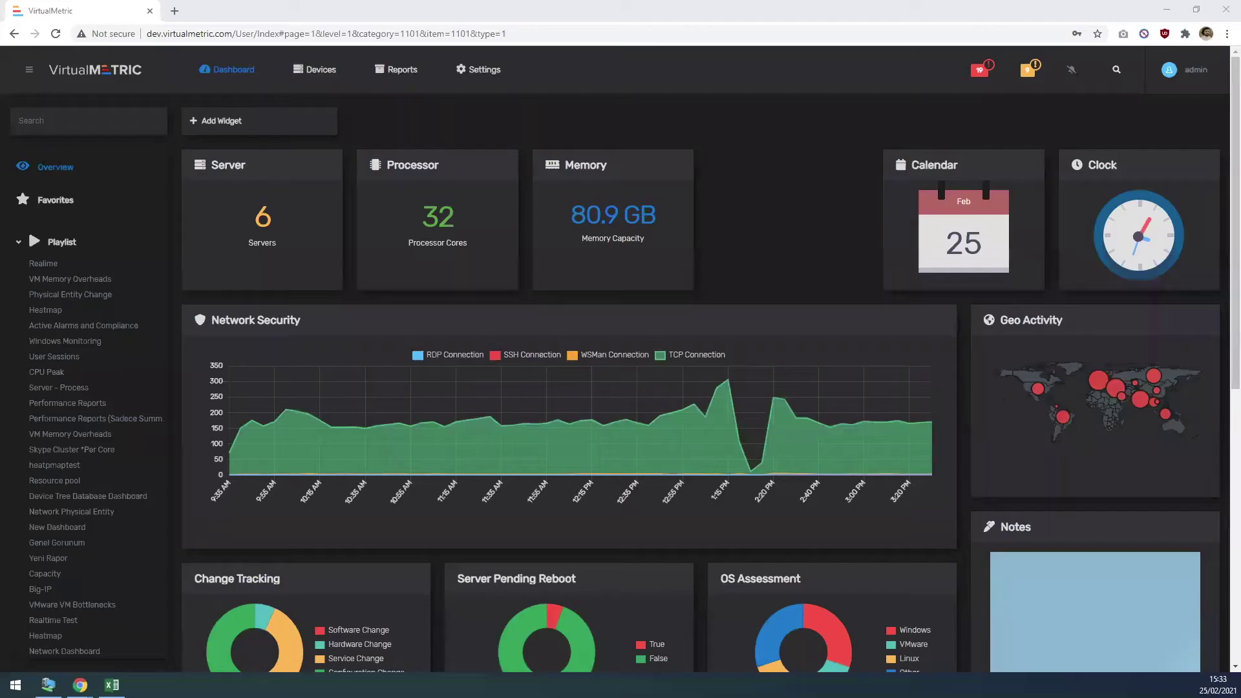
Reset the Overview dashboard to its default widget layout.
right_click(49, 169)
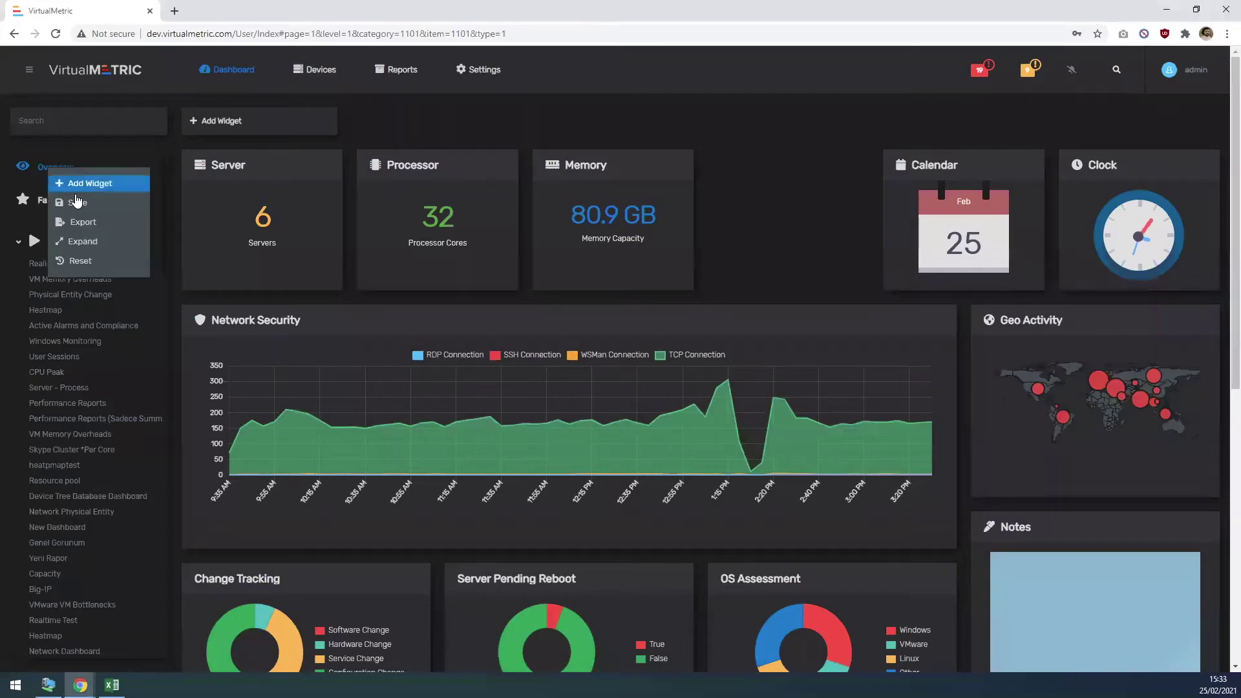
click(77, 260)
click(522, 162)
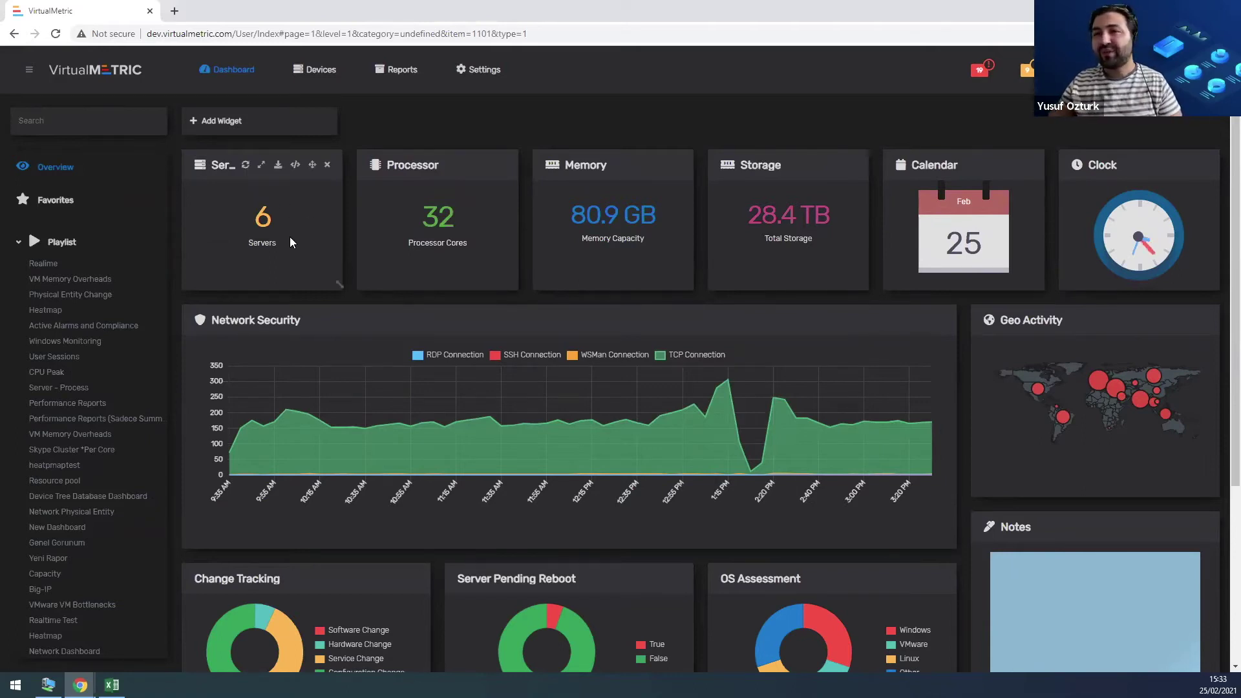
Rearrange the dashboard so Server spans the full width, with Processor above it and Calendar directly before Memory.
drag(336, 287, 1138, 292)
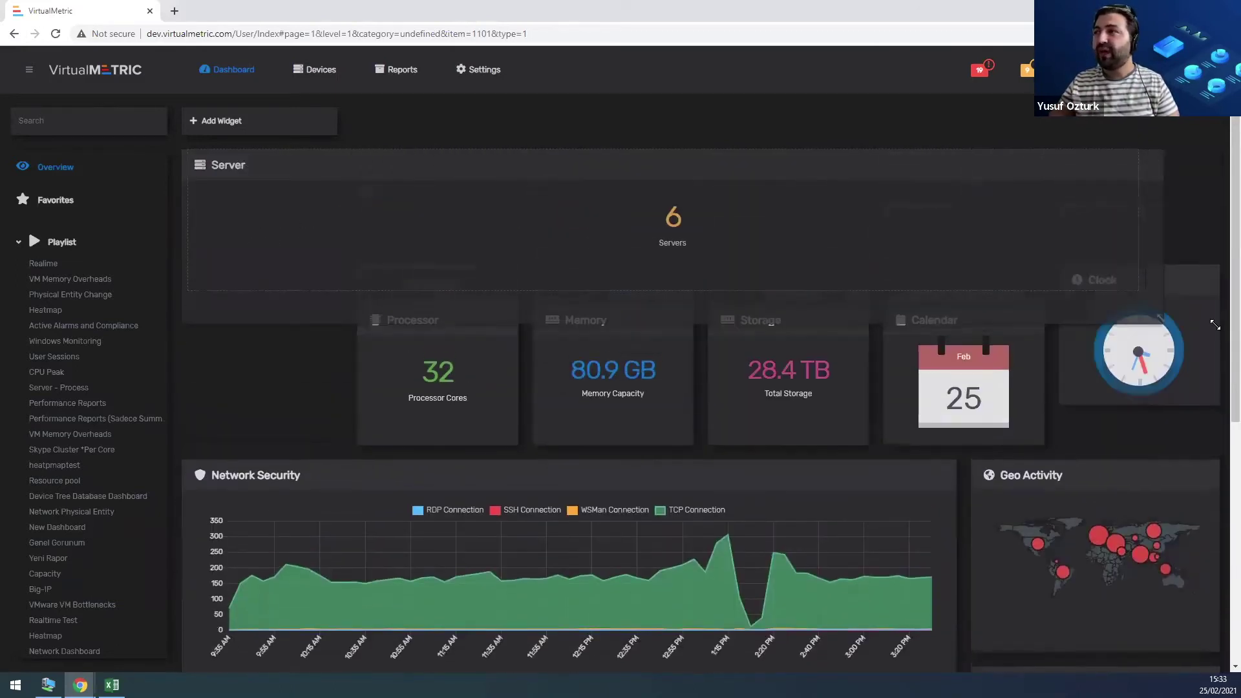
drag(491, 373, 317, 167)
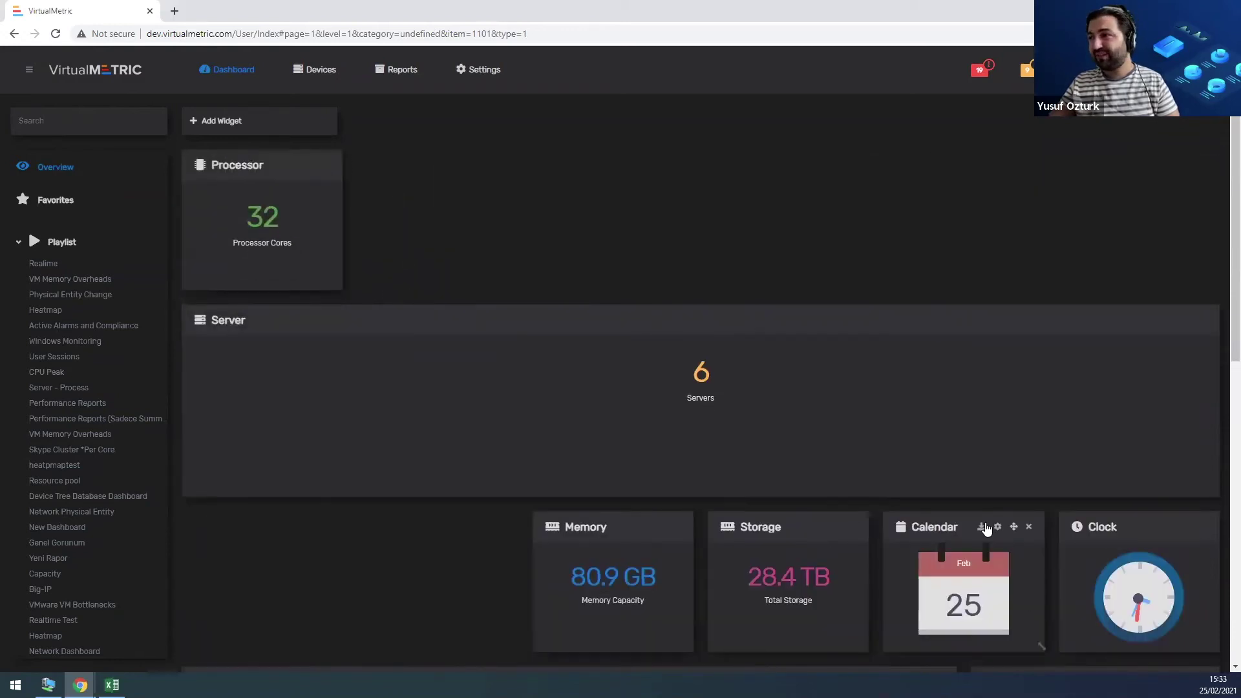
drag(1014, 527, 487, 601)
Widen the Processor widget to the full dashboard width and remove the Server widget.
scroll(798, 471, down, 8)
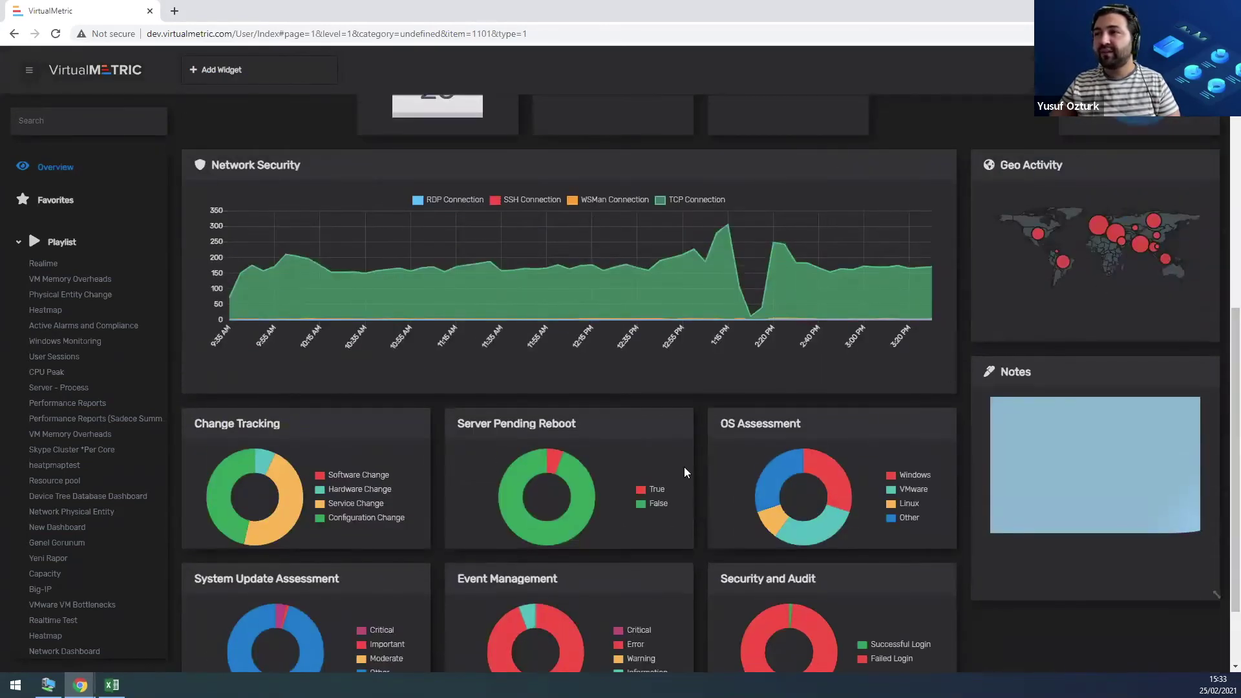
scroll(394, 512, down, 1)
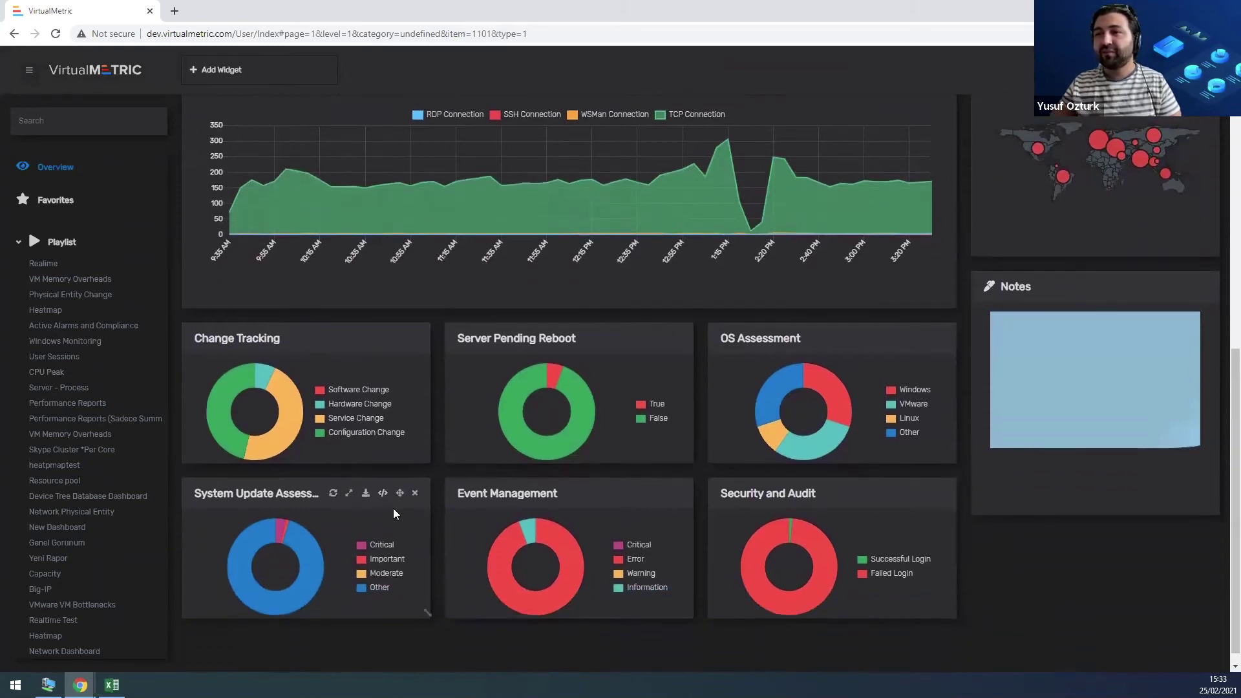
scroll(1085, 549, up, 3)
scroll(1086, 548, up, 5)
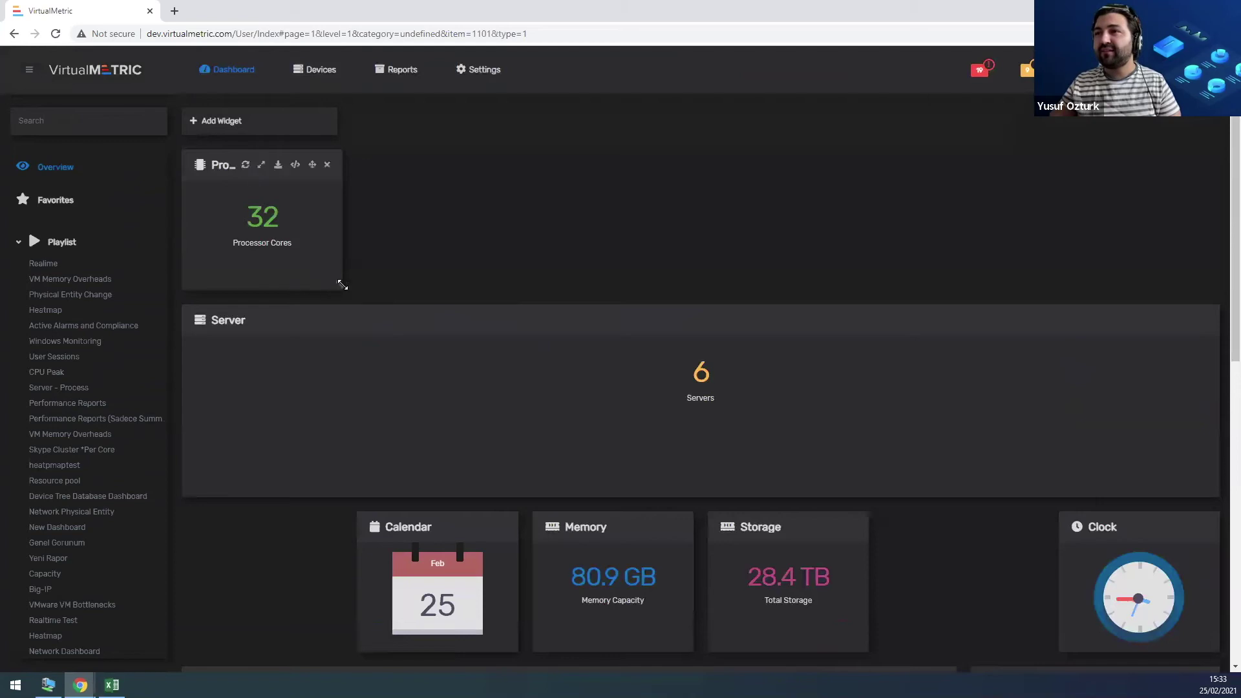
drag(343, 285, 1221, 277)
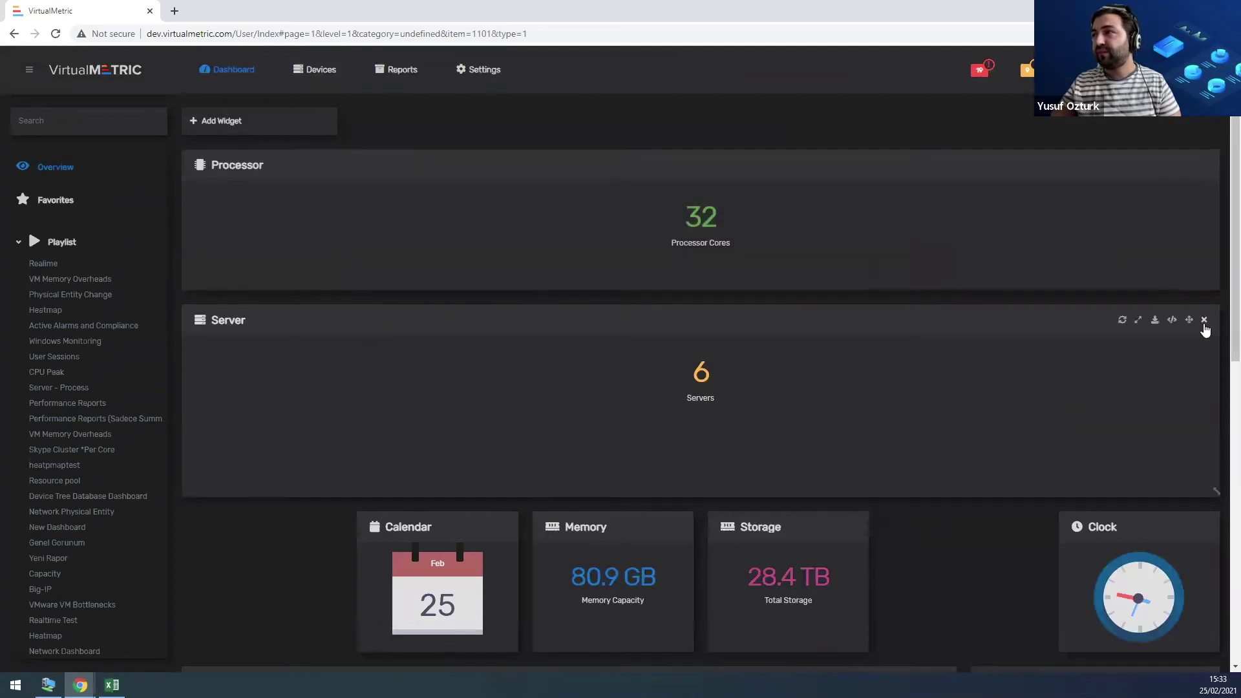
click(1204, 321)
In the Processor widget's query, add the Server Stats counter % Memory Usage with Global group, all modules and all parent groups.
click(1172, 165)
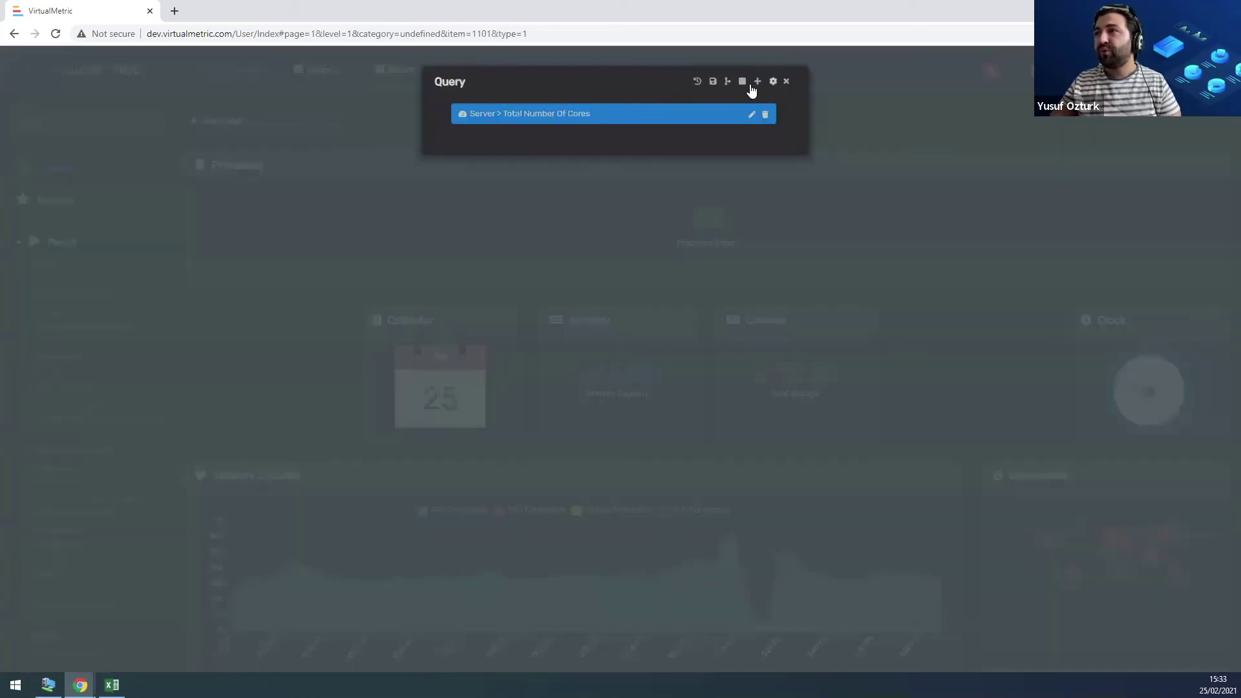
click(740, 110)
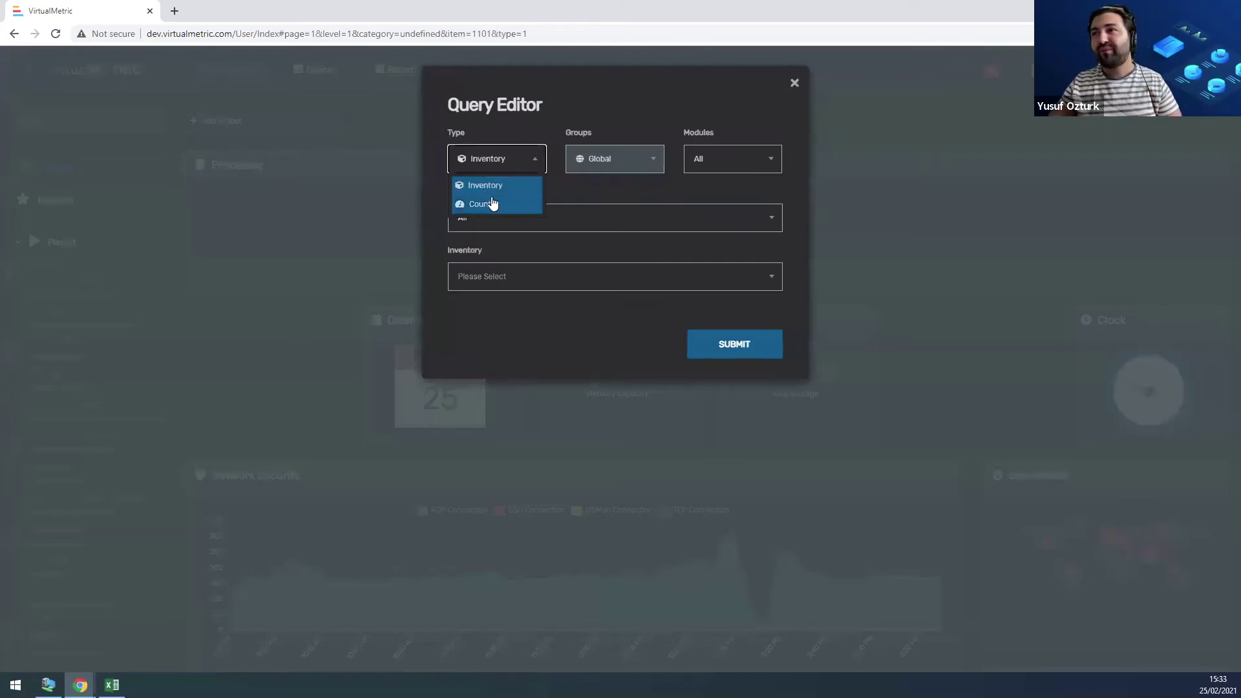
click(493, 205)
click(502, 221)
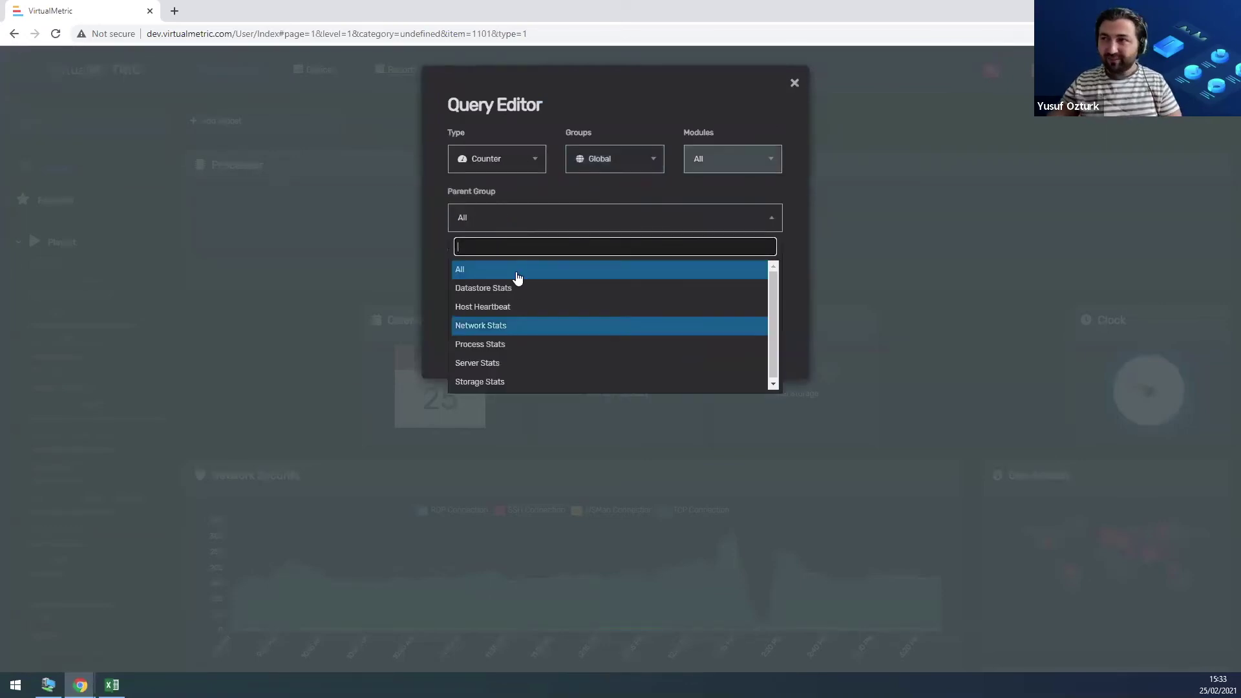
click(501, 225)
click(470, 279)
text(mem)
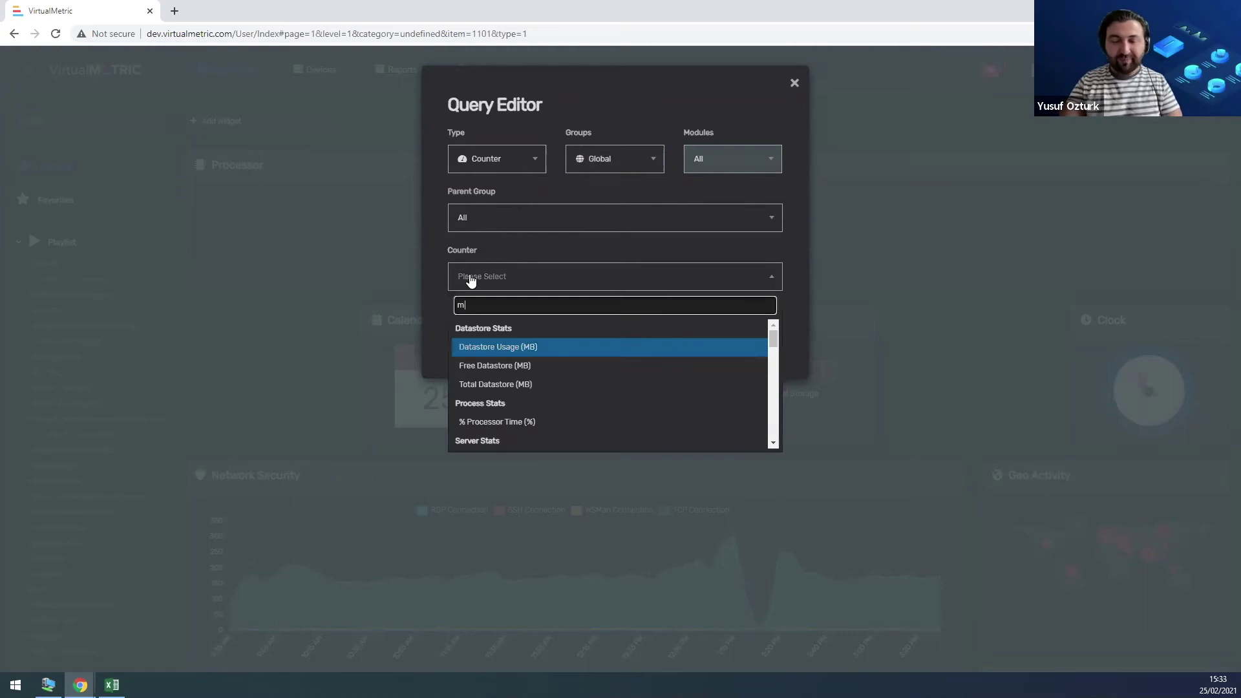
click(482, 349)
Add the Server Stats counters Processor Load and Total Storage IOPS to the query selection.
click(489, 277)
text(proce)
scroll(473, 386, down, 2)
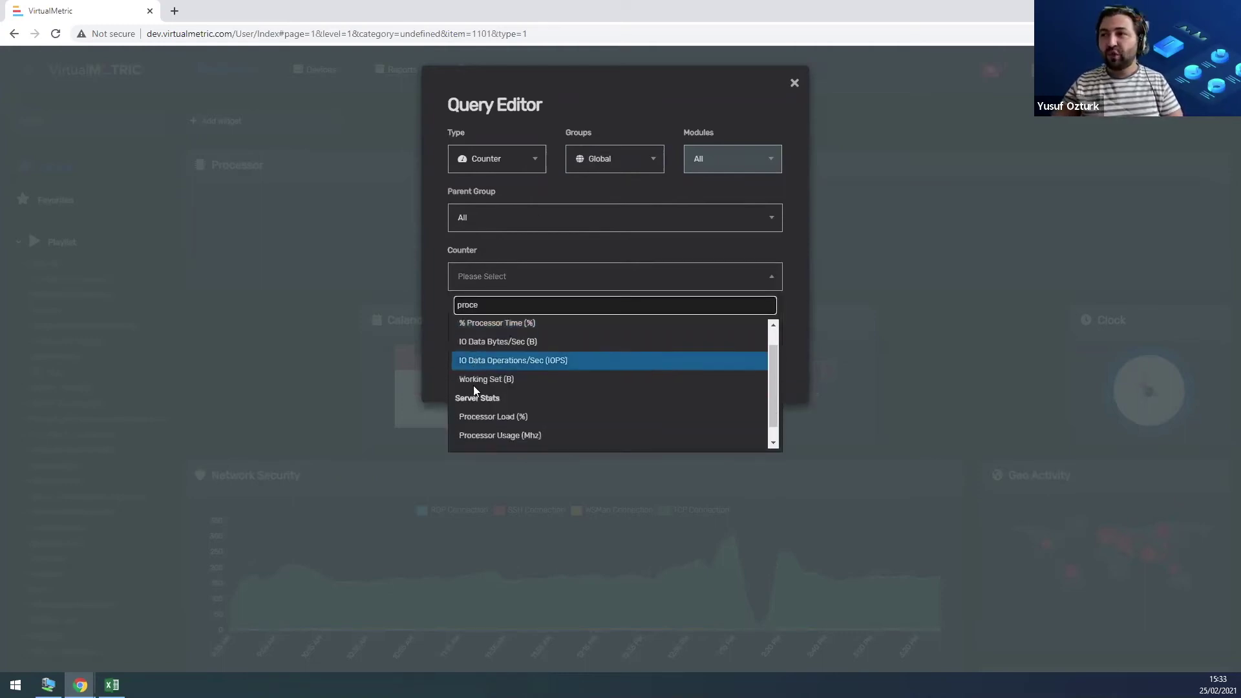
click(472, 401)
click(506, 278)
text(io)
scroll(491, 405, down, 3)
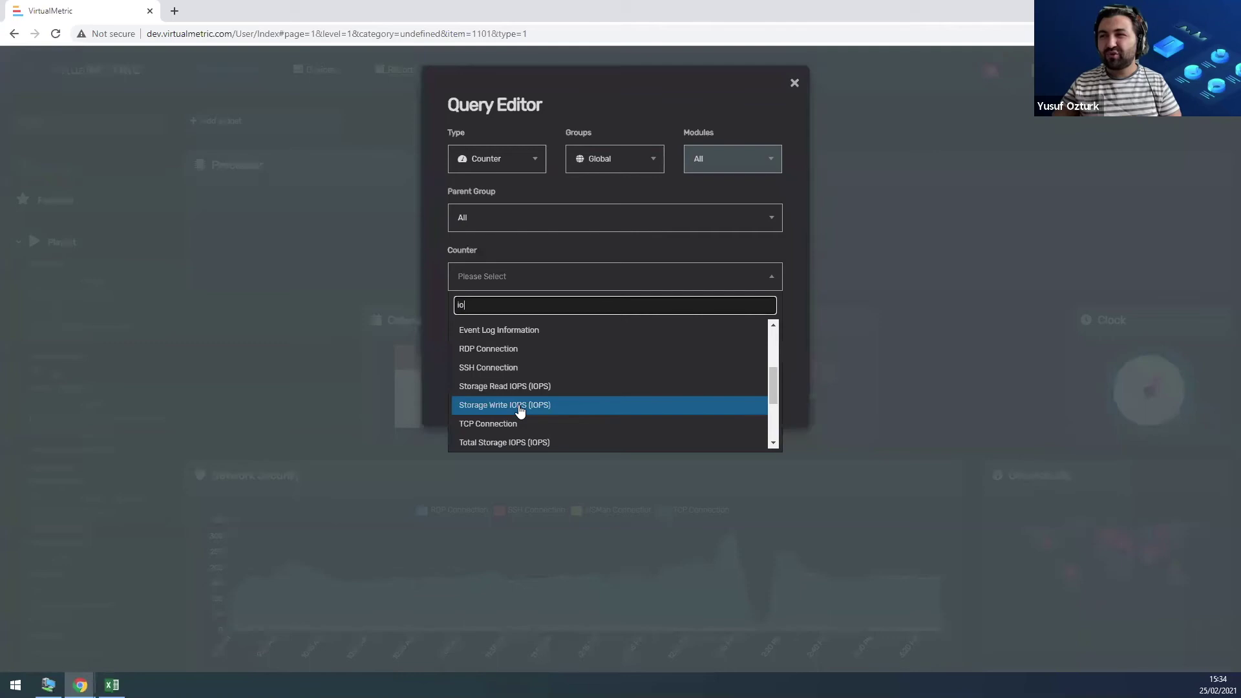
click(514, 408)
Find and add the Server Stats counter Network Received Bandwidth to the query selection.
click(532, 282)
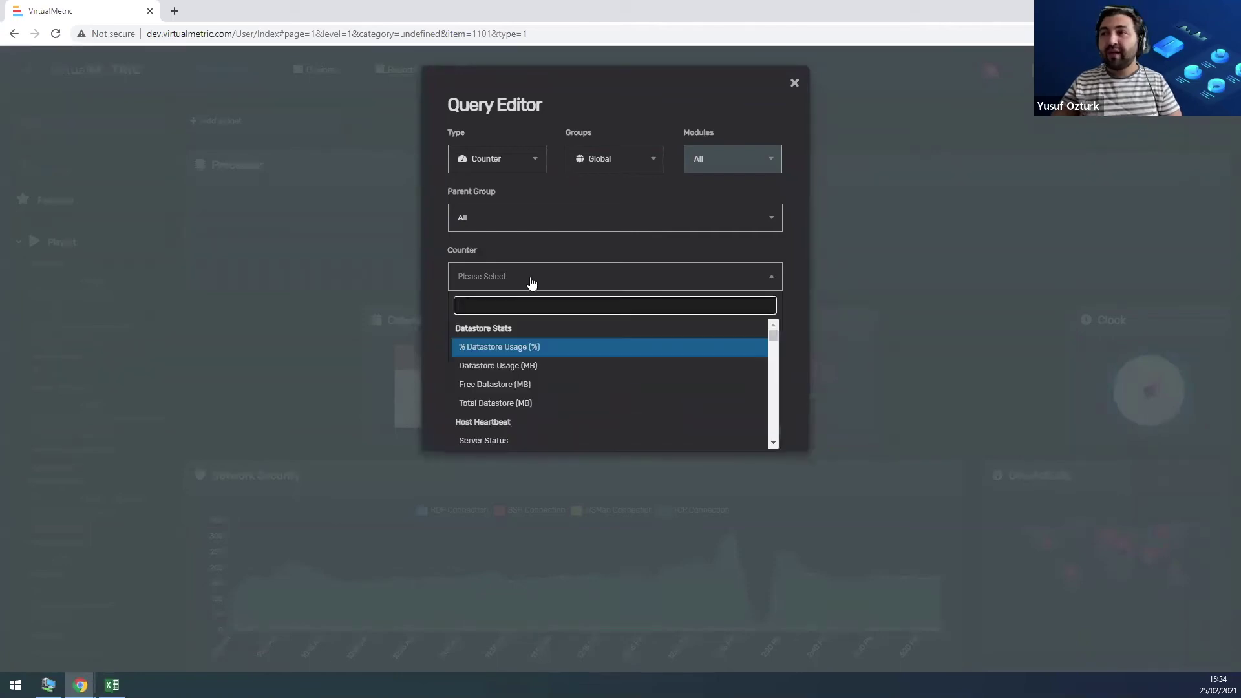
text(read)
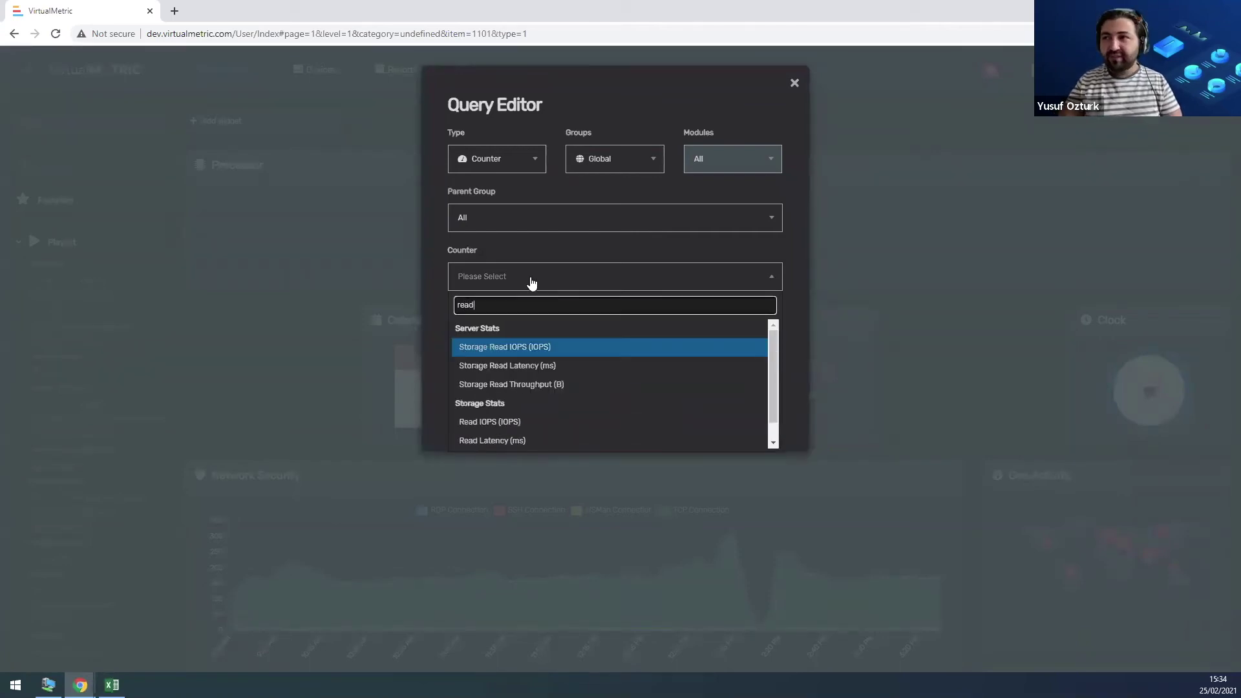
text( ba)
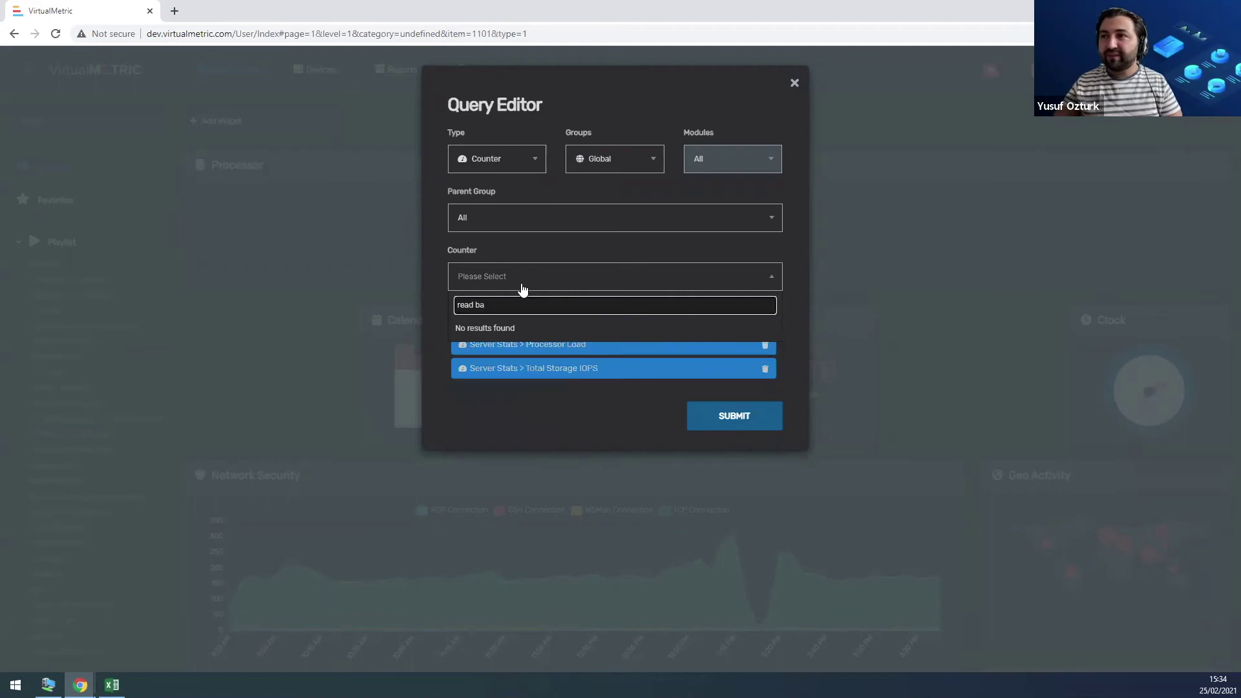
key(ctrl+a)
text(ban)
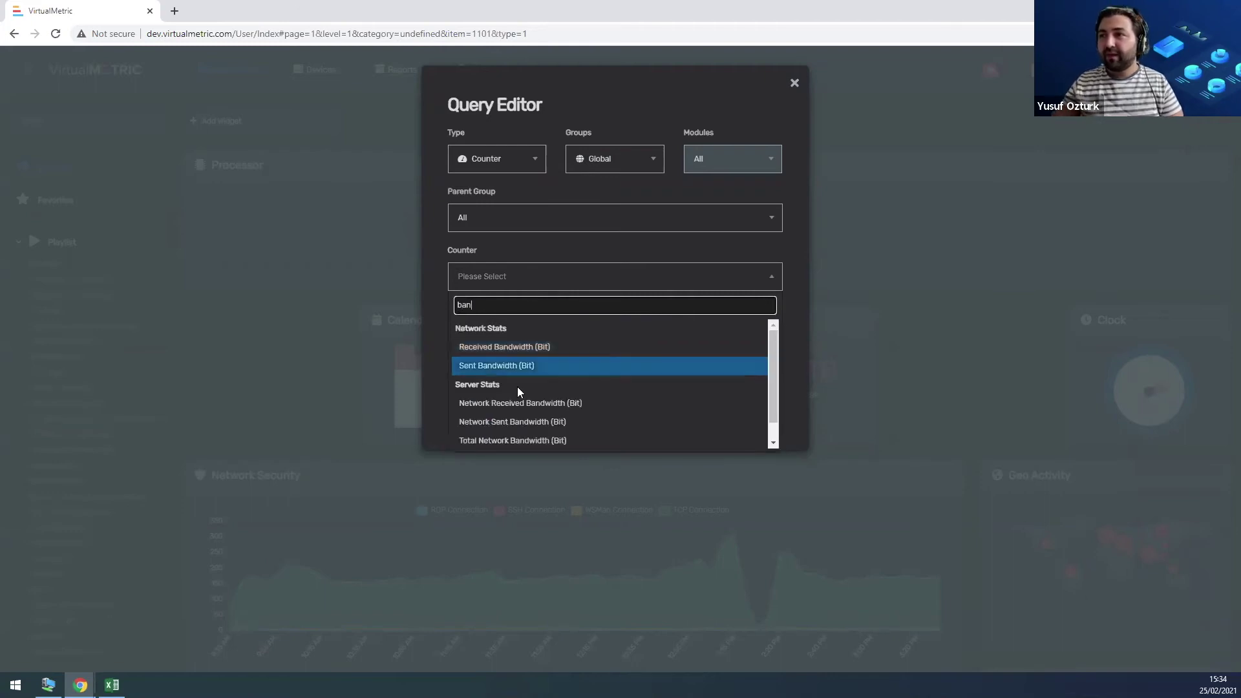
click(521, 404)
Add the Network Sent Bandwidth counter, submit the selected counters and save the Processor widget's query.
click(495, 277)
text(sent bad)
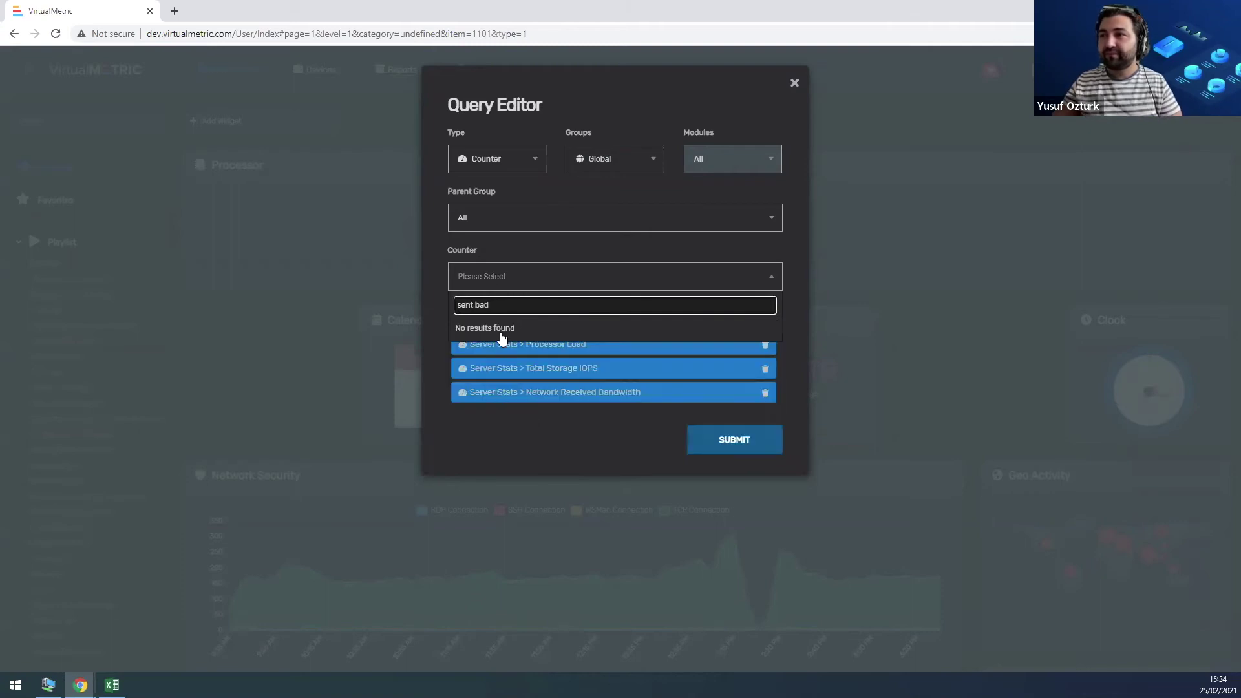
key(BackSpace)
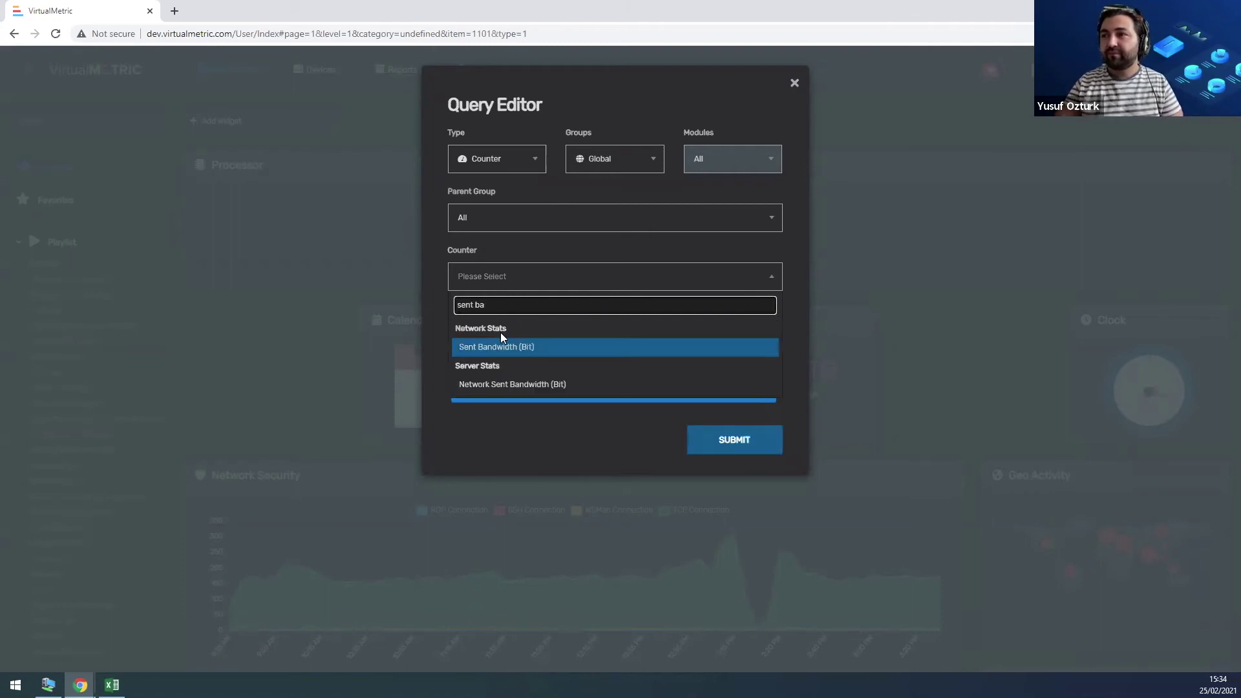
click(515, 386)
click(701, 460)
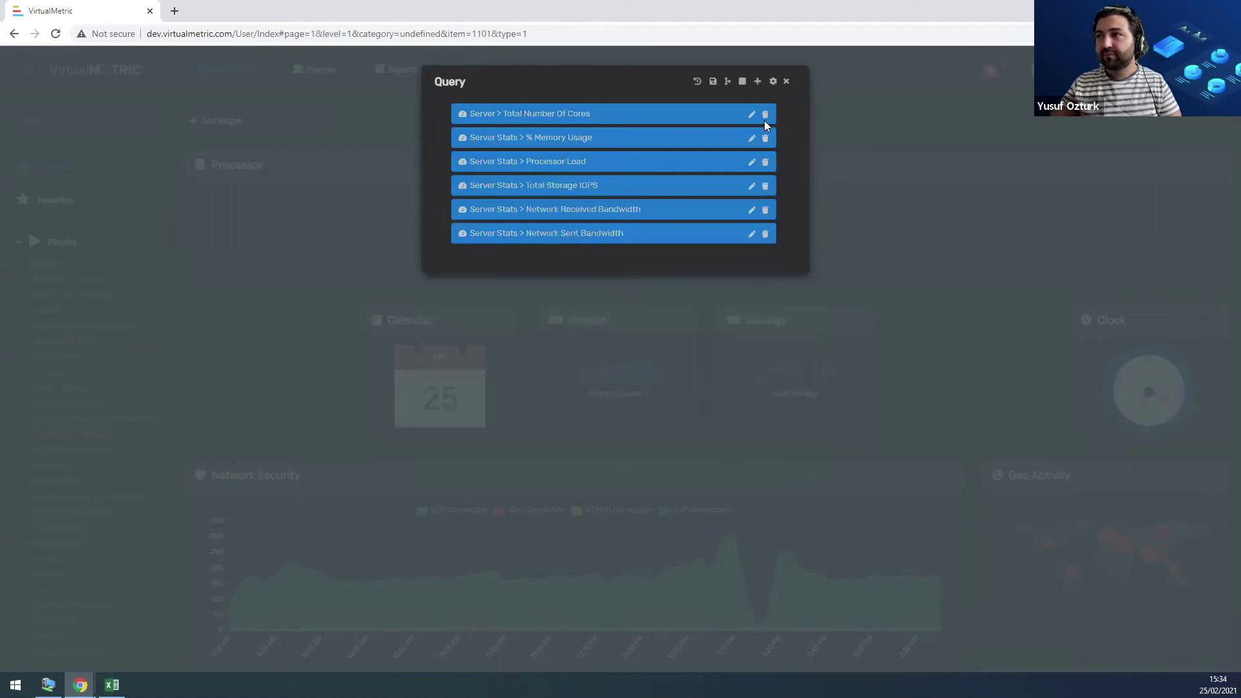
click(713, 82)
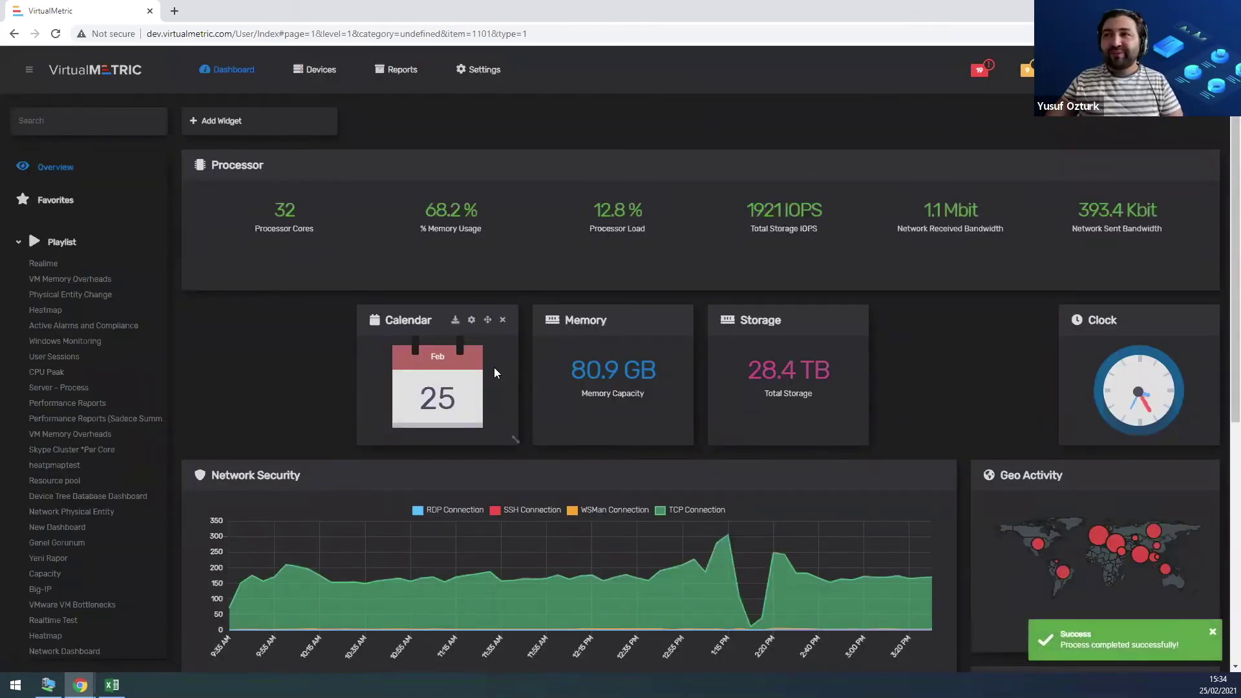
Set the Chart option to True in the Processor widget's settings.
click(1172, 166)
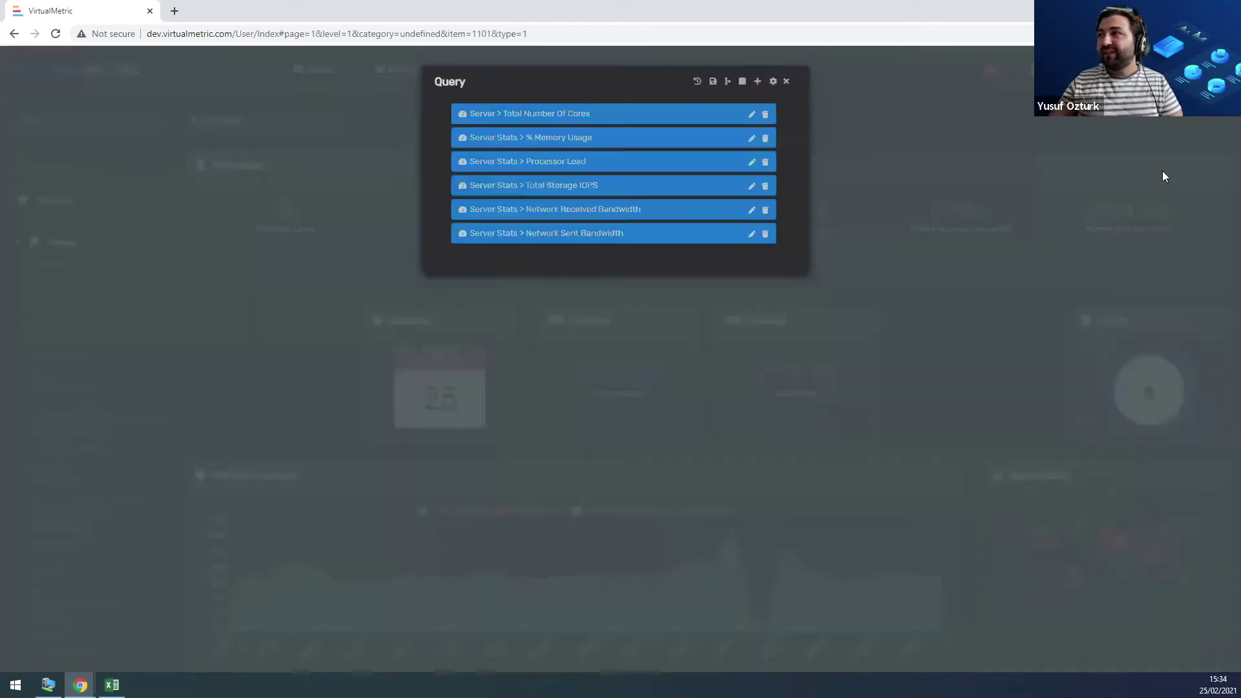
click(769, 81)
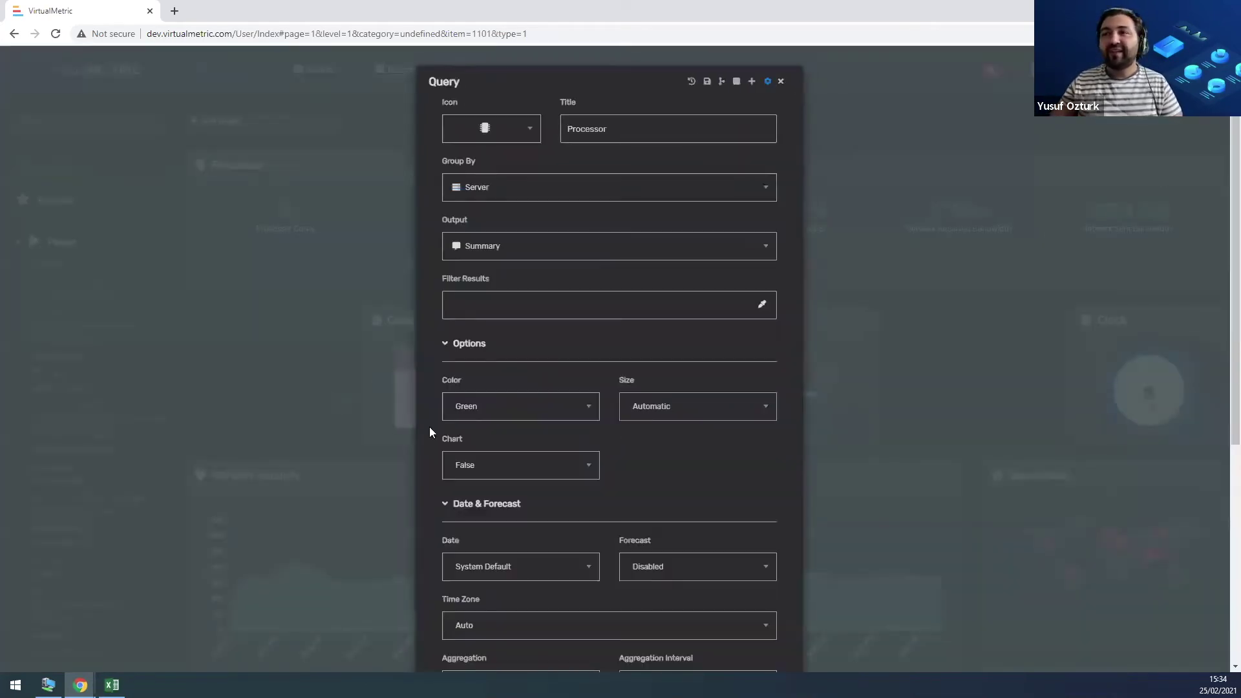
click(508, 470)
click(463, 511)
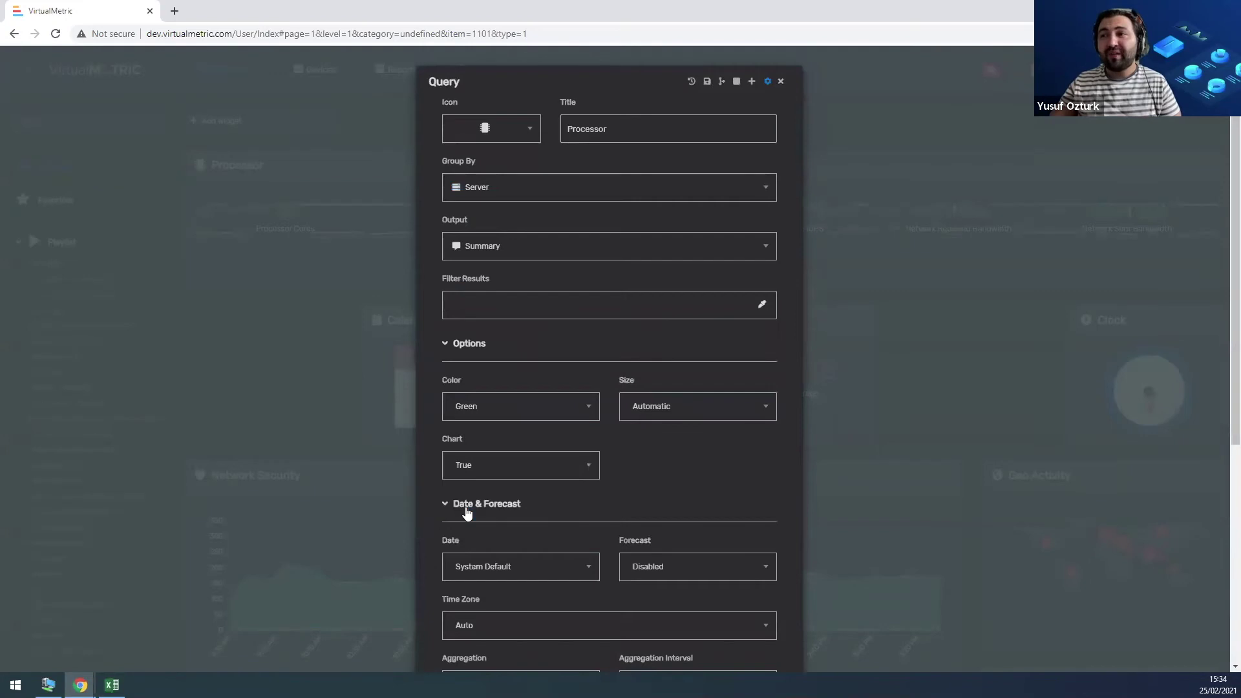
click(767, 82)
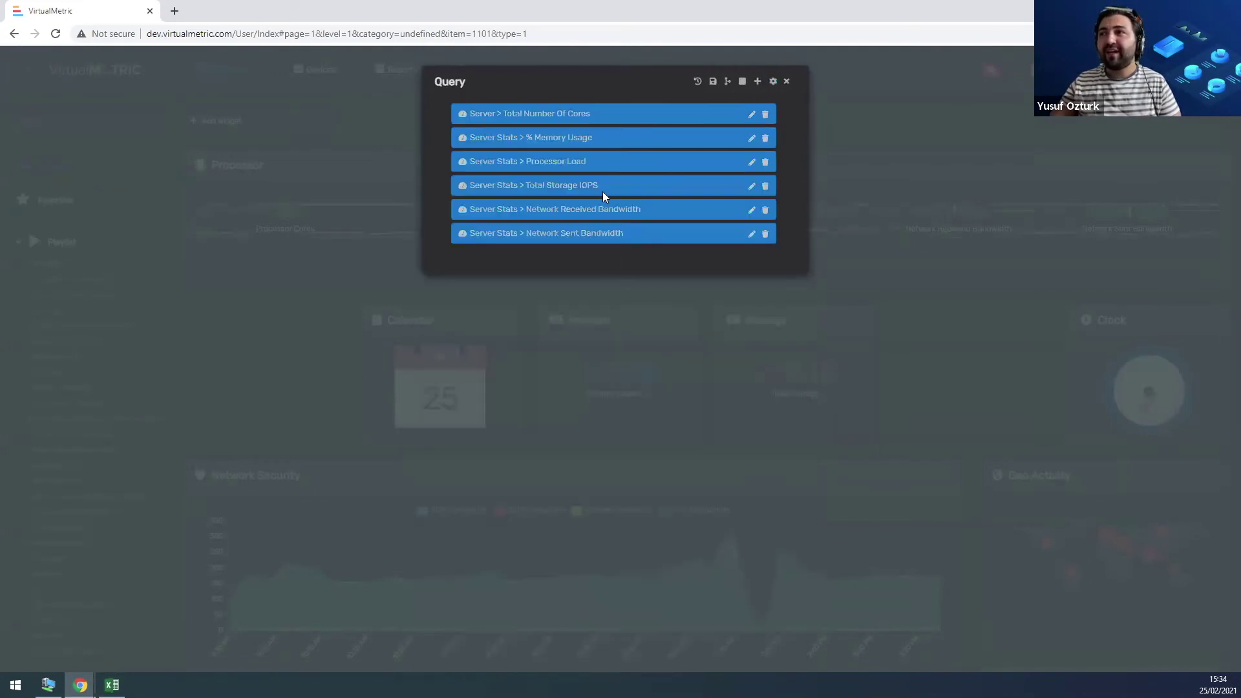
Use the advanced options of the % Memory Usage query to draw its series as a filled area, and save the widget.
click(752, 139)
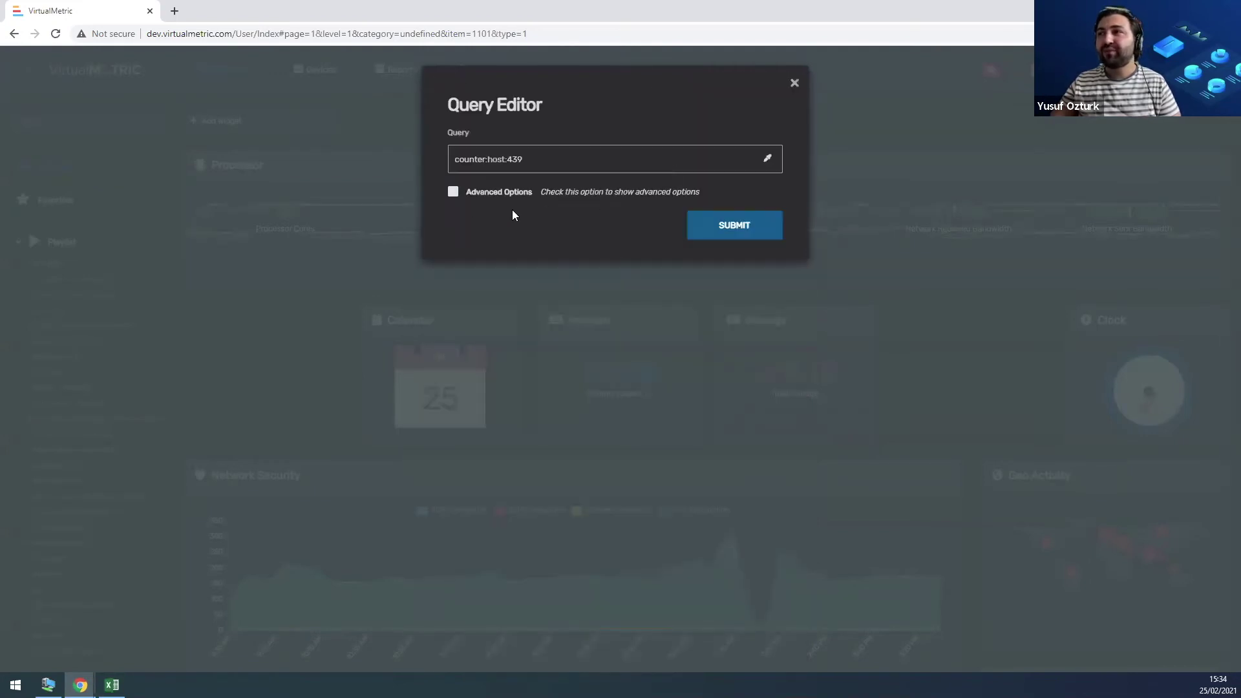
click(452, 192)
scroll(685, 552, down, 2)
click(662, 503)
click(650, 536)
click(727, 659)
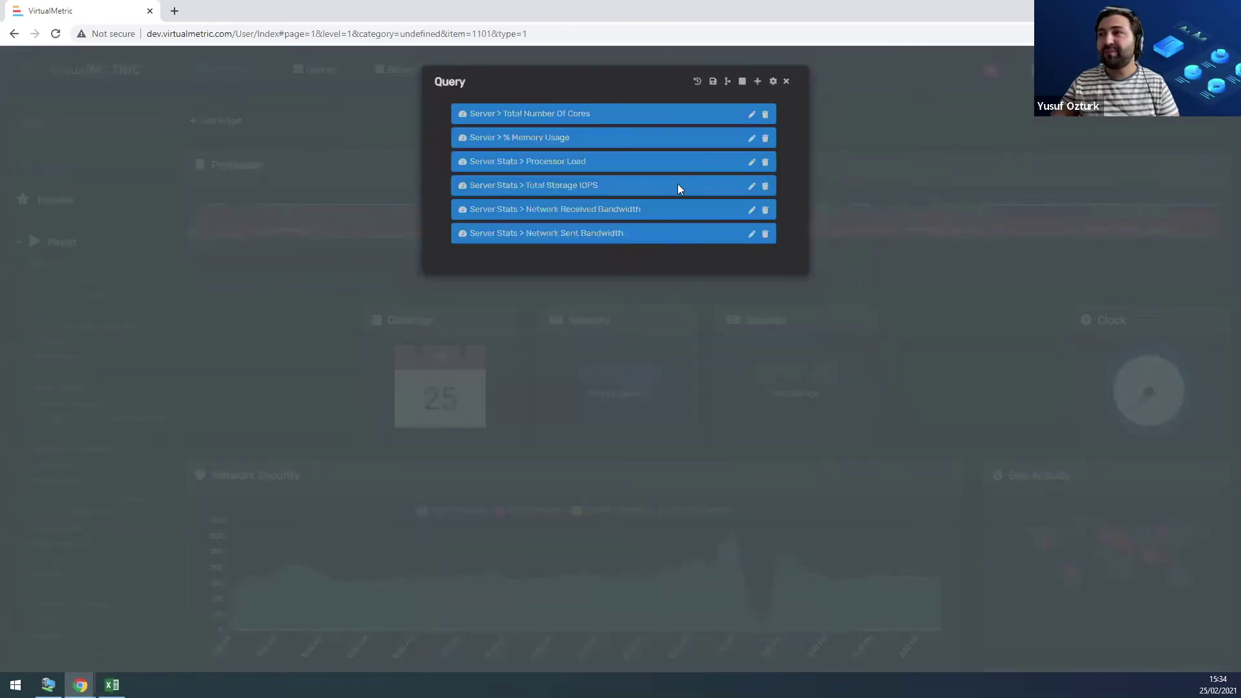
click(713, 82)
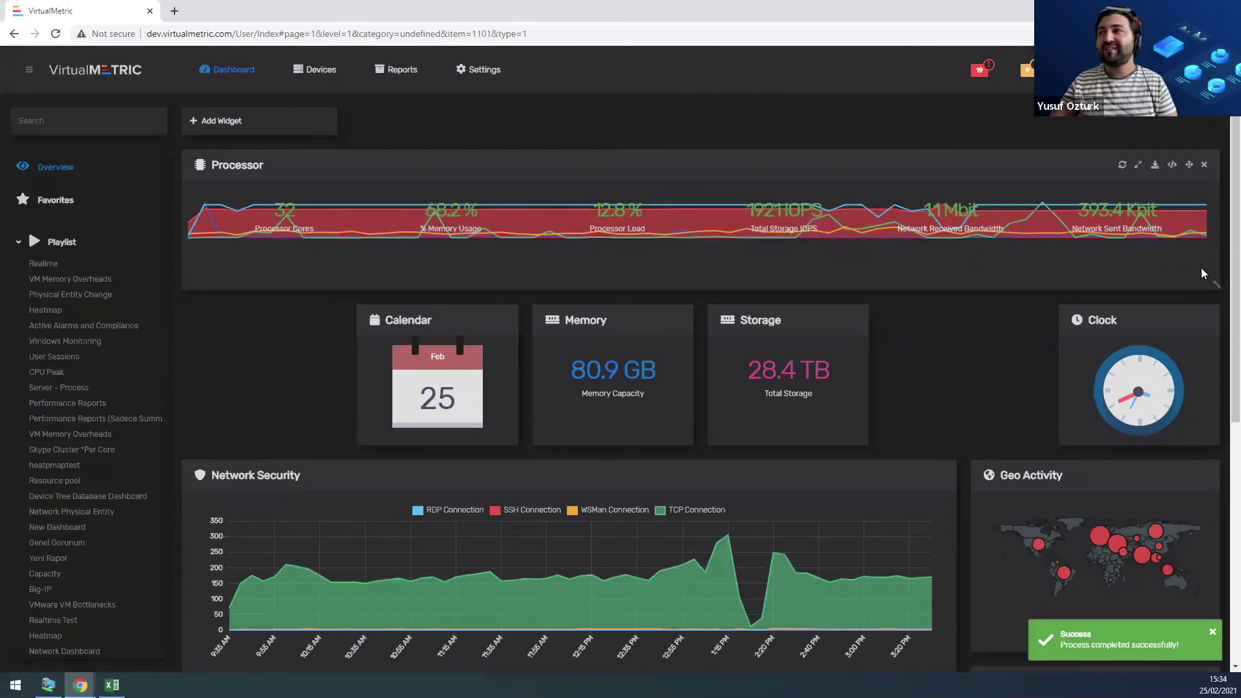
Make the Processor widget about three times taller and change its output to Line Chart.
drag(1221, 293, 1216, 593)
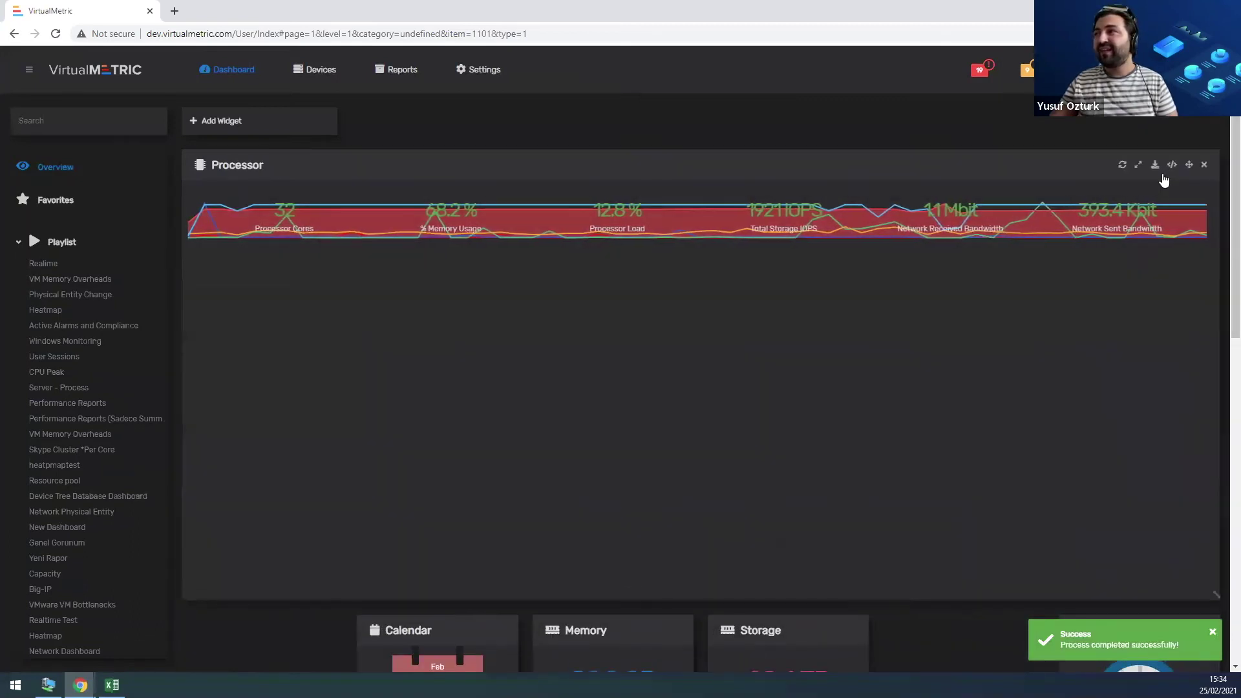
click(1171, 166)
click(773, 82)
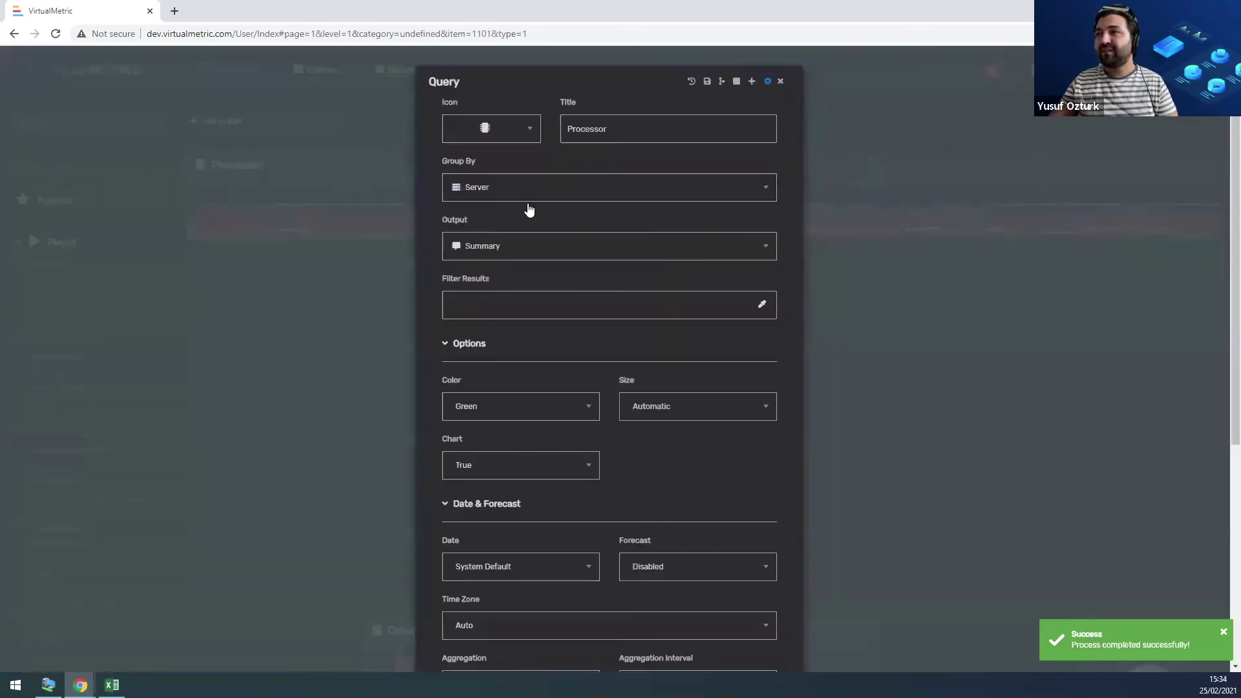
click(505, 245)
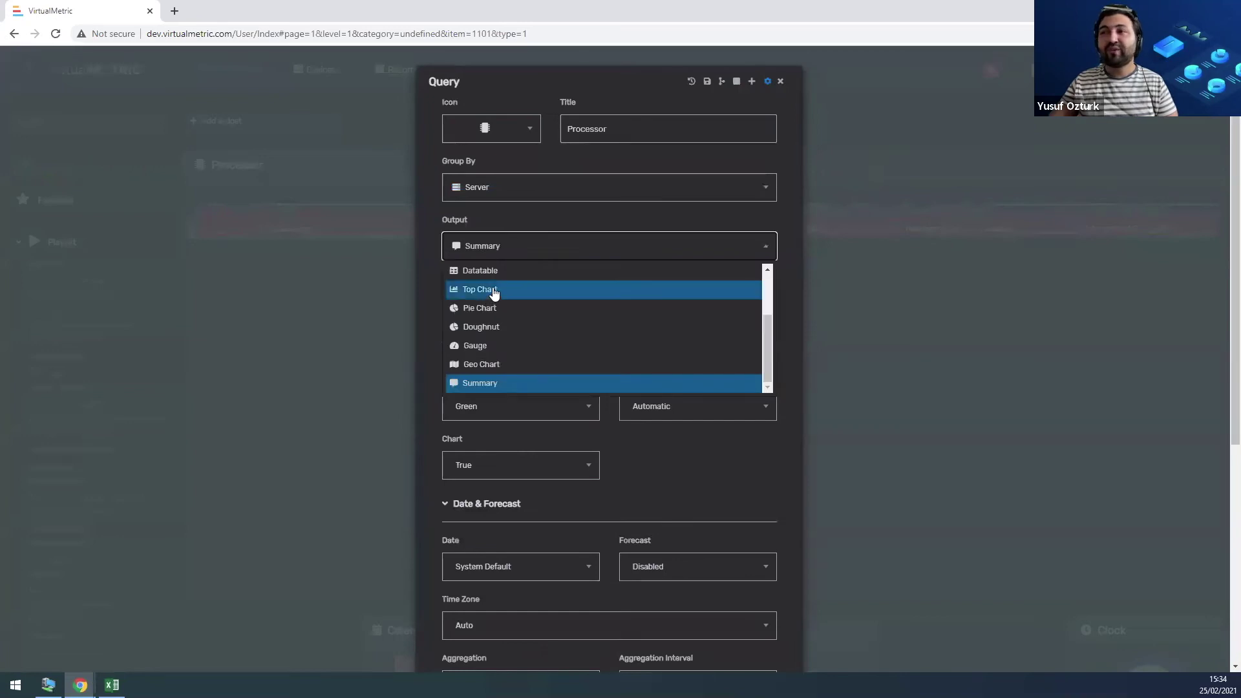
scroll(510, 283, up, 3)
click(491, 274)
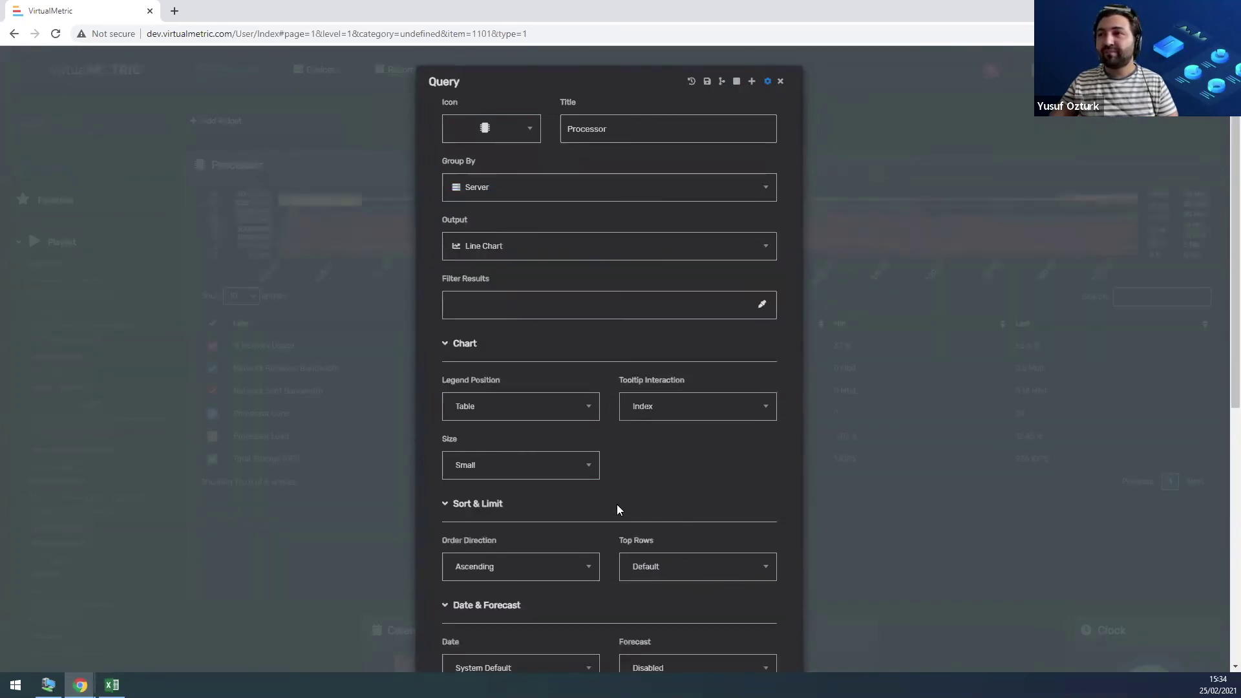
Set the line chart's size to Large and review the remaining widget settings.
click(496, 461)
click(471, 531)
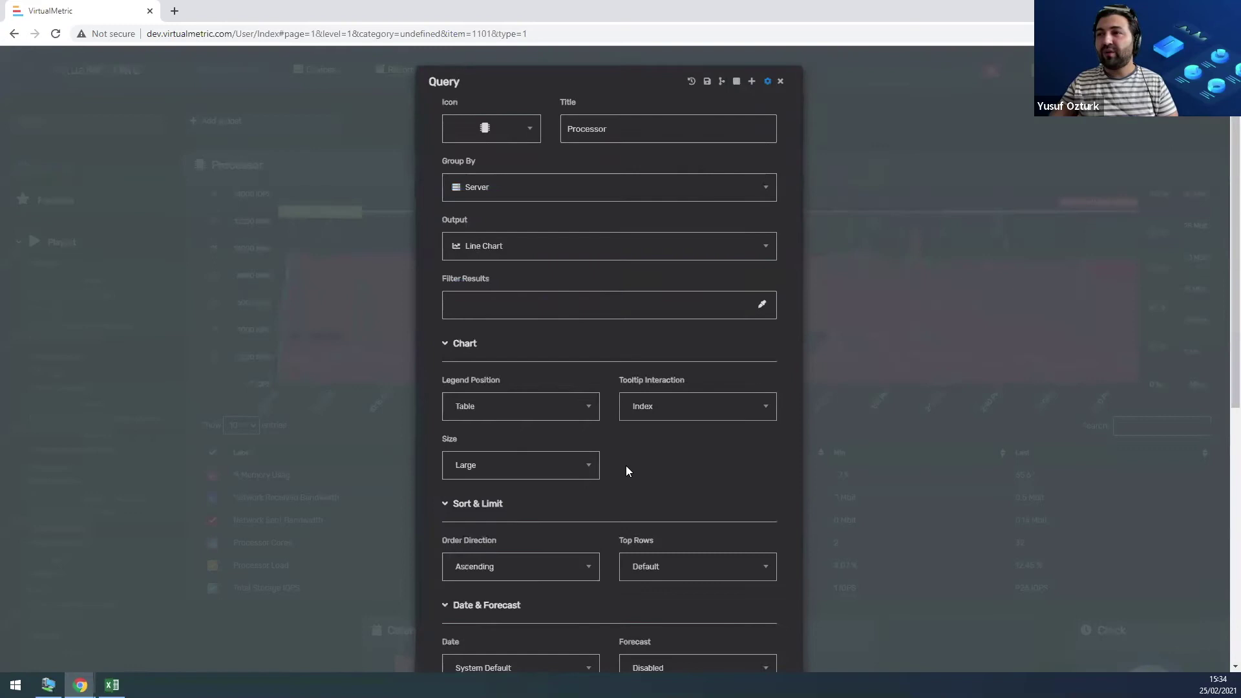
scroll(723, 667, down, 7)
scroll(742, 368, up, 7)
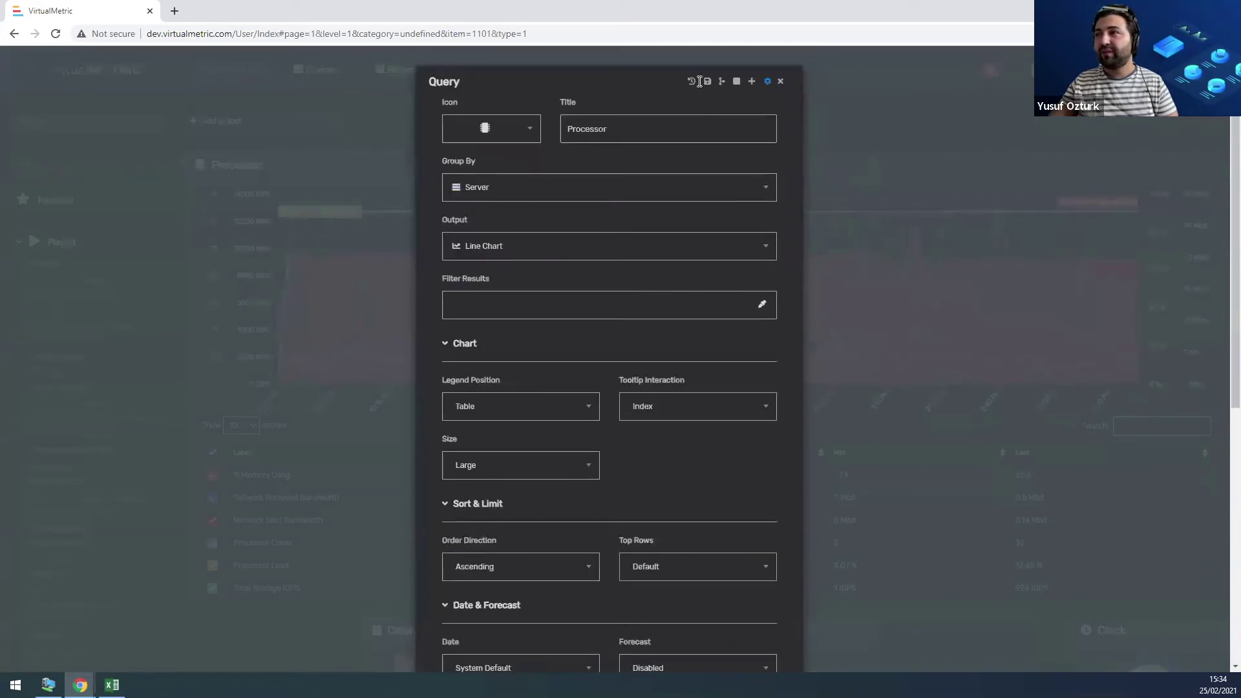
Save the Processor widget's line chart settings.
click(707, 80)
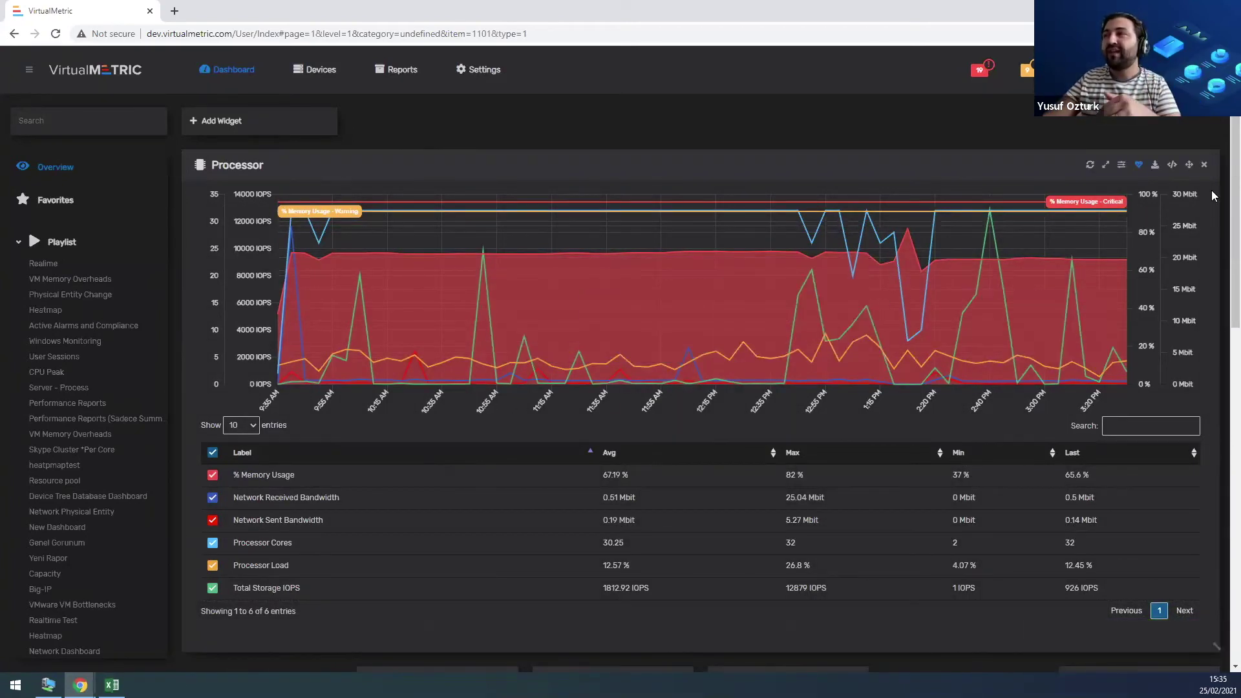
Try the Area Chart, Bar Chart and Stacked Chart outputs for the Processor widget.
click(1175, 165)
click(505, 253)
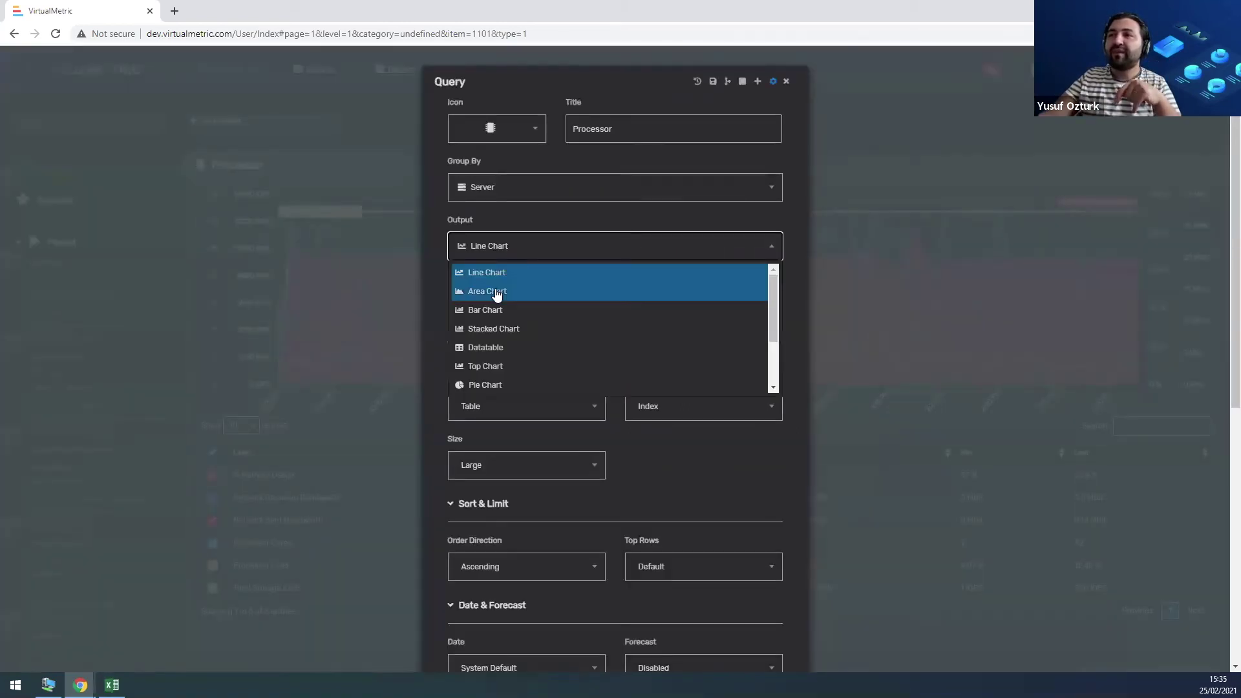
click(491, 291)
click(485, 253)
click(484, 310)
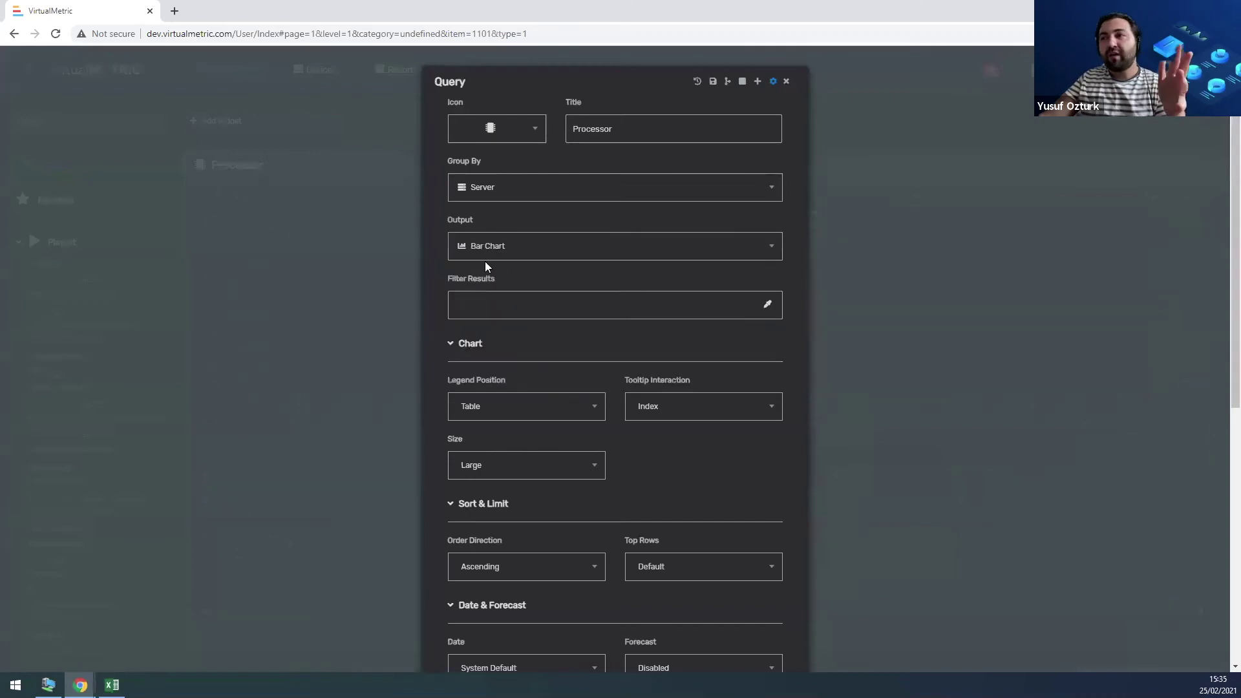
click(485, 254)
click(486, 329)
click(786, 81)
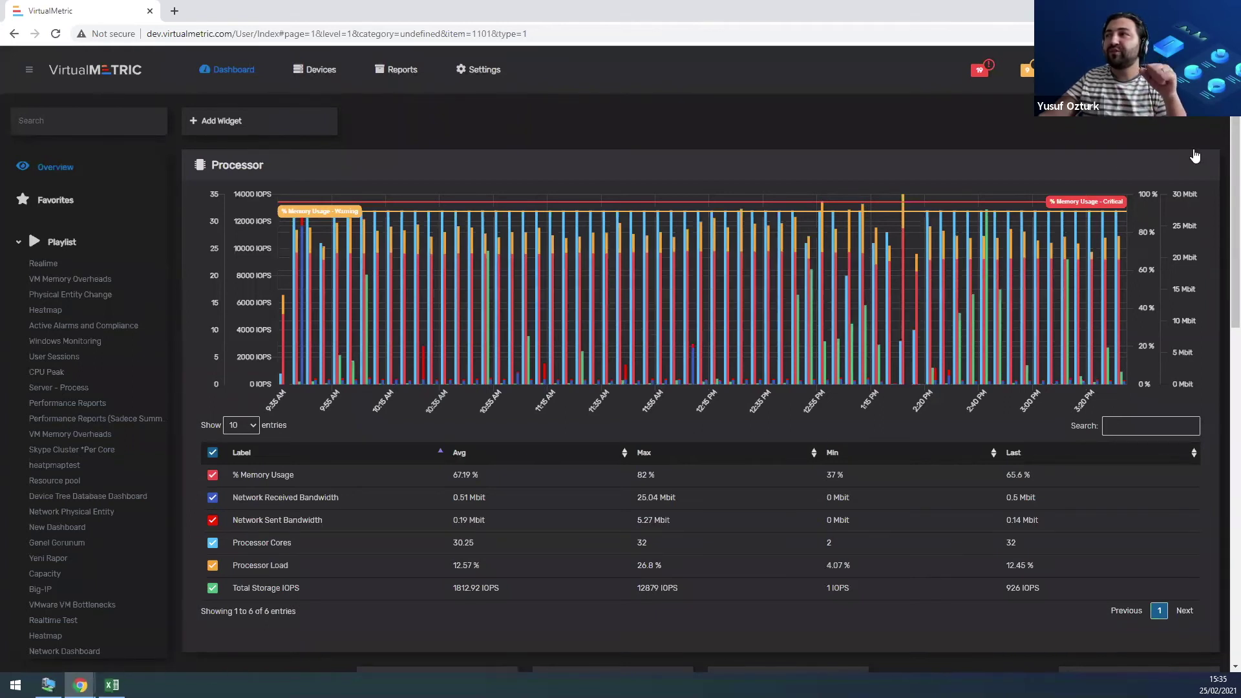
Change the Processor widget's output to Datatable and save the widget.
click(1172, 165)
click(534, 252)
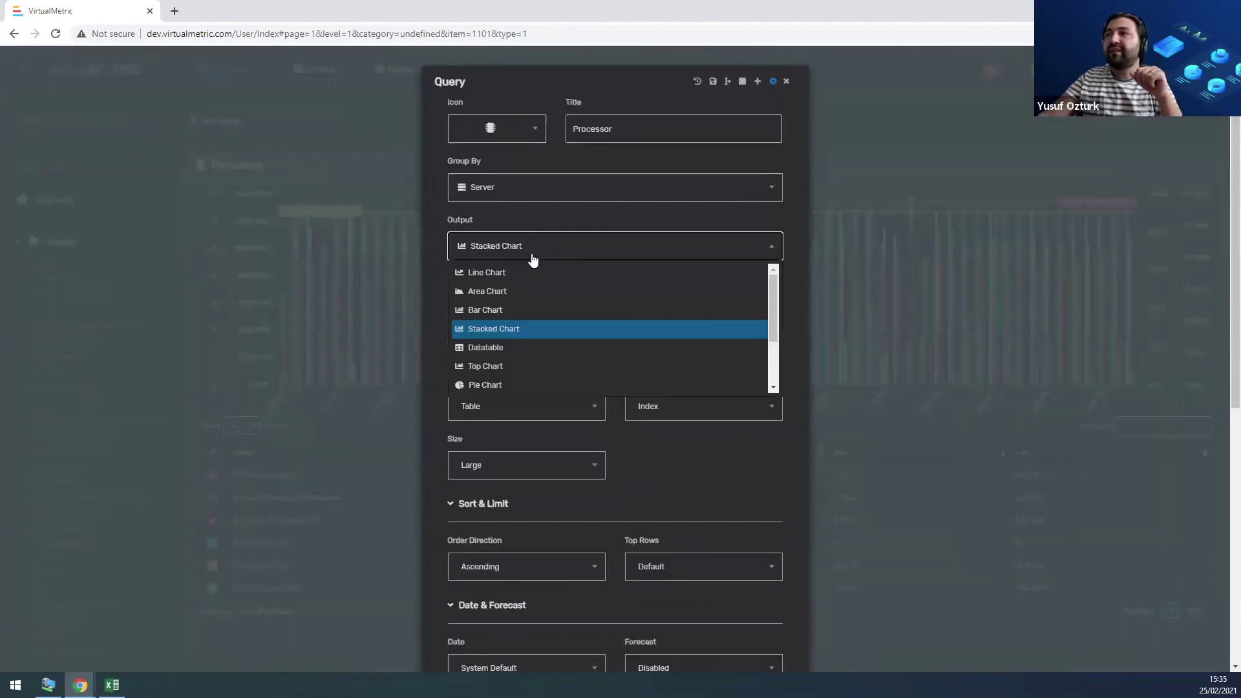
click(478, 347)
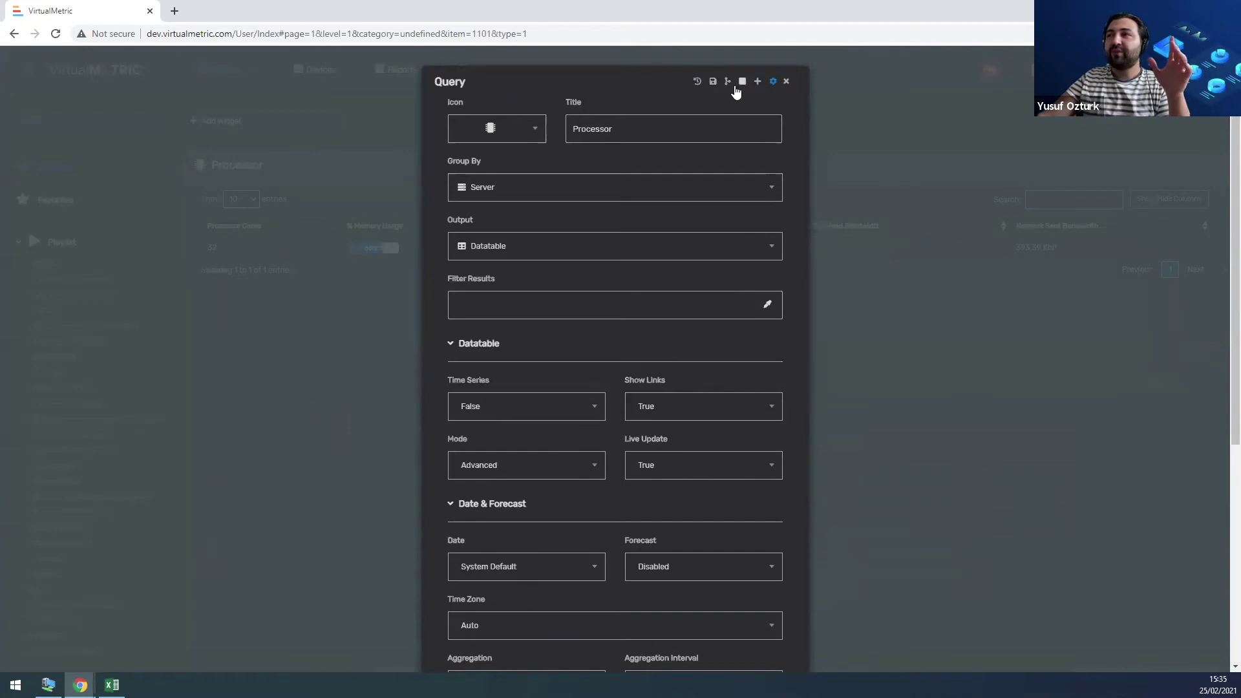
click(712, 82)
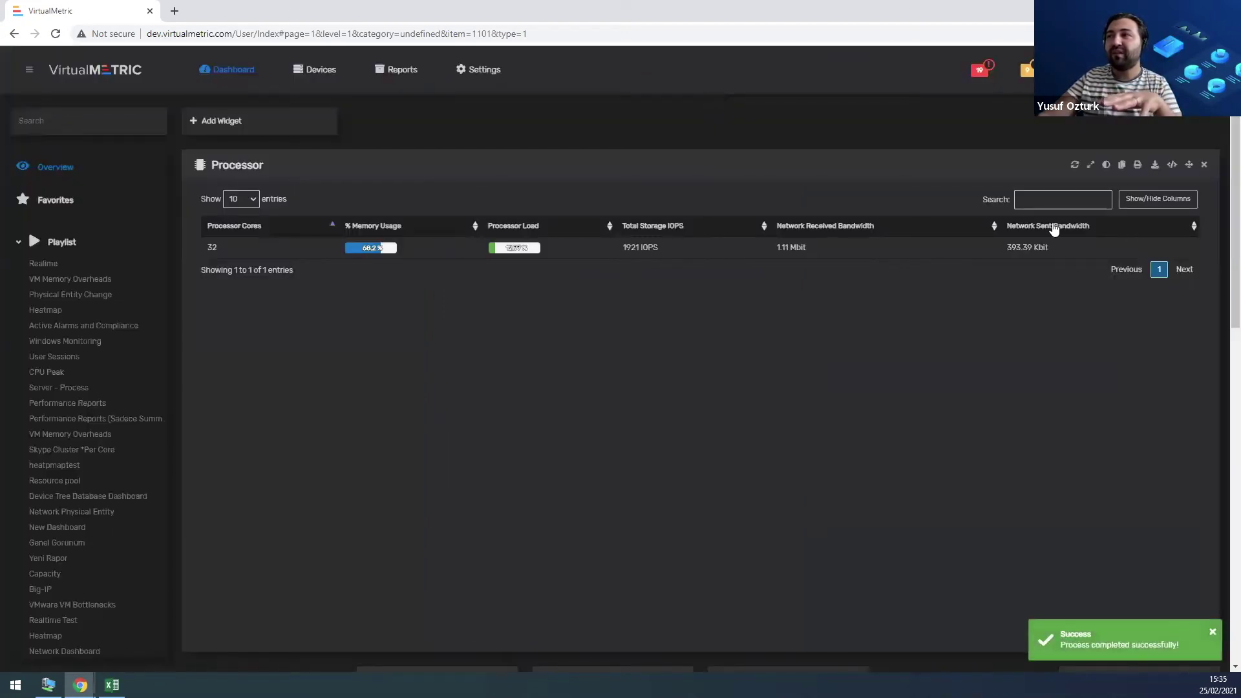
Start a new query for the Processor widget with type Inventory and parent group Server.
click(1171, 165)
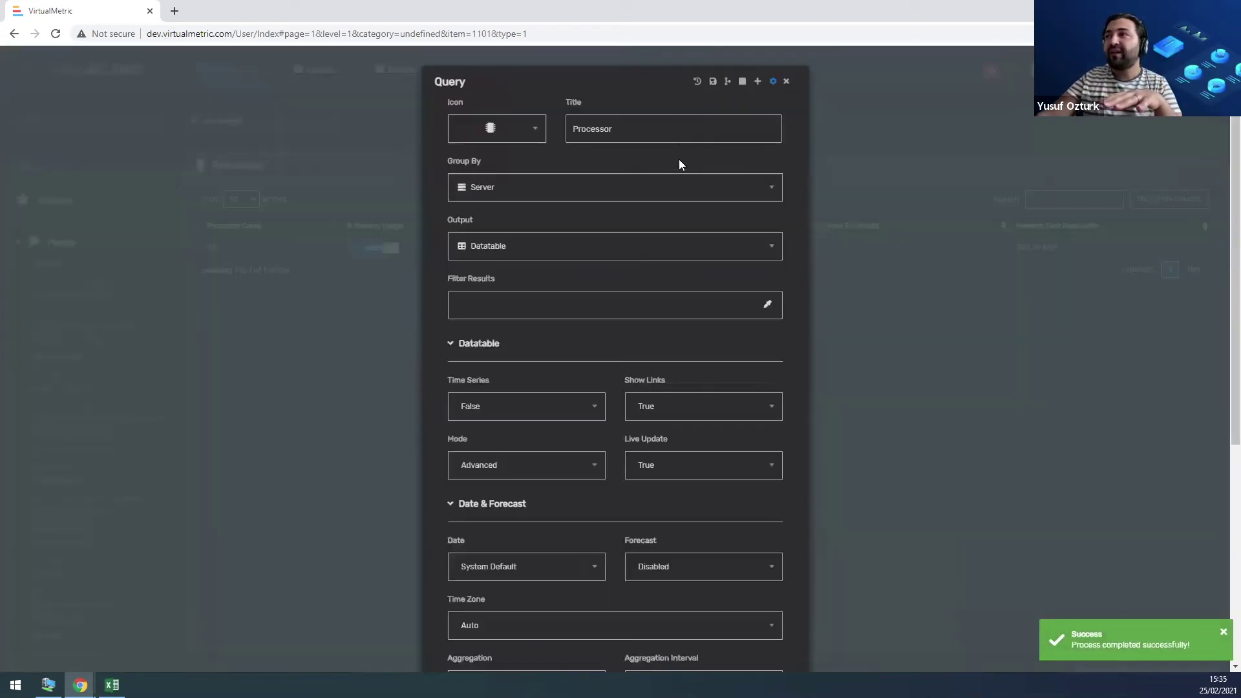
click(771, 83)
click(763, 81)
click(479, 167)
click(475, 183)
click(464, 223)
text(server)
scroll(482, 336, down, 3)
click(479, 347)
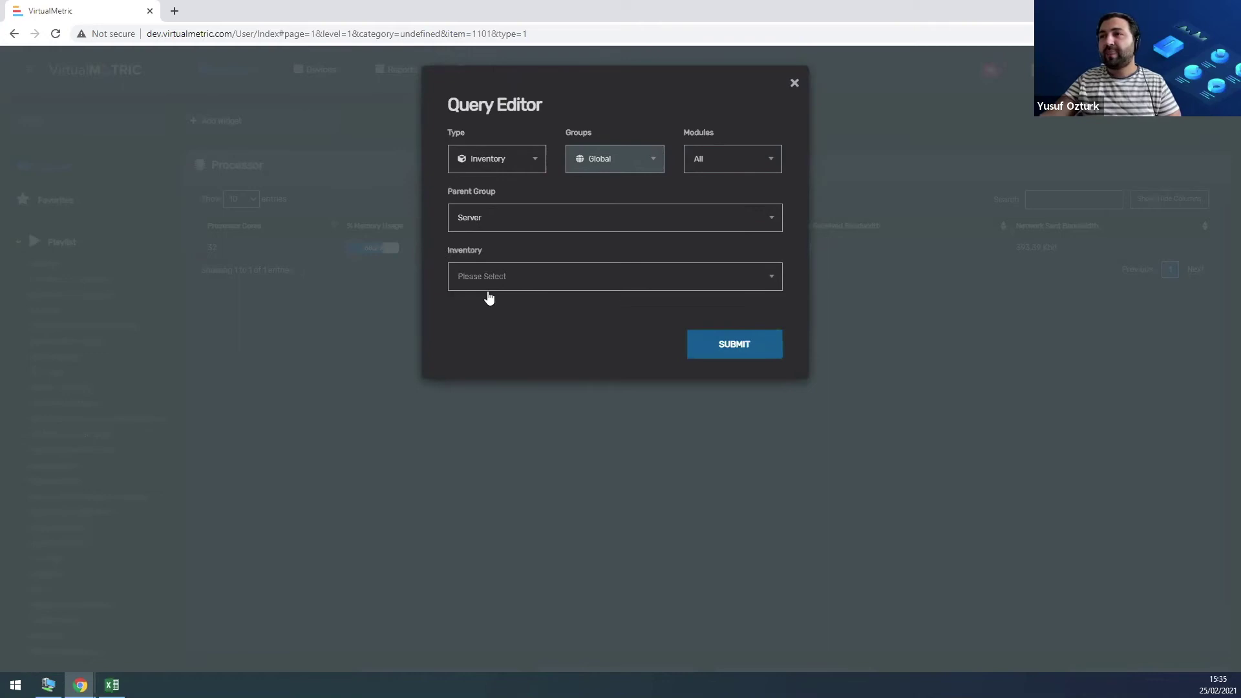
Add the Server inventory items Name, OS Name, Serial Number and Pending Reboot to the widget's query.
click(518, 282)
text(name)
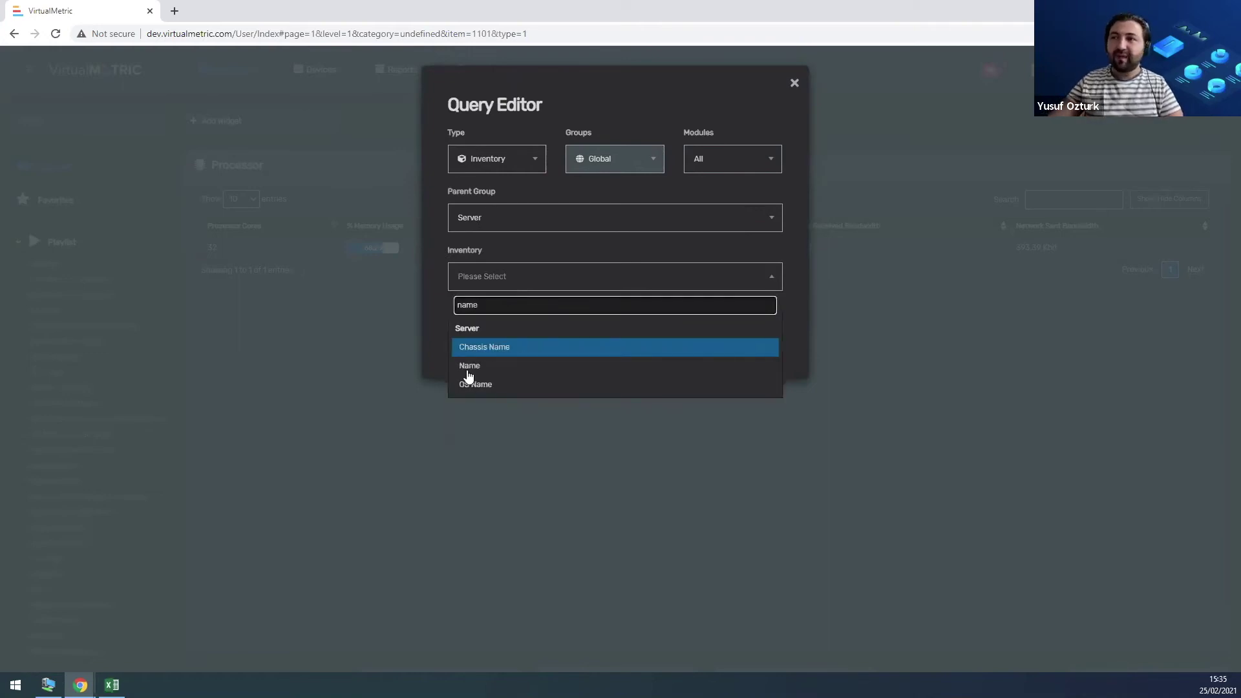
click(467, 369)
click(491, 280)
text(os)
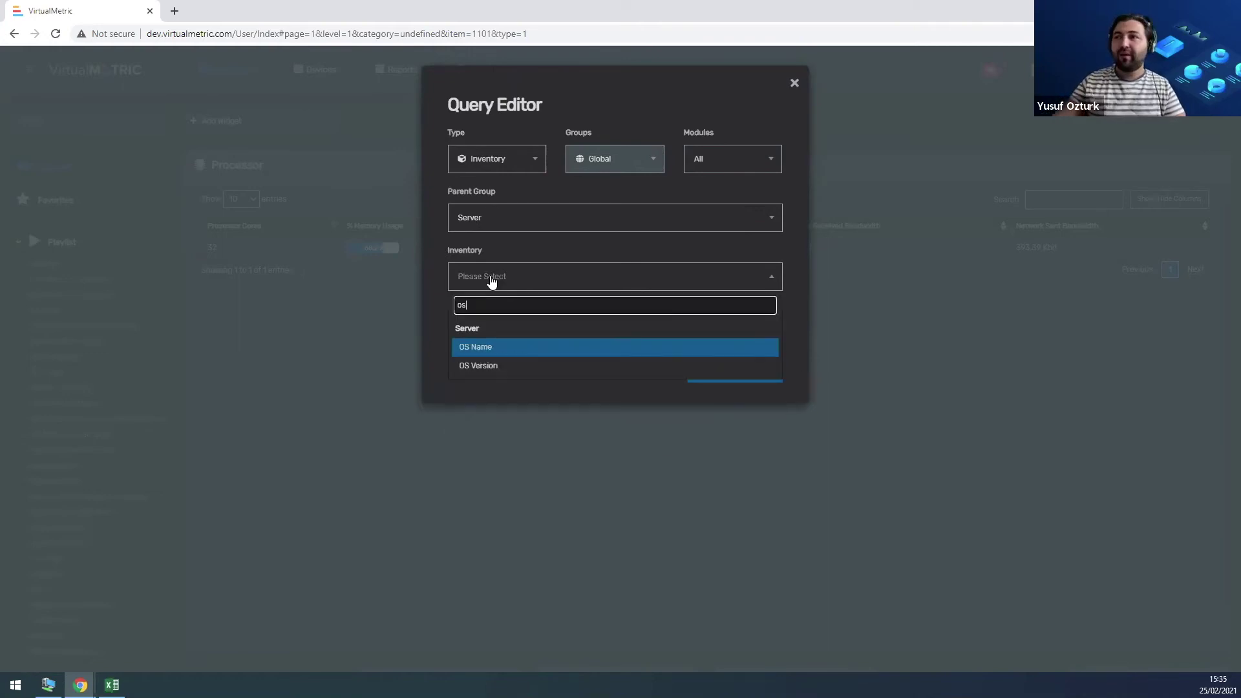
click(461, 347)
click(505, 290)
text(serial)
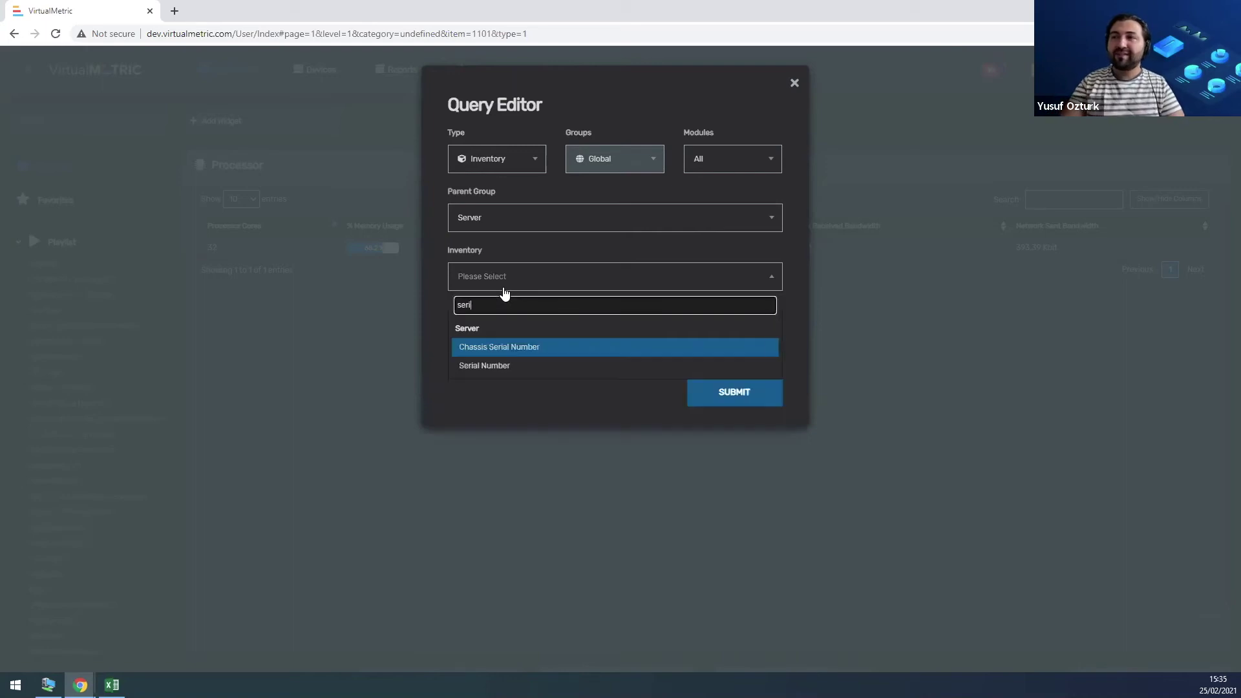
click(478, 366)
click(491, 285)
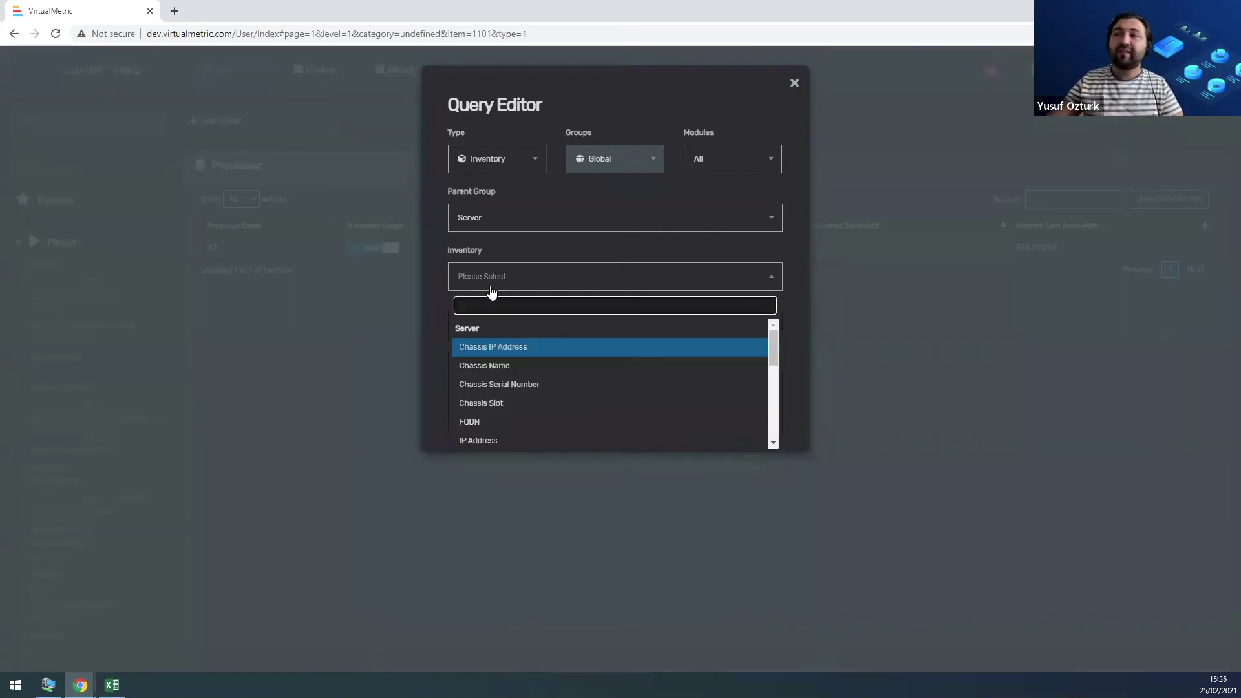
text(pend)
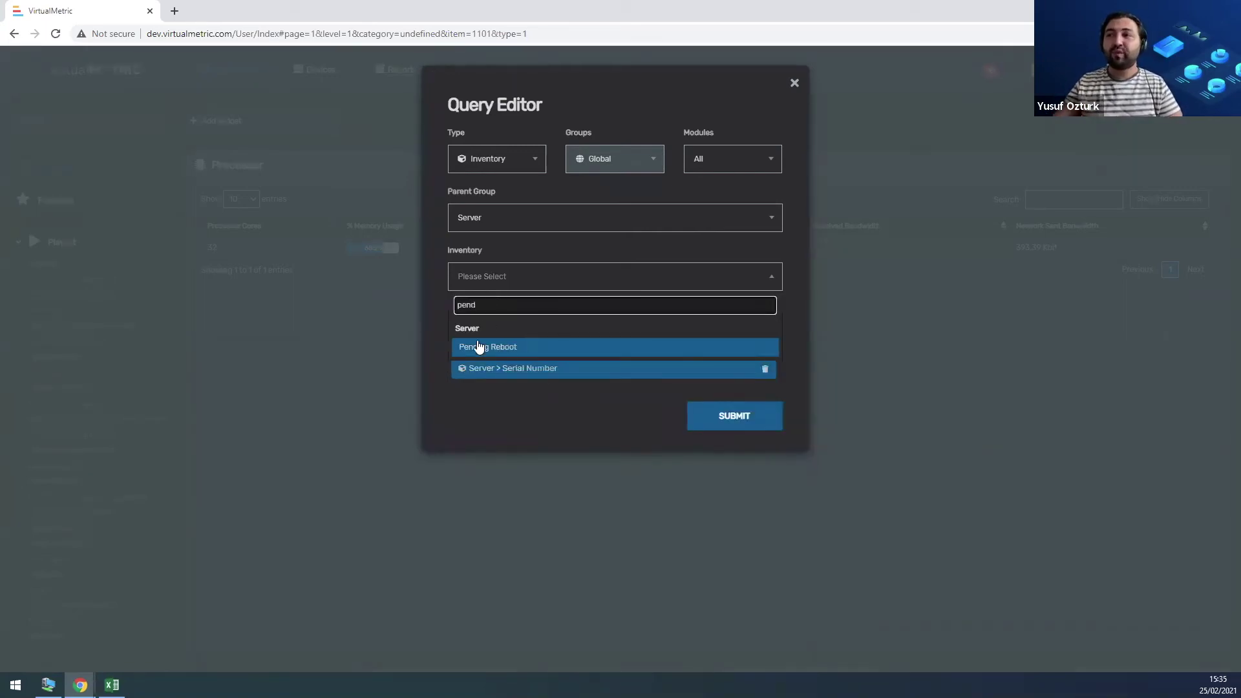
click(479, 347)
click(737, 441)
Move Name, OS Name and Serial Number, in that order, ahead of the other query items and save the widget.
drag(463, 260, 477, 111)
drag(454, 280, 477, 132)
drag(461, 300, 462, 161)
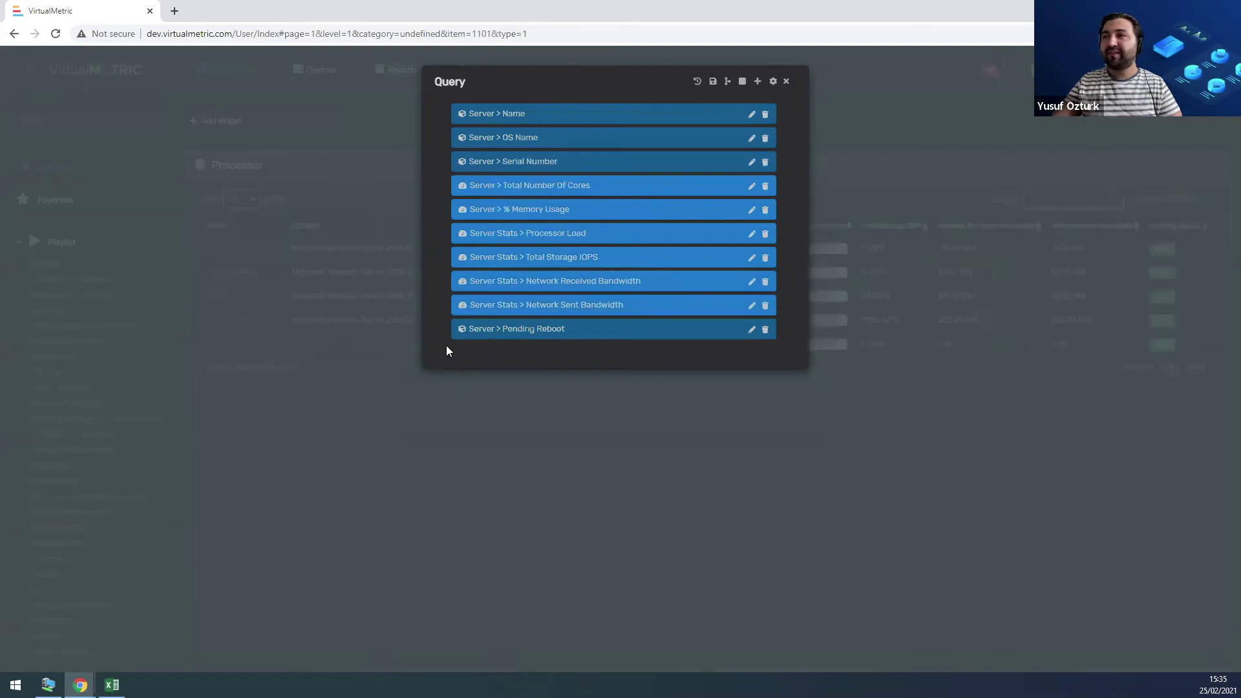
click(712, 82)
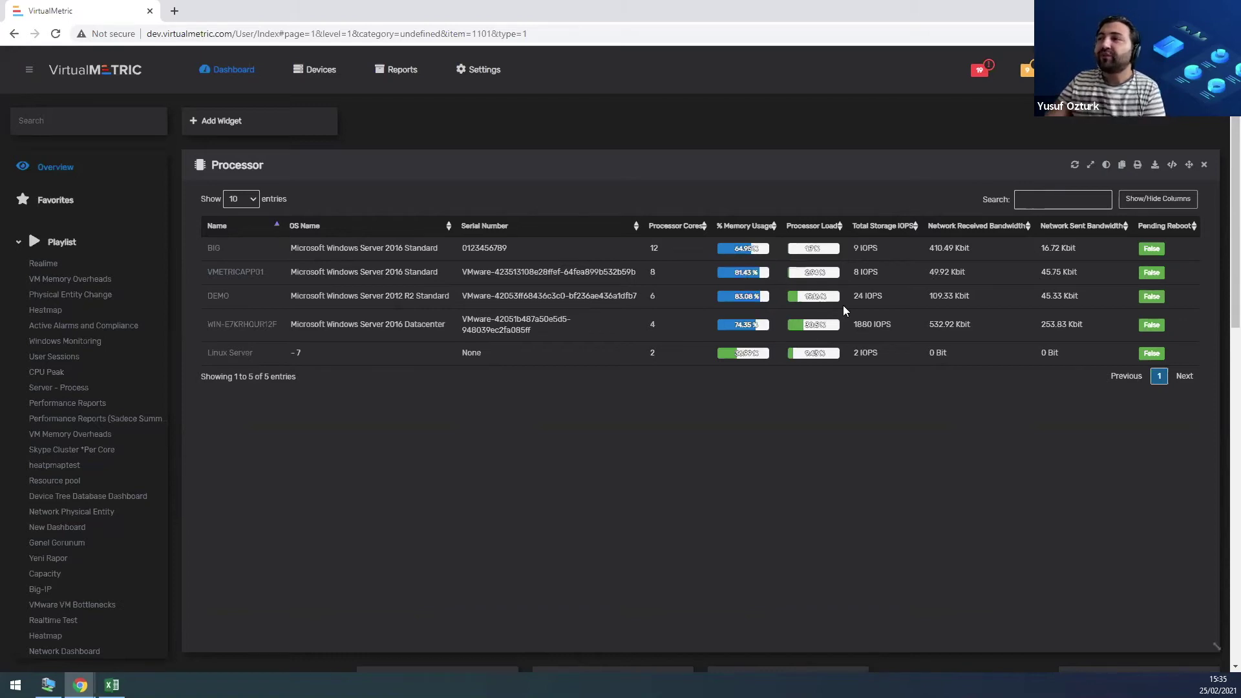
Filter the Processor widget's results to % Memory Usage greater than 80 and save the widget.
click(1172, 166)
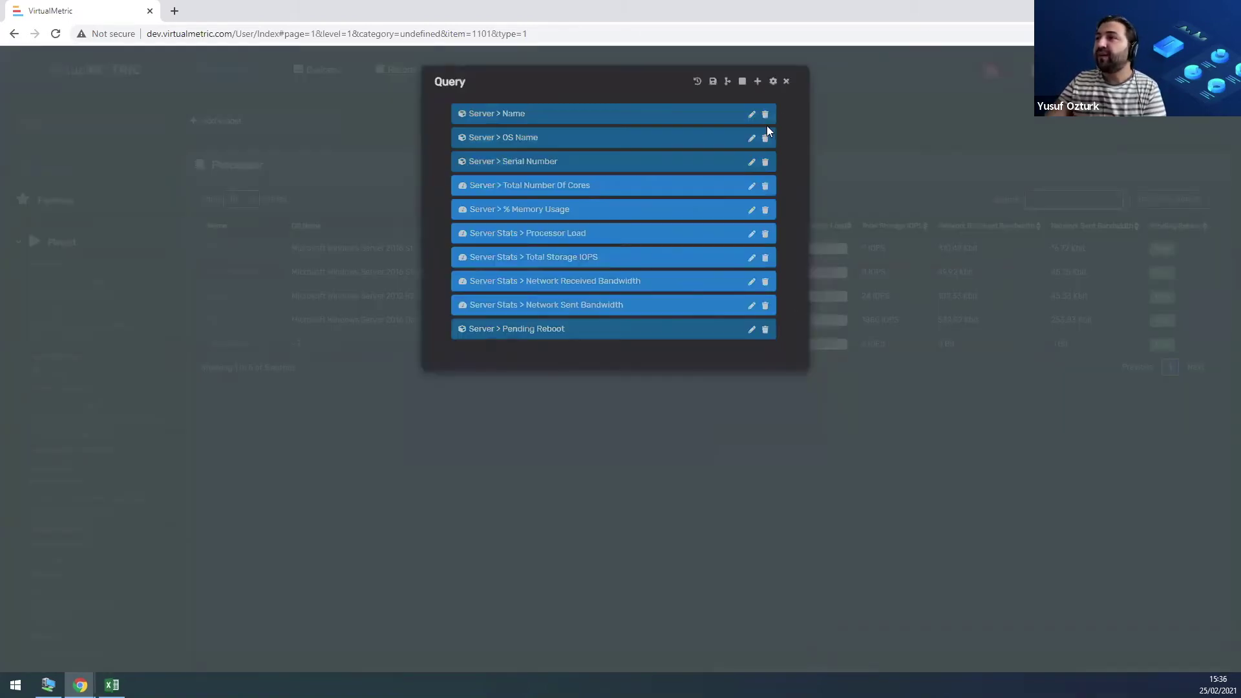
click(773, 82)
click(762, 305)
click(582, 192)
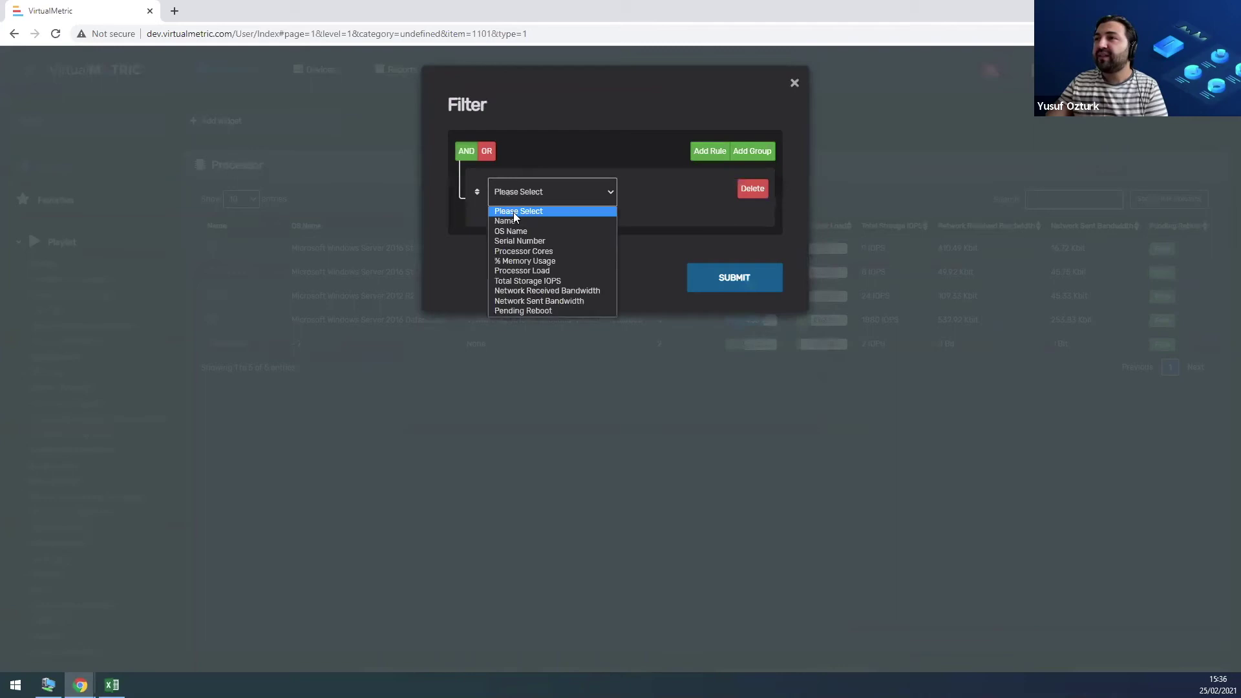
click(521, 261)
click(630, 192)
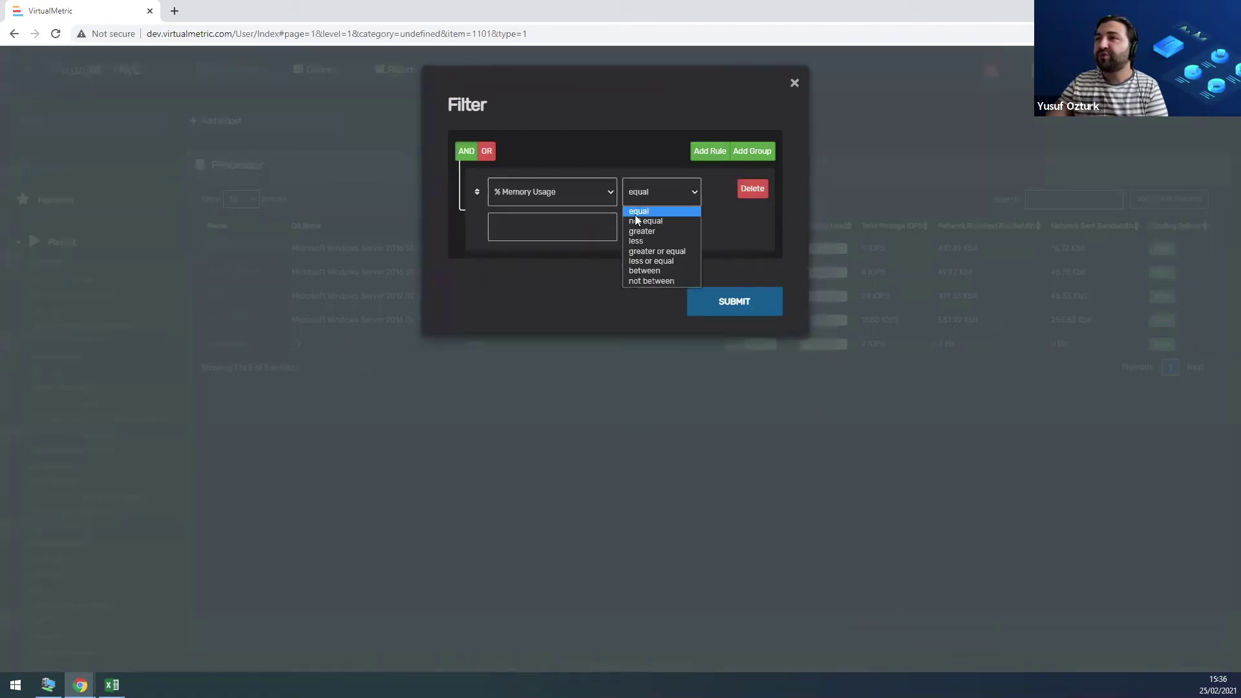
click(647, 251)
click(527, 224)
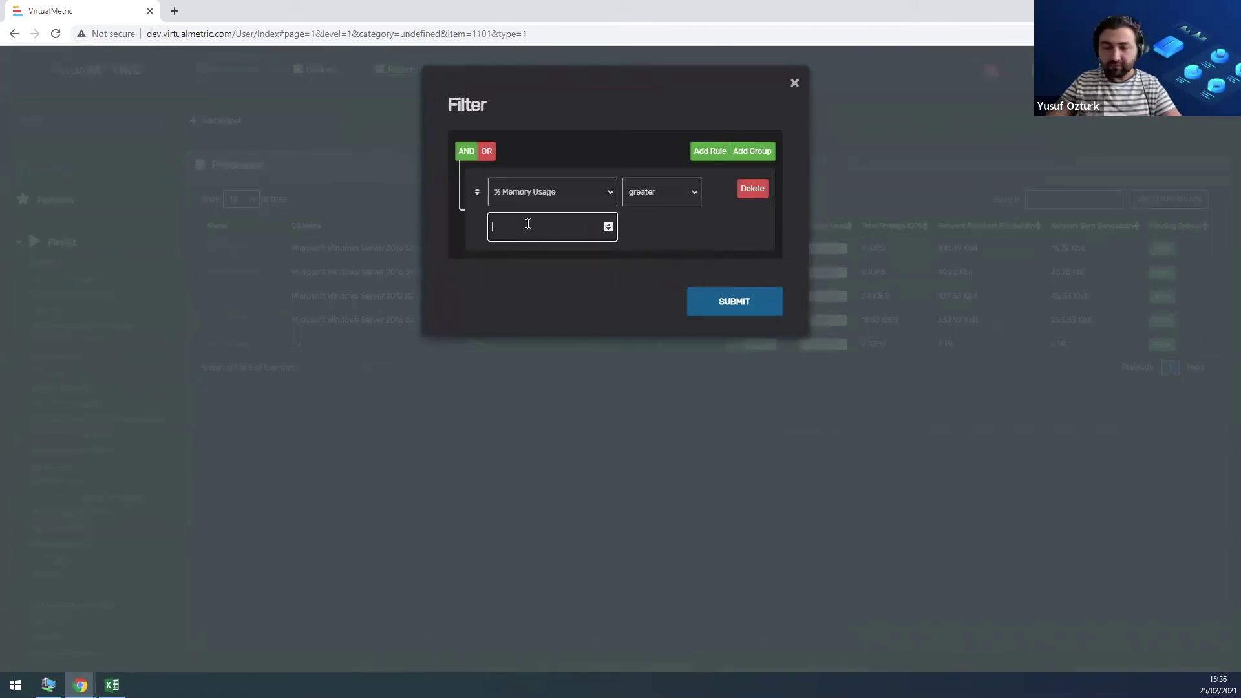
text(80)
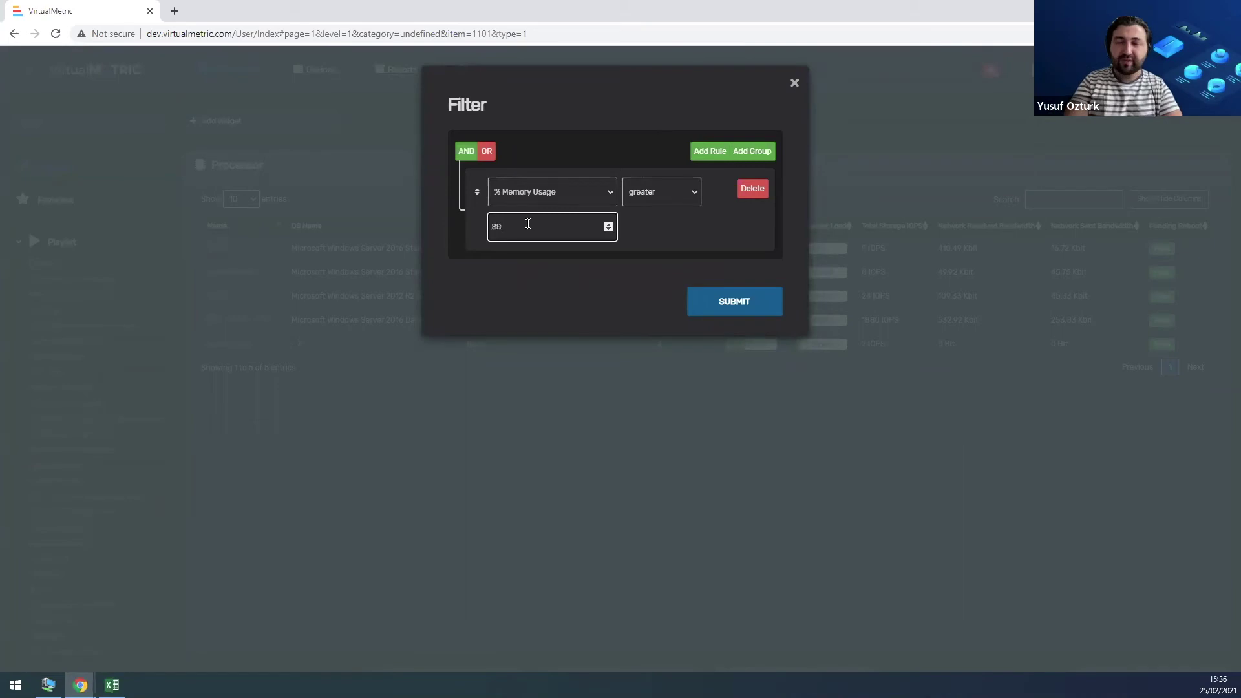
click(714, 313)
click(713, 80)
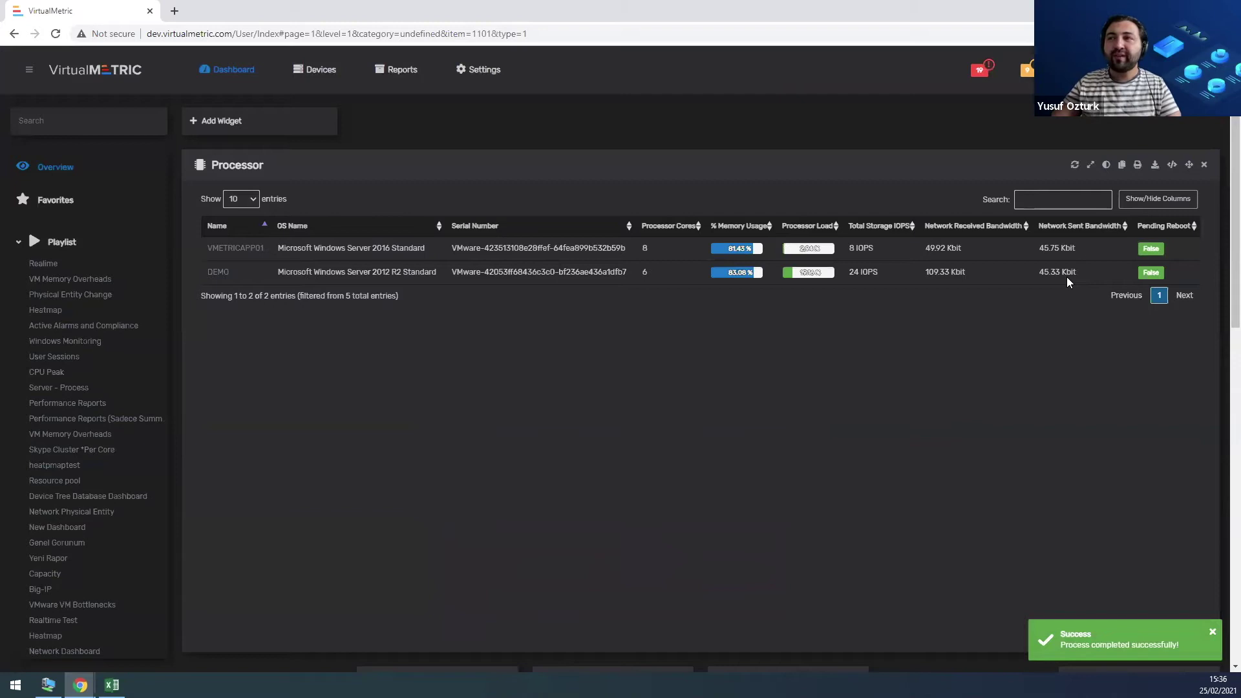
Add a second AND filter rule requiring OS Name to contain 2016, and save the widget.
click(1174, 166)
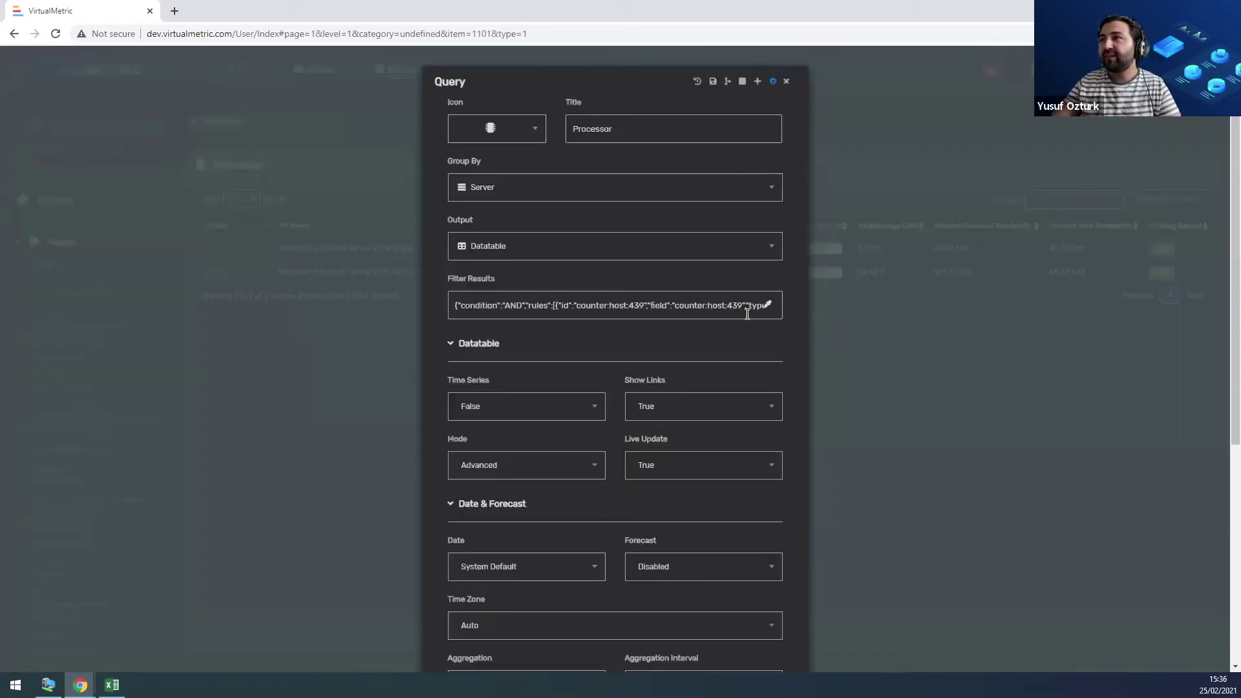
click(768, 304)
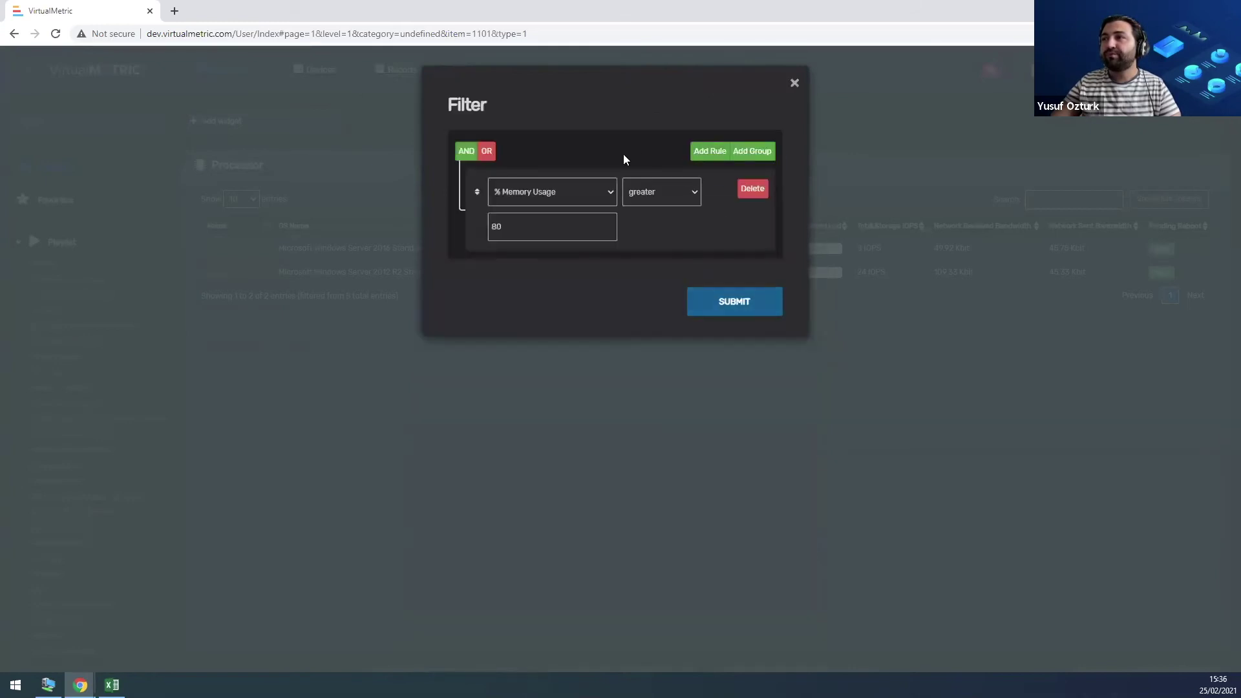
click(708, 161)
click(511, 279)
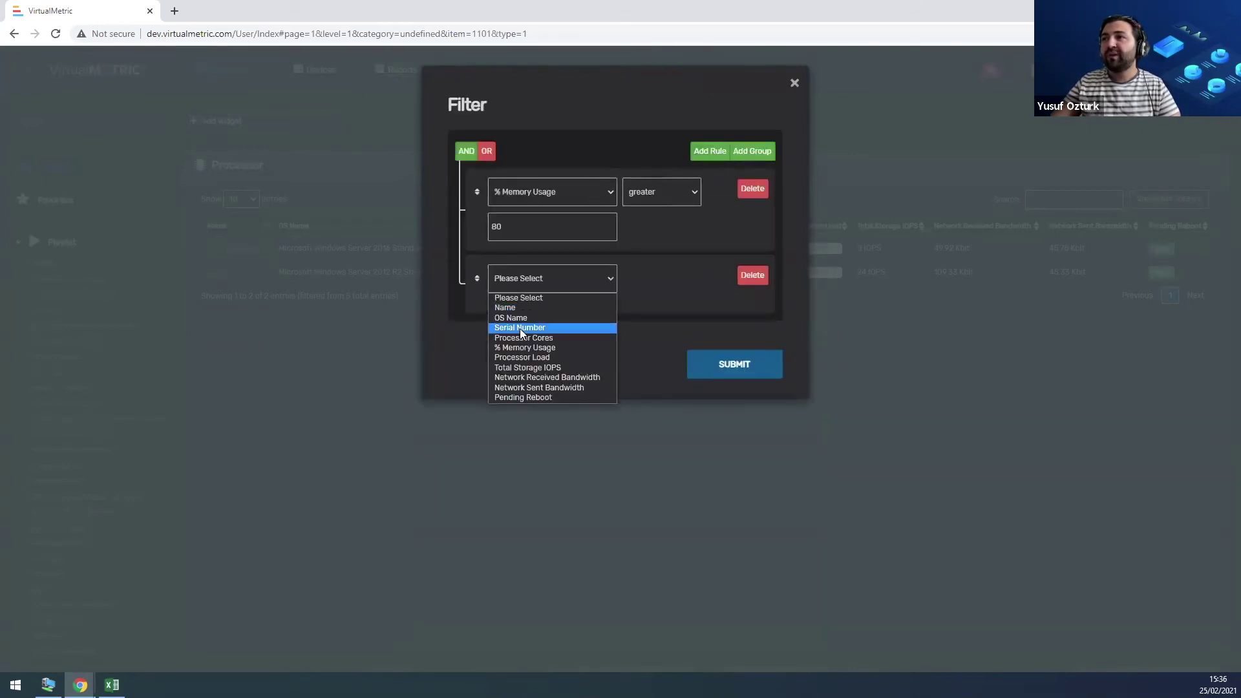
click(525, 318)
click(666, 278)
click(647, 357)
click(536, 308)
text(2016)
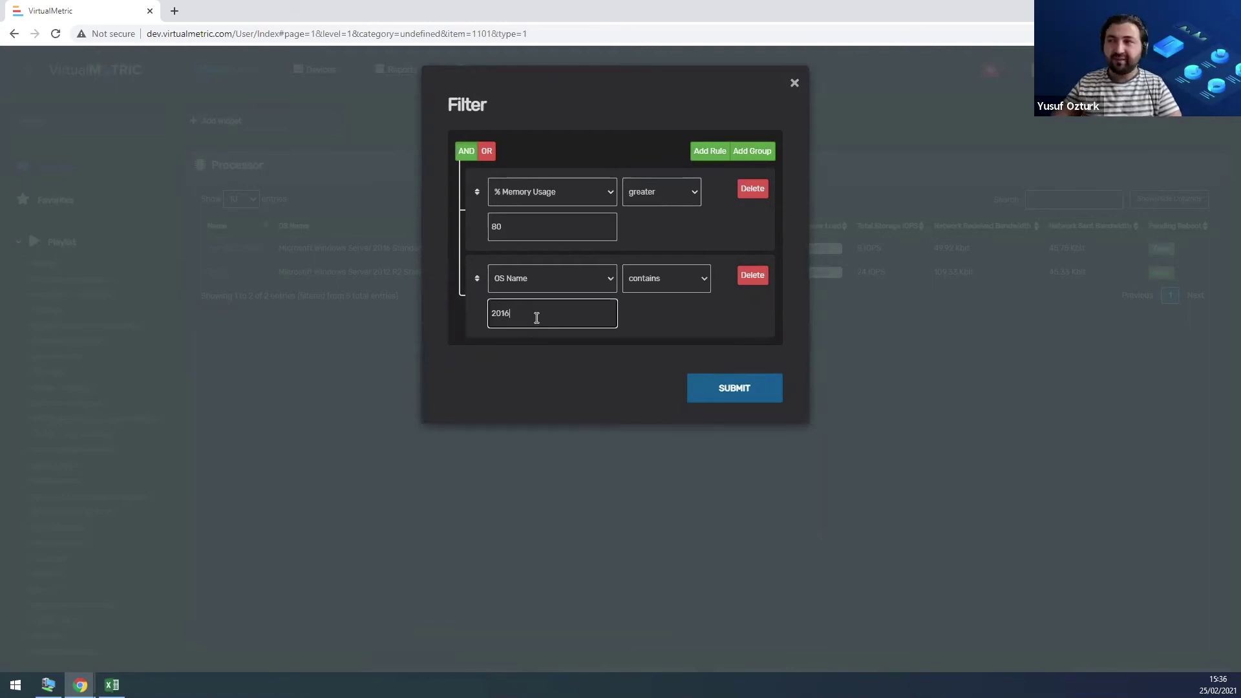
click(692, 388)
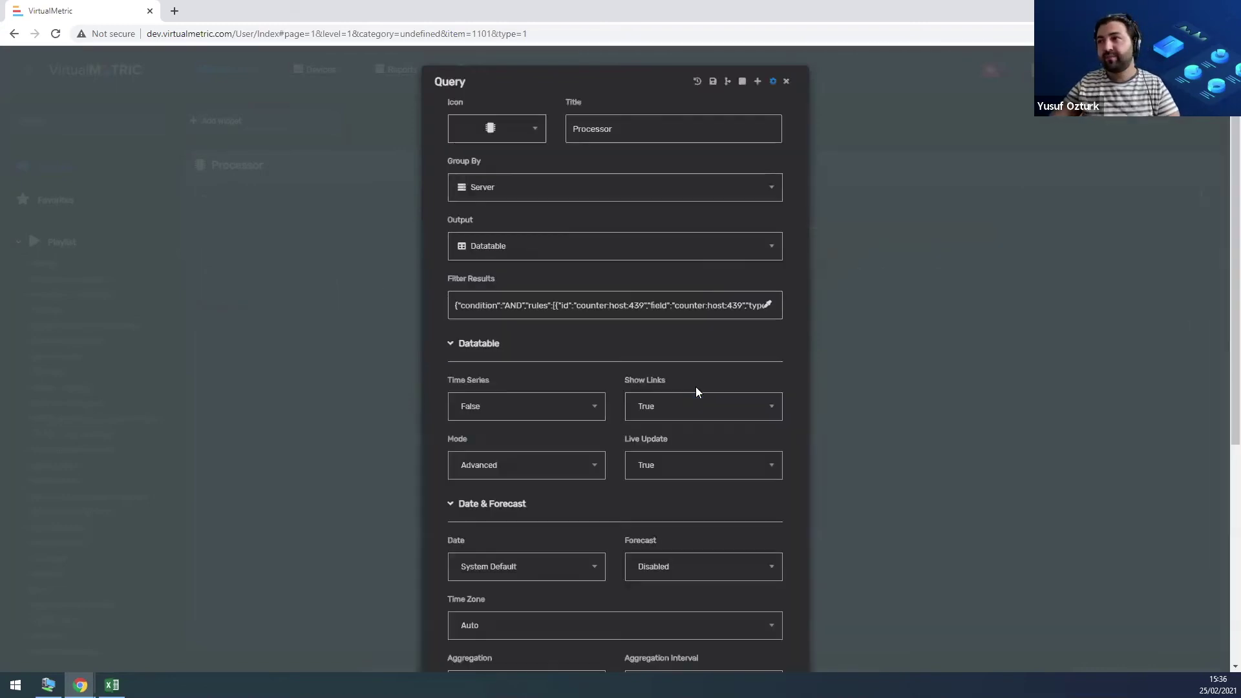
click(711, 81)
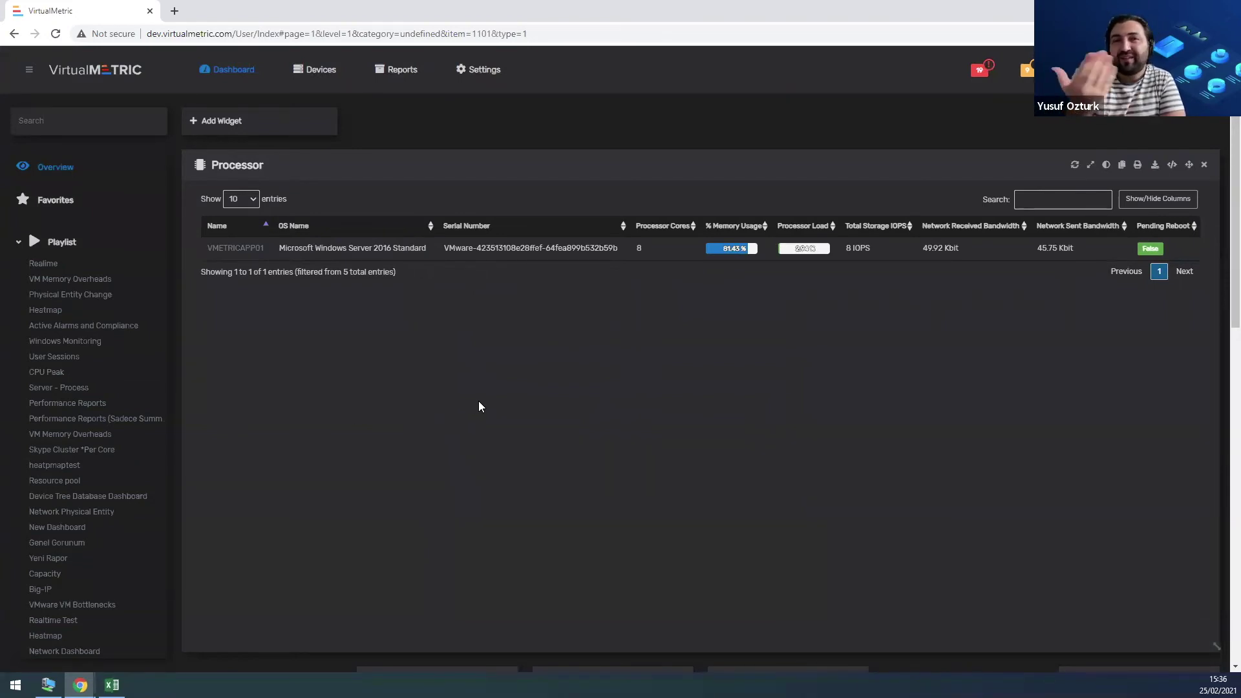
Switch the filtered Processor widget's output to Line Chart and close its settings.
mouse_move(1010, 248)
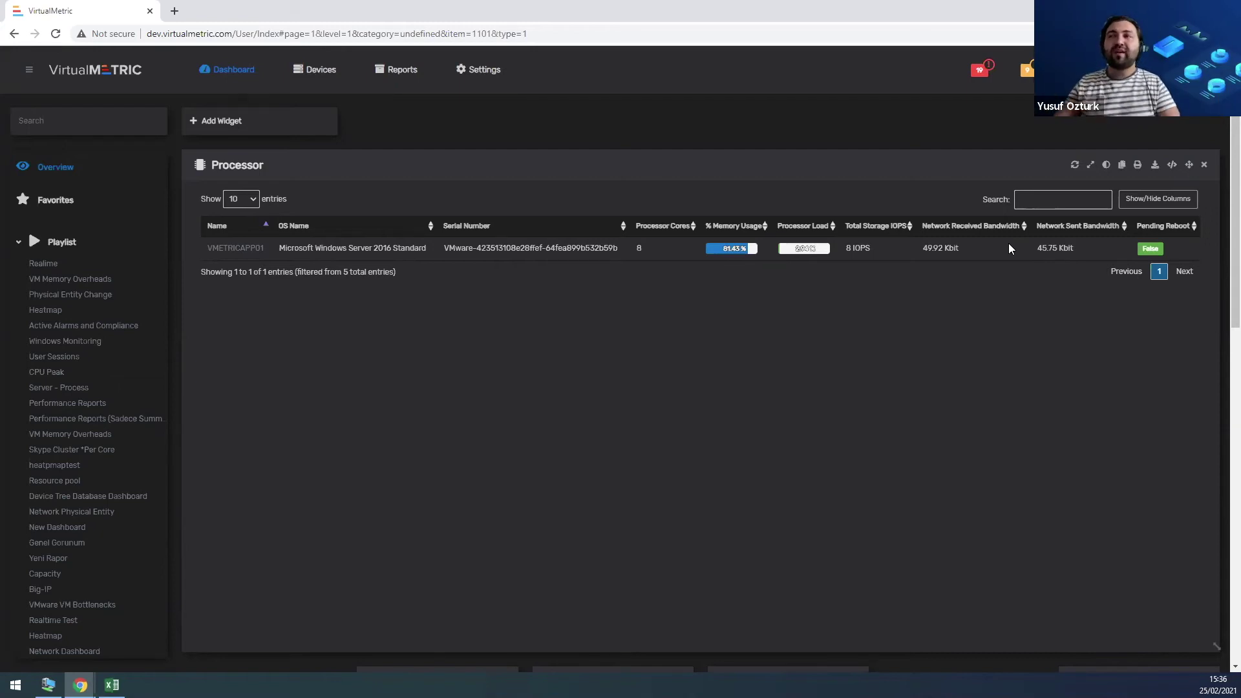
click(1172, 166)
click(499, 247)
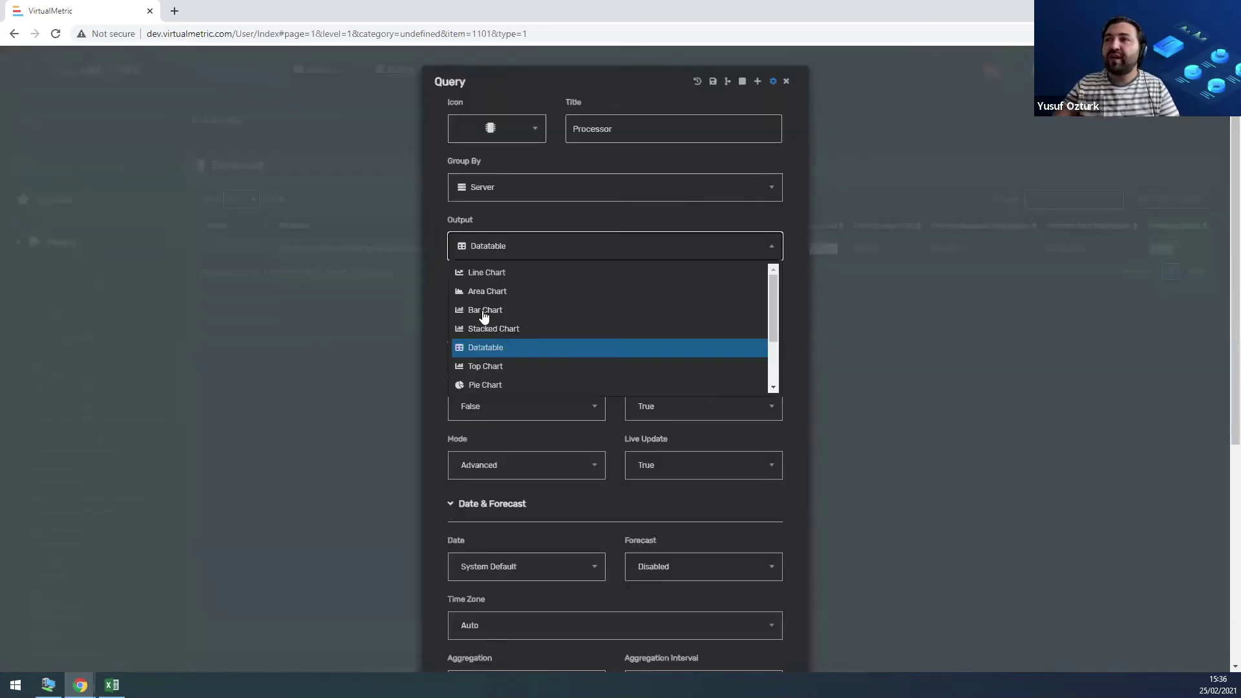
click(490, 274)
click(347, 320)
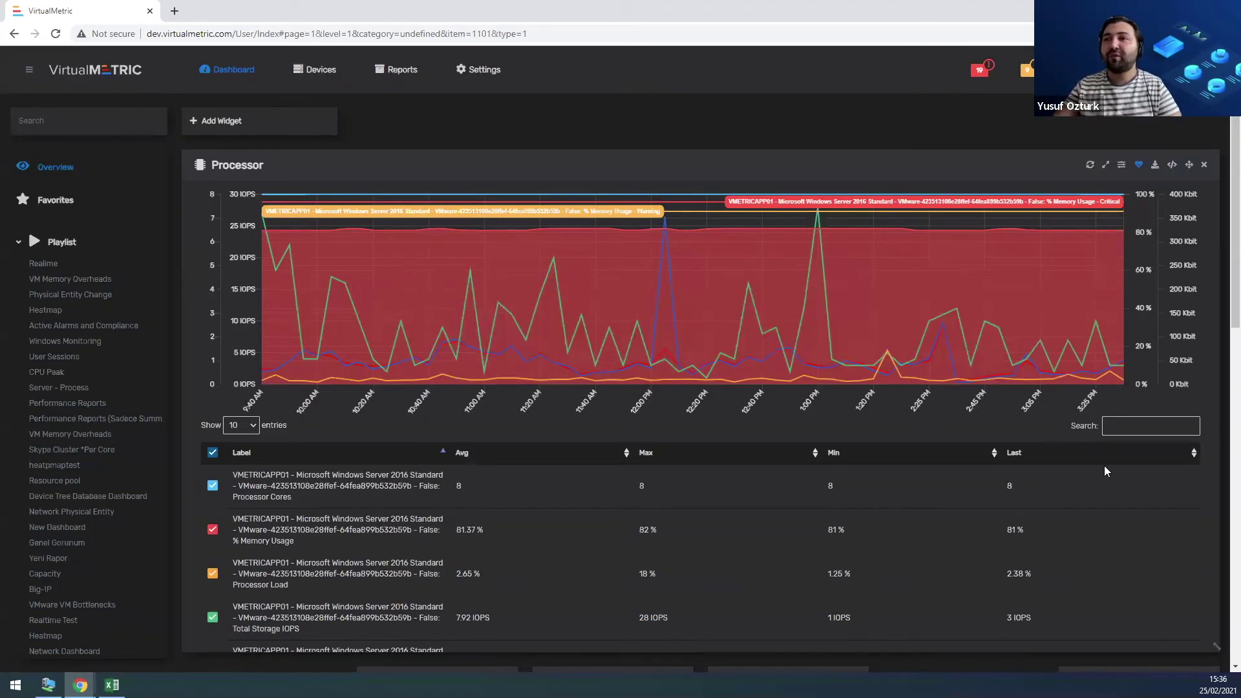
Save the Overview dashboard and export its template, selecting the full result text before closing the export.
right_click(55, 171)
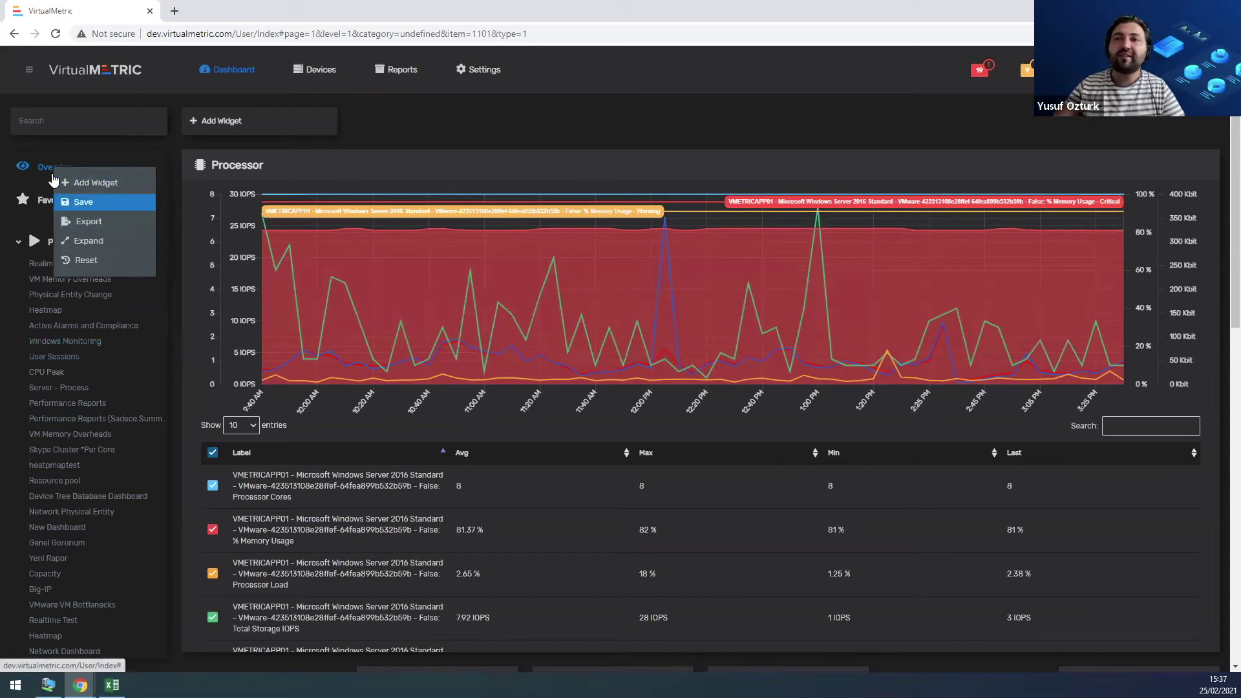
click(75, 202)
right_click(49, 167)
click(93, 218)
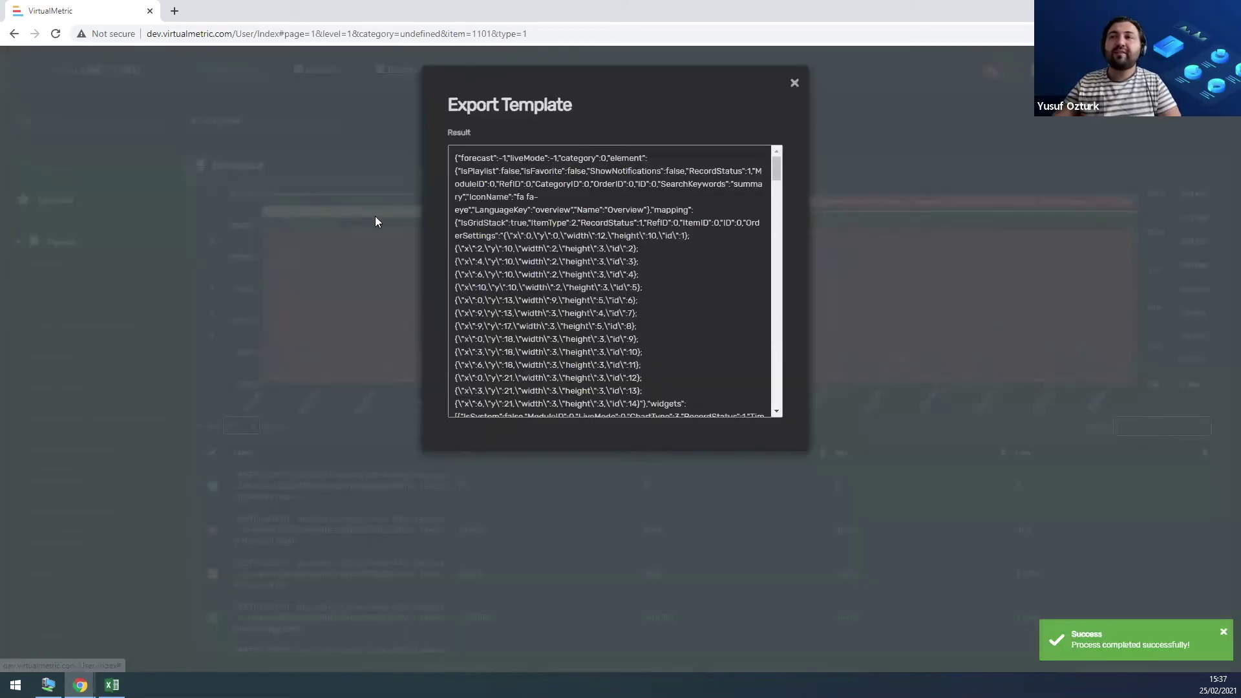
drag(541, 177, 549, 301)
click(625, 231)
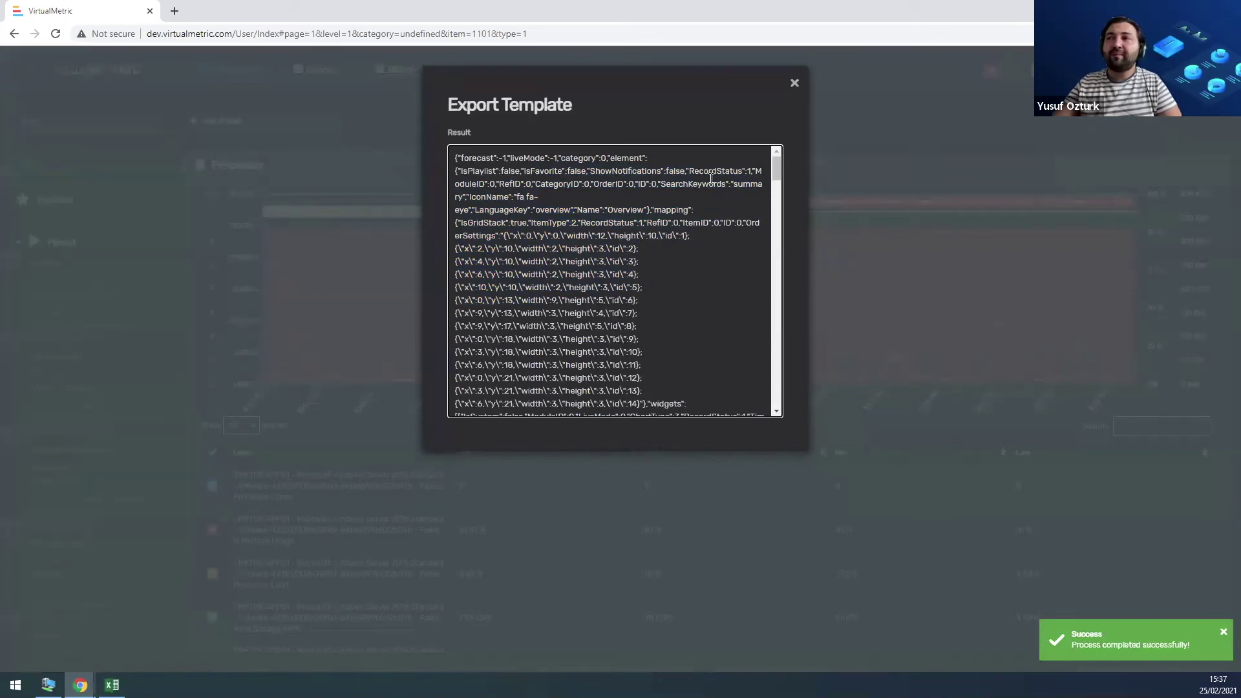
key(ctrl+a)
click(805, 89)
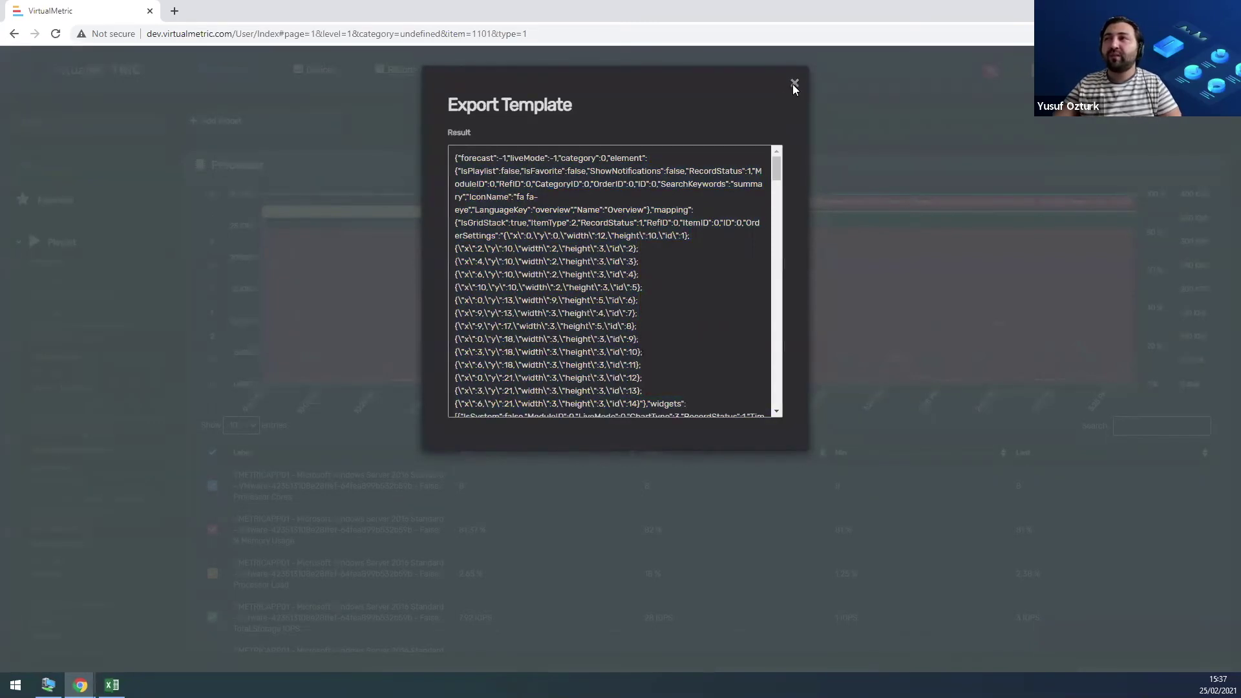
Close the export result and import a new dashboard from the copied template content, leaving date, forecast and API options at their defaults.
click(794, 84)
scroll(97, 323, down, 6)
scroll(91, 331, up, 5)
right_click(79, 175)
click(110, 204)
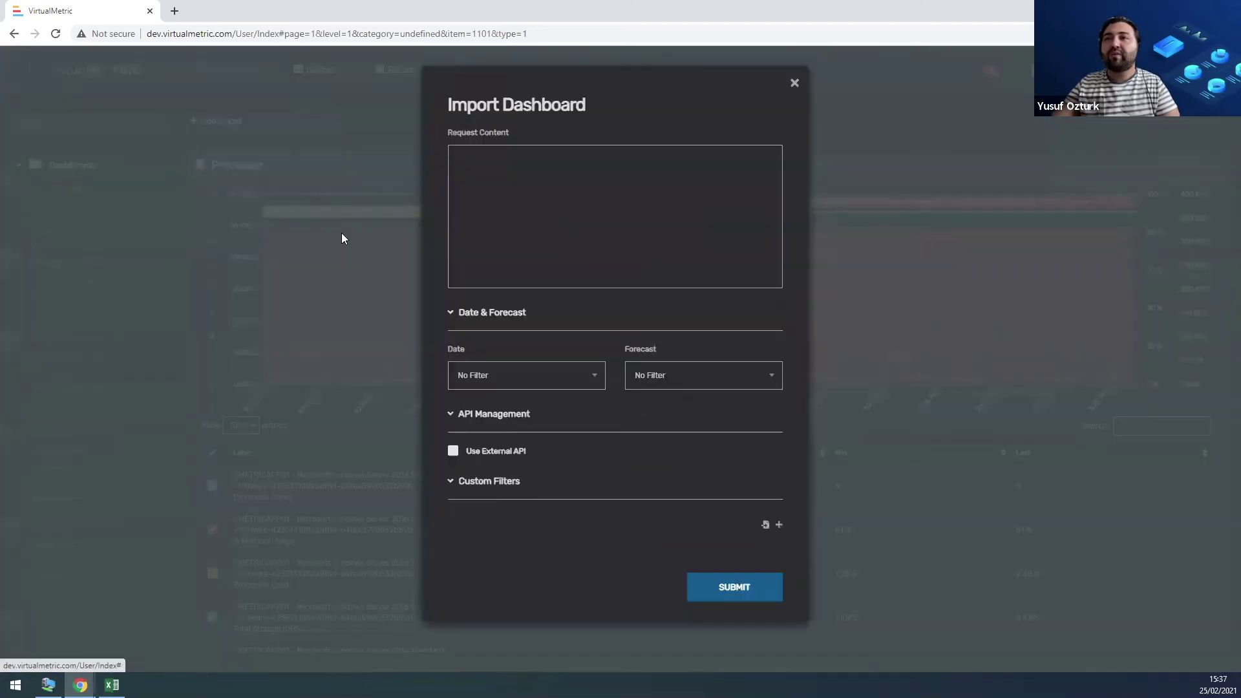
click(585, 230)
key(ctrl+v)
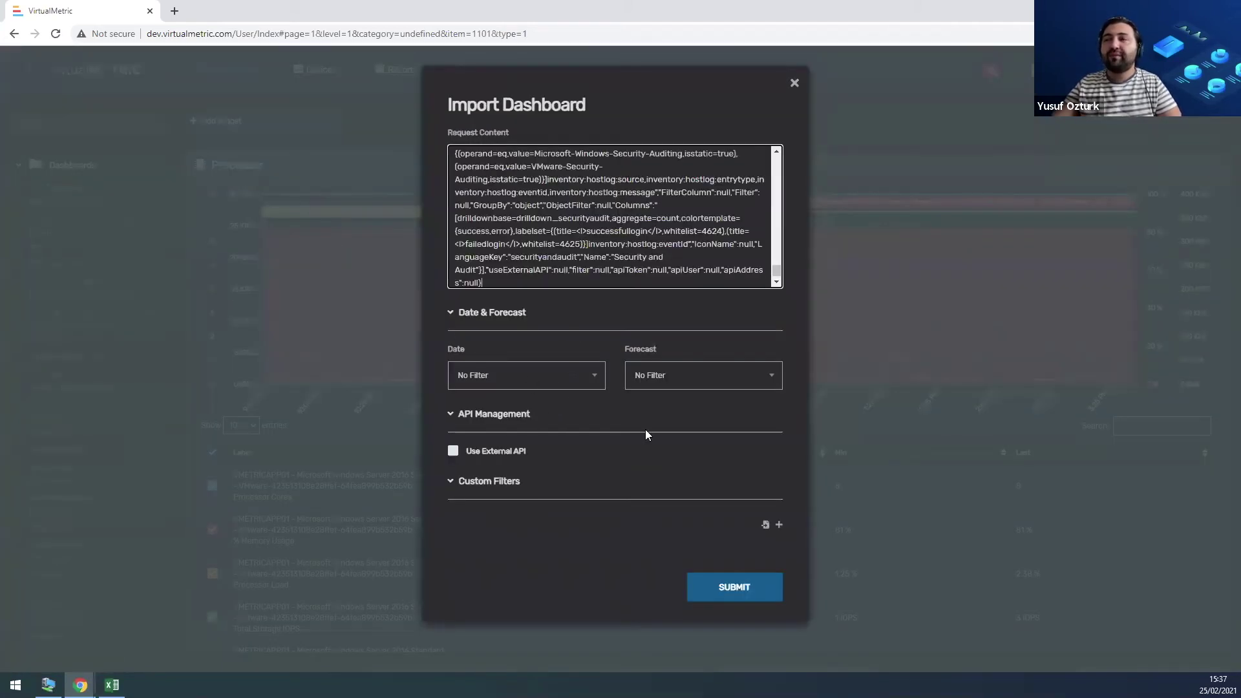
click(710, 590)
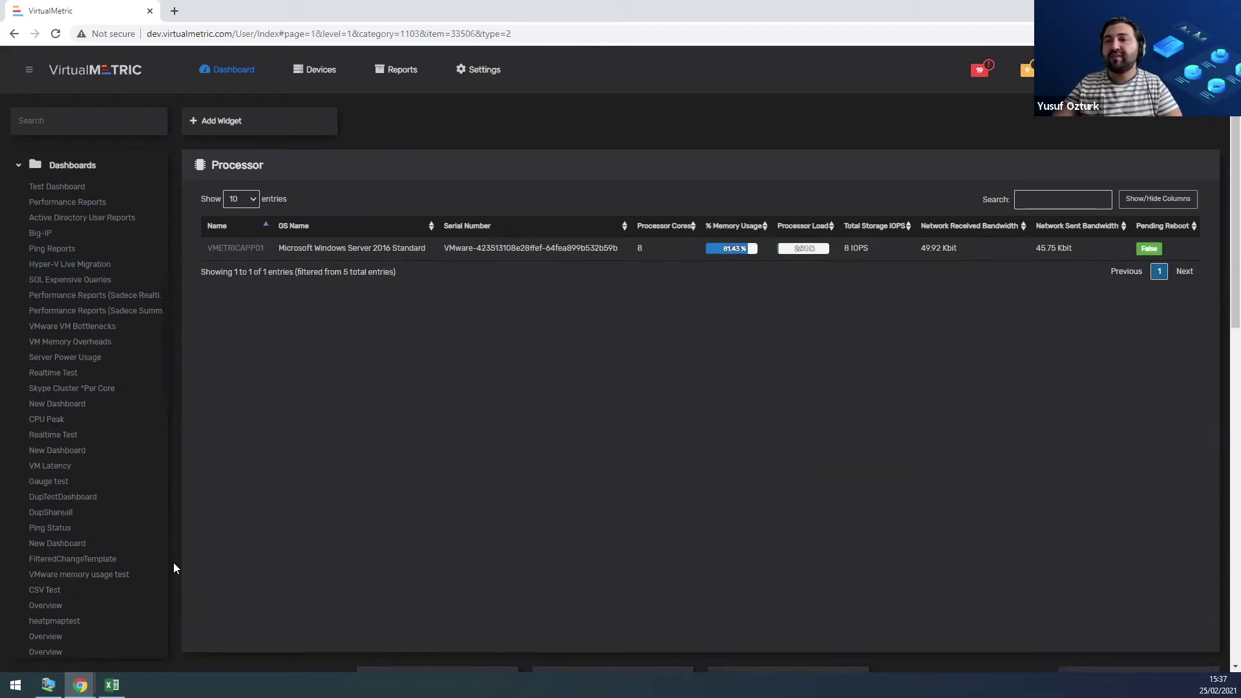
Rename the newly imported Overview dashboard at the end of the Dashboards list to Test Report.
scroll(173, 562, down, 4)
scroll(122, 540, down, 7)
scroll(123, 539, down, 10)
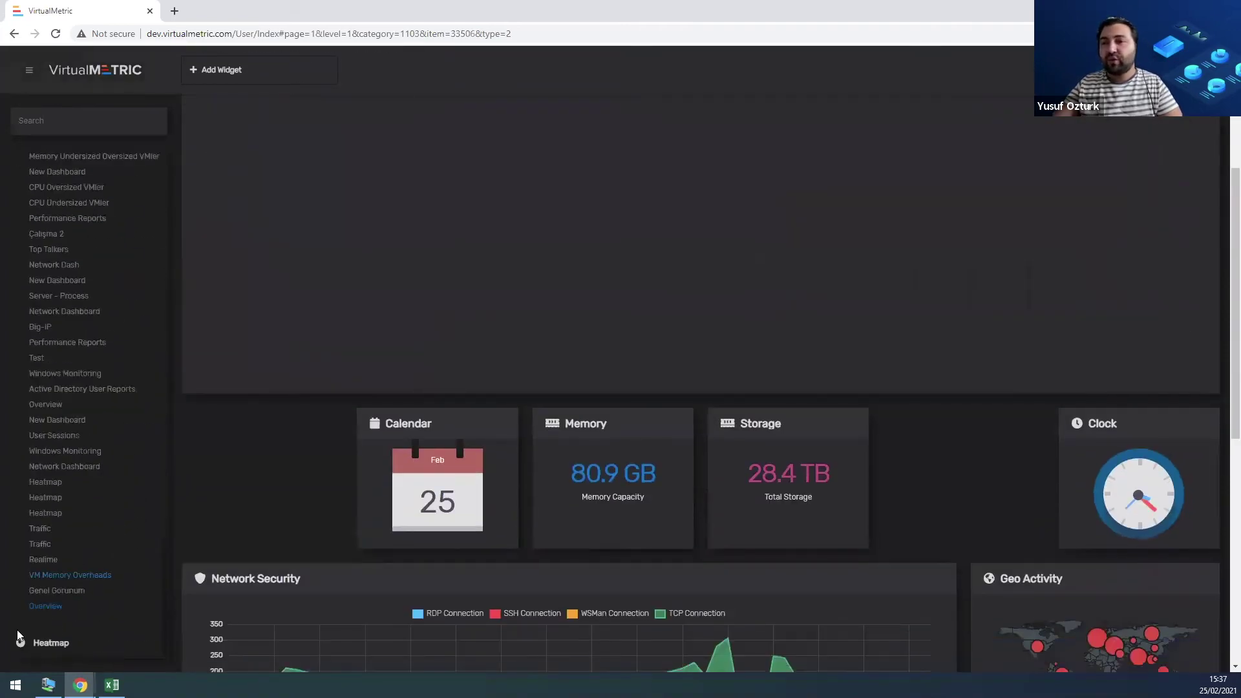
click(47, 610)
right_click(47, 610)
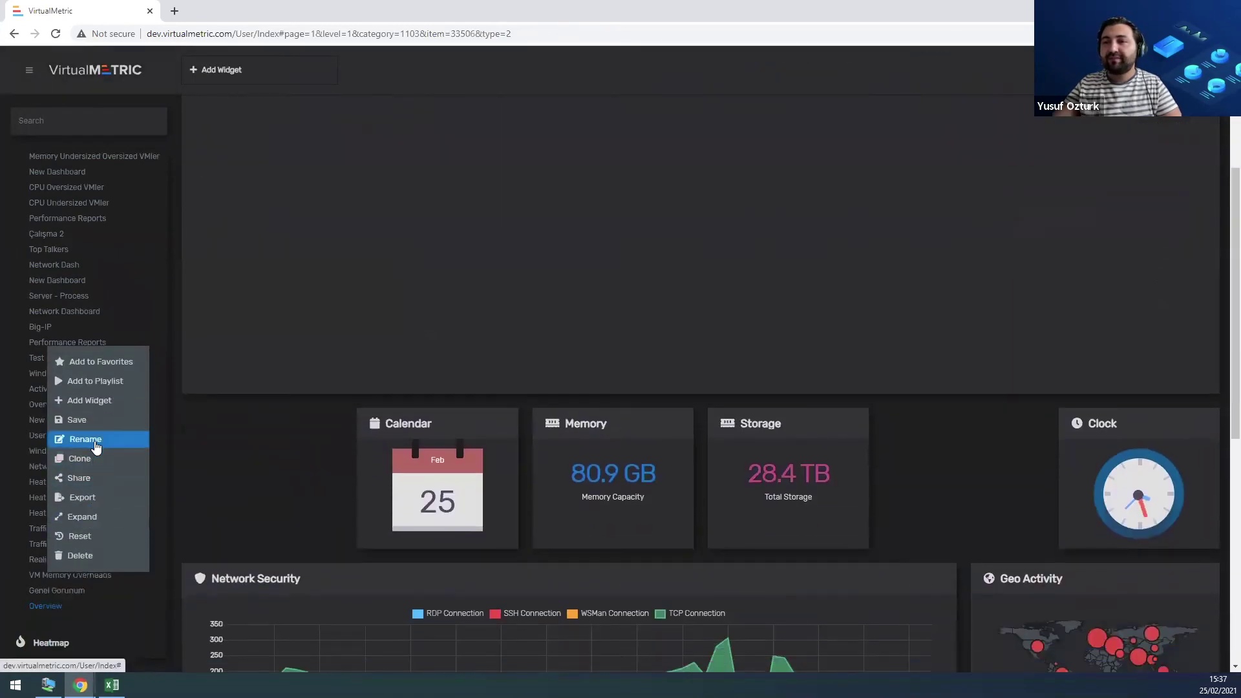
click(84, 440)
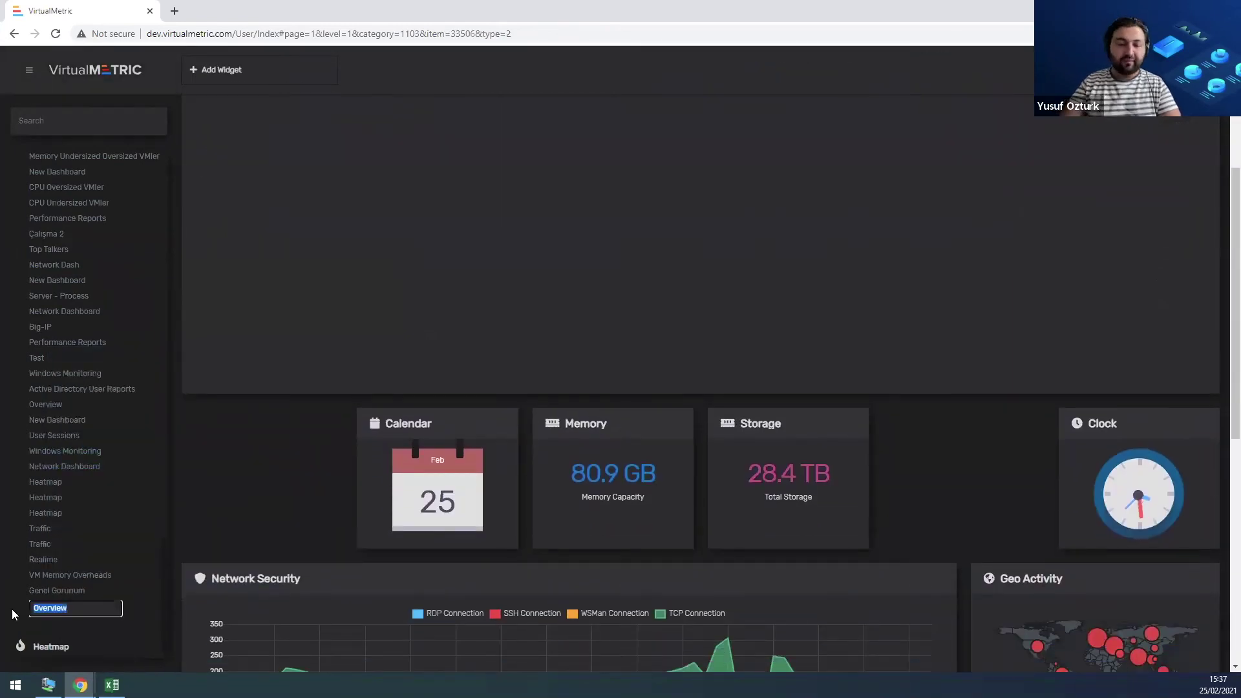
text(Test Repo)
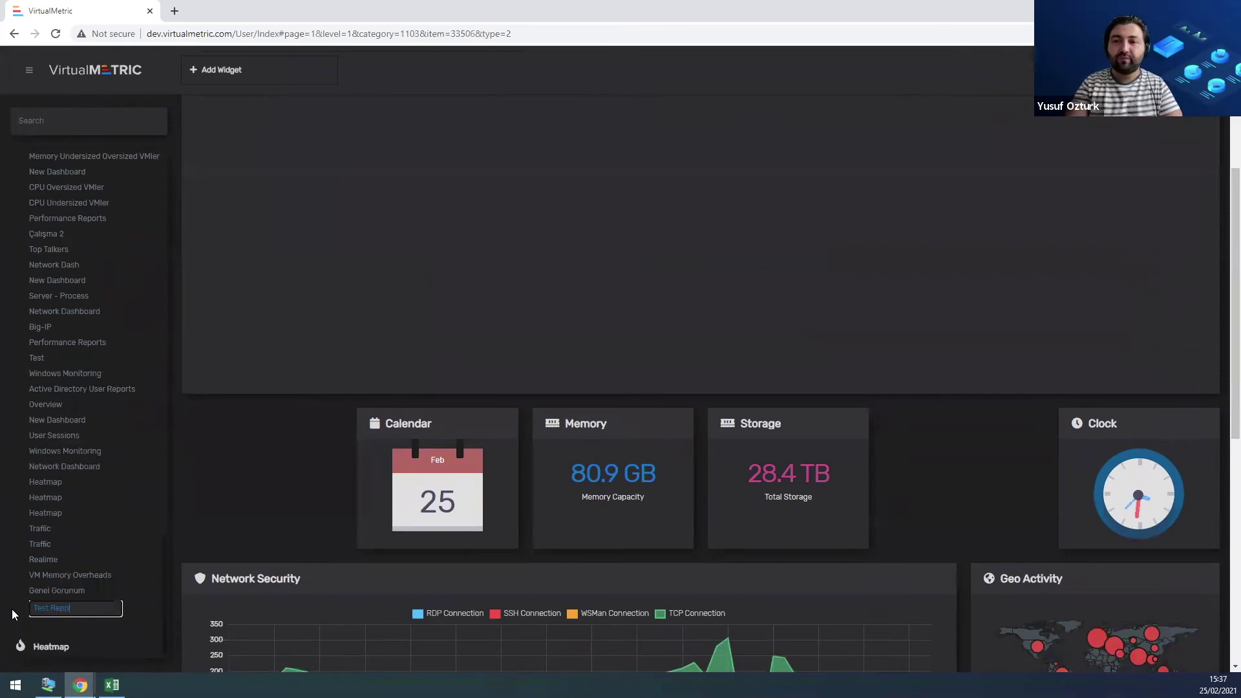
text(rt)
key(Return)
Add the Test Report dashboard to the playlist and place it directly below Realime.
right_click(46, 612)
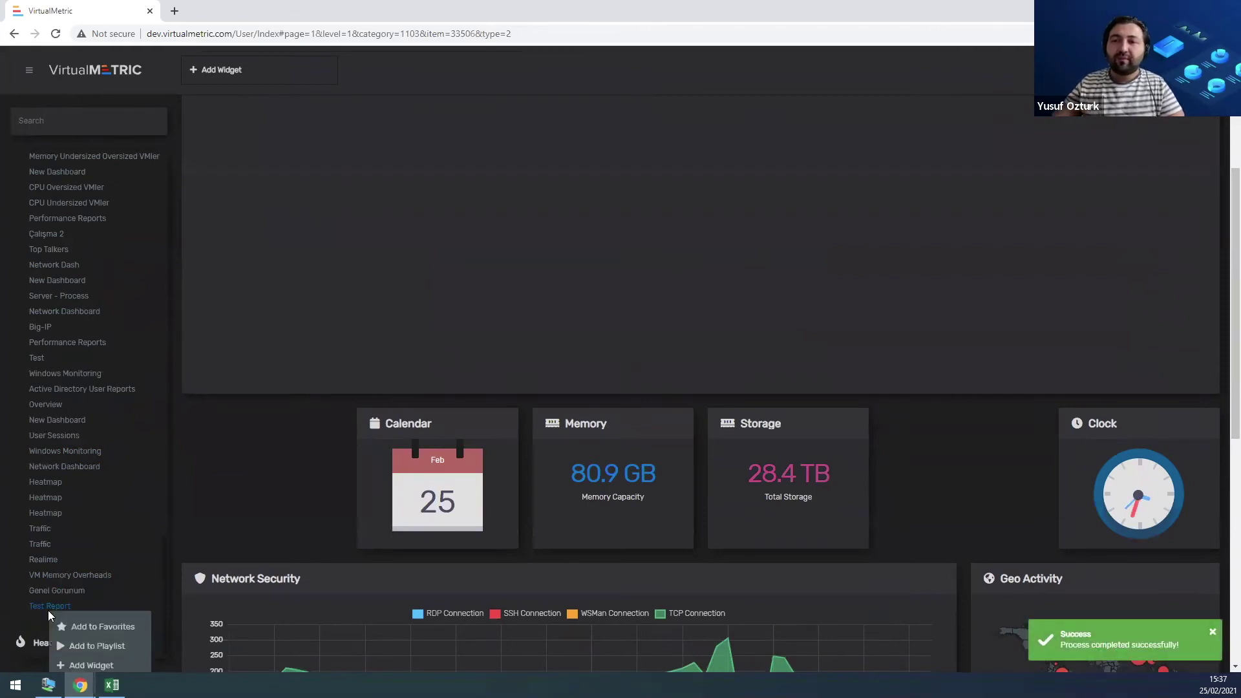
scroll(77, 634, down, 3)
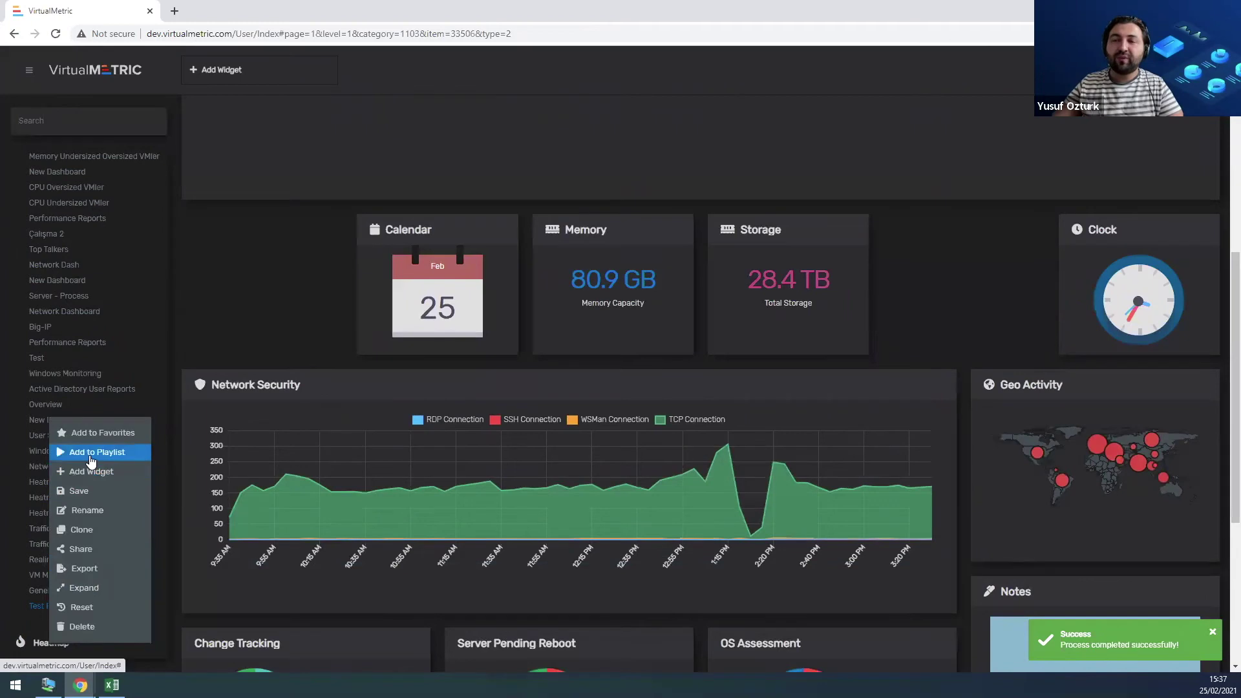
click(90, 454)
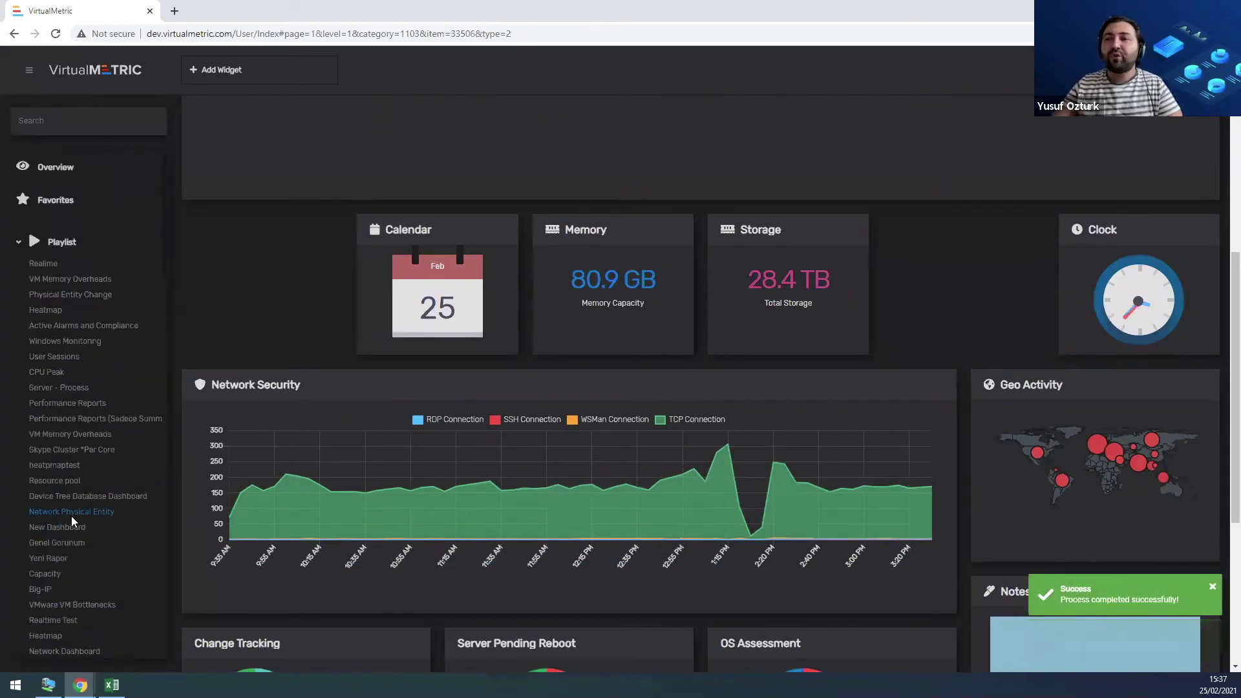
scroll(60, 604, down, 1)
drag(61, 606, 62, 214)
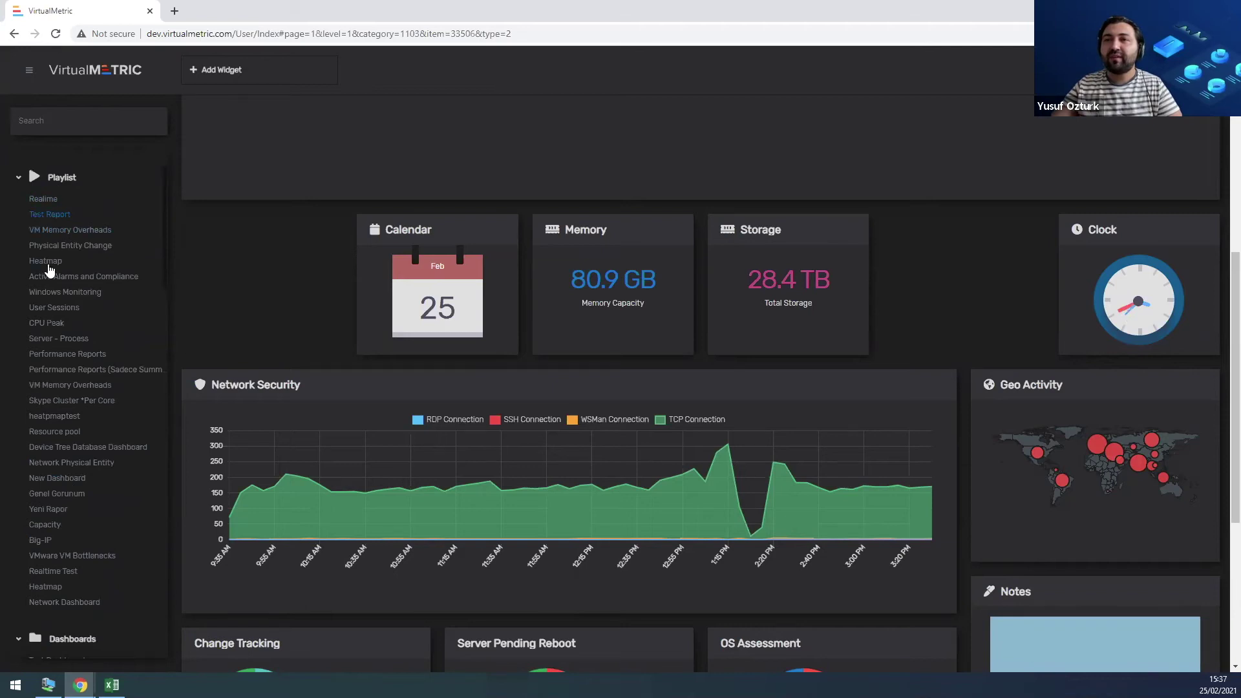
Open the playlist's Heatmap dashboard and move it to the first position in the playlist.
click(56, 247)
click(45, 264)
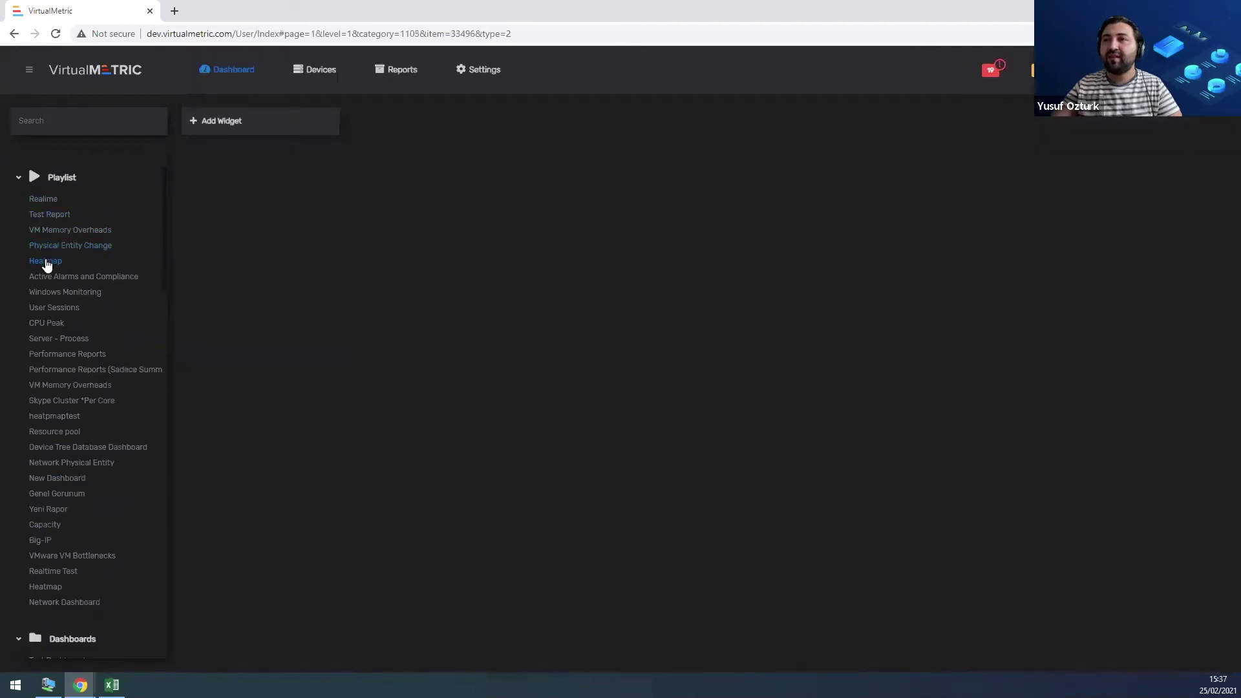
drag(46, 270, 50, 201)
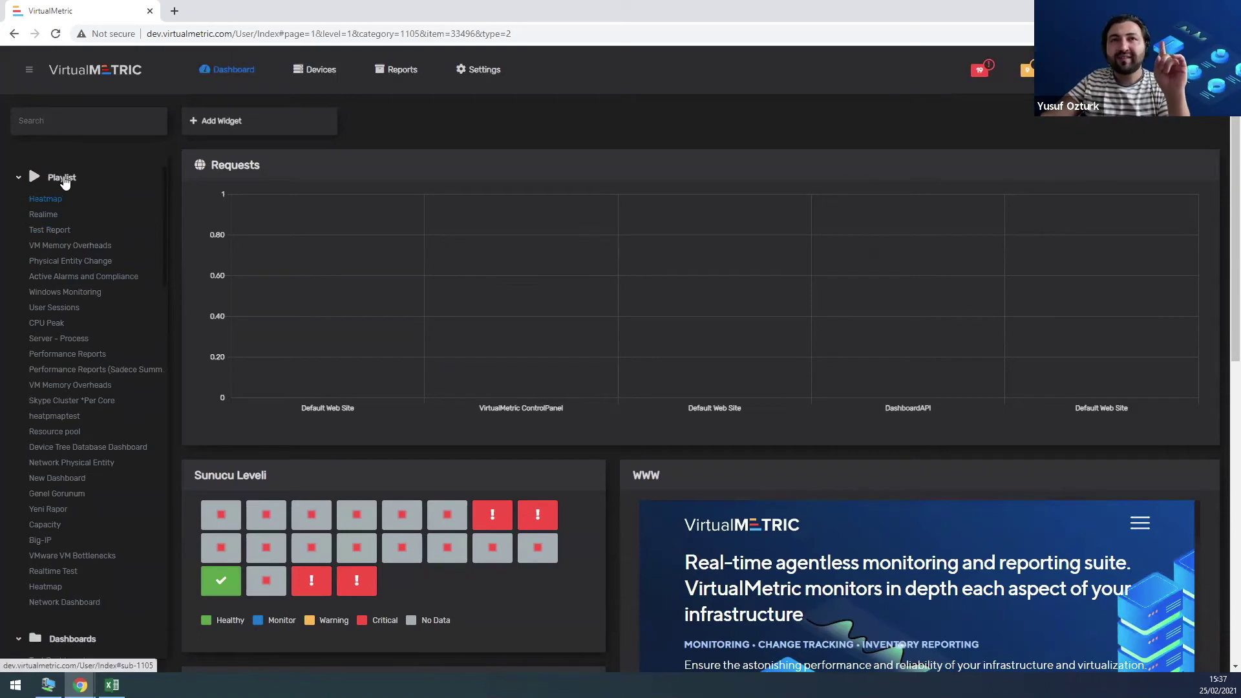
Start the playlist with a 20-second interval, full screen and auto scroll enabled.
mouse_move(65, 181)
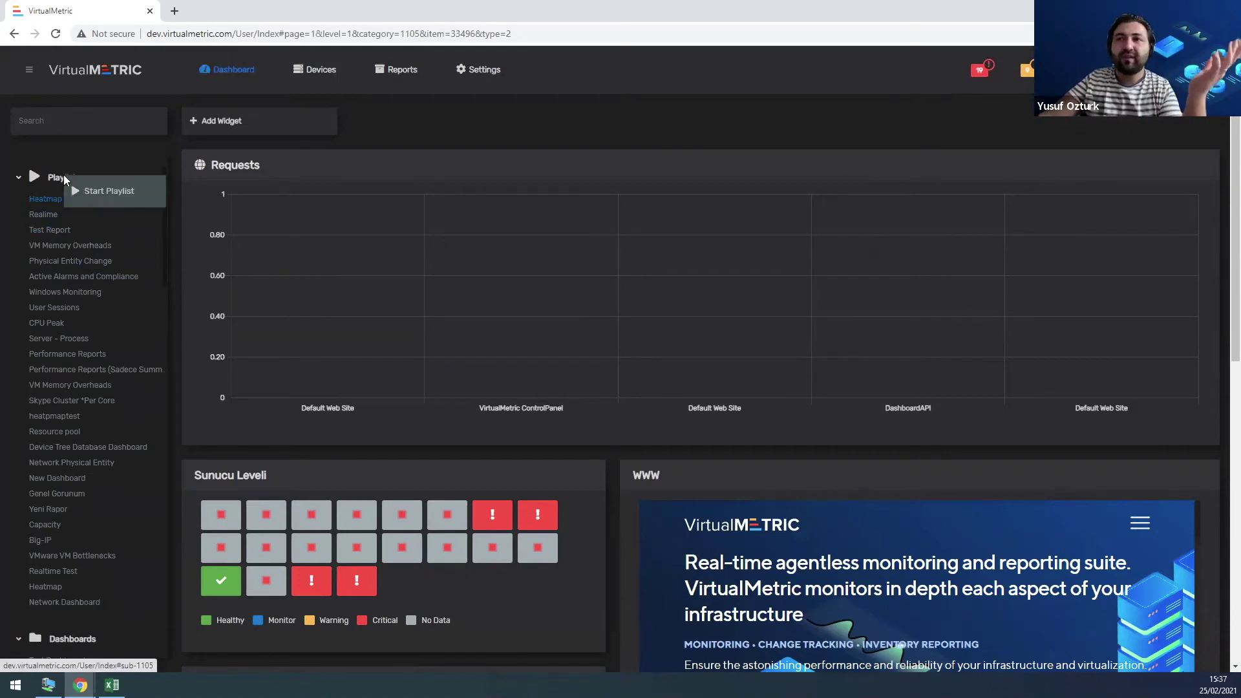
click(123, 188)
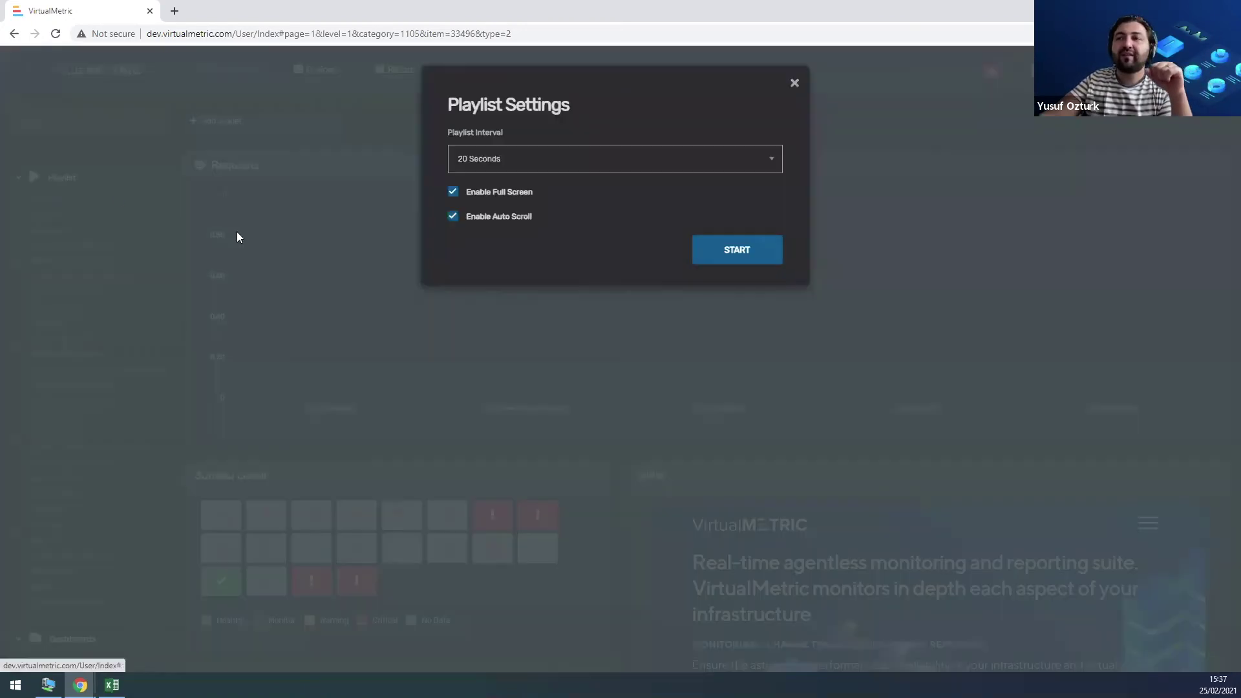
click(537, 171)
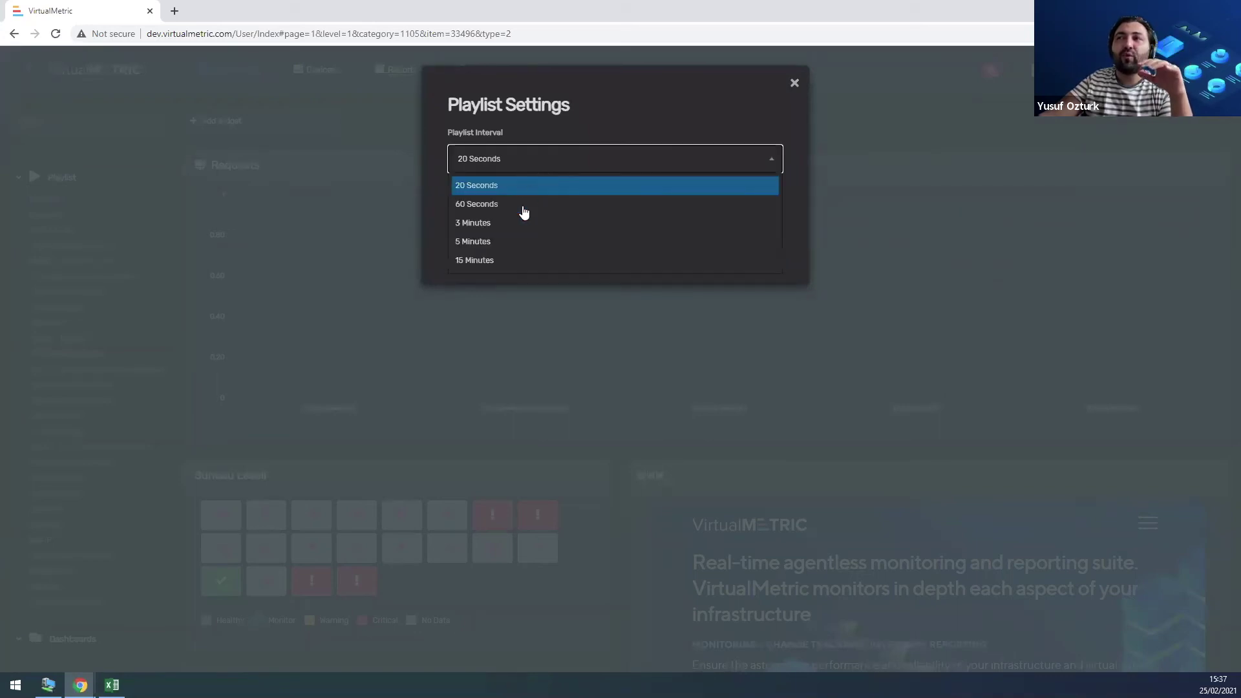
click(528, 158)
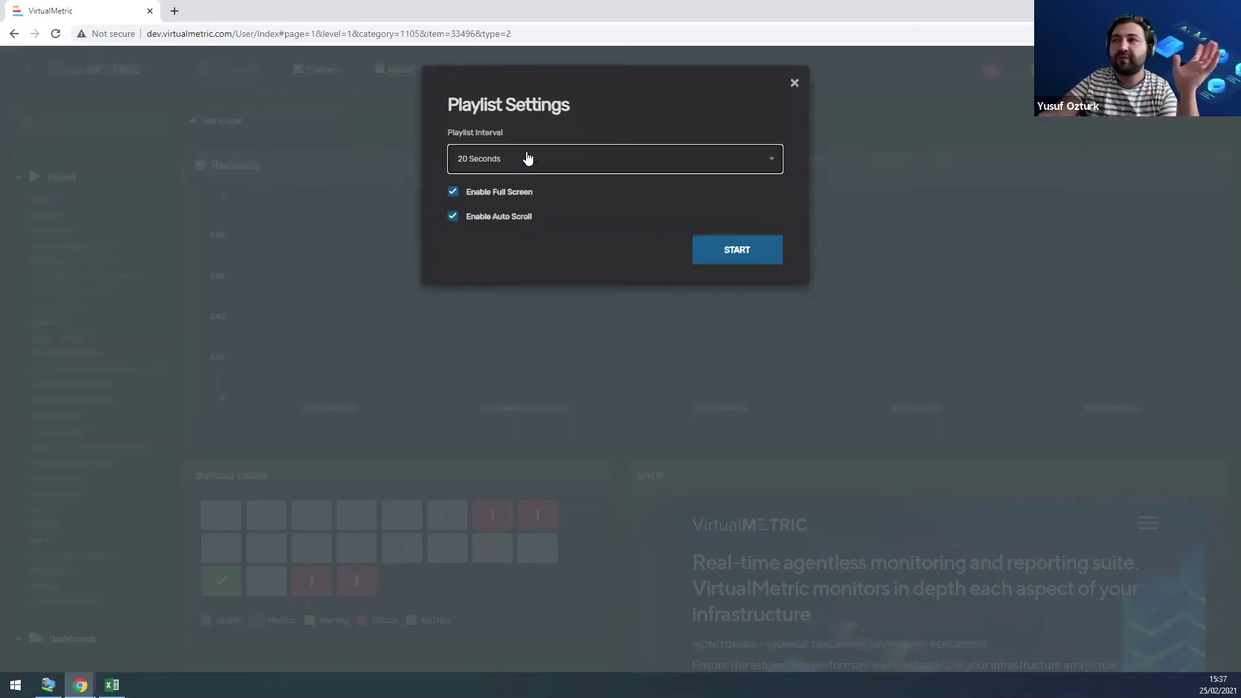
click(724, 252)
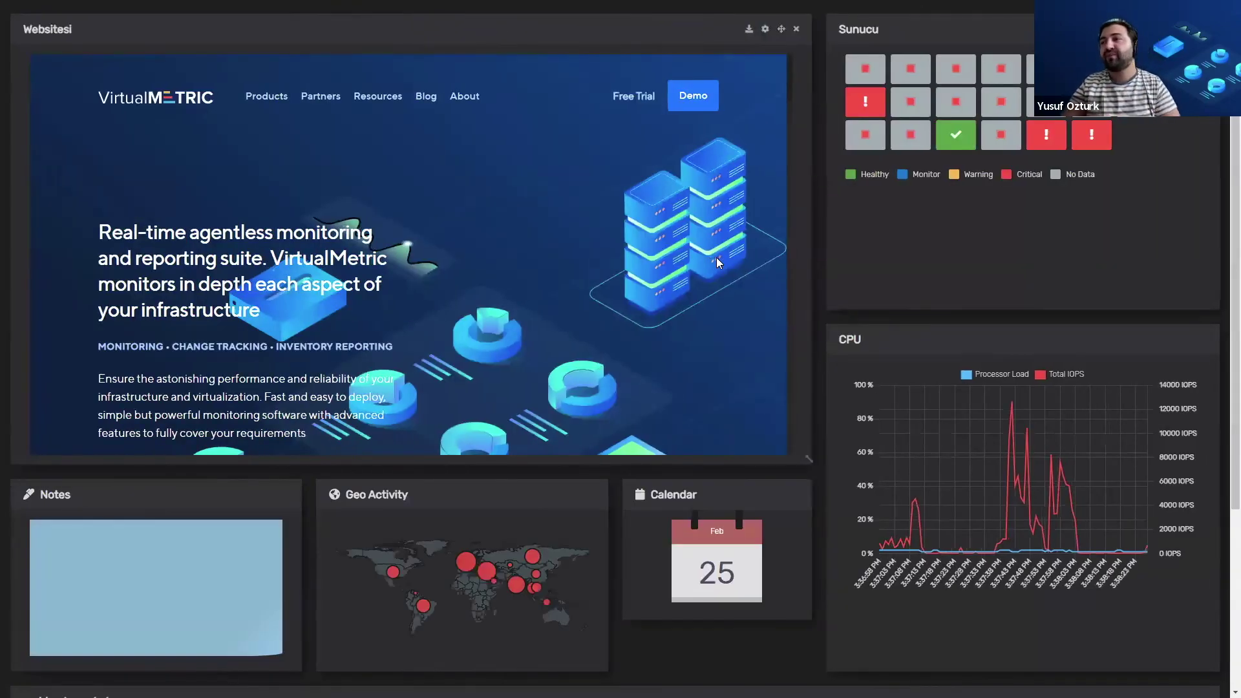
Look through the full-screen playlist dashboard, inspect the healthy server's details in the Sunucu heatmap, and exit full screen.
scroll(716, 257, down, 1)
scroll(520, 506, down, 1)
scroll(520, 507, down, 1)
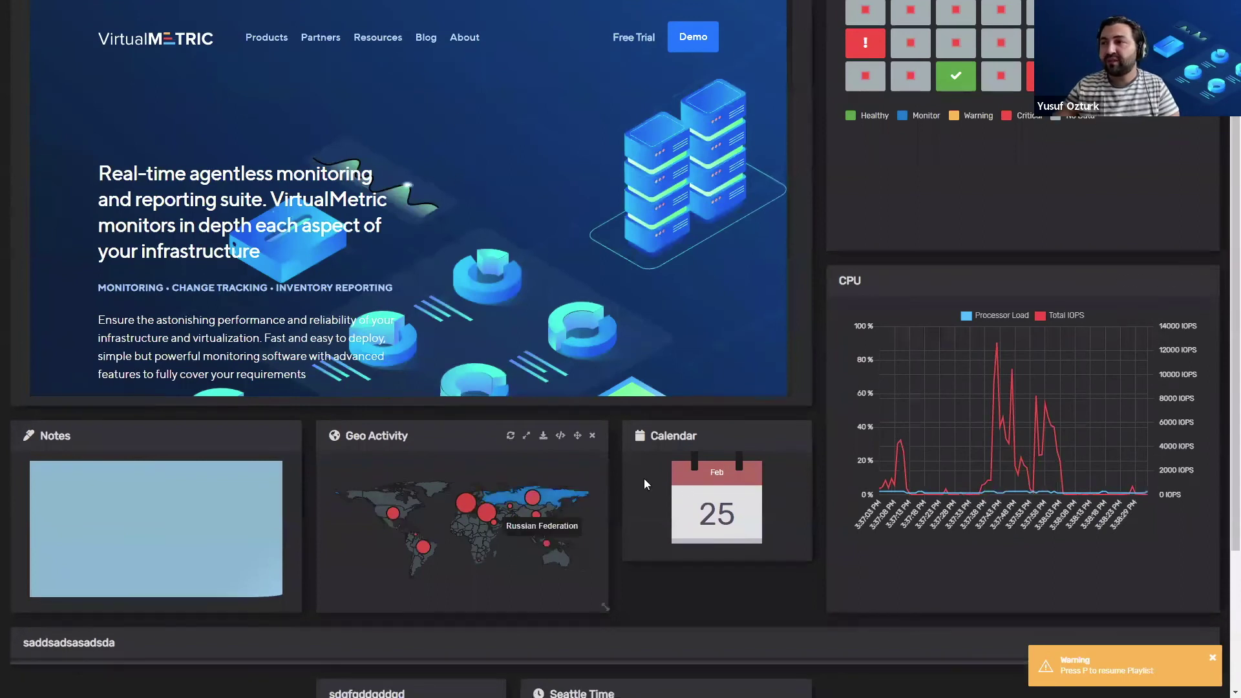
scroll(644, 478, down, 3)
scroll(896, 527, up, 4)
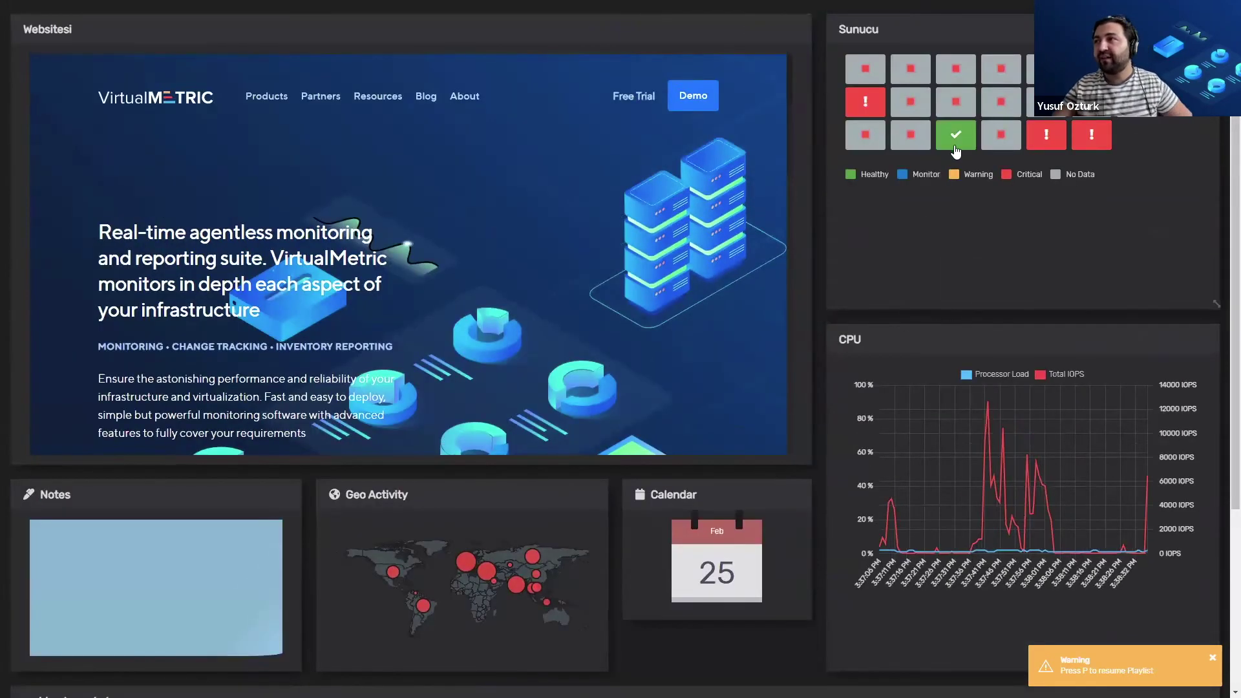
mouse_move(957, 147)
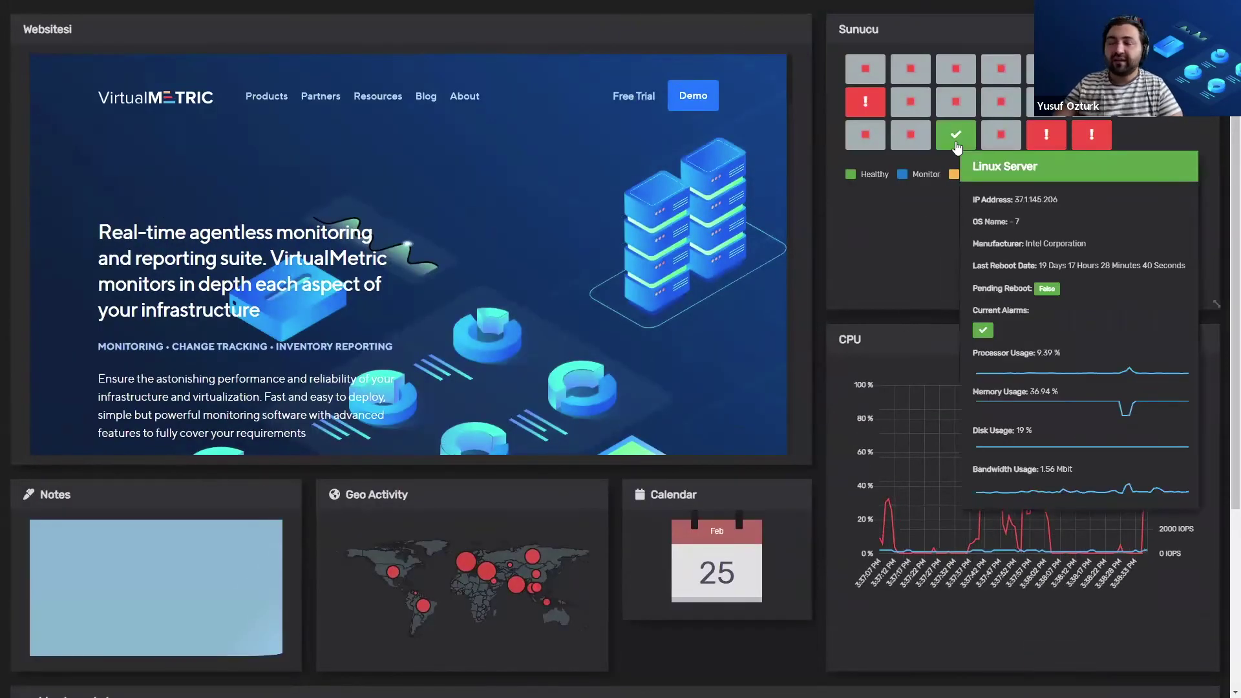
scroll(957, 147, down, 1)
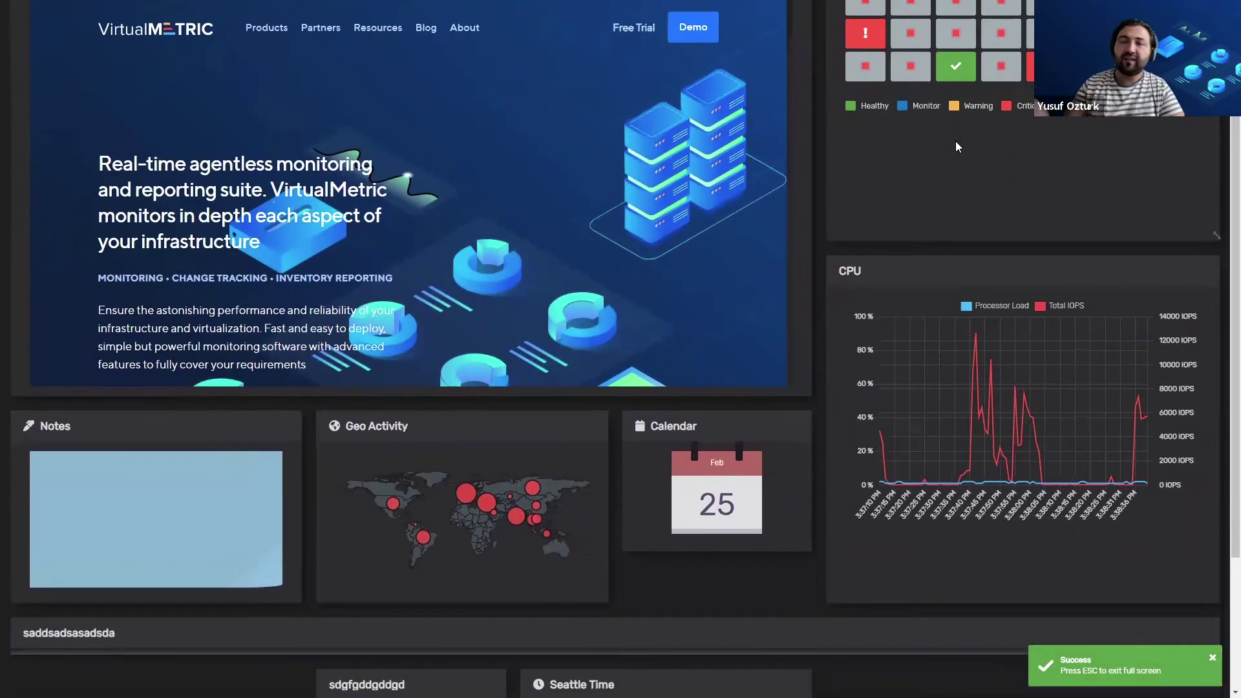
key(Escape)
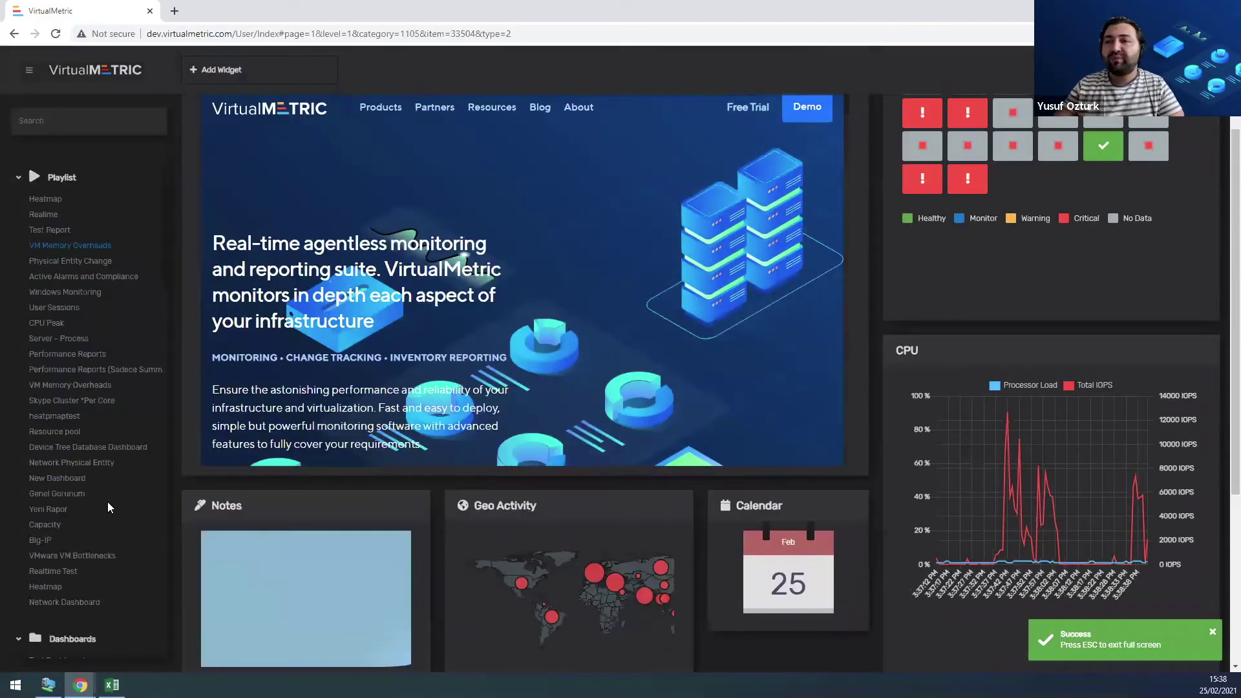
Open the main Heatmap dashboard and begin a new Heatmap widget titled Network Monitoring - Ports.
scroll(77, 616, down, 6)
click(36, 644)
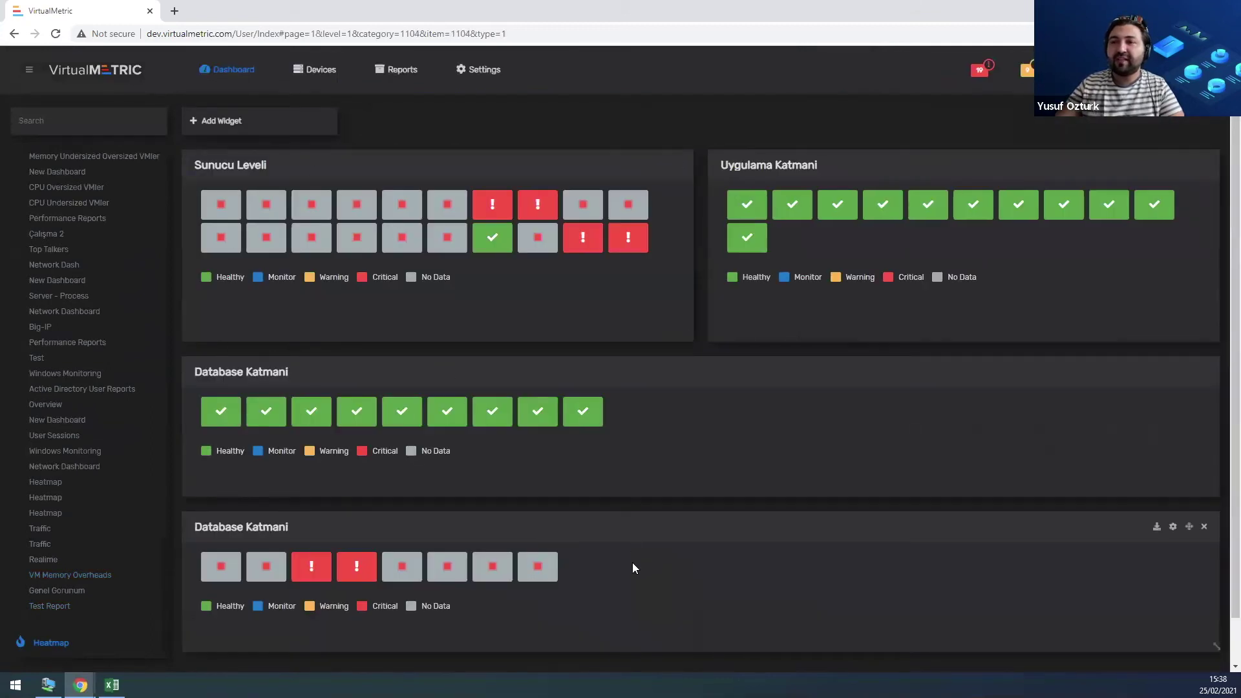
click(275, 129)
click(484, 162)
scroll(492, 259, down, 3)
click(488, 258)
click(590, 217)
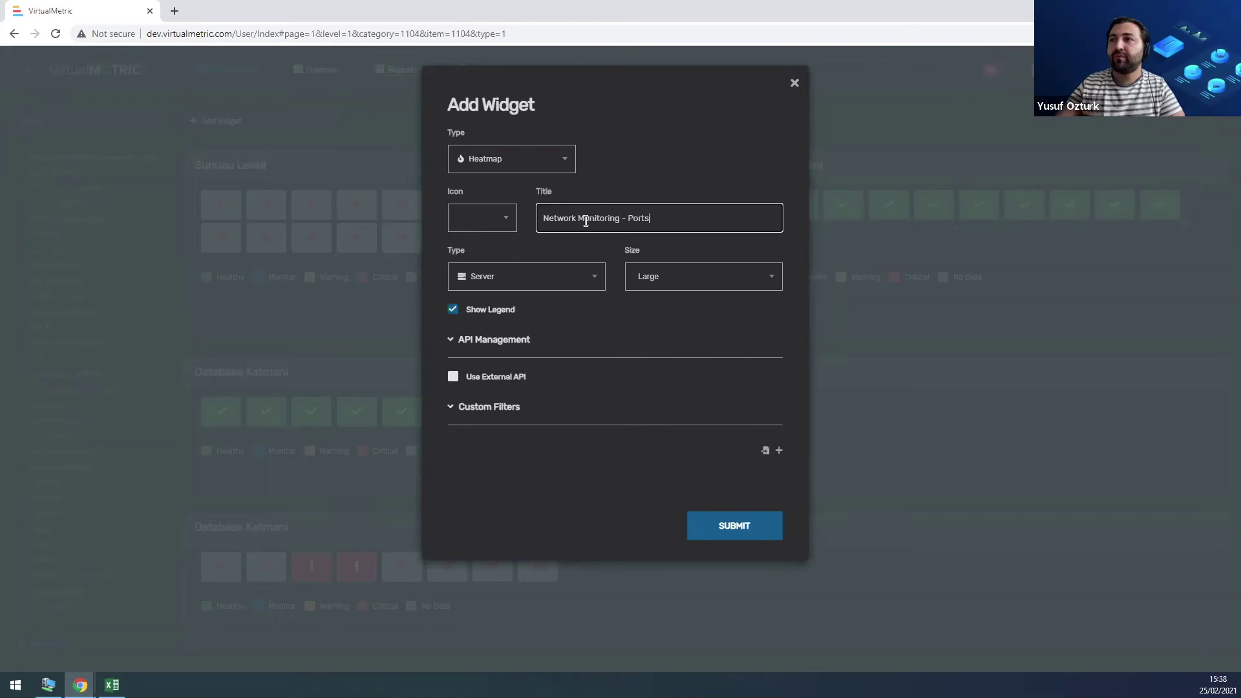
Set the new heatmap widget's object type to Network Infrastructure Port and its size to Medium, and submit it.
click(537, 276)
scroll(510, 337, down, 5)
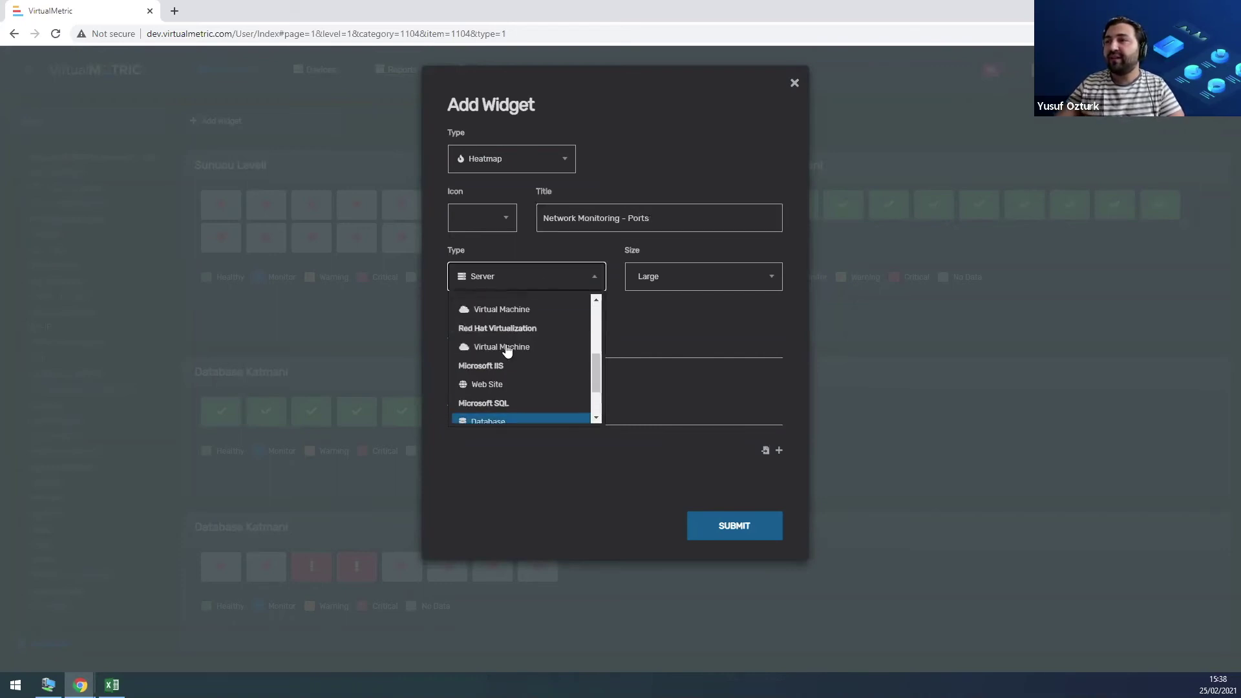
scroll(517, 325, up, 2)
scroll(522, 329, down, 4)
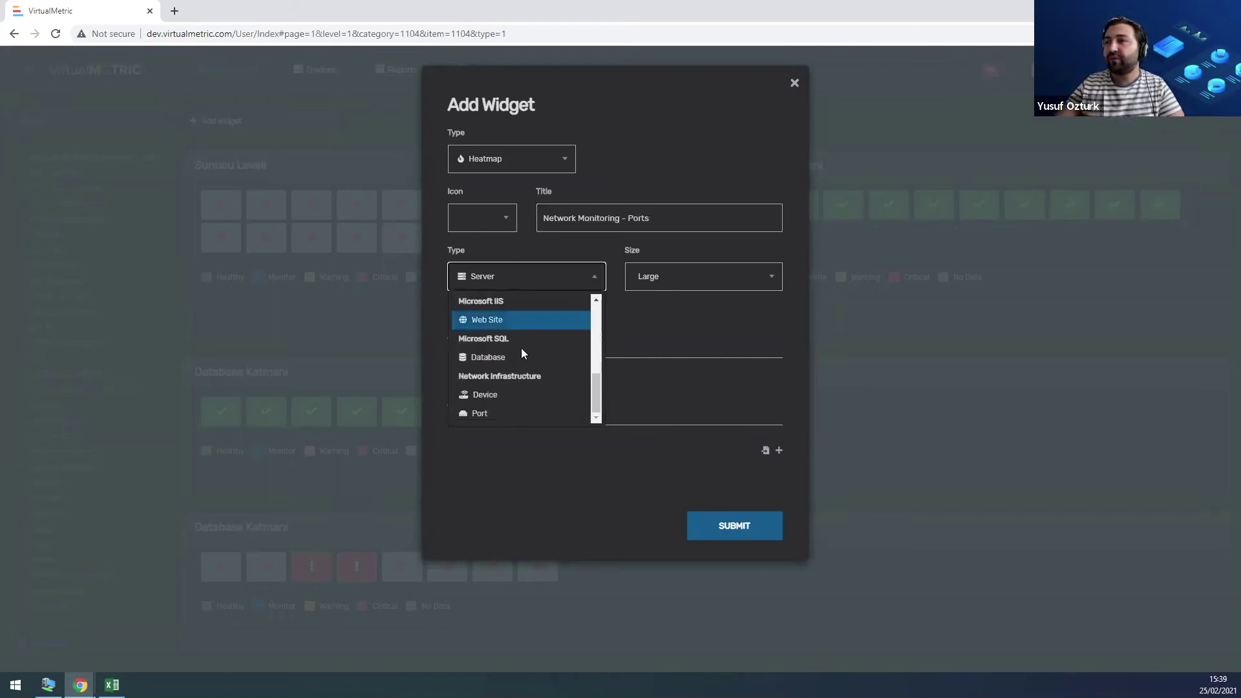
click(481, 414)
click(651, 322)
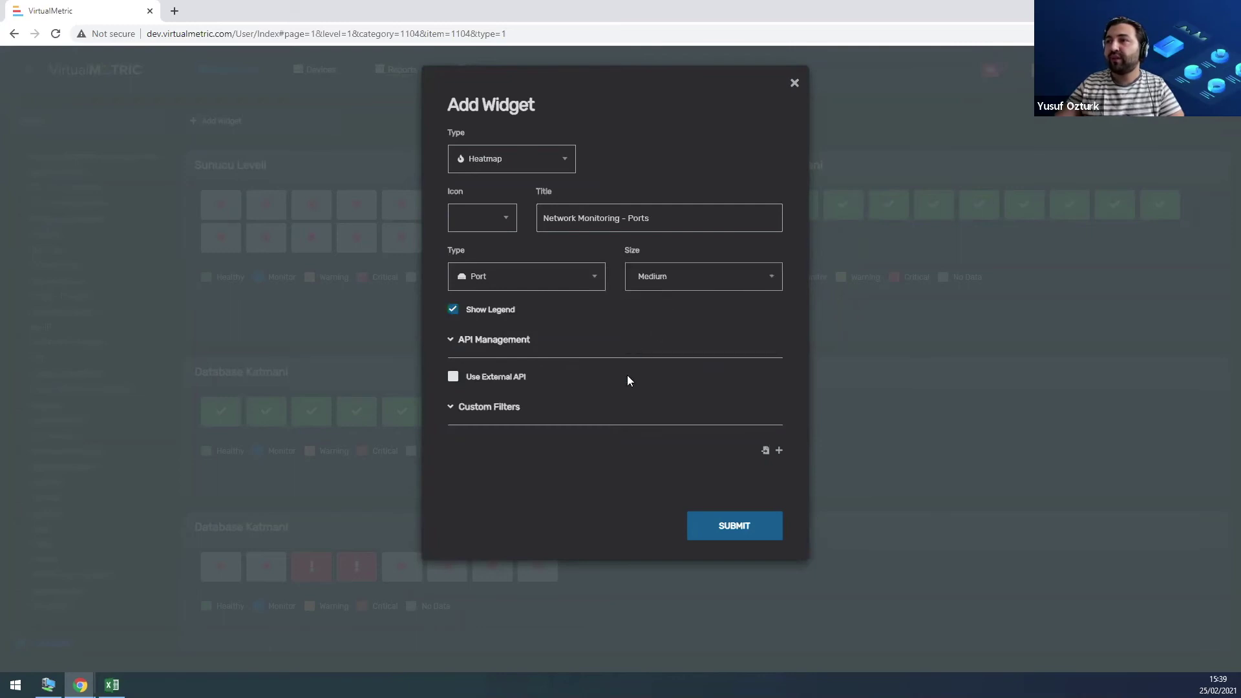
click(737, 527)
Move the Network Monitoring - Ports widget above all other heatmaps and enlarge it to the full dashboard width.
scroll(835, 541, down, 3)
mouse_move(319, 497)
drag(311, 485, 289, 154)
drag(338, 283, 1202, 640)
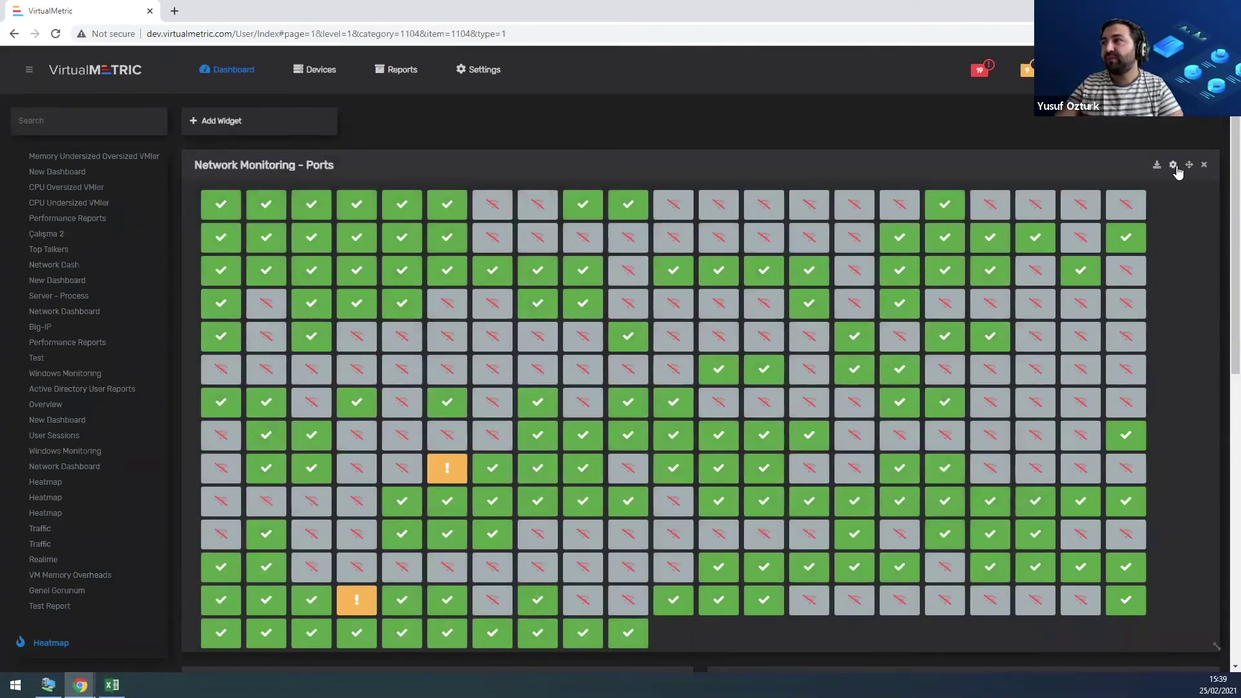
Set the Network Monitoring - Ports heatmap's size to Small, save it, and shorten the widget to end just below its legend.
click(1166, 165)
click(562, 286)
click(723, 278)
click(666, 301)
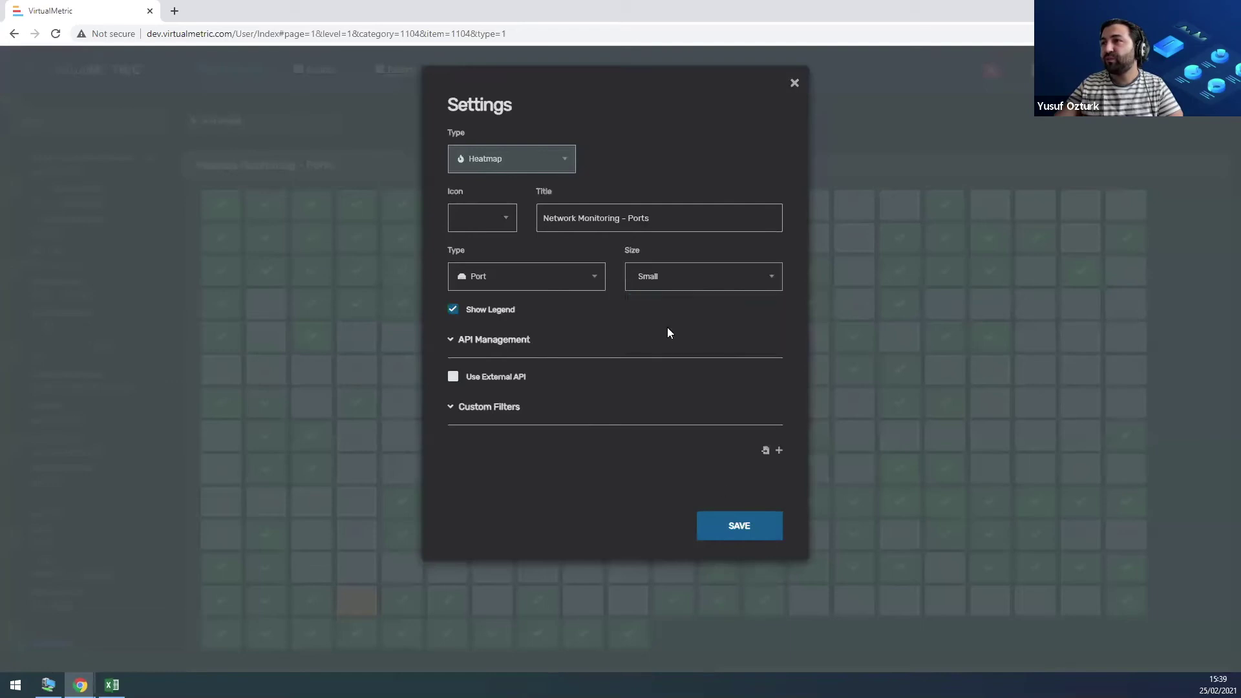
click(740, 525)
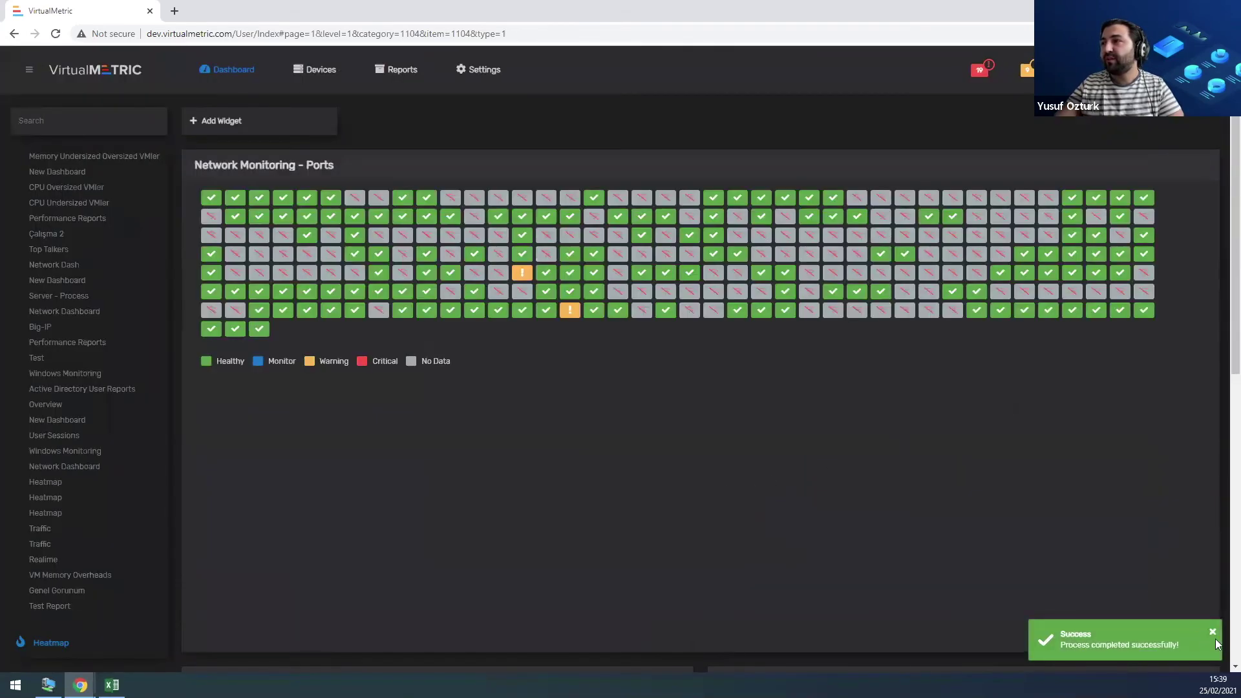
click(1213, 633)
drag(1214, 646, 1203, 417)
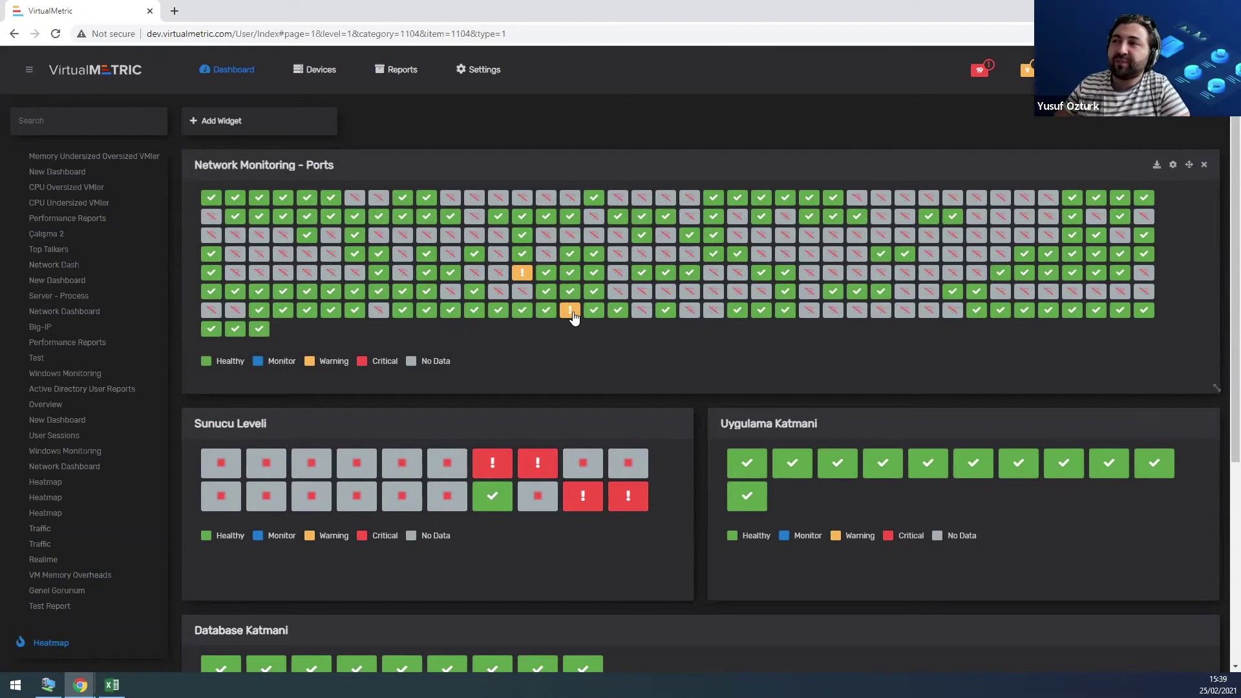
Inspect the warning port Ethernet4/37 in the ports heatmap and open its current alarms to read the problem description.
mouse_move(574, 317)
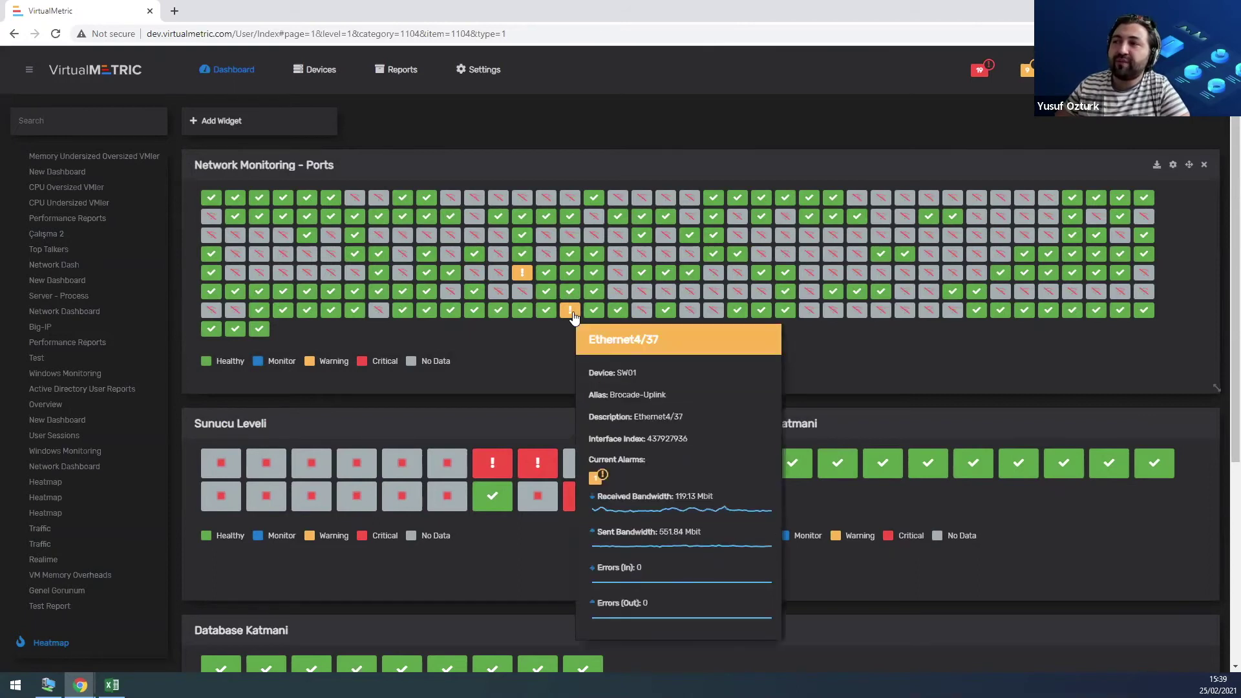
click(600, 480)
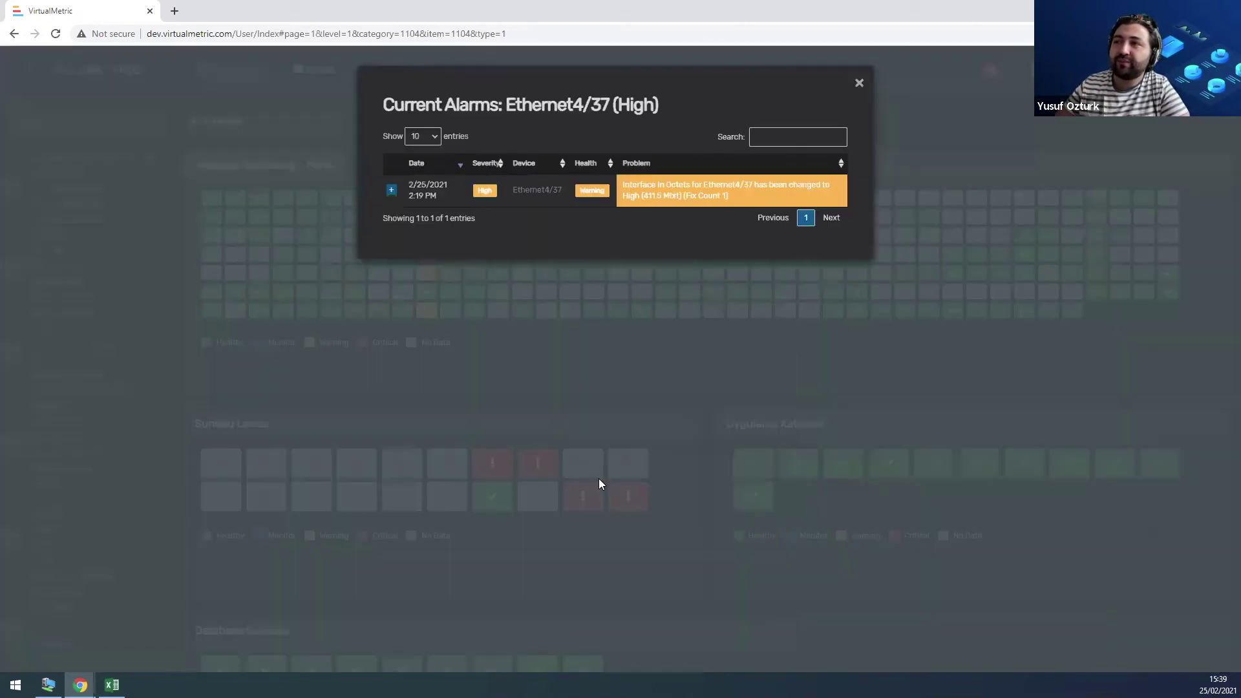
drag(641, 188, 743, 197)
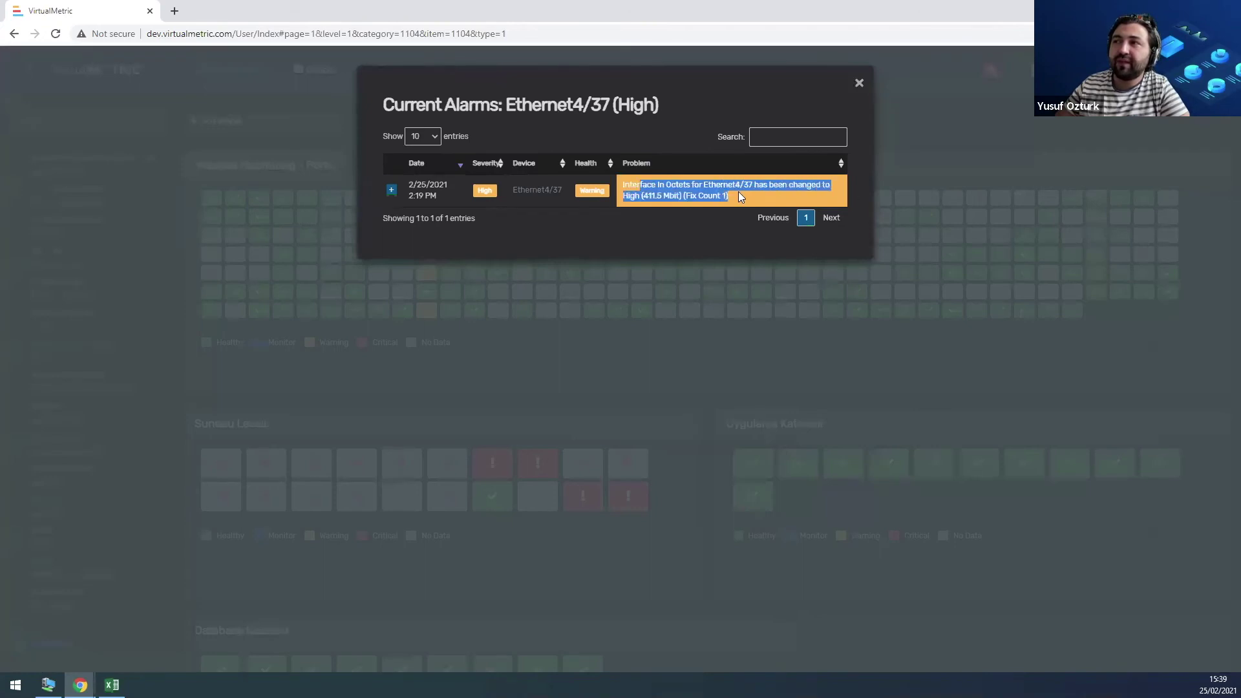
Close the Ethernet4/37 alarms and inspect the details of ports Ethernet4/40 and ethernet1/6 in the ports heatmap.
click(716, 192)
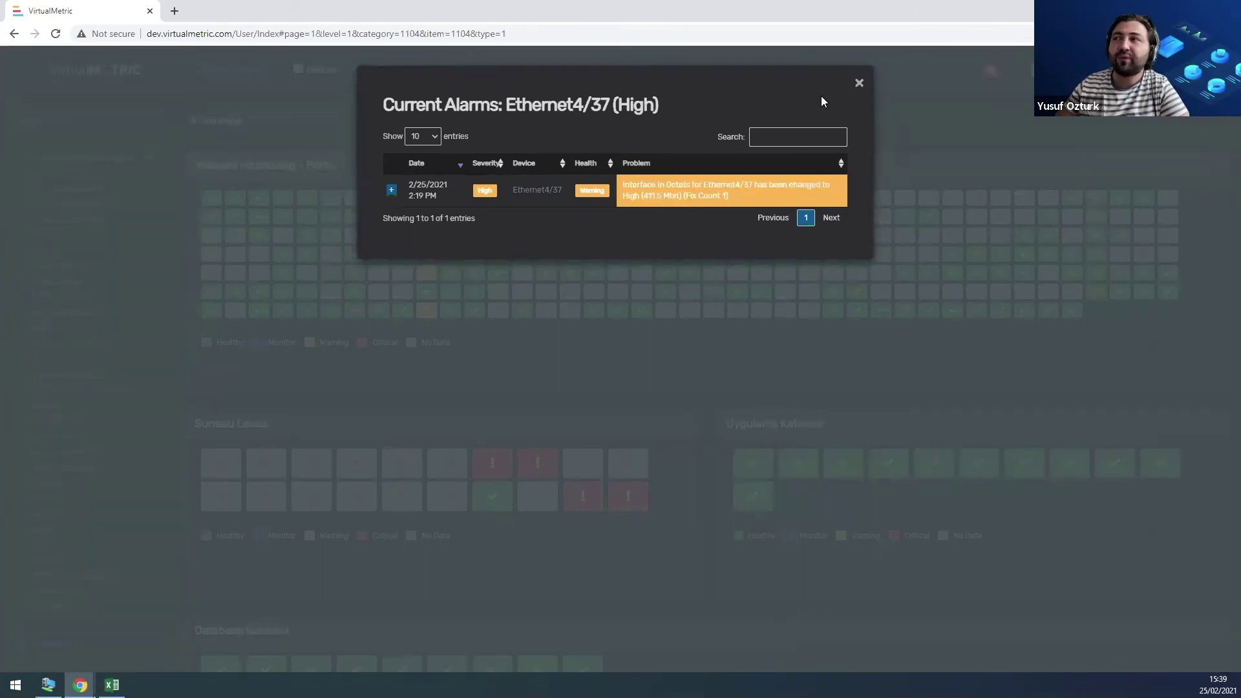
click(860, 85)
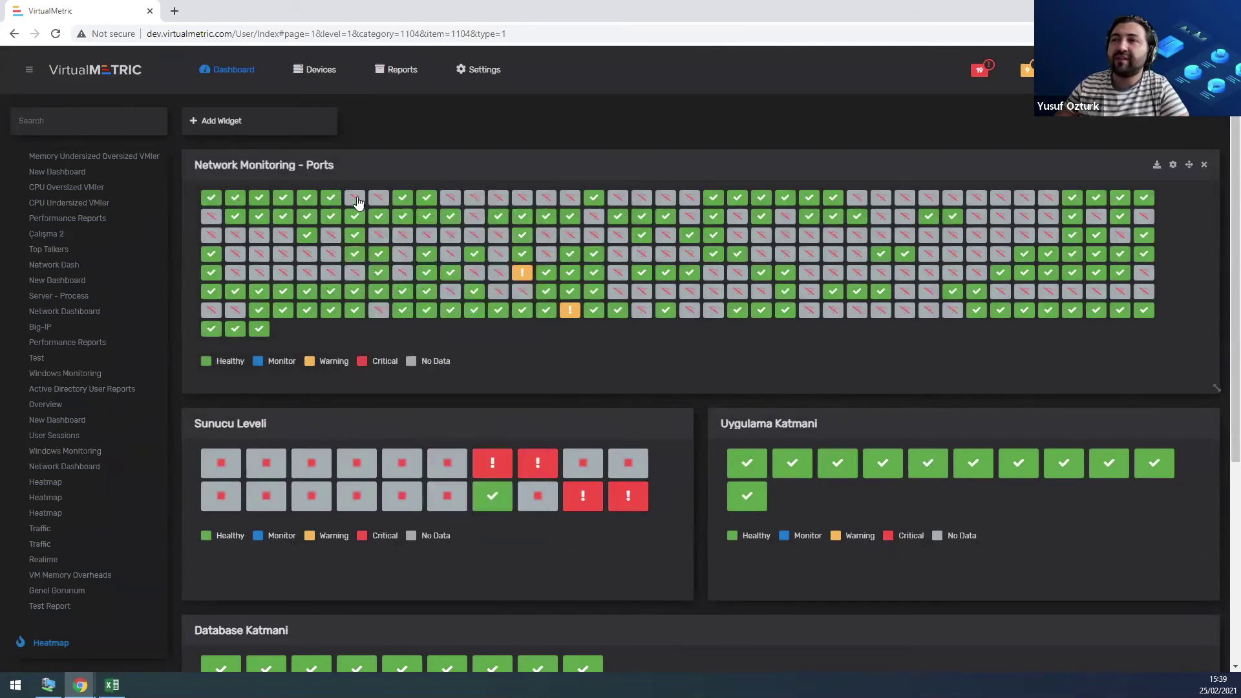
mouse_move(380, 199)
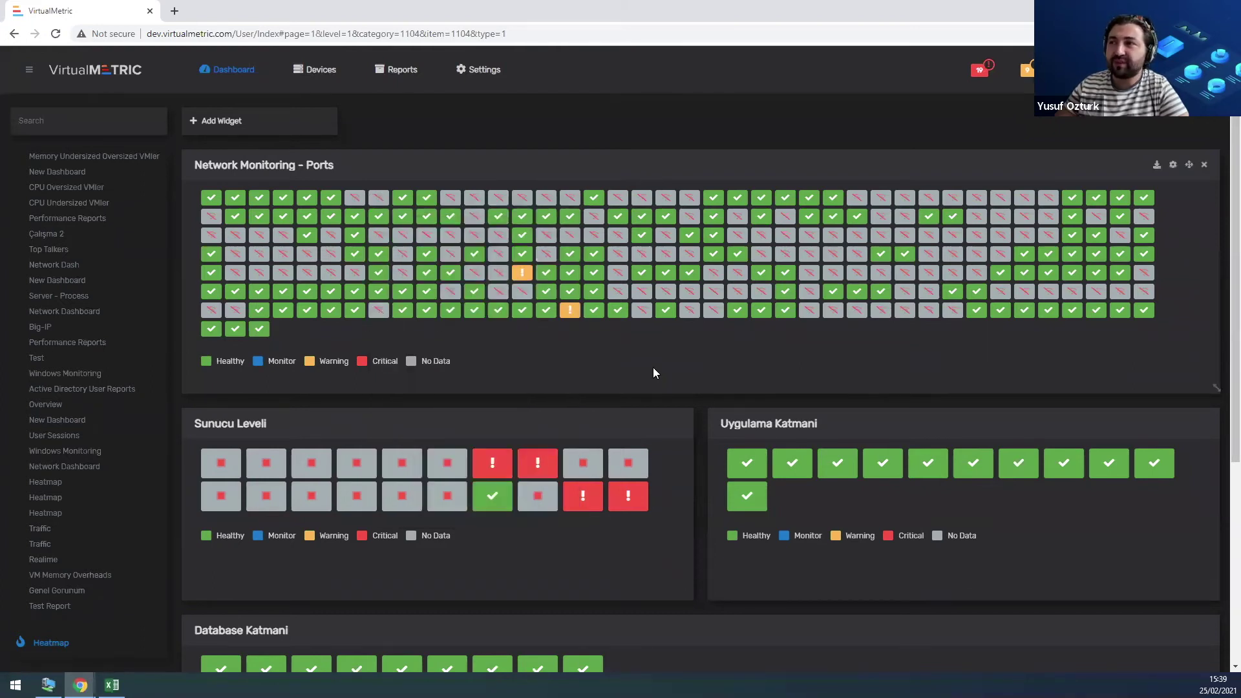
mouse_move(666, 311)
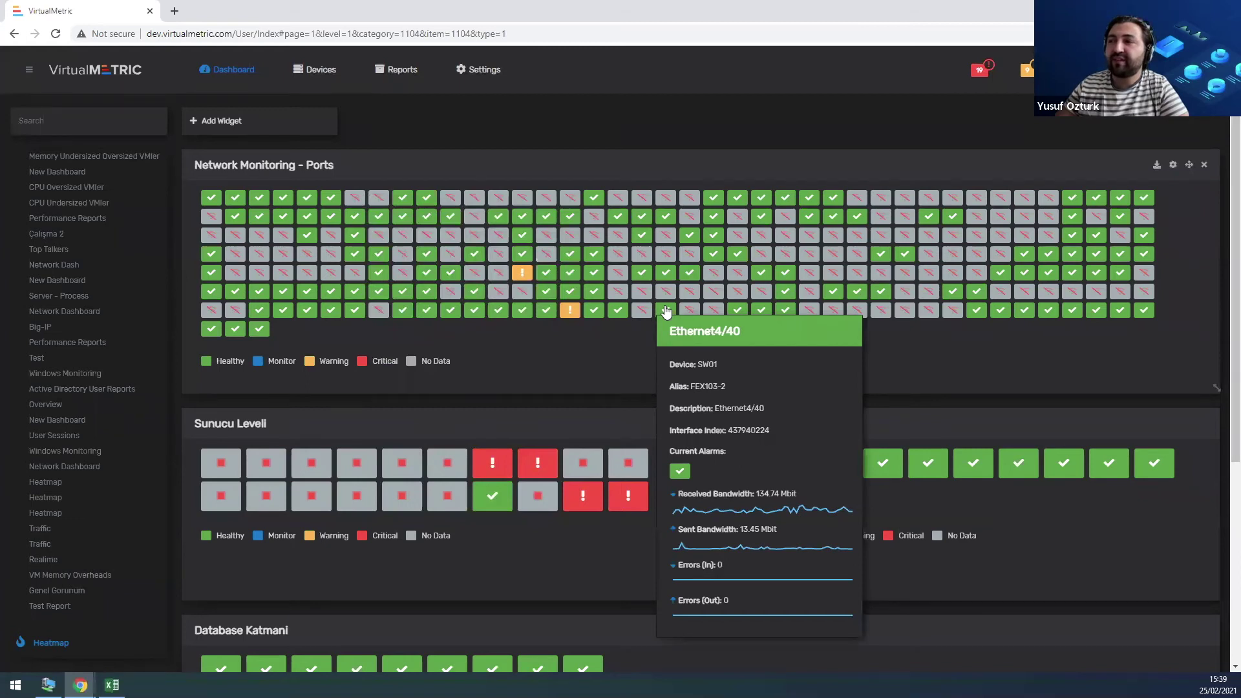
mouse_move(814, 201)
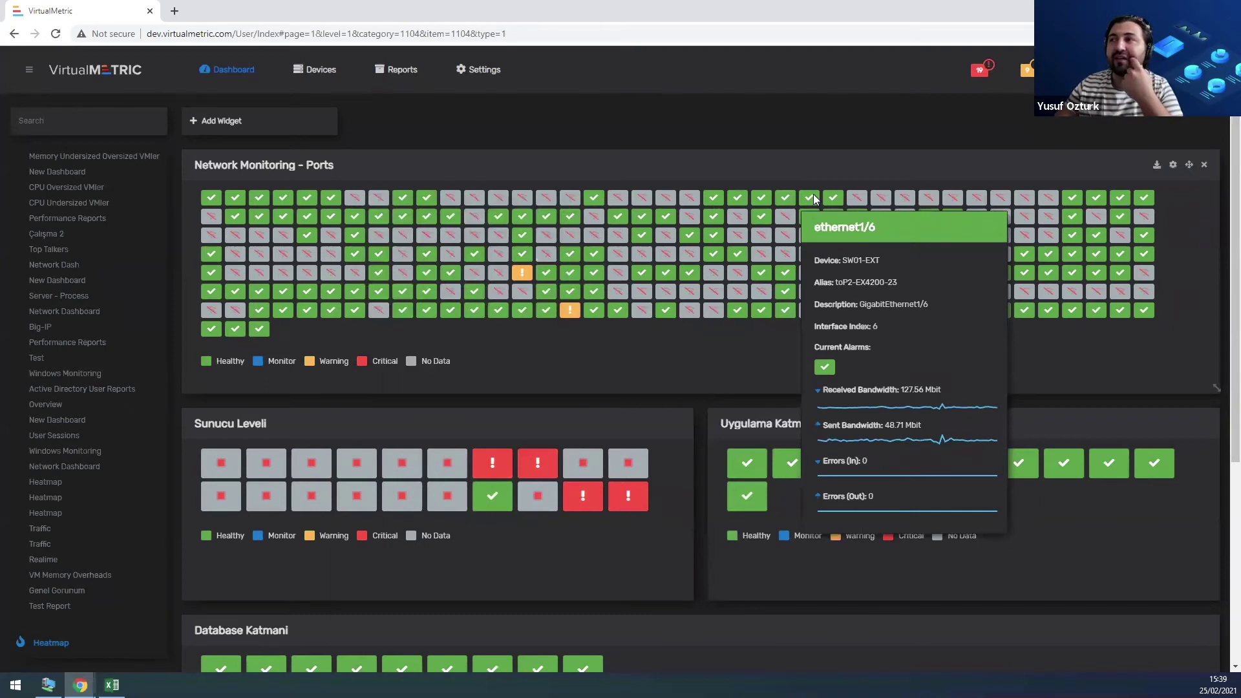
Check the current alarms of port ethernet1/6 and navigate from the heatmap to that port's device overview.
click(813, 194)
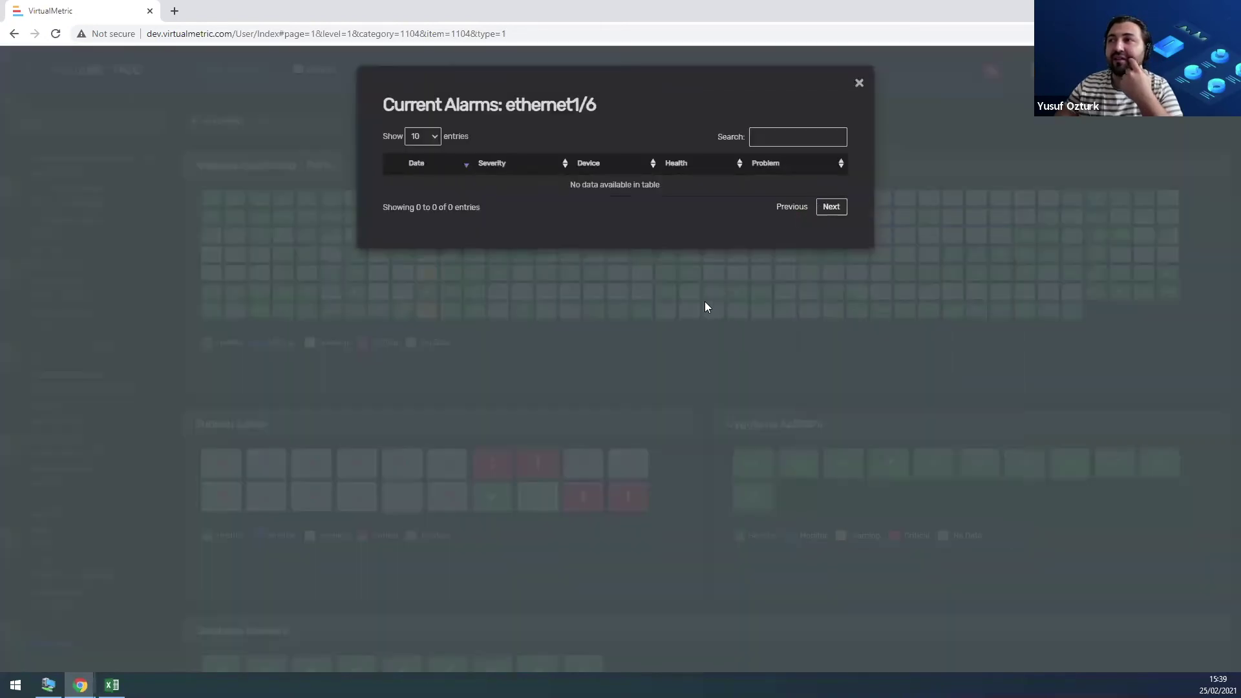
click(860, 84)
click(813, 201)
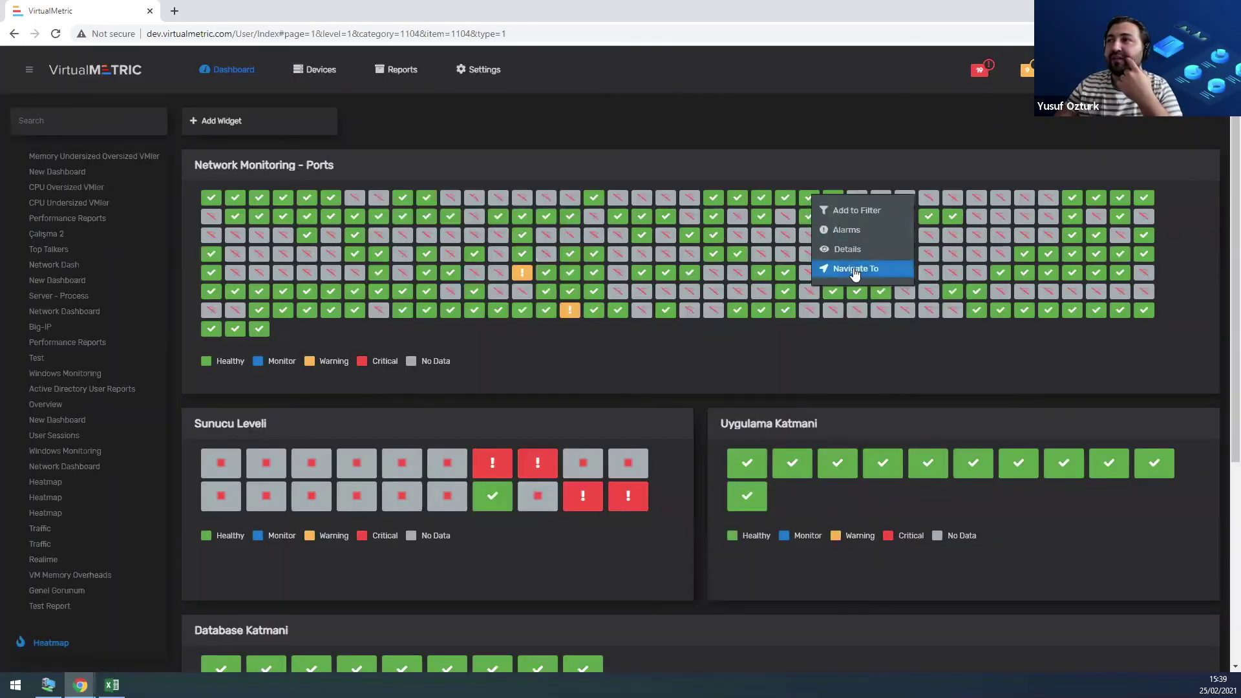
click(855, 269)
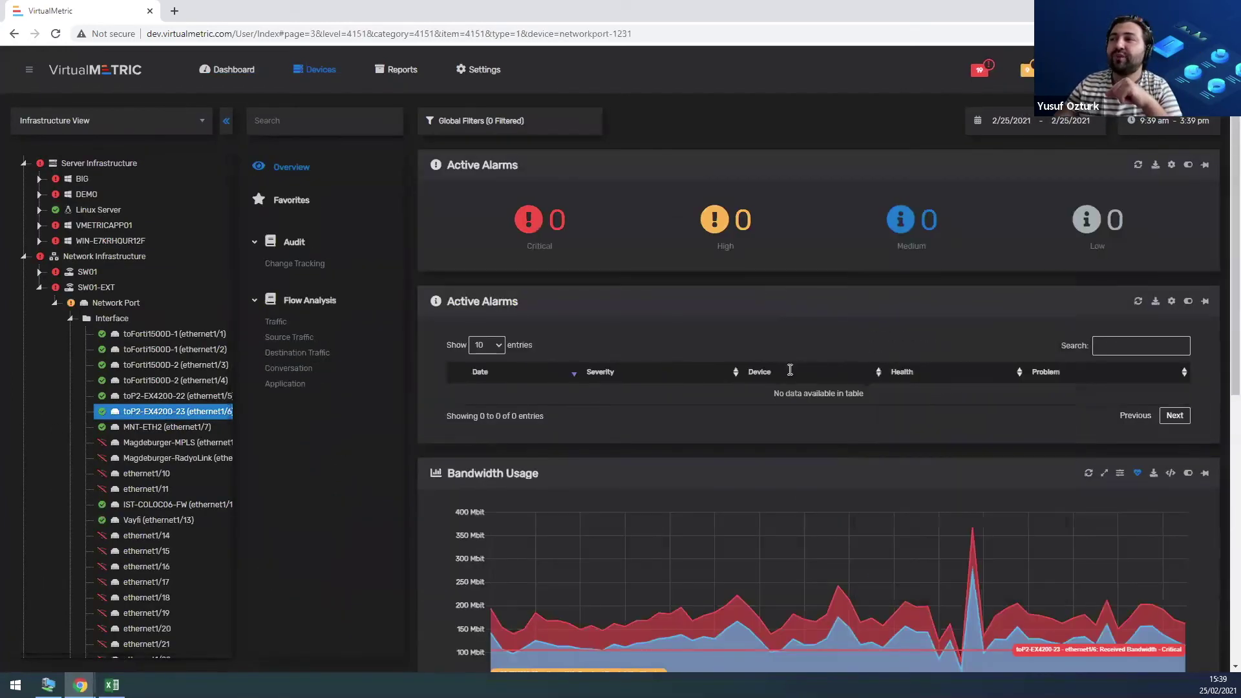
Collapse SW01-EXT in the infrastructure tree and review SW01's alarms, bandwidth usage, performance statistics and inventory.
ctrl+click(159, 397)
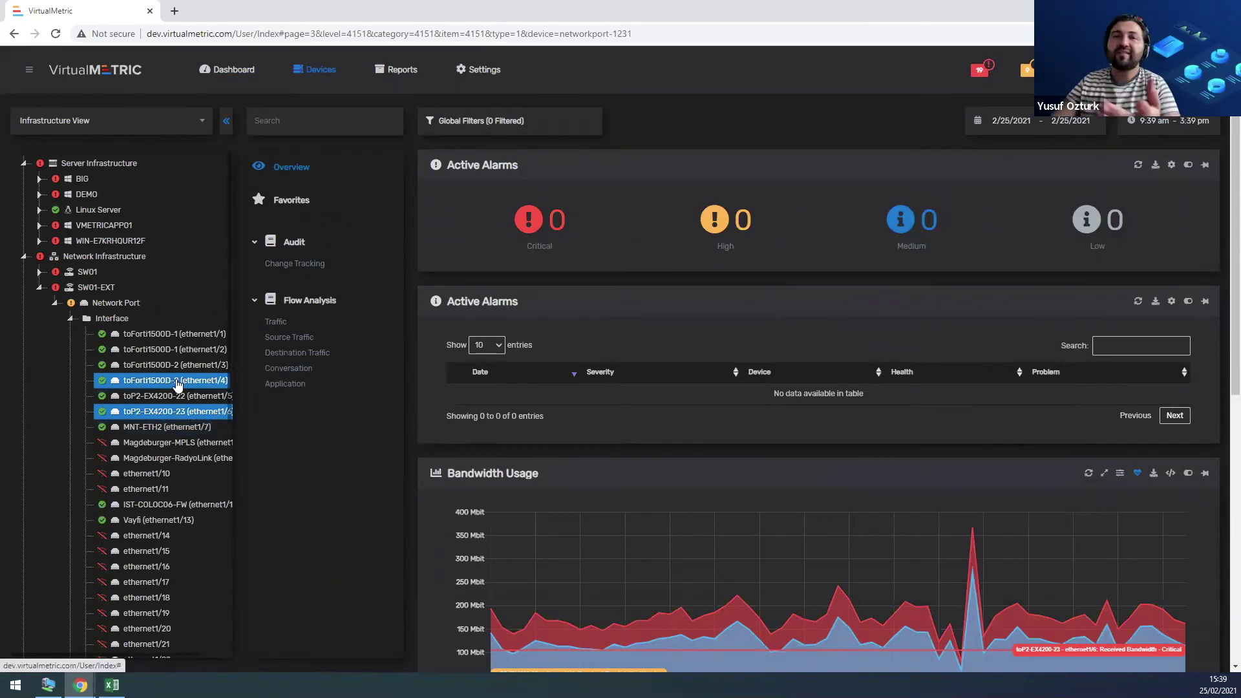
ctrl+click(159, 397)
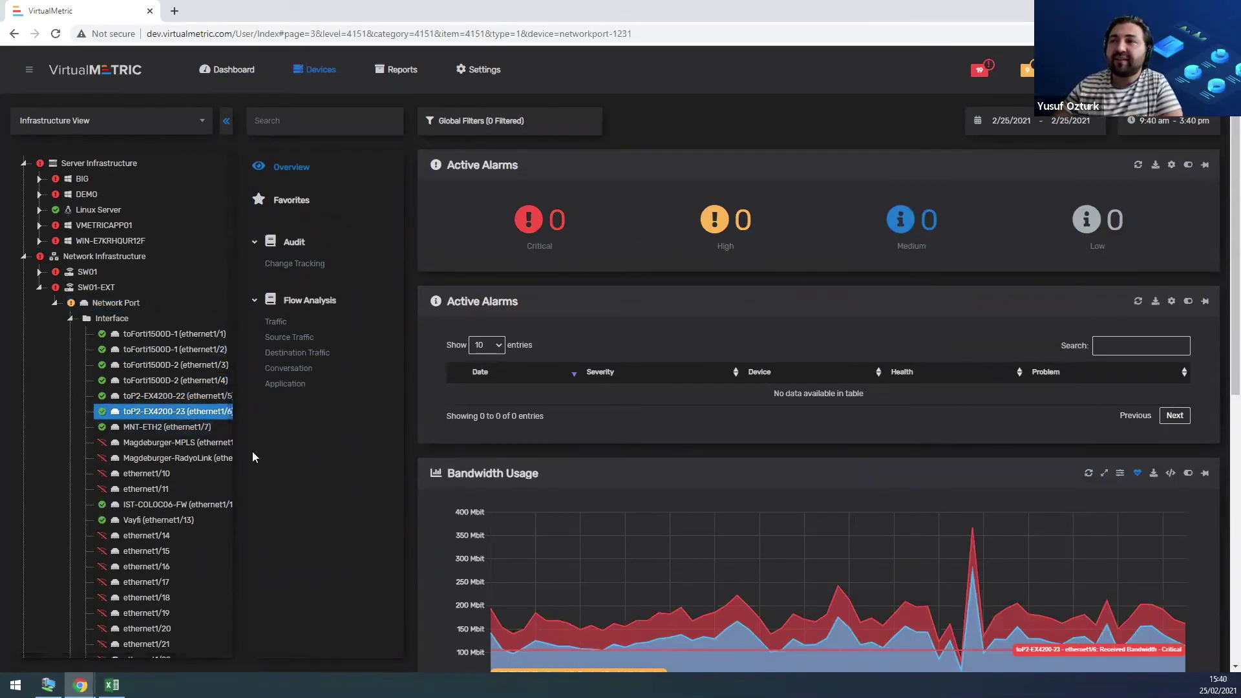
double_click(95, 283)
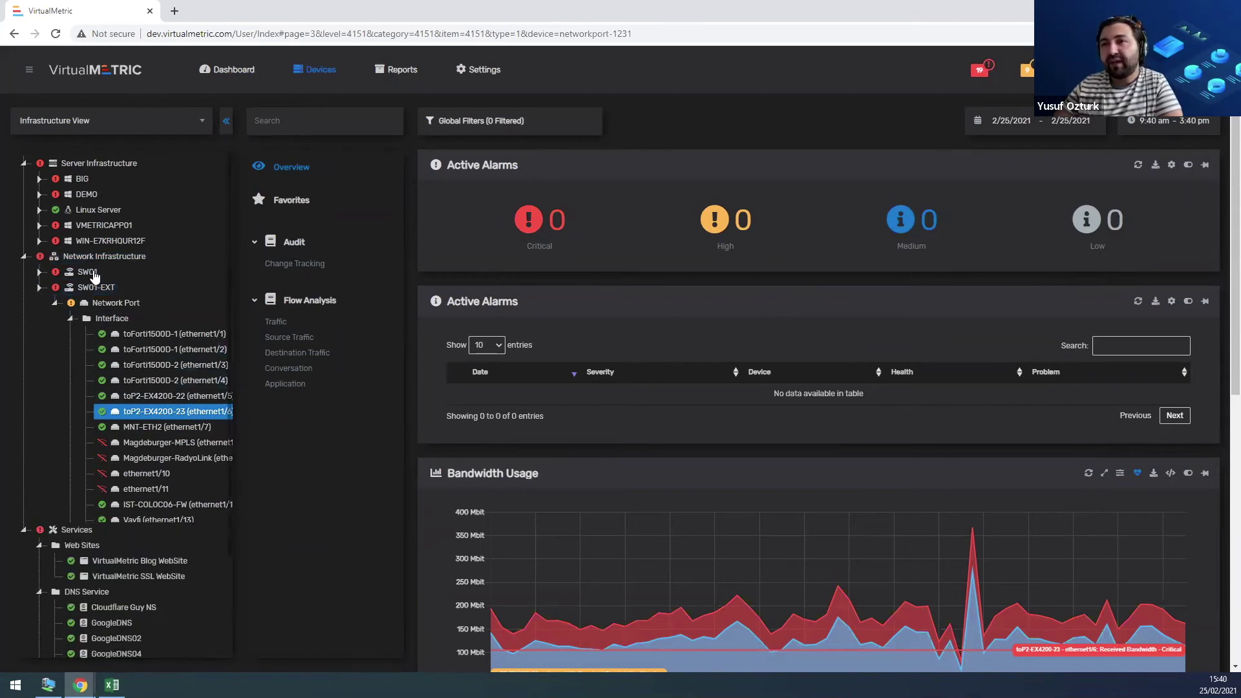
click(93, 274)
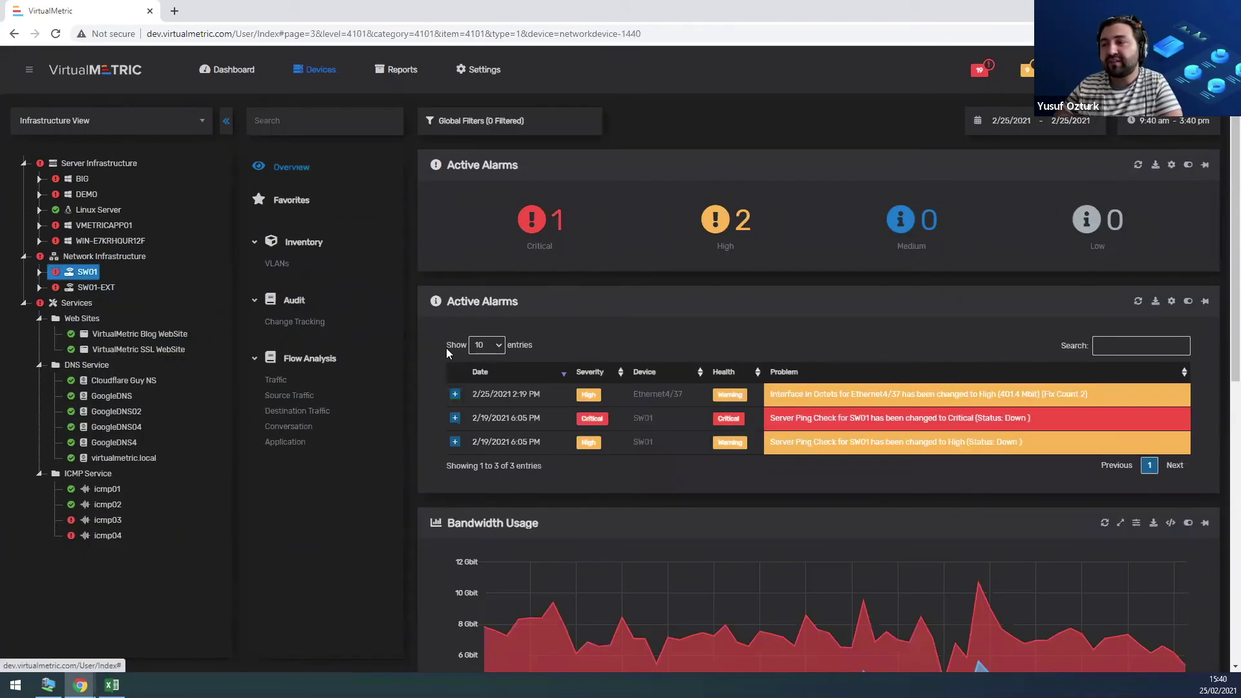
scroll(672, 362, down, 3)
scroll(818, 381, down, 5)
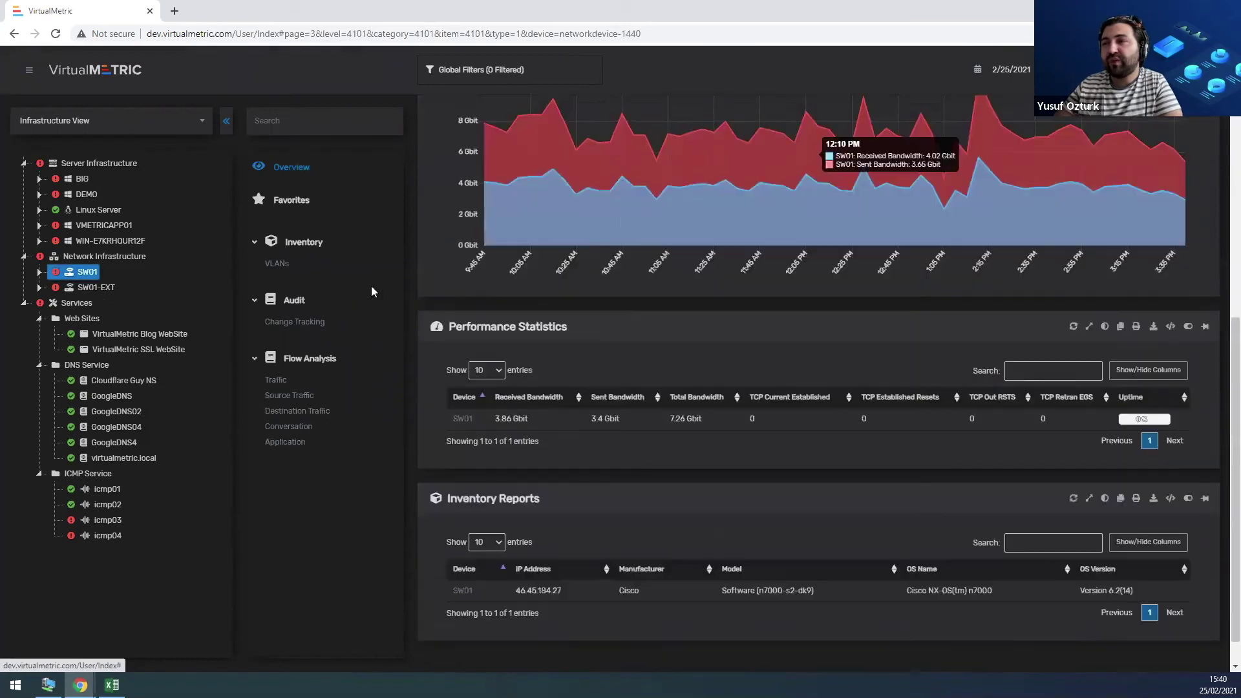
scroll(725, 304, up, 2)
Review SW01-EXT's overview and zoom its Bandwidth Usage chart to about 11:41 AM to 12:36 PM.
click(90, 287)
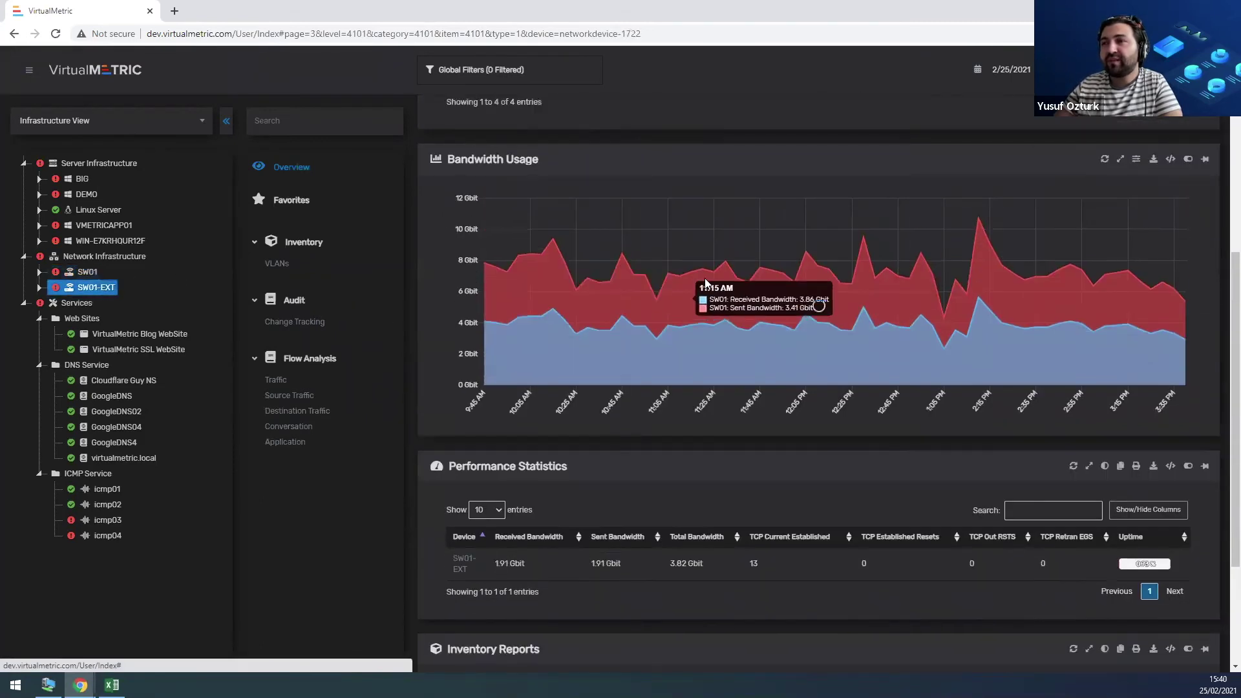
scroll(794, 434, down, 3)
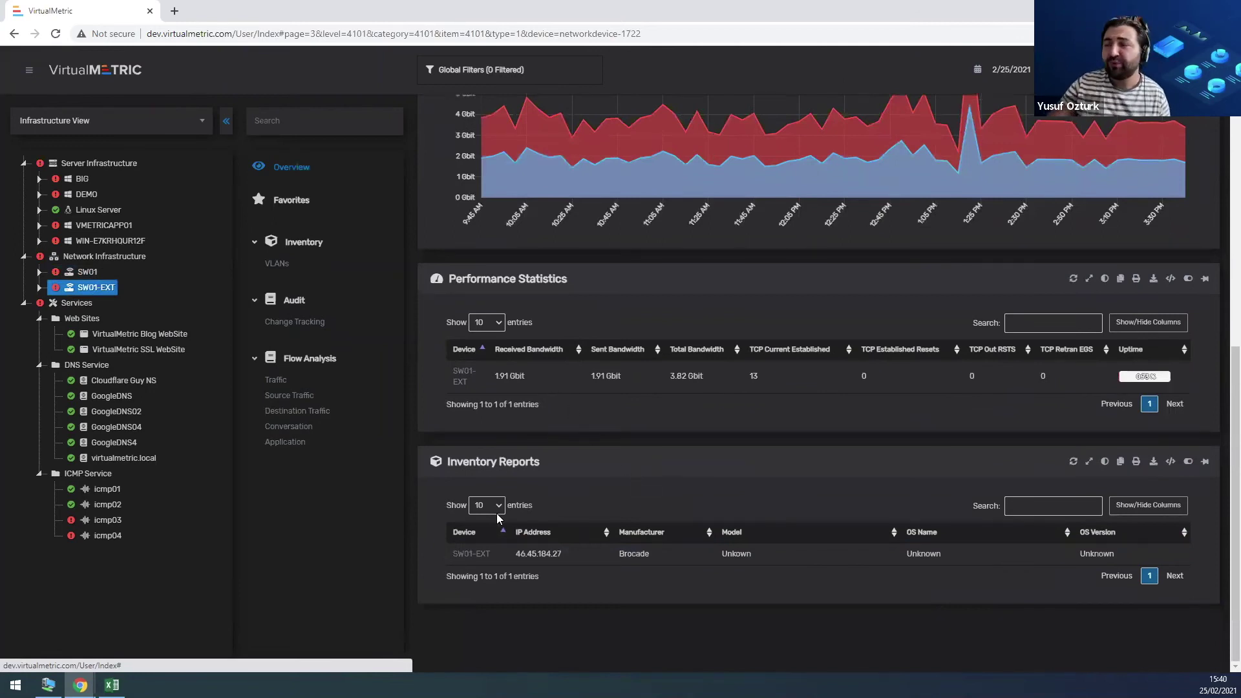
scroll(924, 409, up, 6)
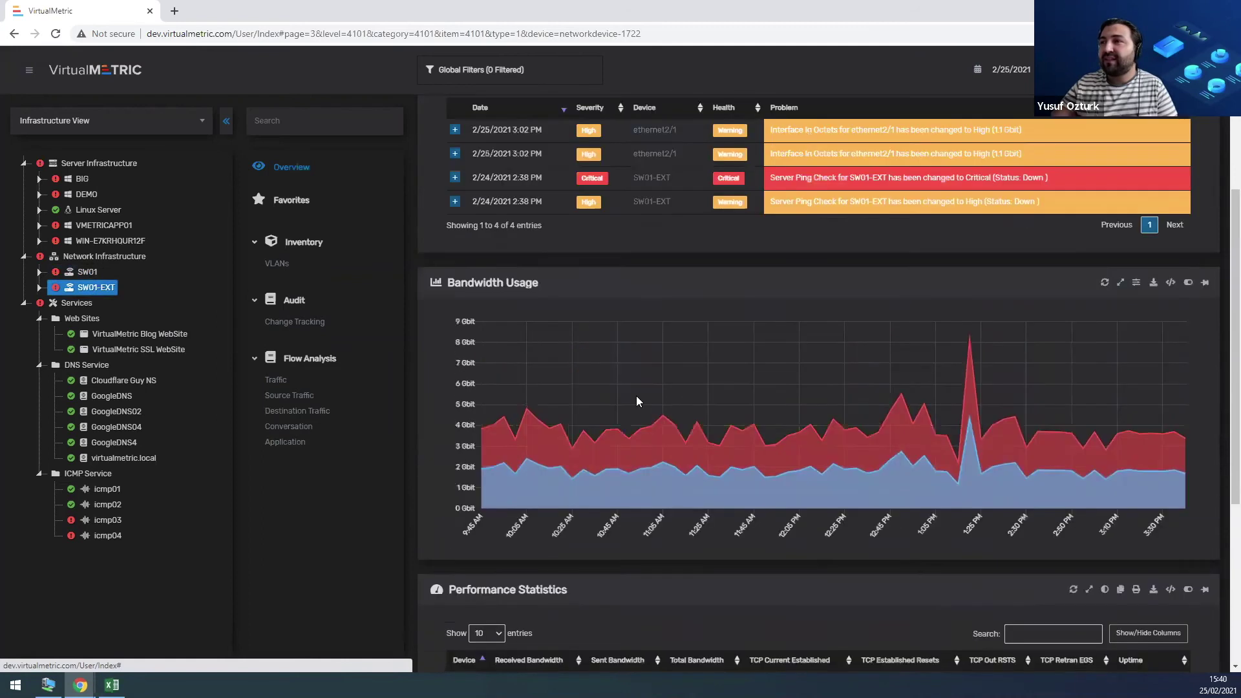
drag(691, 490, 949, 490)
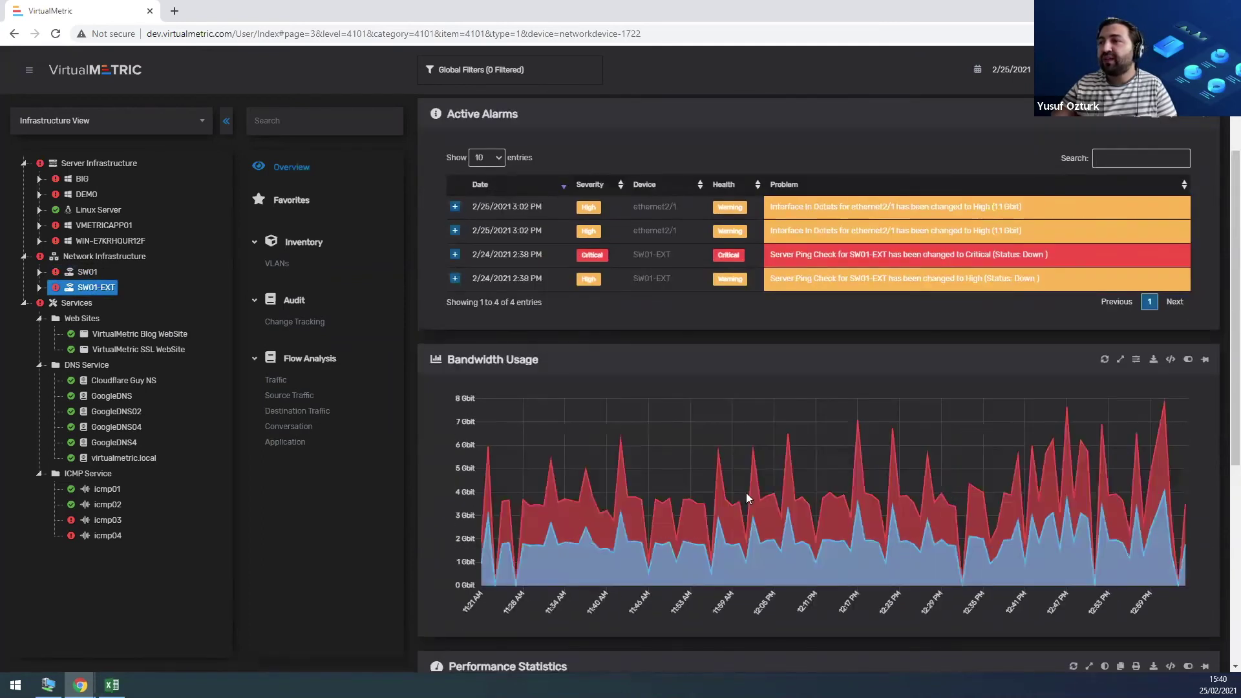
drag(613, 484, 1003, 482)
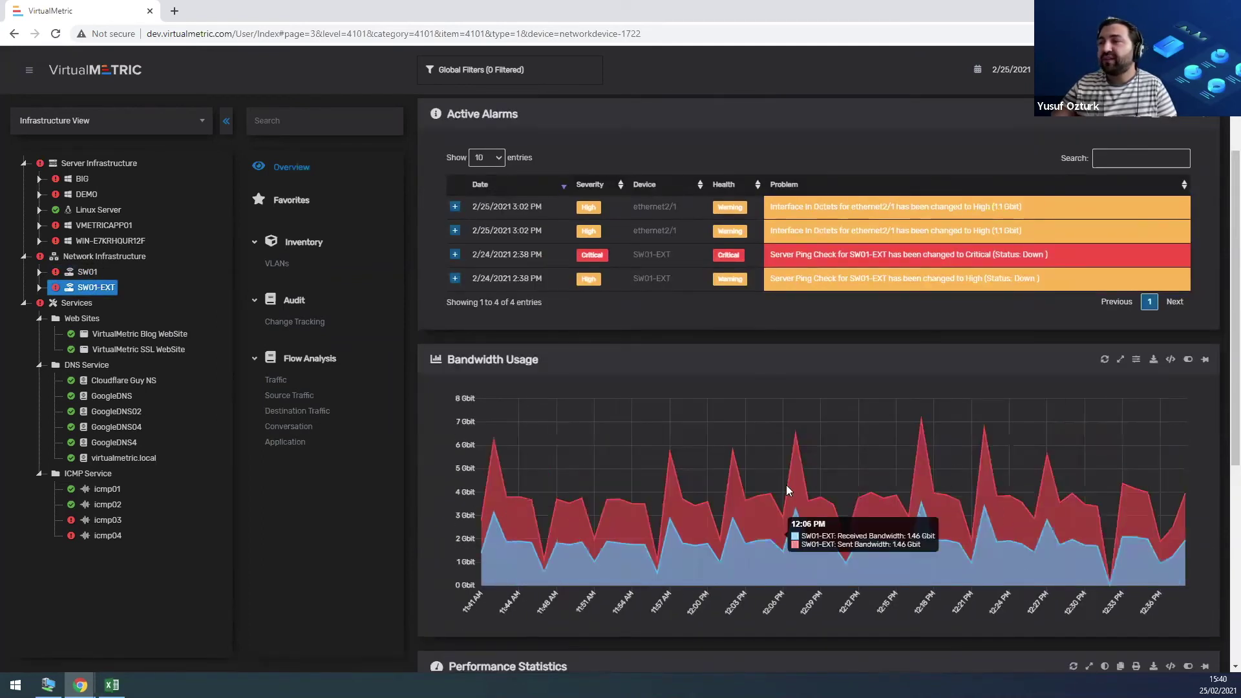
Expand the details of SW01-EXT's two ethernet2/1 alarms and its critical Server Ping Check alarm.
click(455, 207)
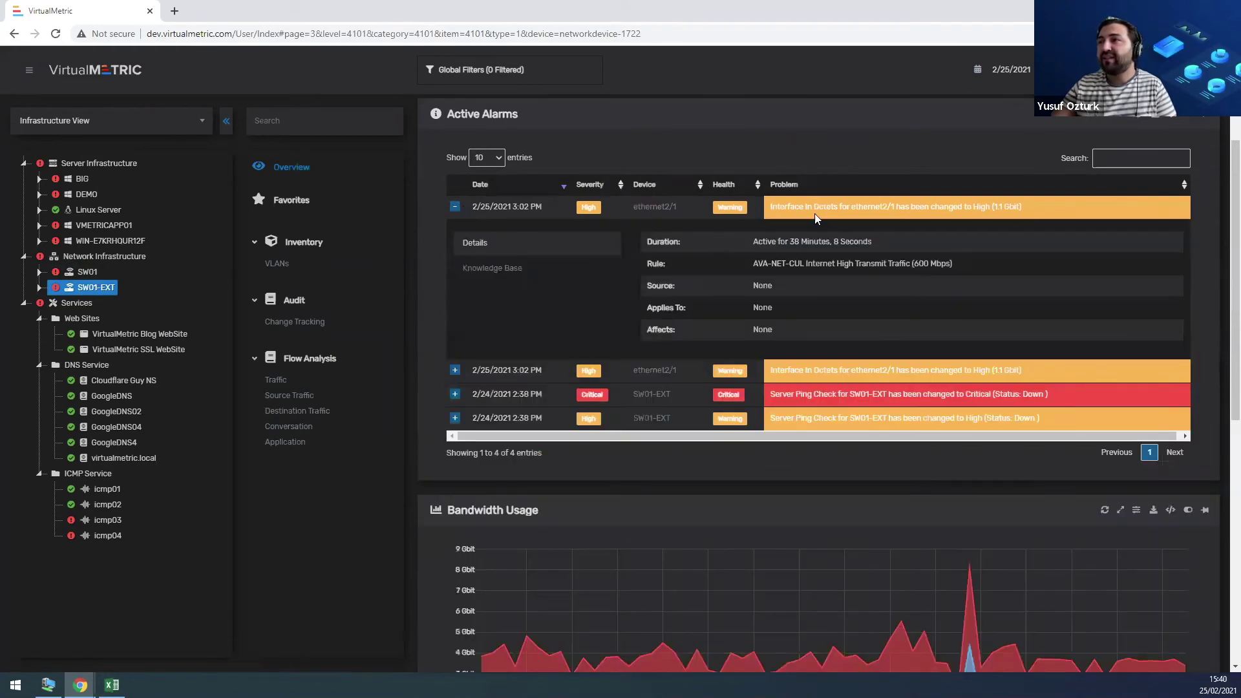
click(455, 370)
scroll(474, 364, down, 3)
click(455, 341)
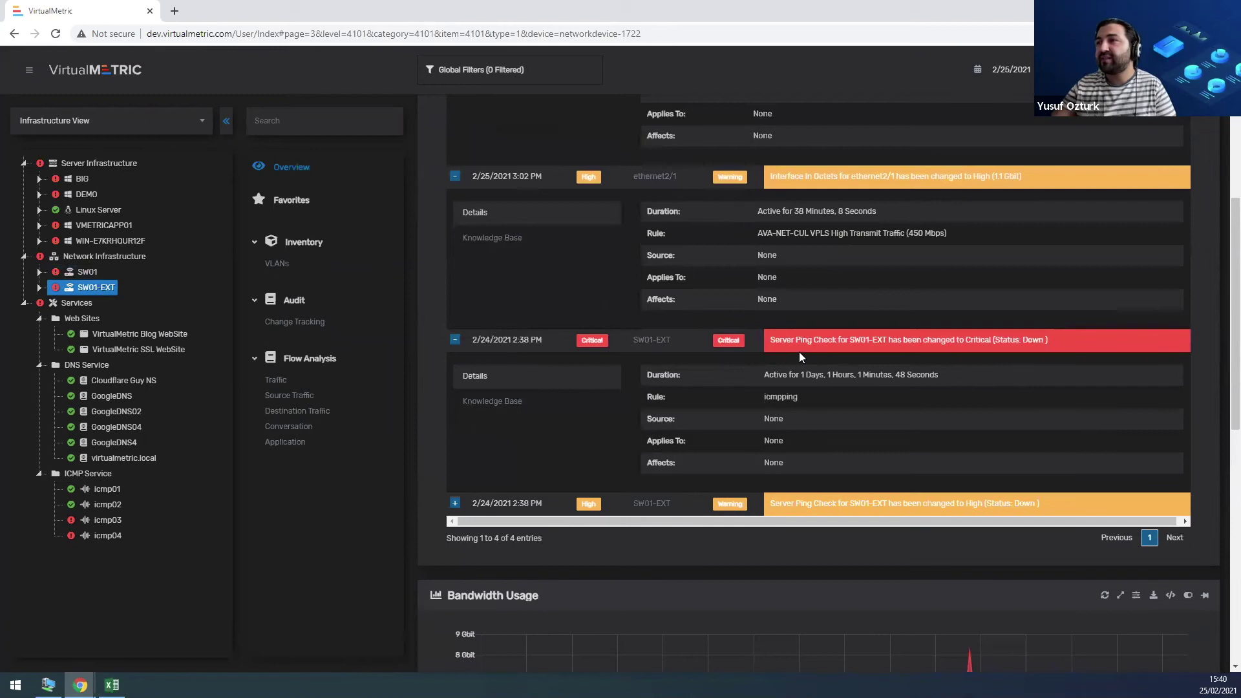
scroll(1024, 342, up, 3)
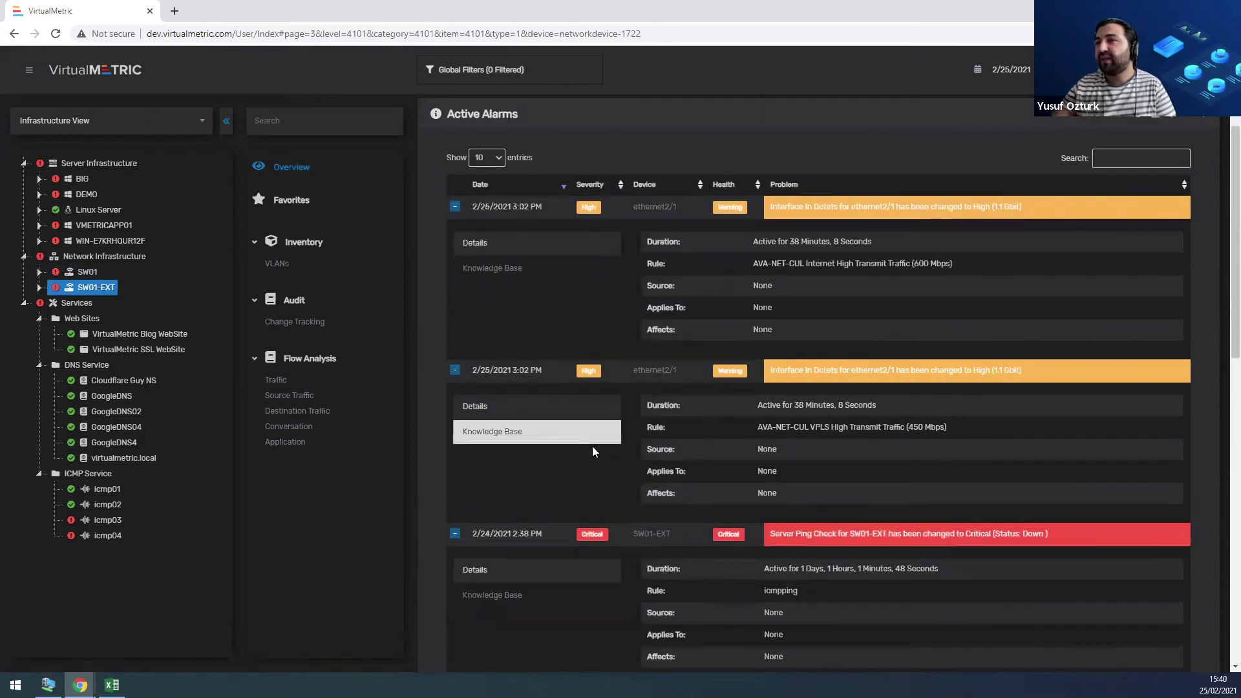
scroll(623, 377, up, 2)
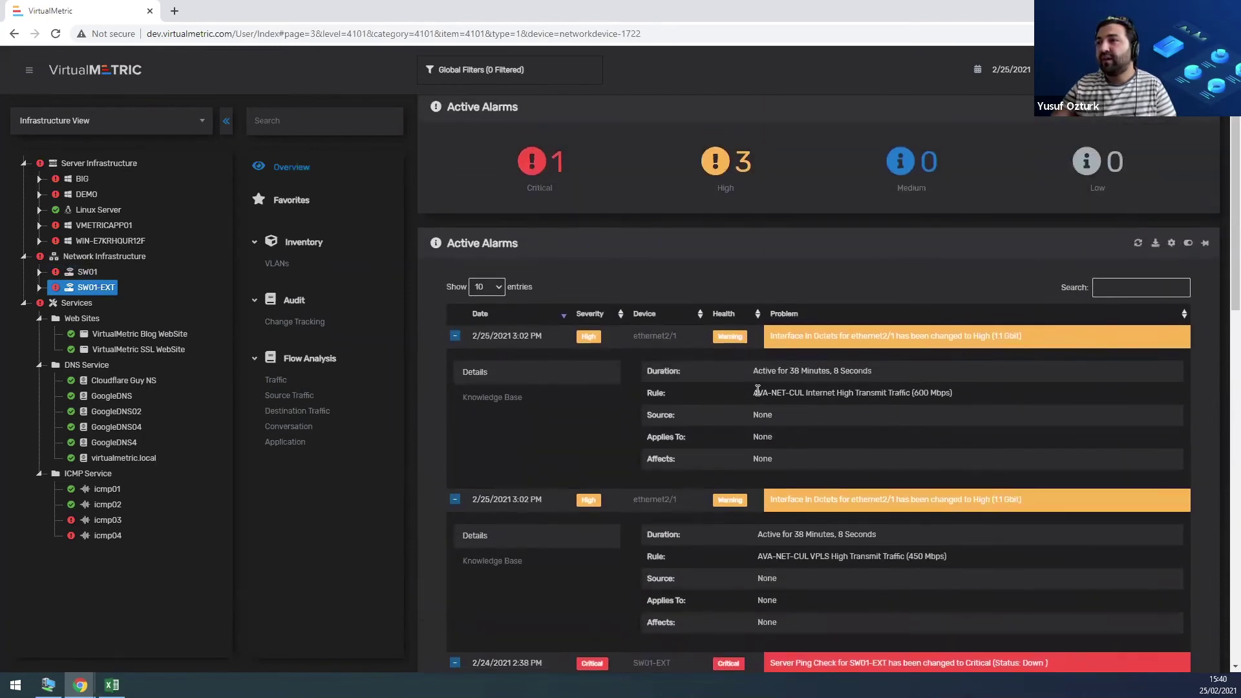
Read the rule behind the first ethernet2/1 alarm and collapse all three expanded alarms.
drag(864, 391, 935, 397)
click(786, 378)
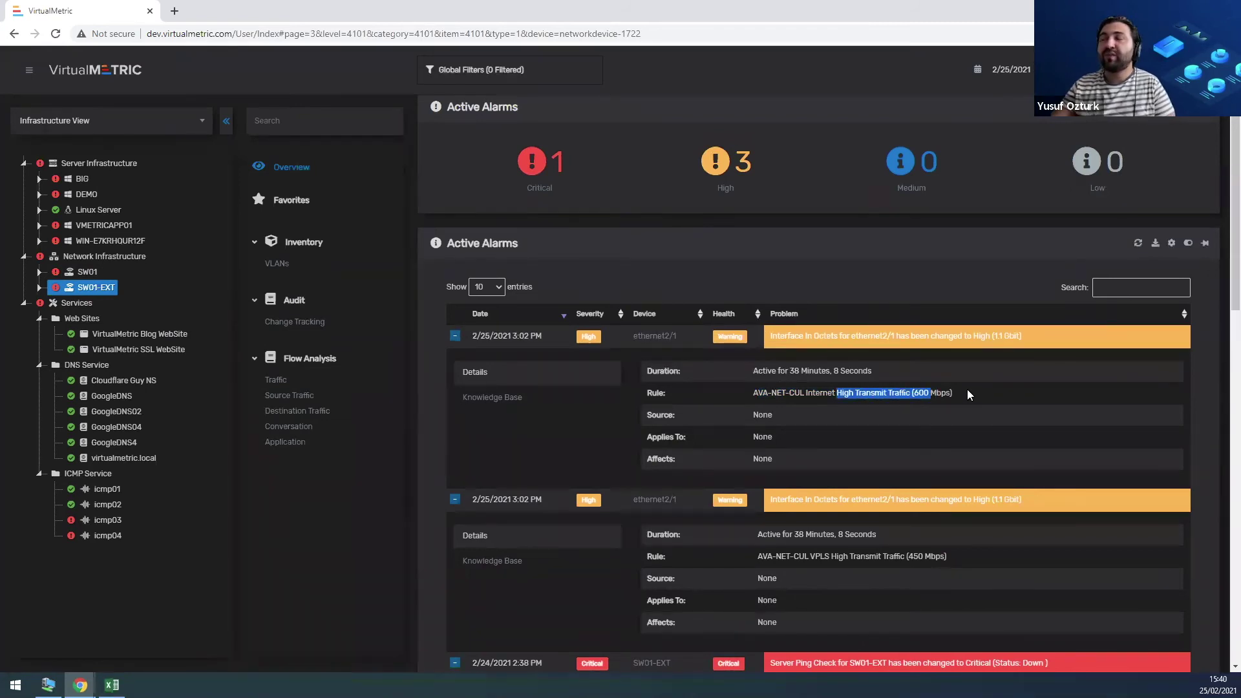
click(873, 386)
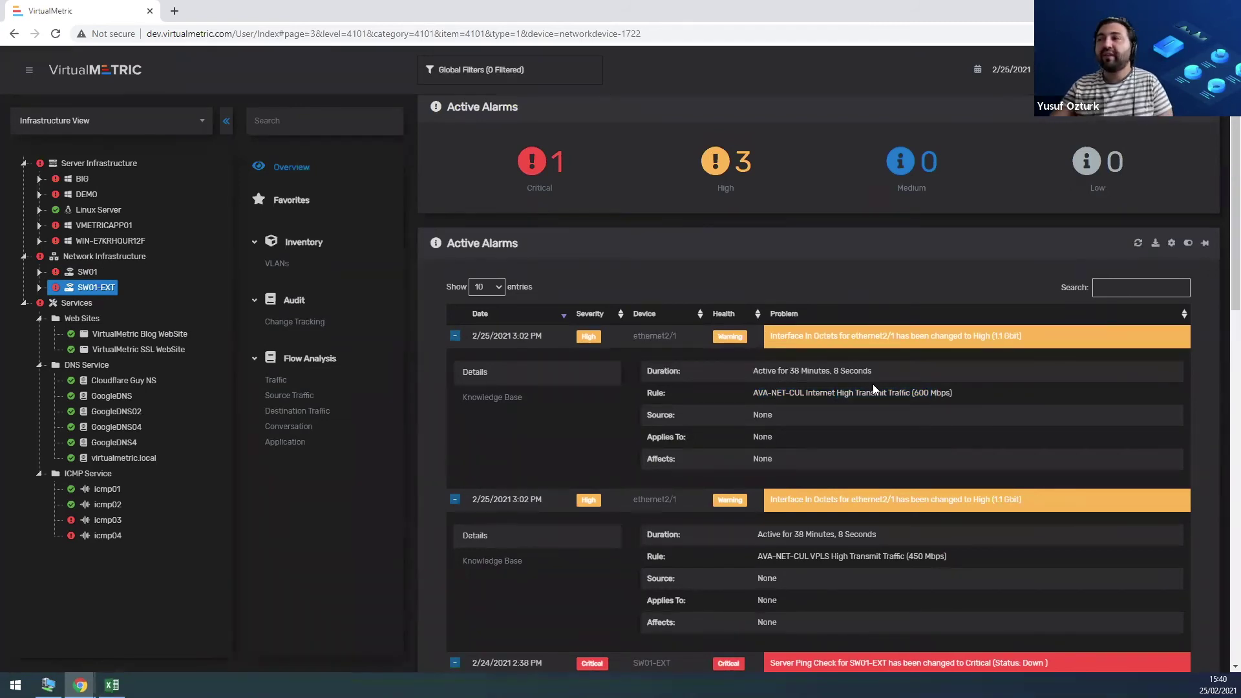
click(455, 336)
click(455, 360)
click(455, 383)
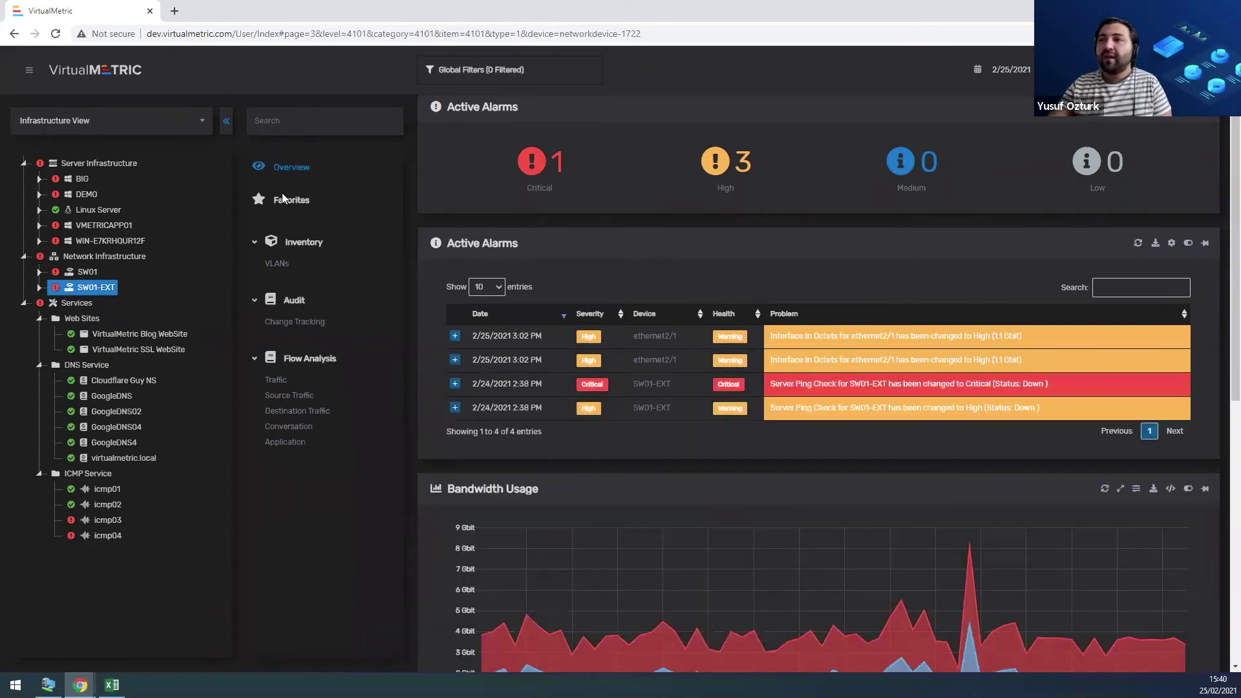
View the VLAN reports for SW01-EXT, for SW01, and for both switches combined, checking the number of entries.
click(285, 265)
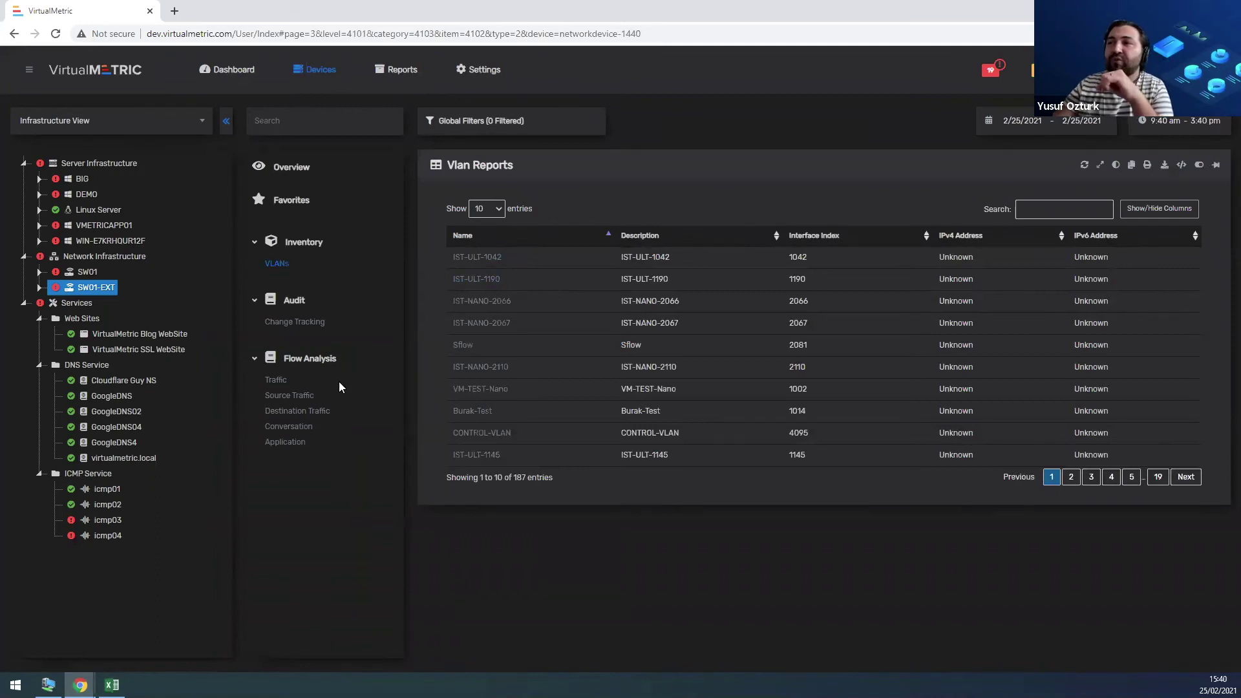
click(87, 273)
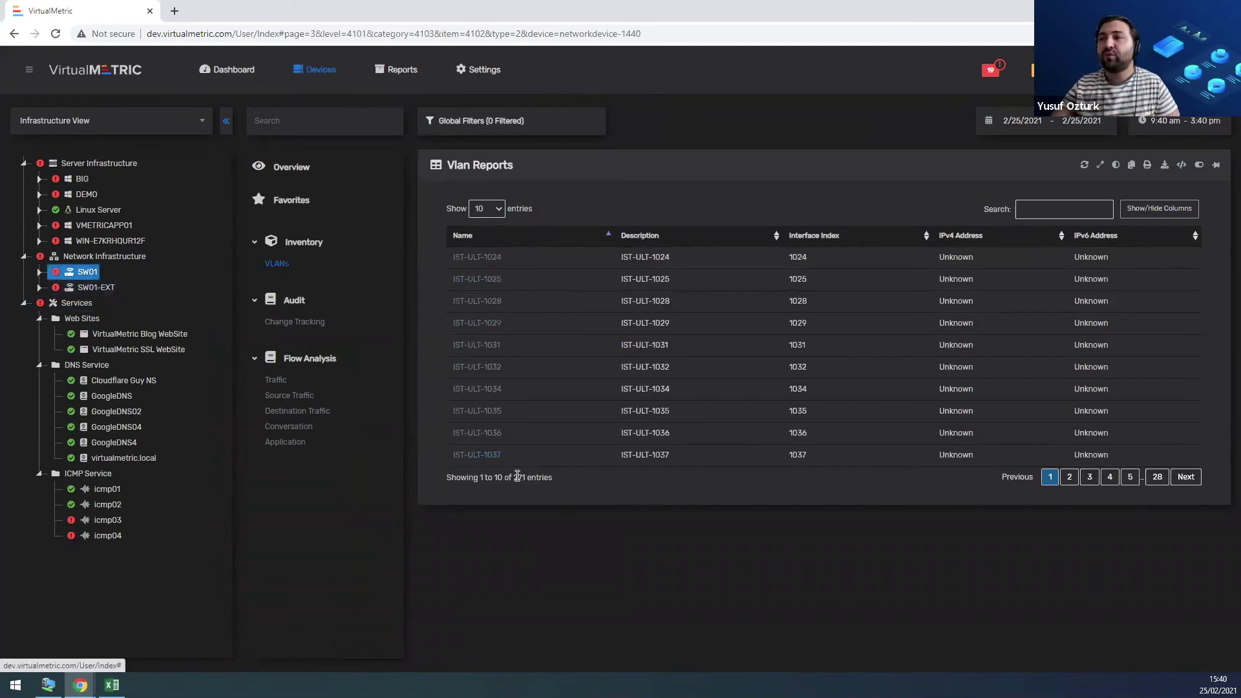
drag(526, 476, 529, 477)
ctrl+click(95, 287)
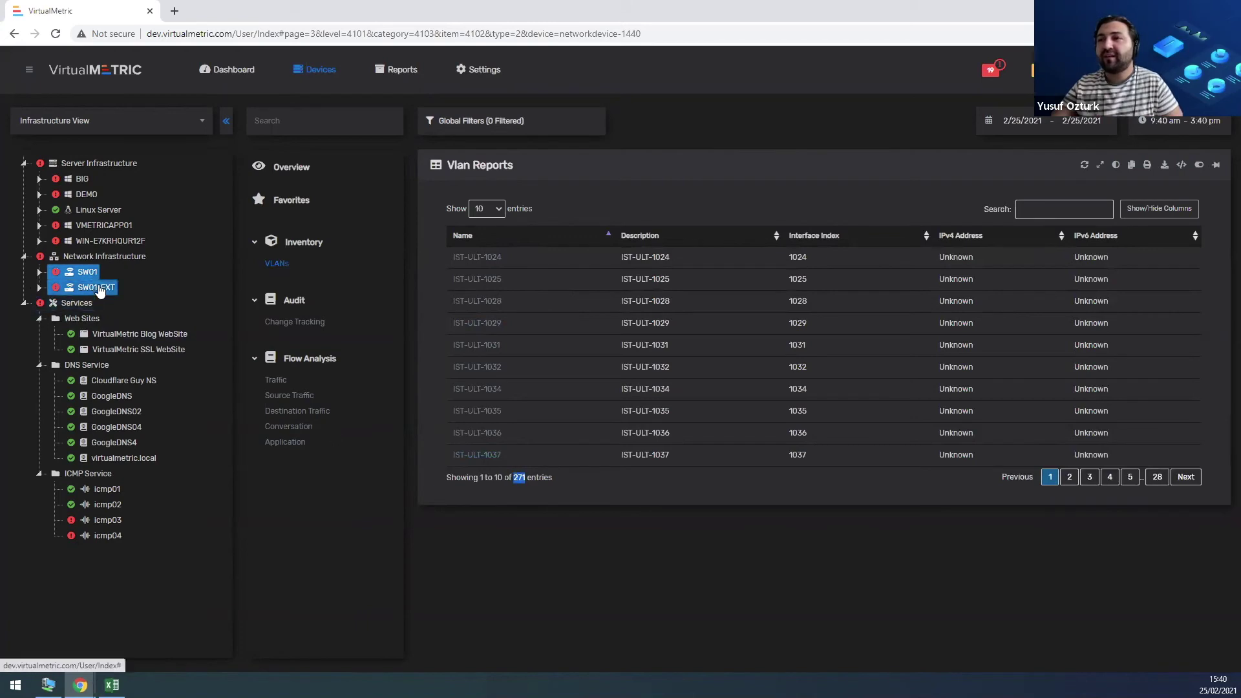
double_click(523, 477)
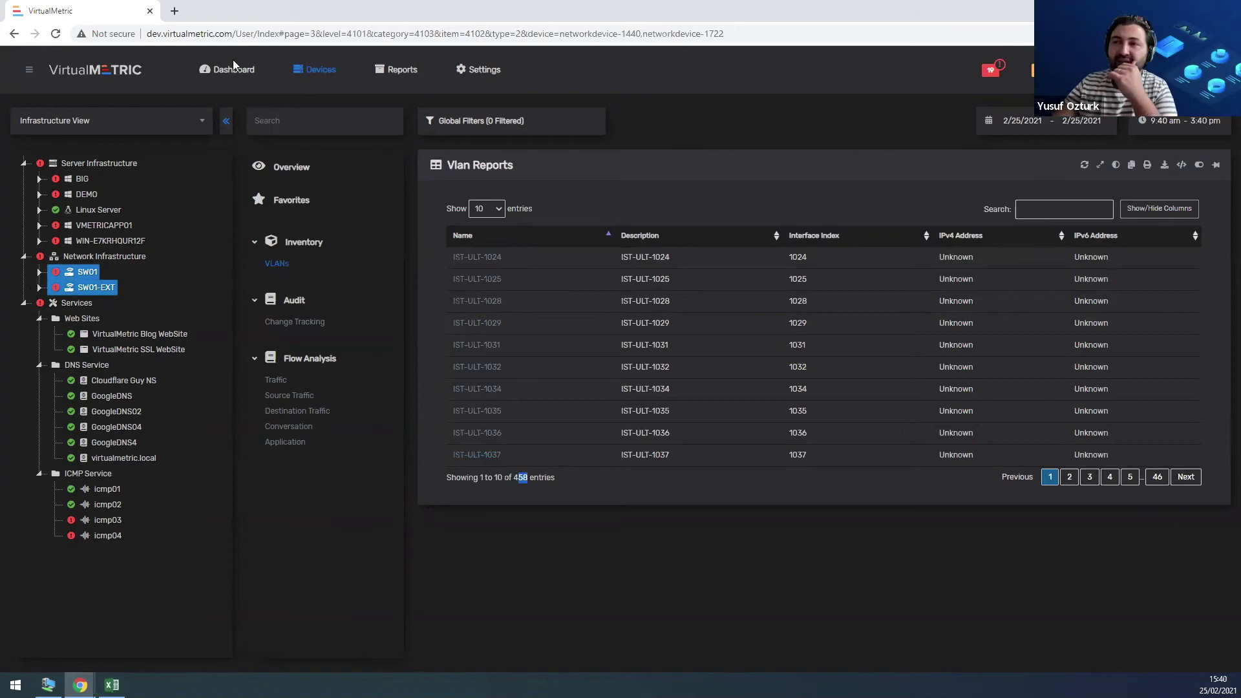
Open Change Tracking for both switches and set the time range to 2/24/2021 3:41 pm through 2/25/2021 3:41 pm.
click(302, 323)
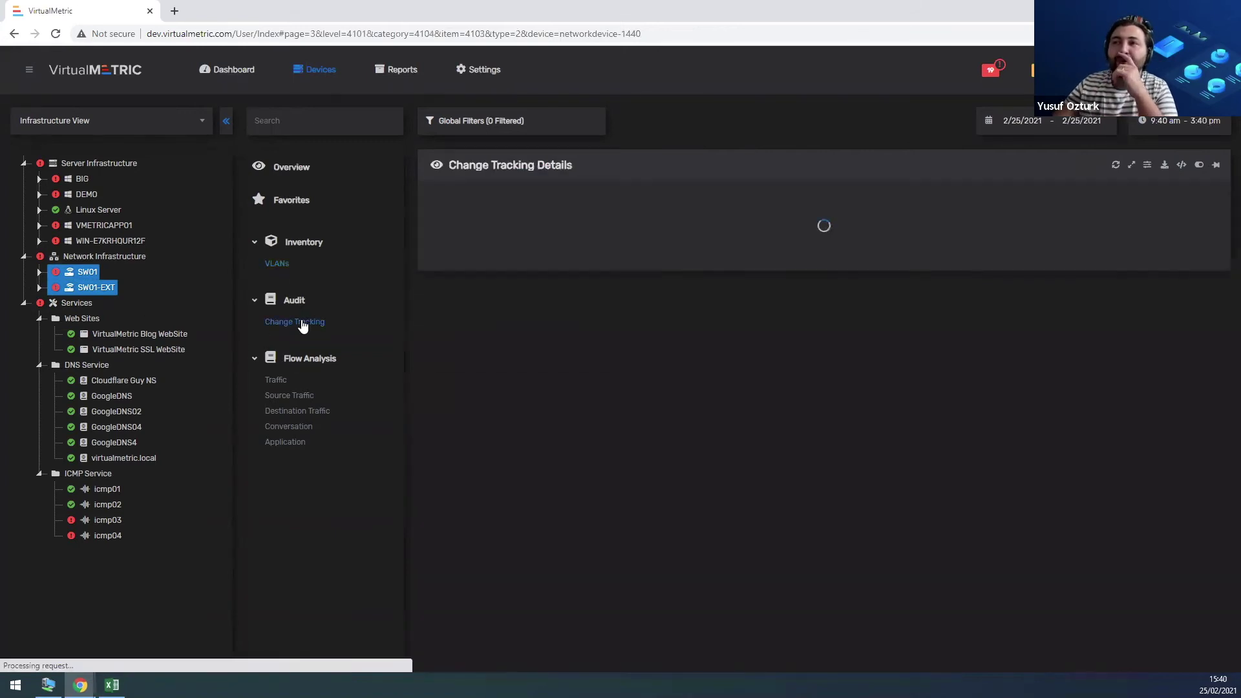
click(990, 125)
click(998, 177)
click(958, 286)
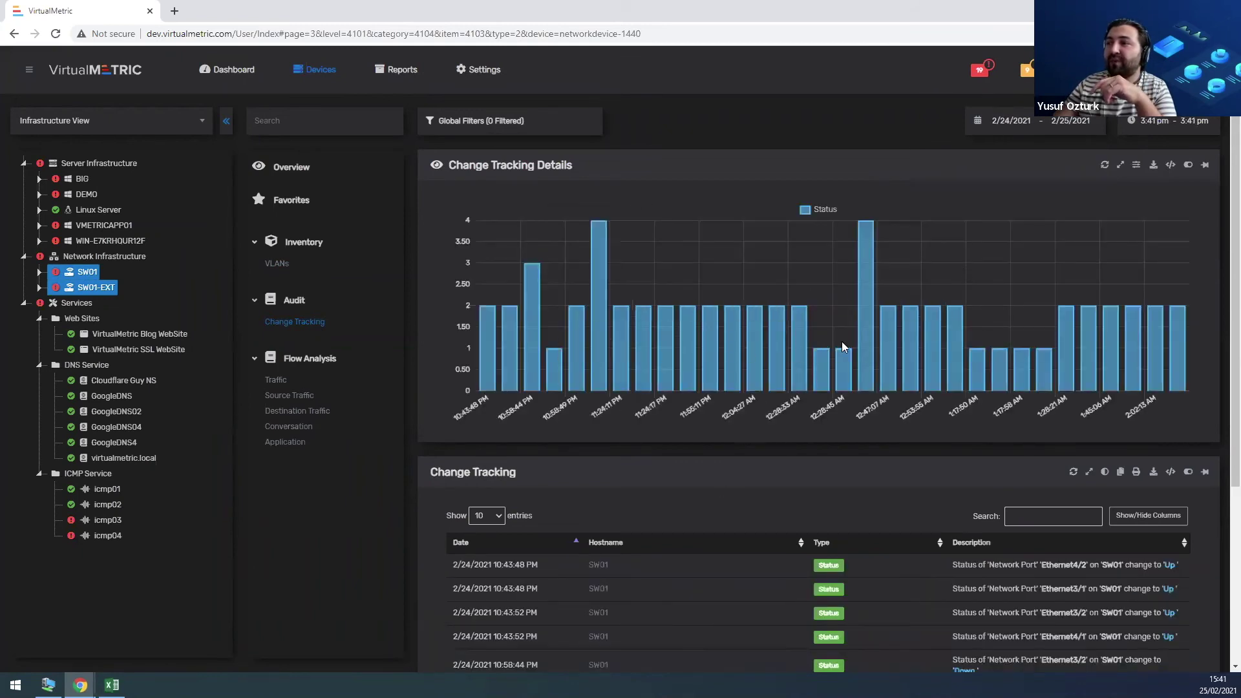
Zoom the Change Tracking Details chart to 12:04:35 AM through 12:47:07 AM on 2/25/2021 and review the listed port status changes.
scroll(1020, 485, down, 3)
scroll(933, 403, up, 2)
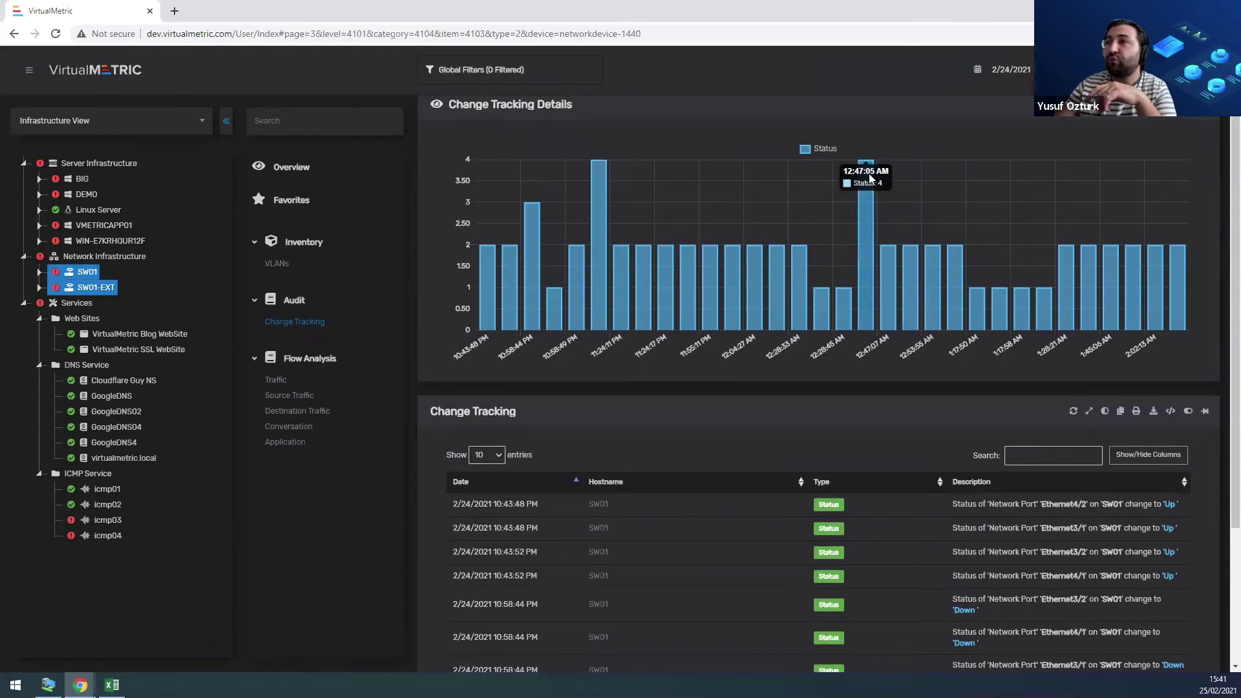
drag(779, 199, 918, 217)
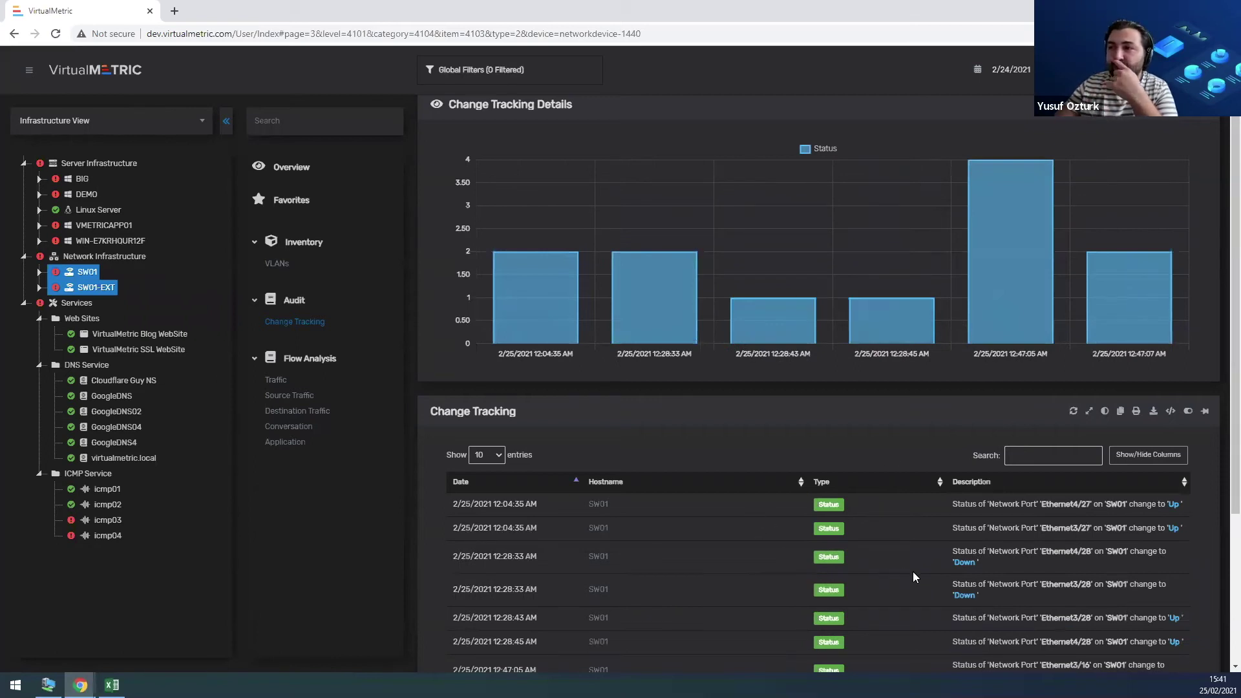
scroll(914, 576, down, 2)
drag(1065, 418, 1088, 424)
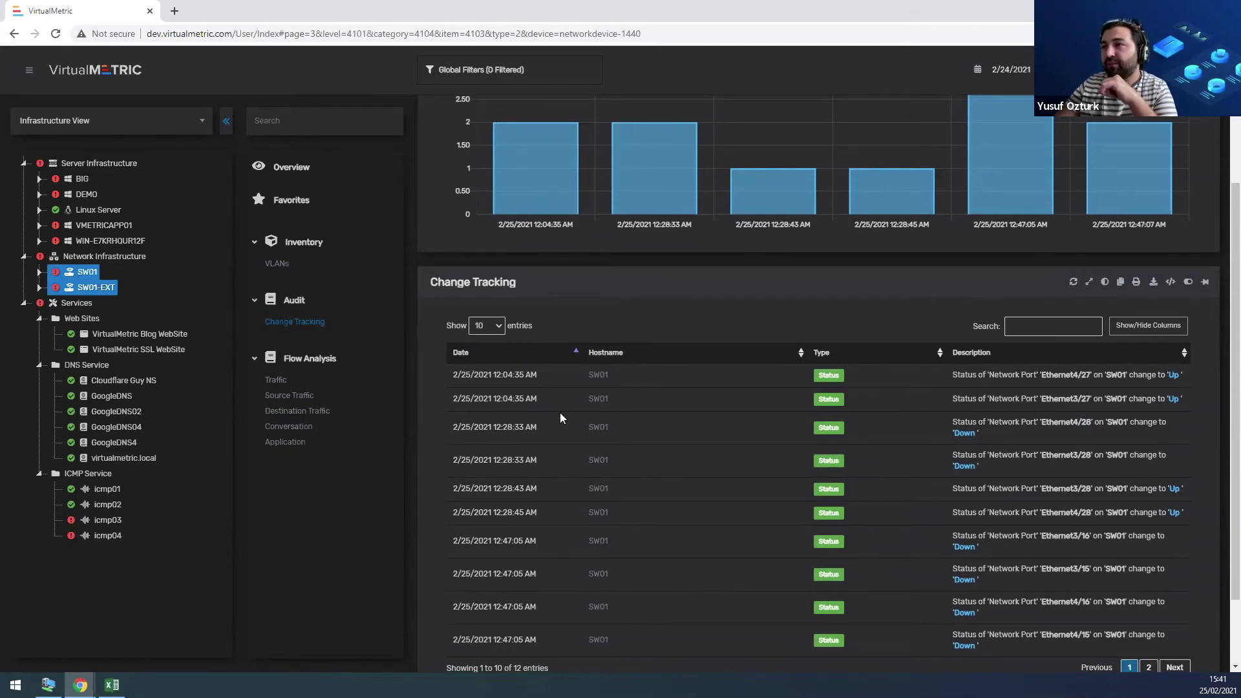
Expand the network port interfaces of SW01 and view the overview of esx132.ist.vargonen.cloud-uplink (Ethernet3/28), including its bandwidth usage.
click(39, 271)
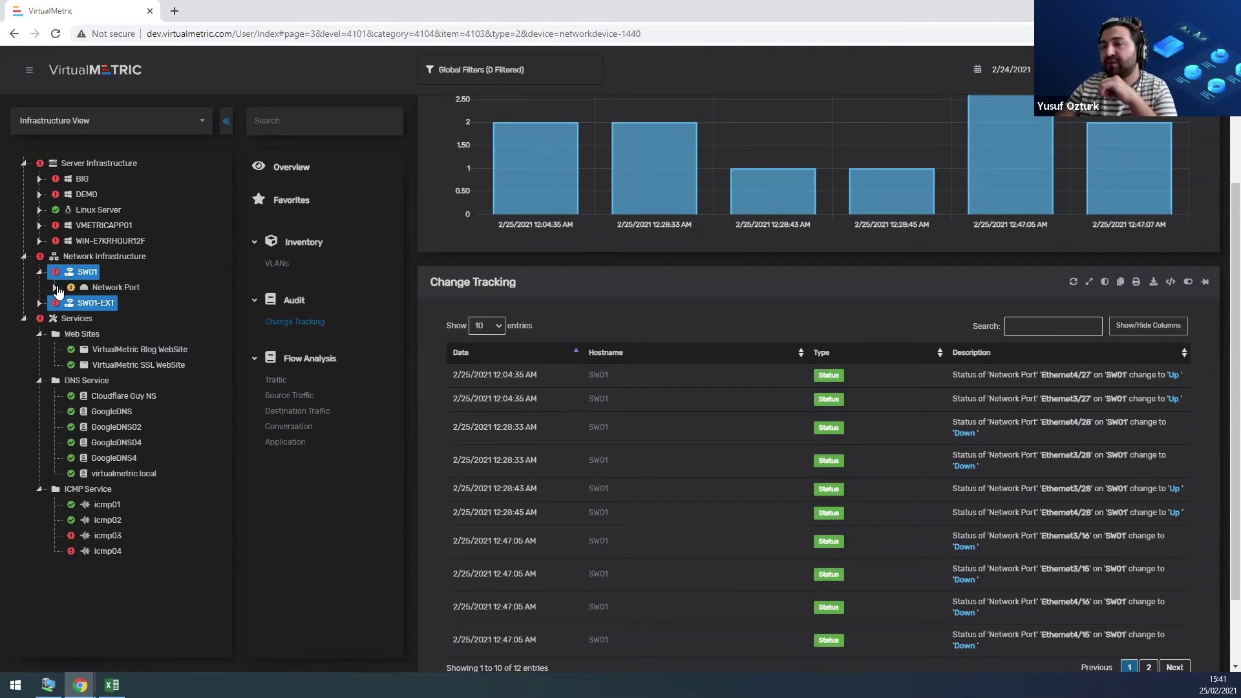
click(54, 288)
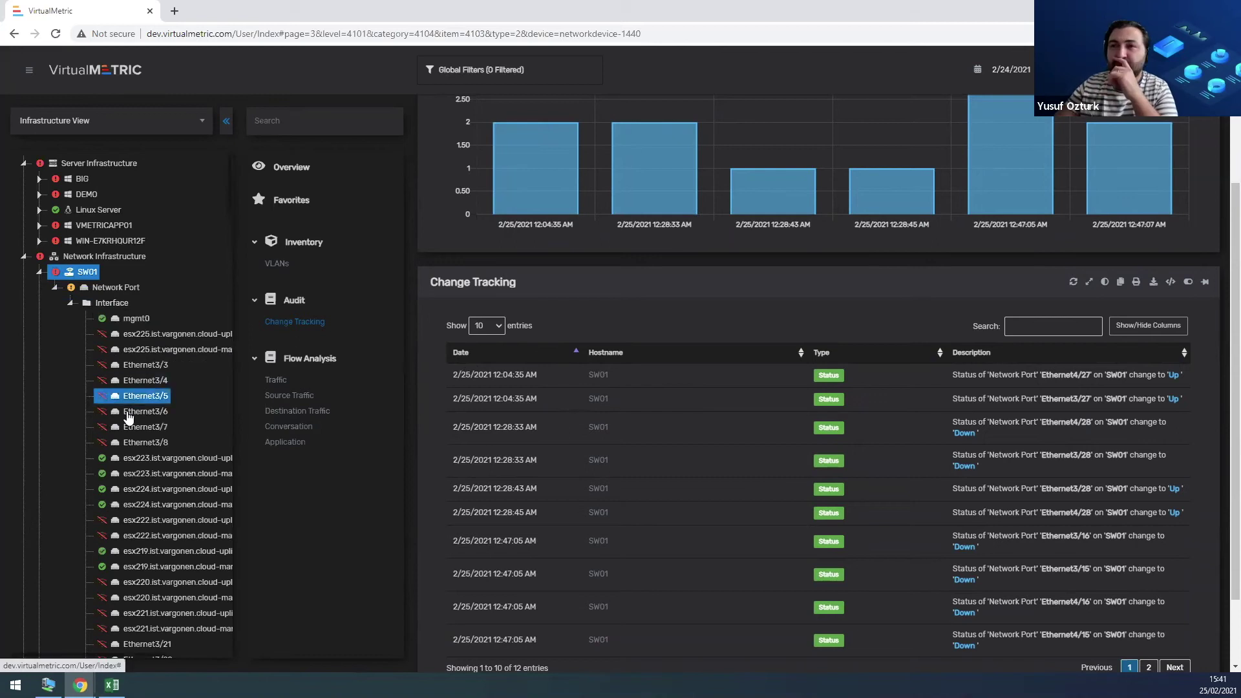
click(133, 443)
scroll(134, 440, down, 4)
scroll(139, 433, down, 3)
click(187, 507)
click(193, 382)
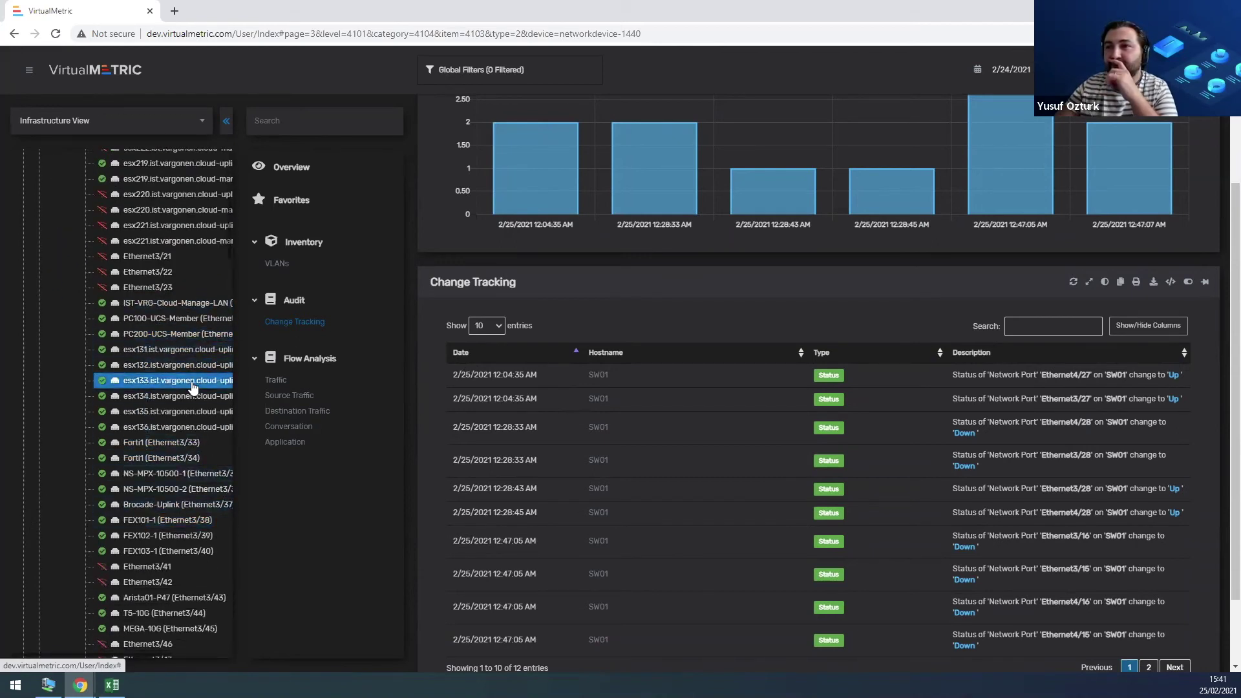
click(200, 366)
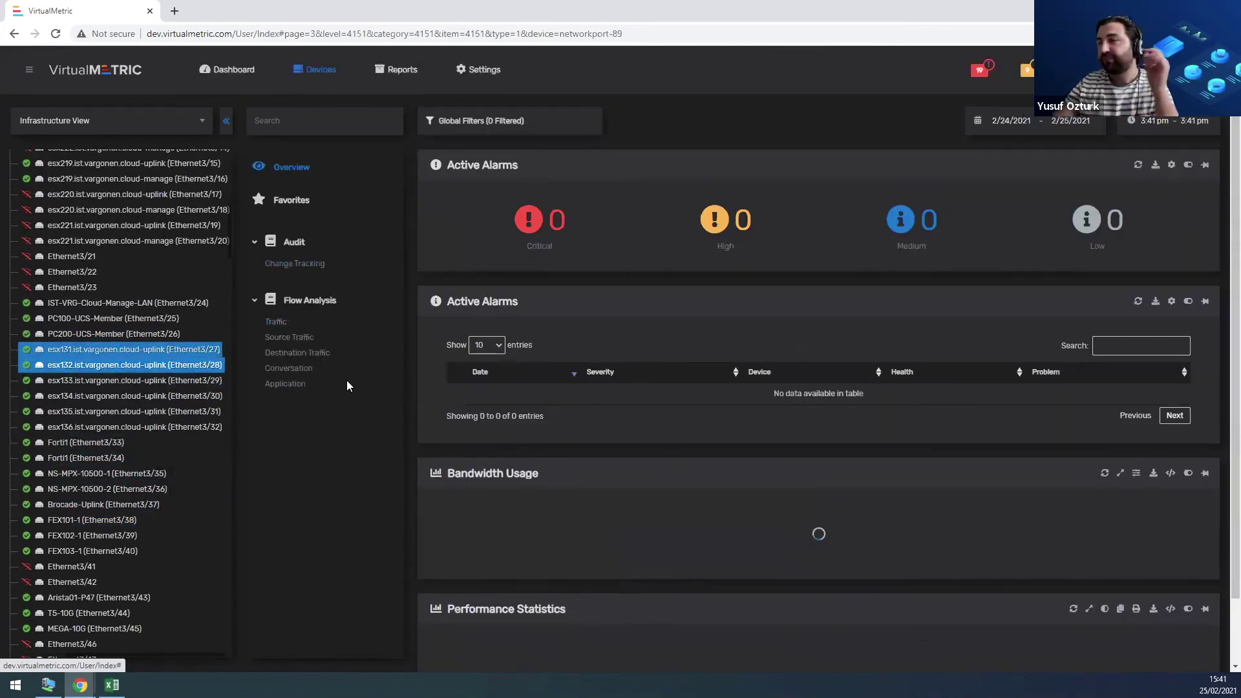
scroll(732, 375, down, 3)
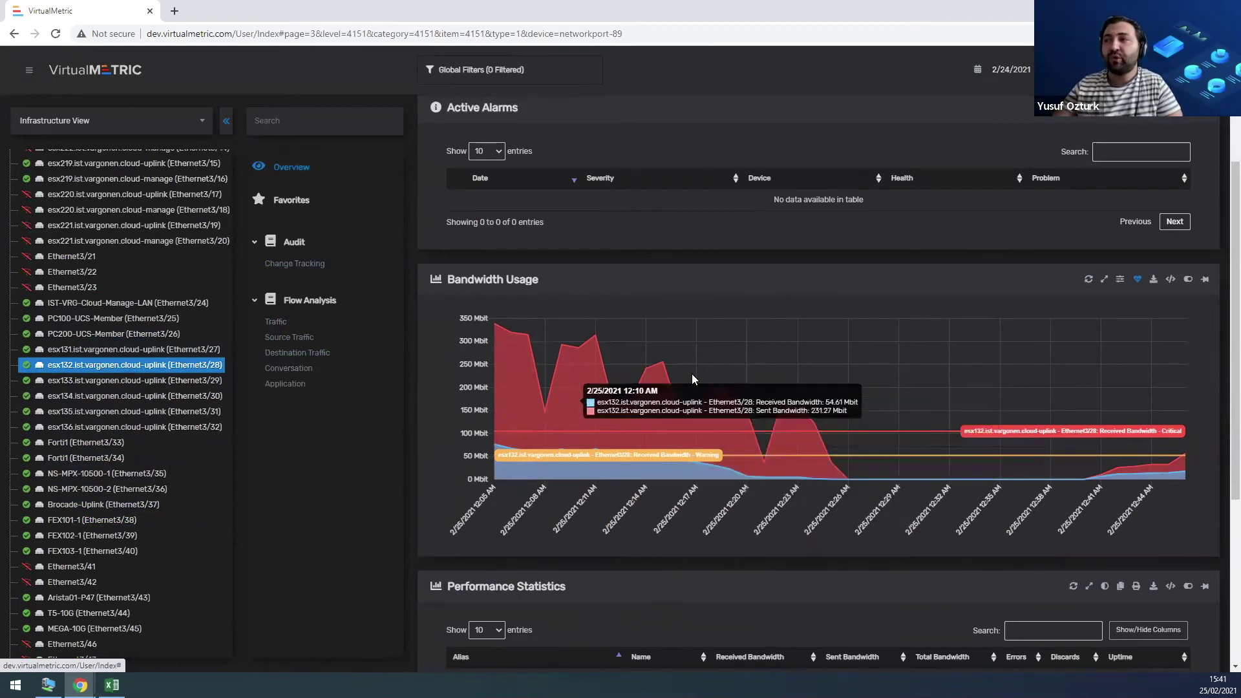
Set the time range to Last 7 Days and zoom the Bandwidth Usage chart to the 2/24/2021 peak, starting at 6:00 AM.
click(980, 76)
click(972, 139)
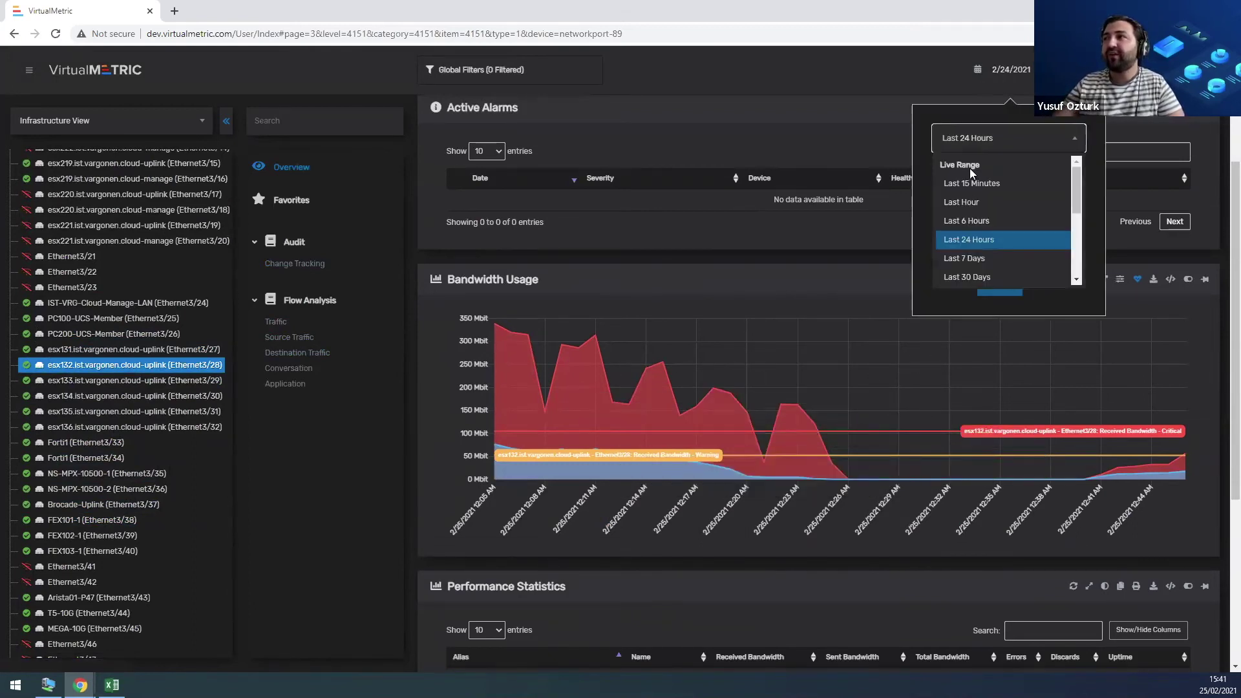
click(976, 260)
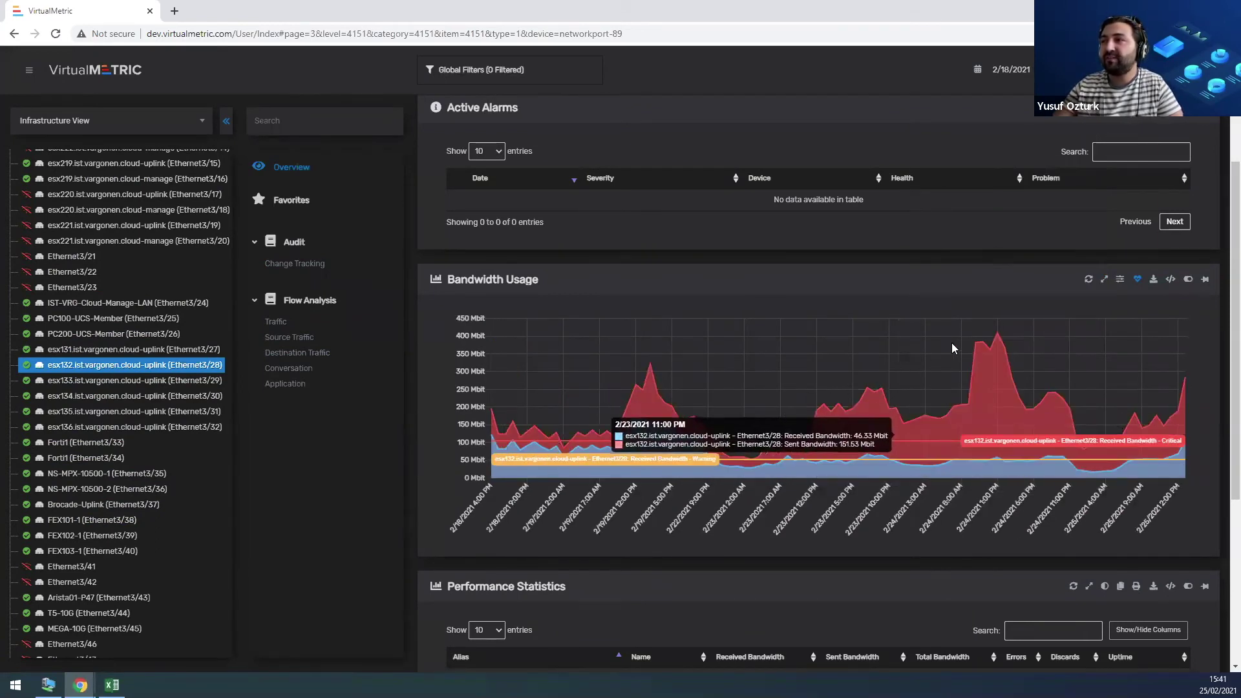
drag(948, 349, 1032, 344)
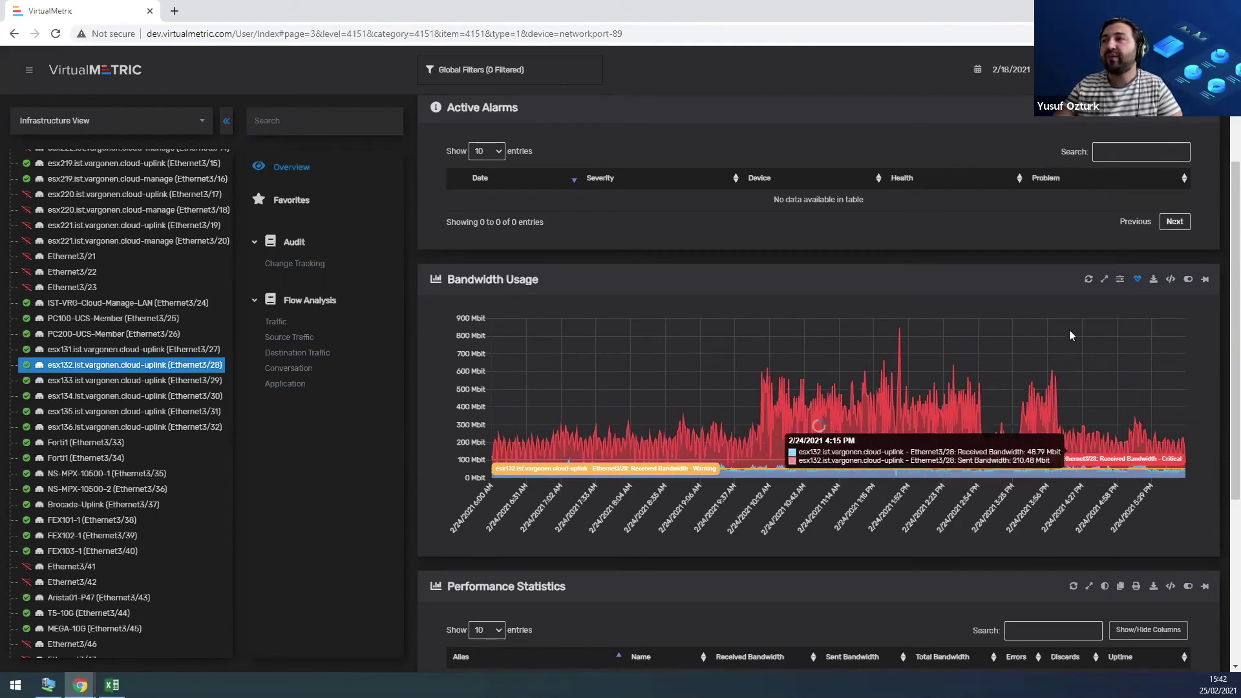
Set the time range to Last 15 Minutes and review the port's Bandwidth Usage chart and Performance Statistics.
scroll(973, 177, up, 3)
click(986, 139)
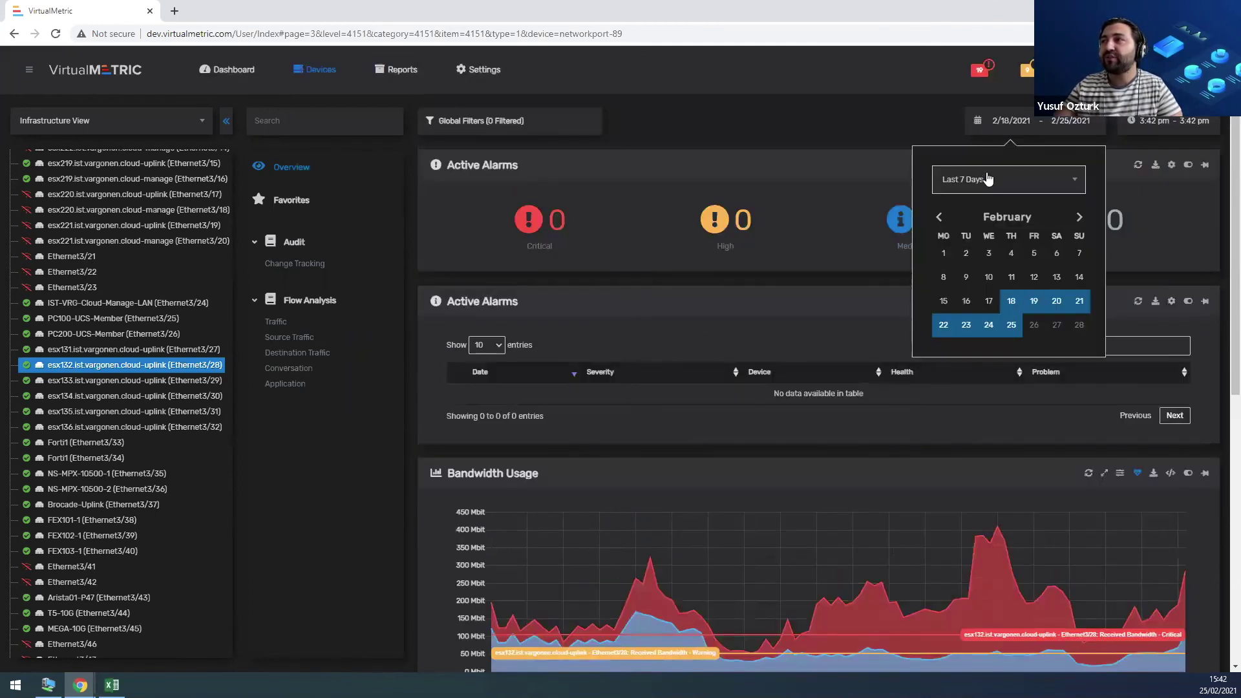
click(988, 181)
click(978, 235)
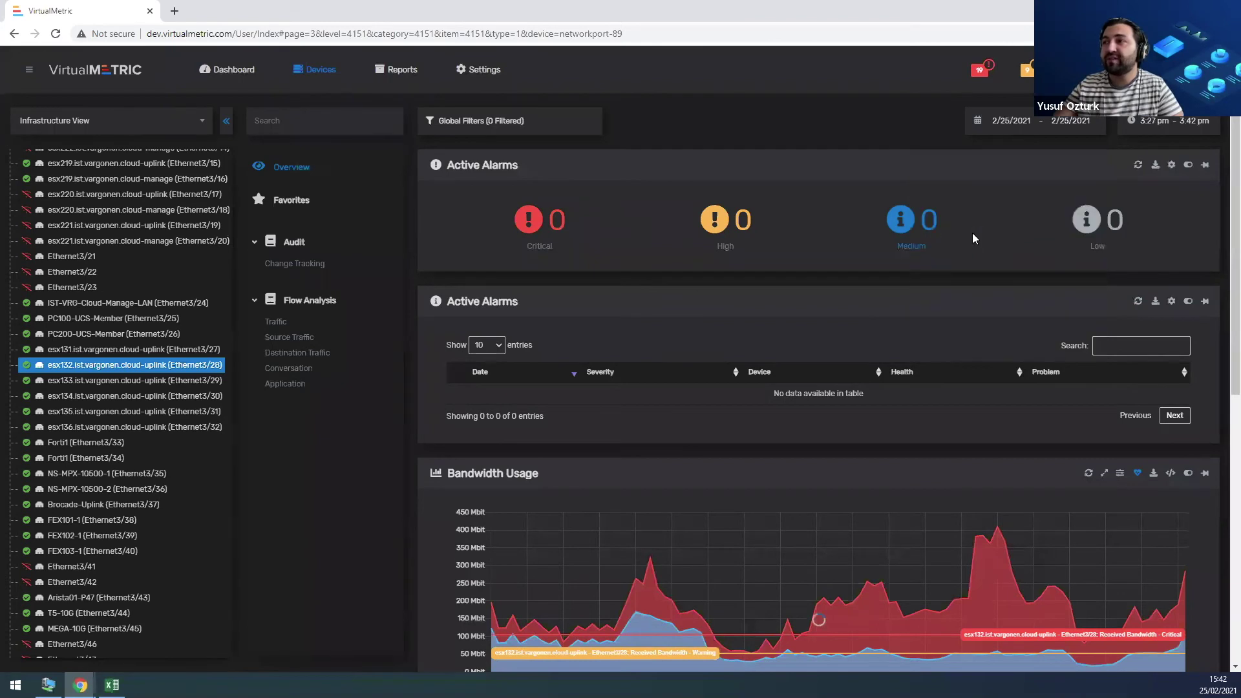
scroll(830, 397, down, 5)
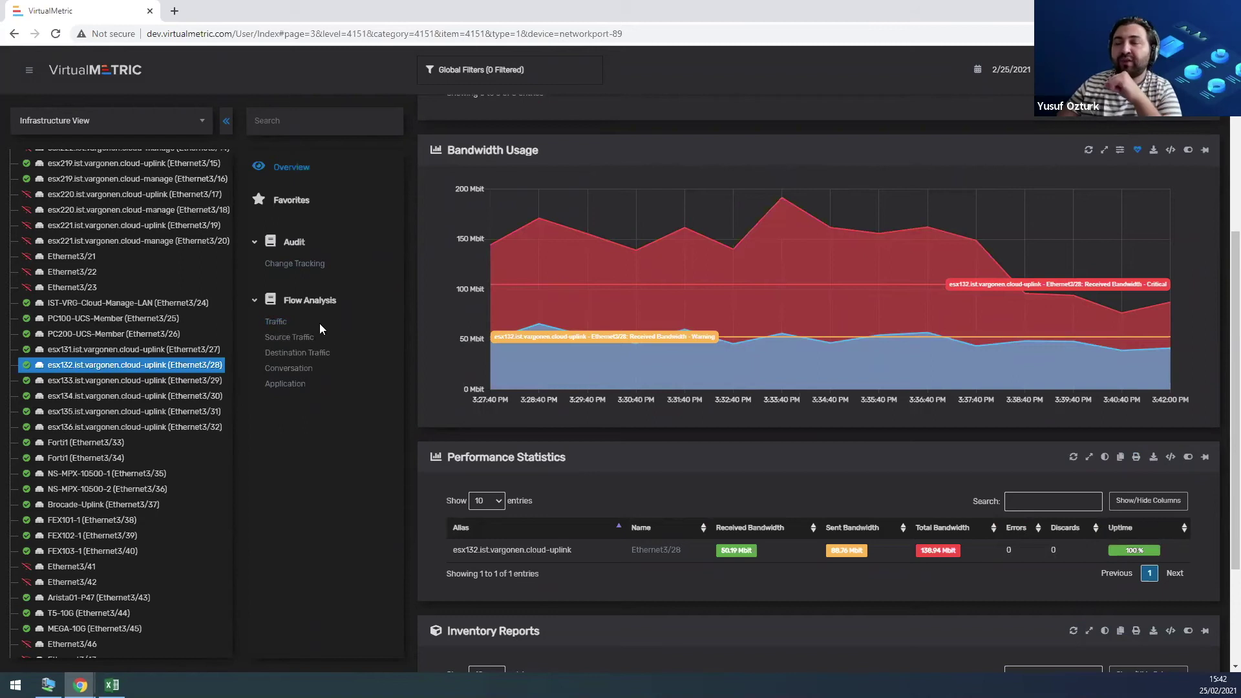
View the flow analysis Traffic report for the Ethernet3/28 port and for the SW01-EXT switch.
click(273, 323)
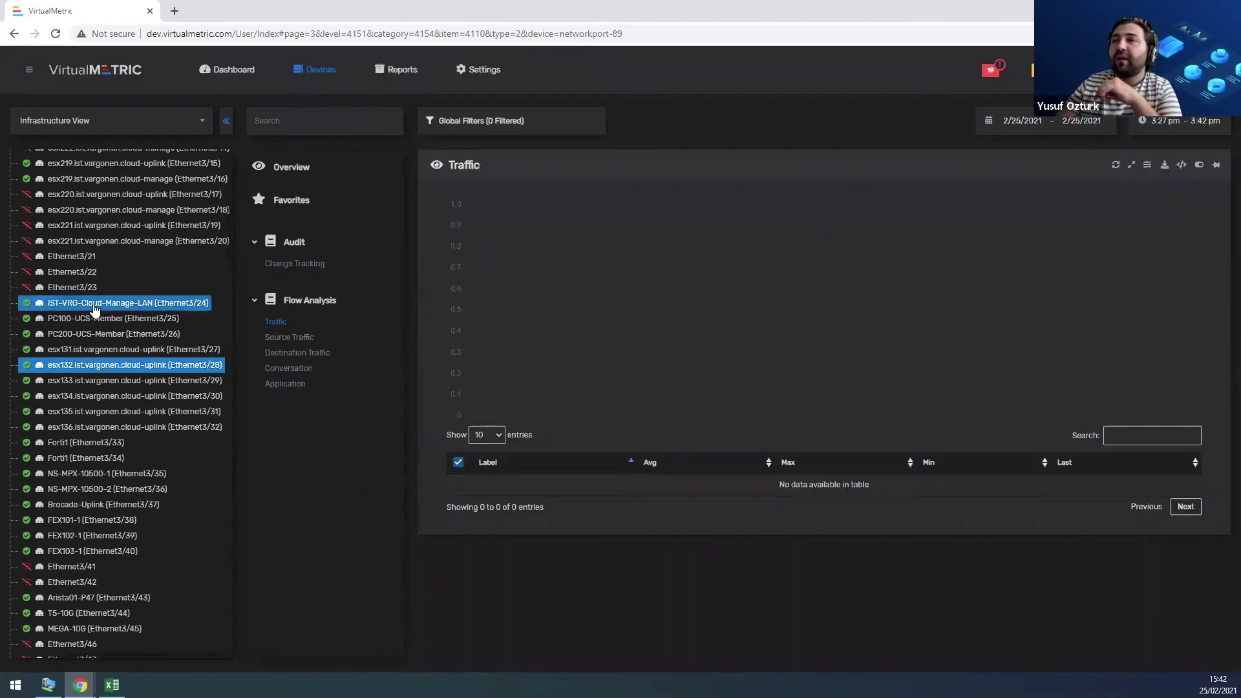
middle_click(136, 464)
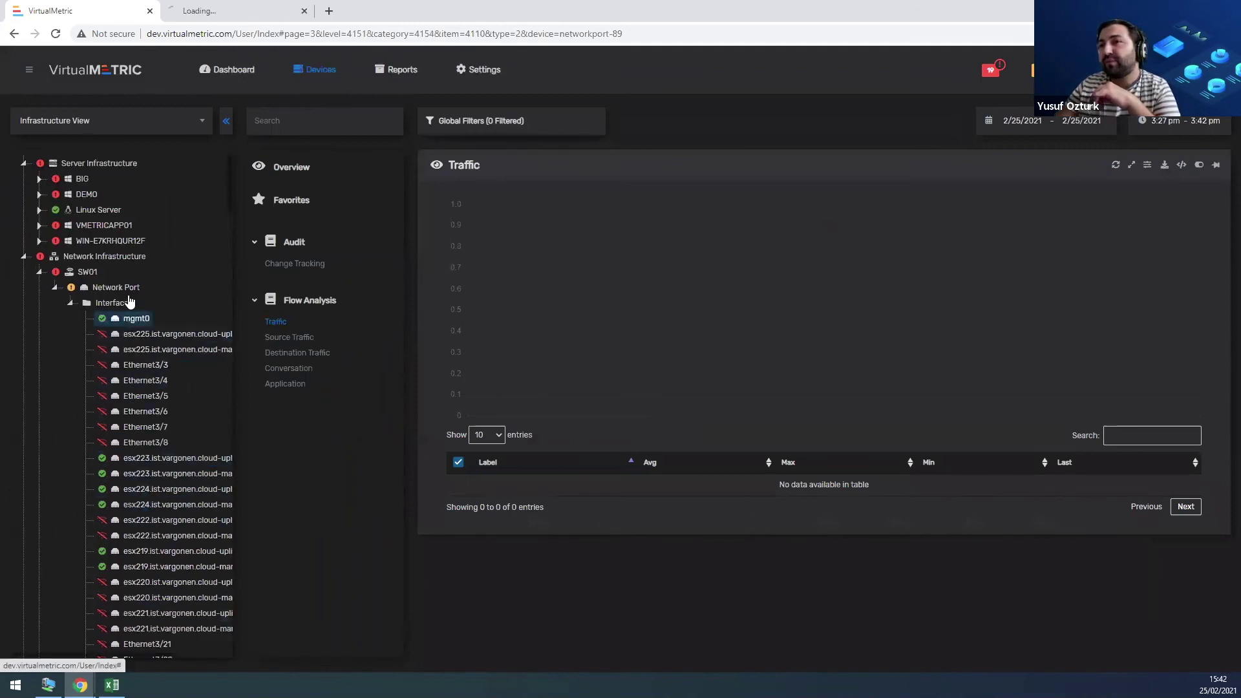
click(39, 271)
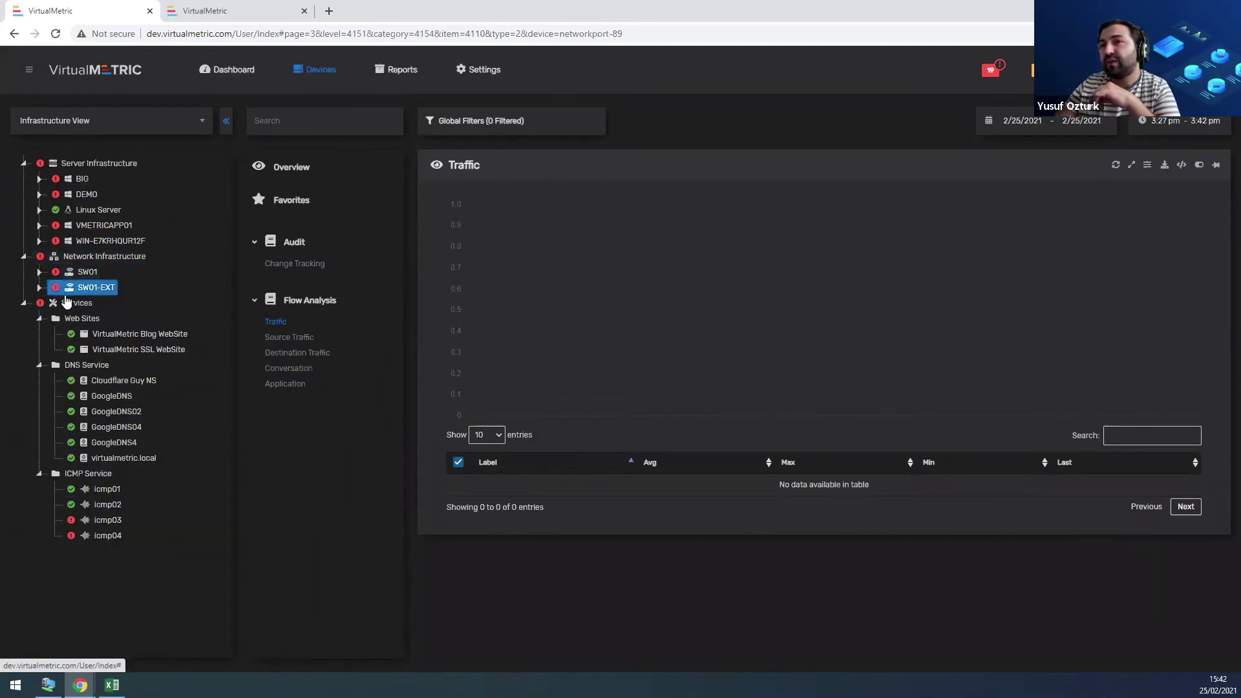
click(91, 287)
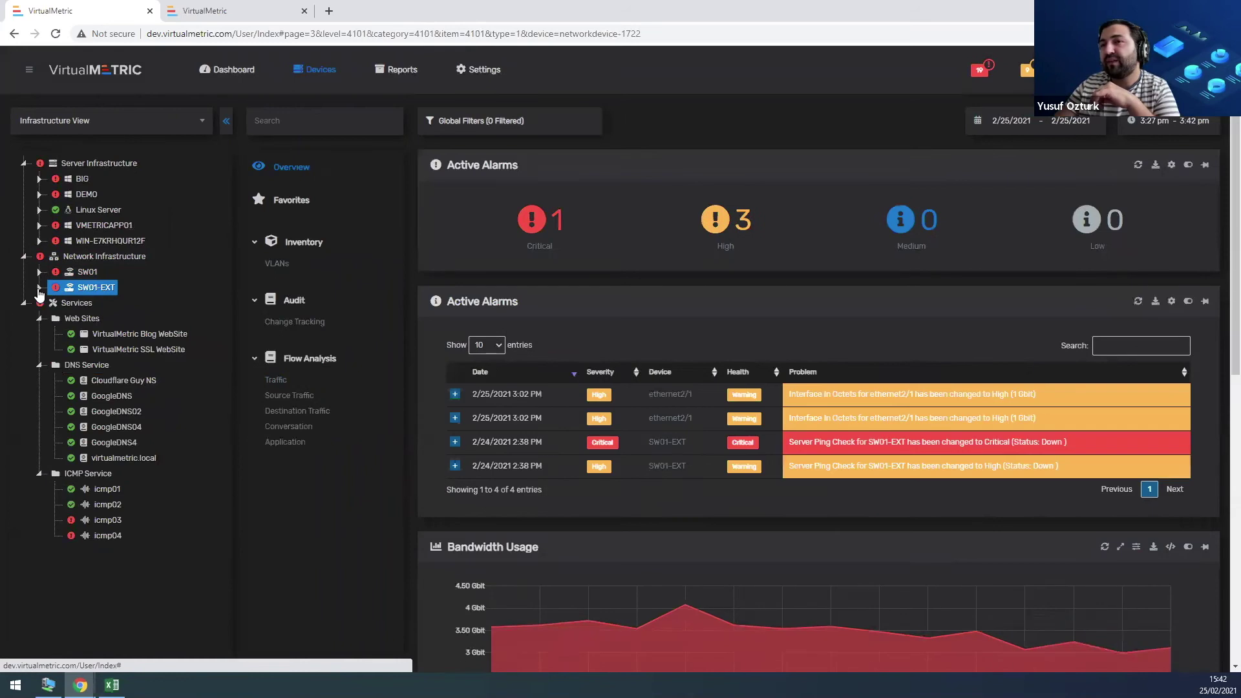
click(278, 380)
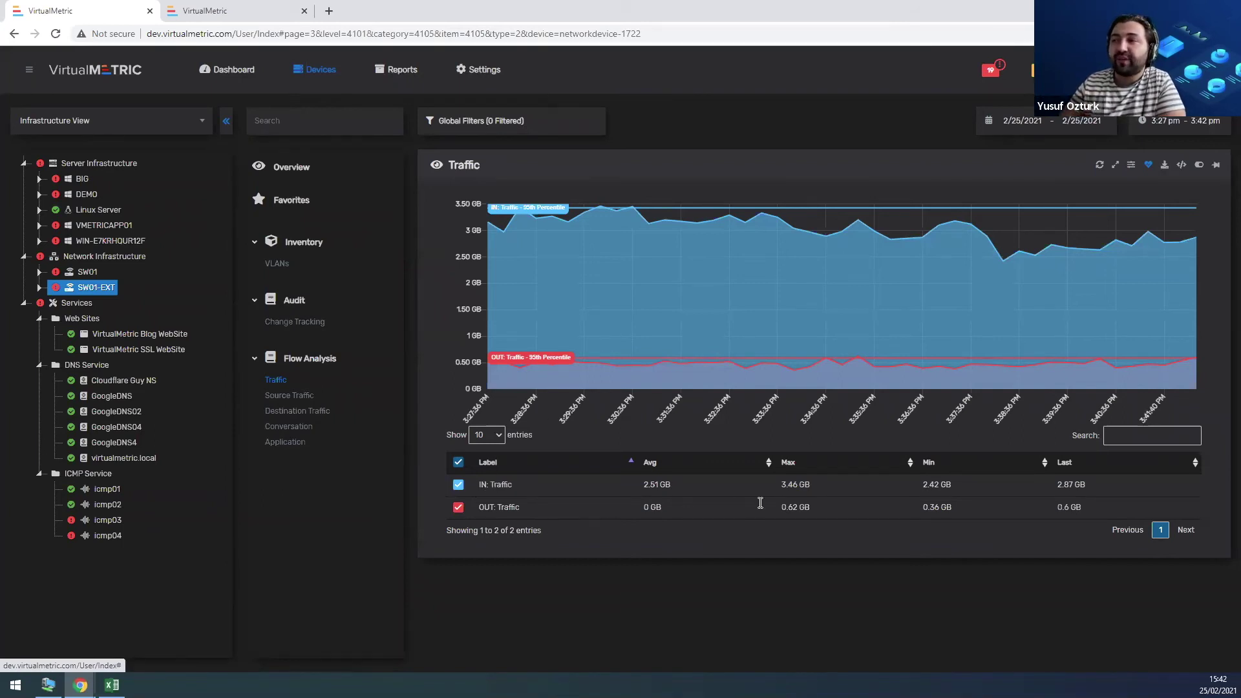
View the Source Traffic report for SW01-EXT and examine the traffic amounts and percentage shares of the incoming source addresses.
click(291, 396)
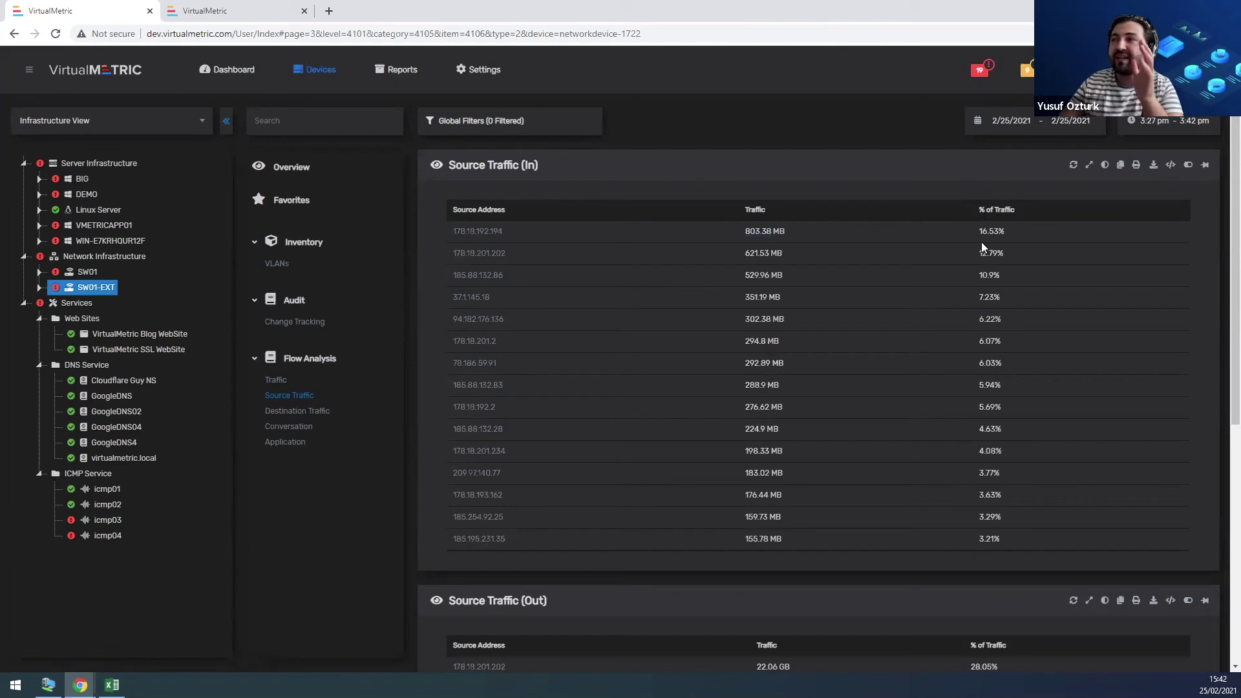
drag(978, 231, 1034, 236)
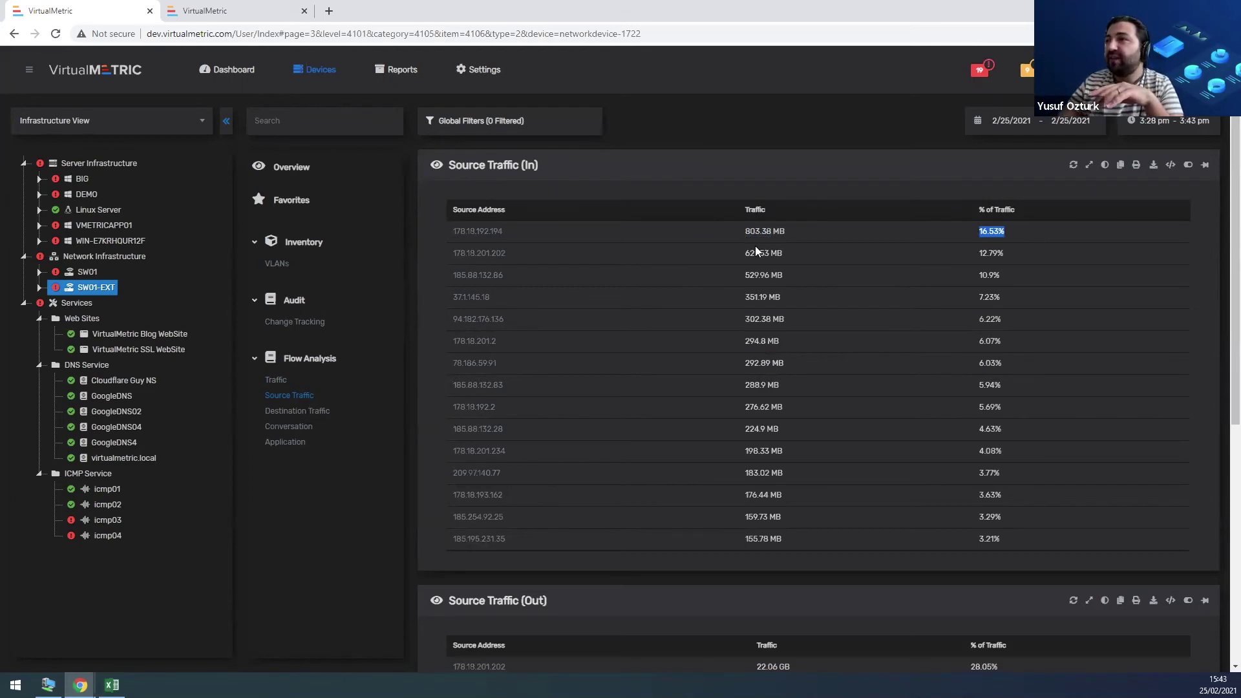
drag(979, 253, 1006, 253)
drag(741, 251, 966, 256)
click(998, 284)
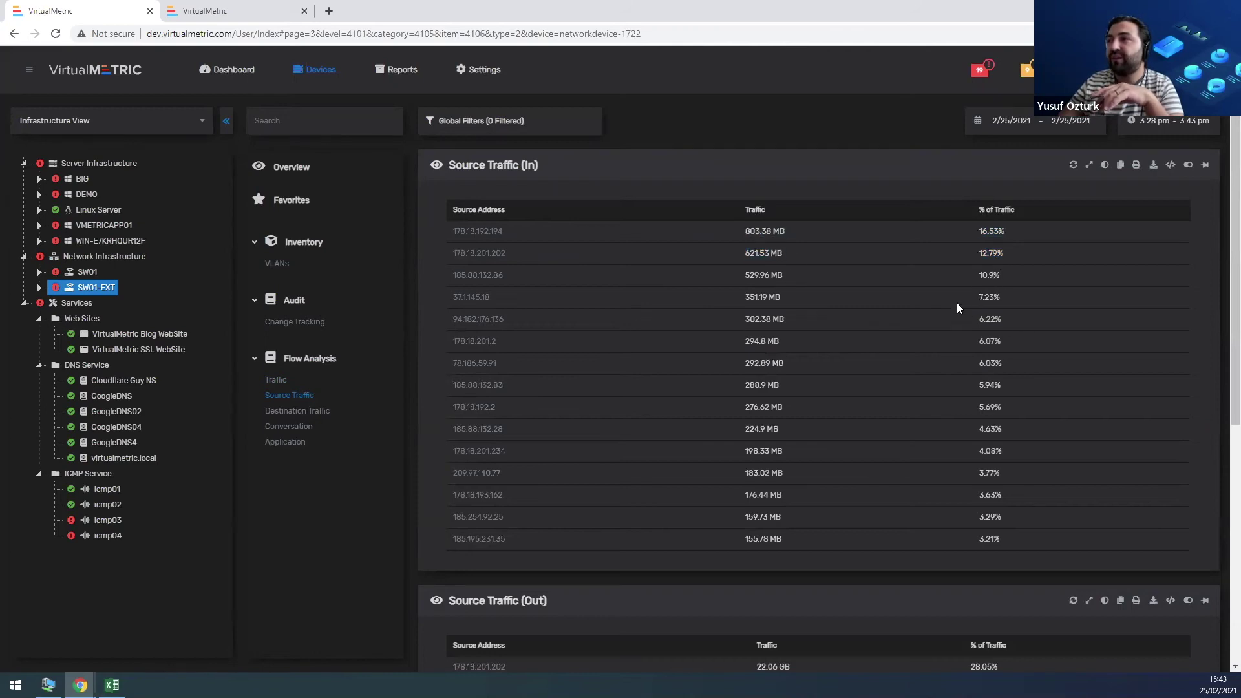
drag(974, 343, 1014, 338)
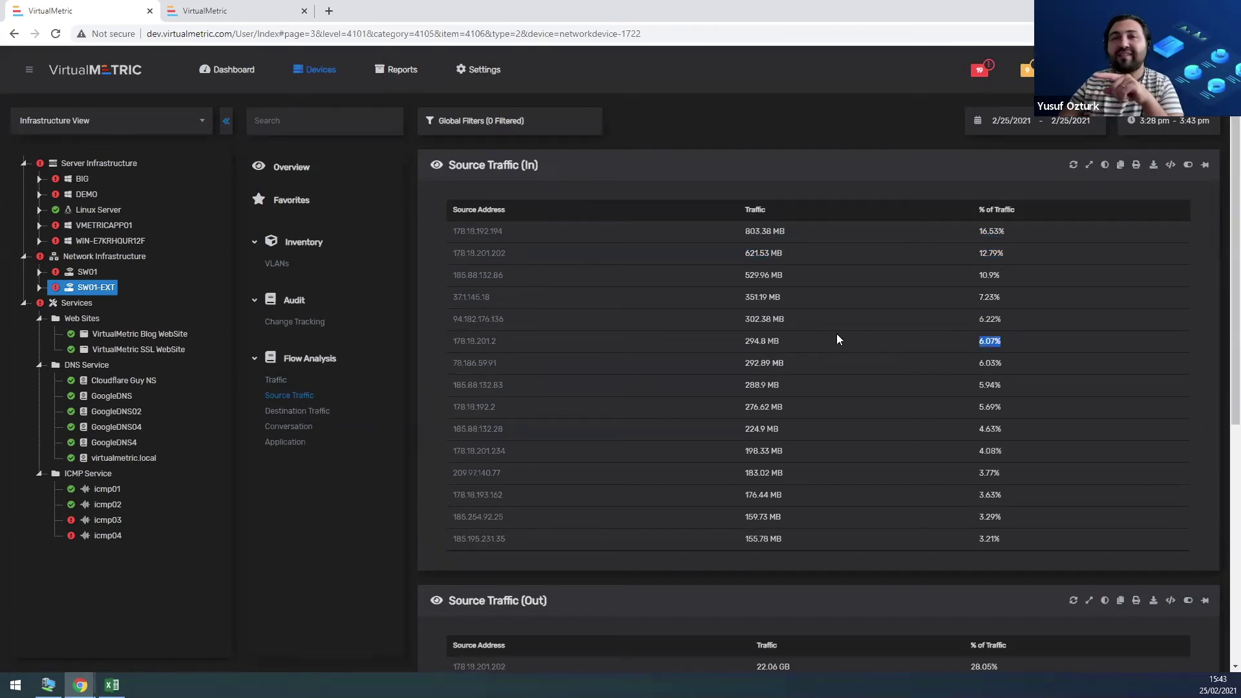
click(1090, 282)
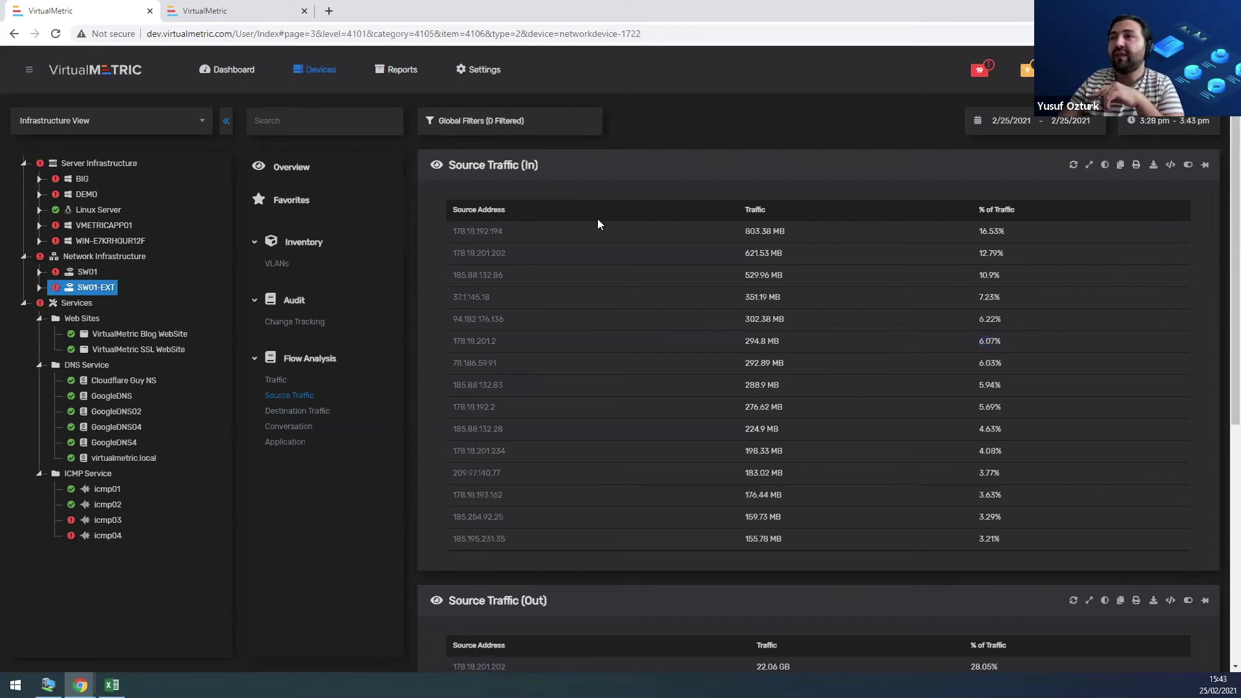
Show the query settings of the Source Traffic (In) table and open its result filter for editing.
click(1171, 164)
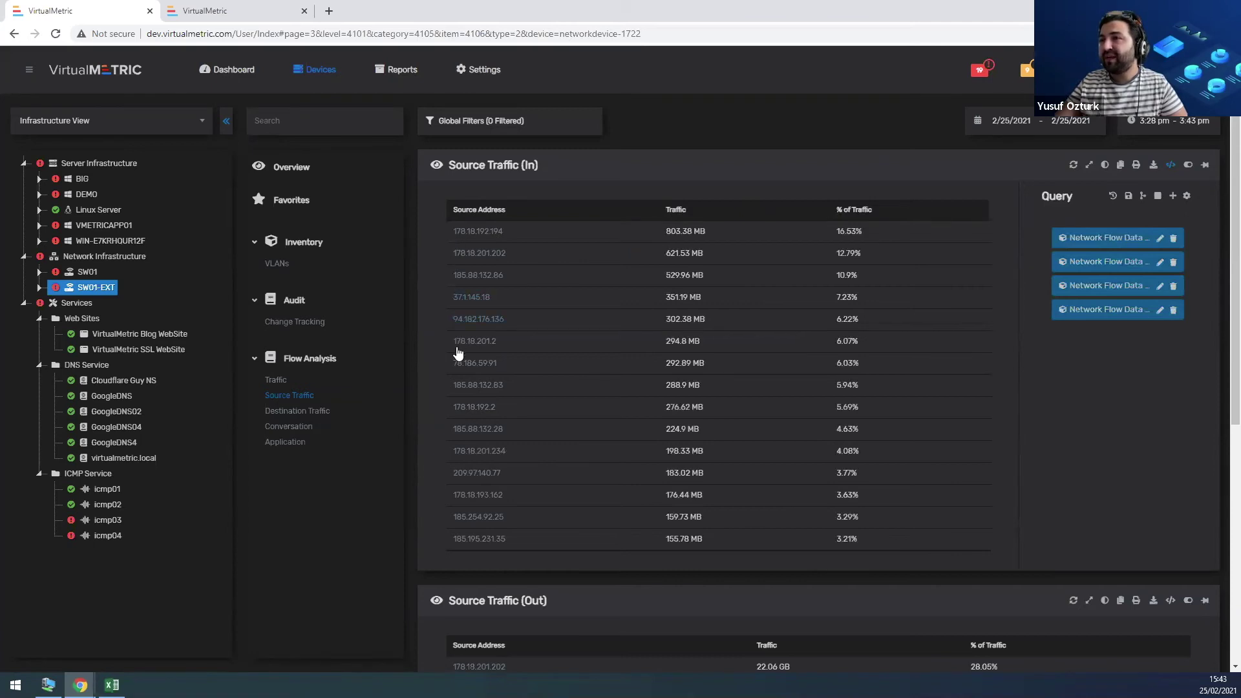
click(1185, 197)
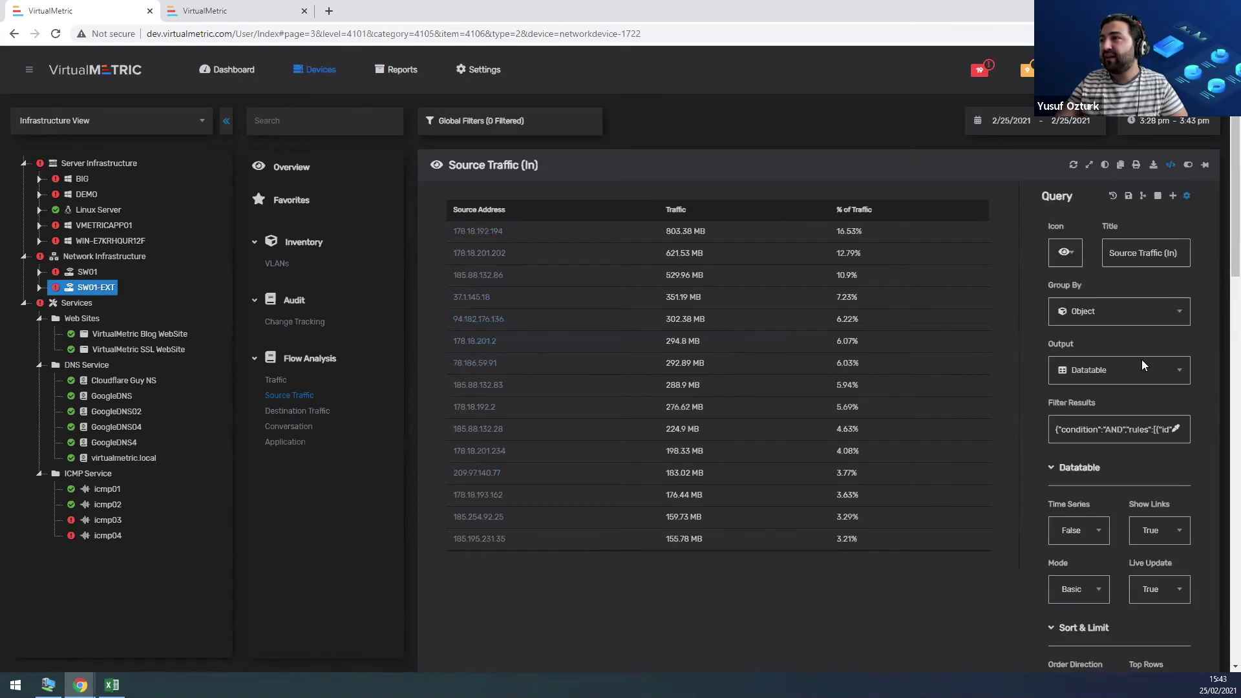
click(1184, 439)
Try filtering Source Traffic (In) with an added rule: Source Address begins with 37.1.
click(711, 151)
click(555, 285)
click(534, 308)
click(649, 288)
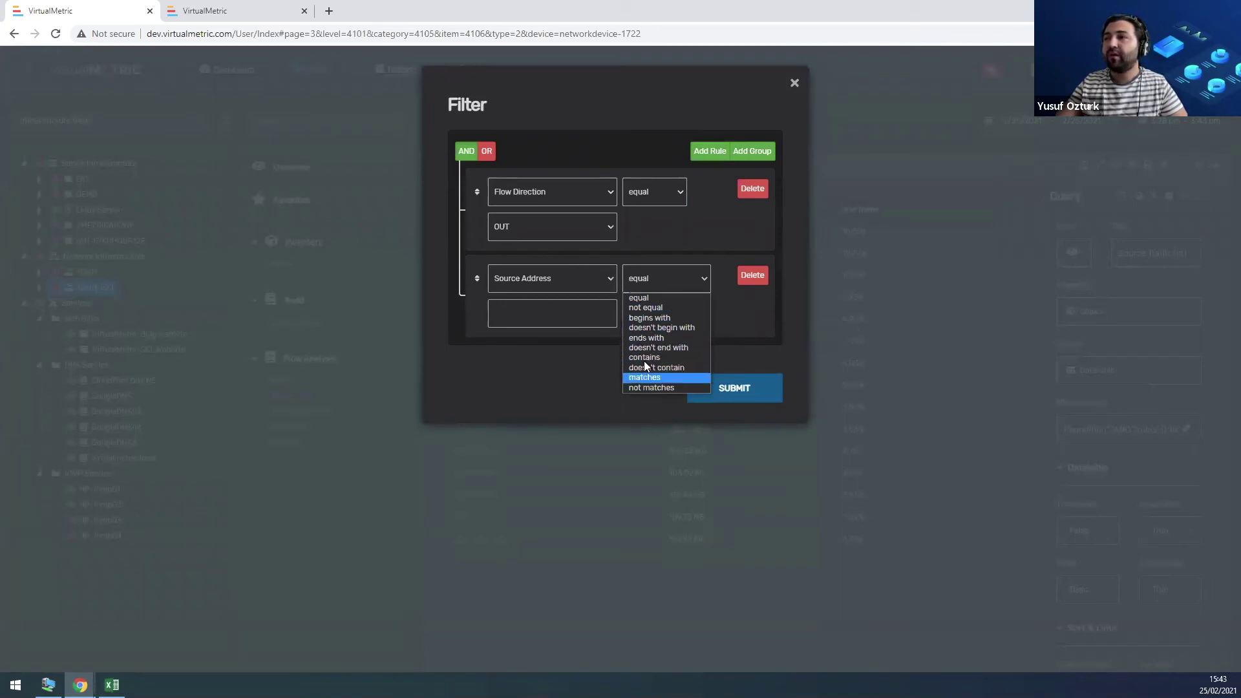
click(649, 317)
click(559, 310)
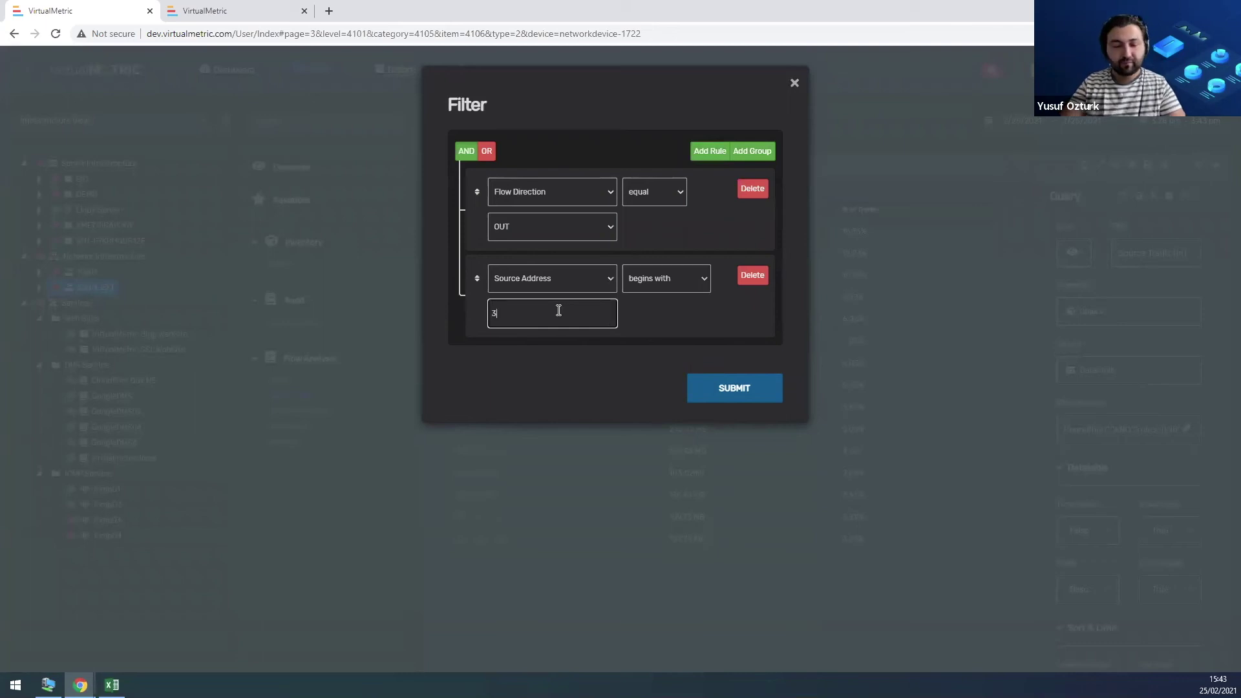
text(37.1)
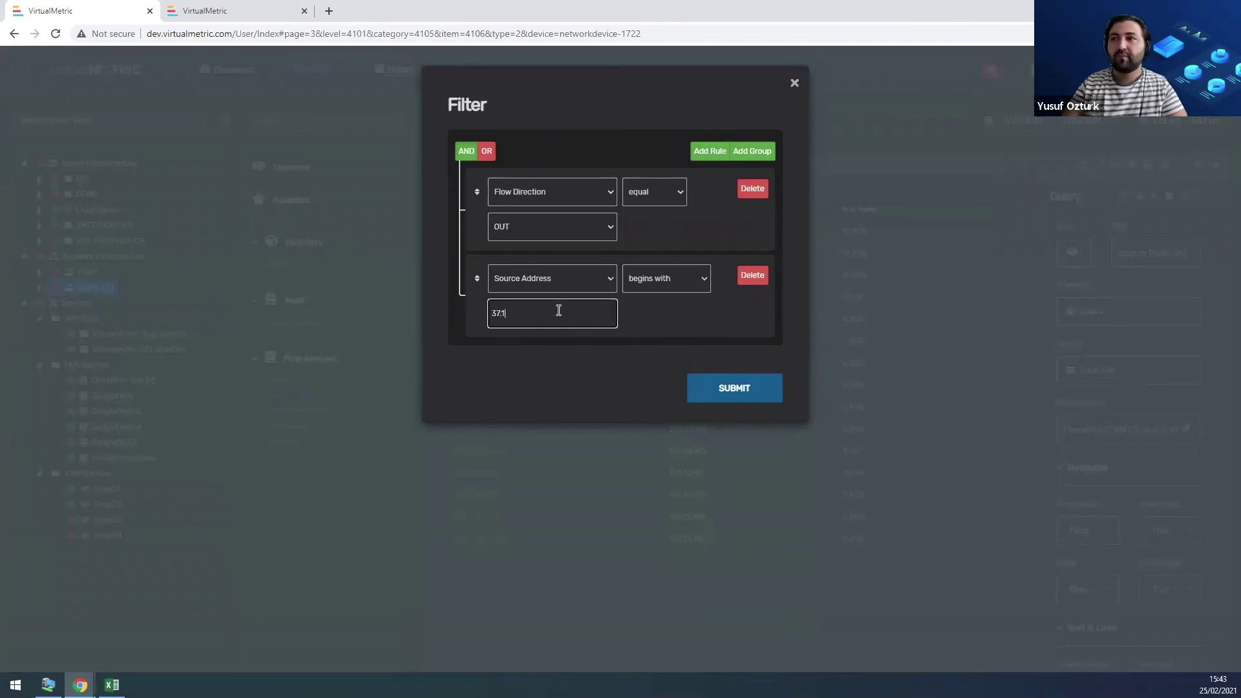
click(733, 392)
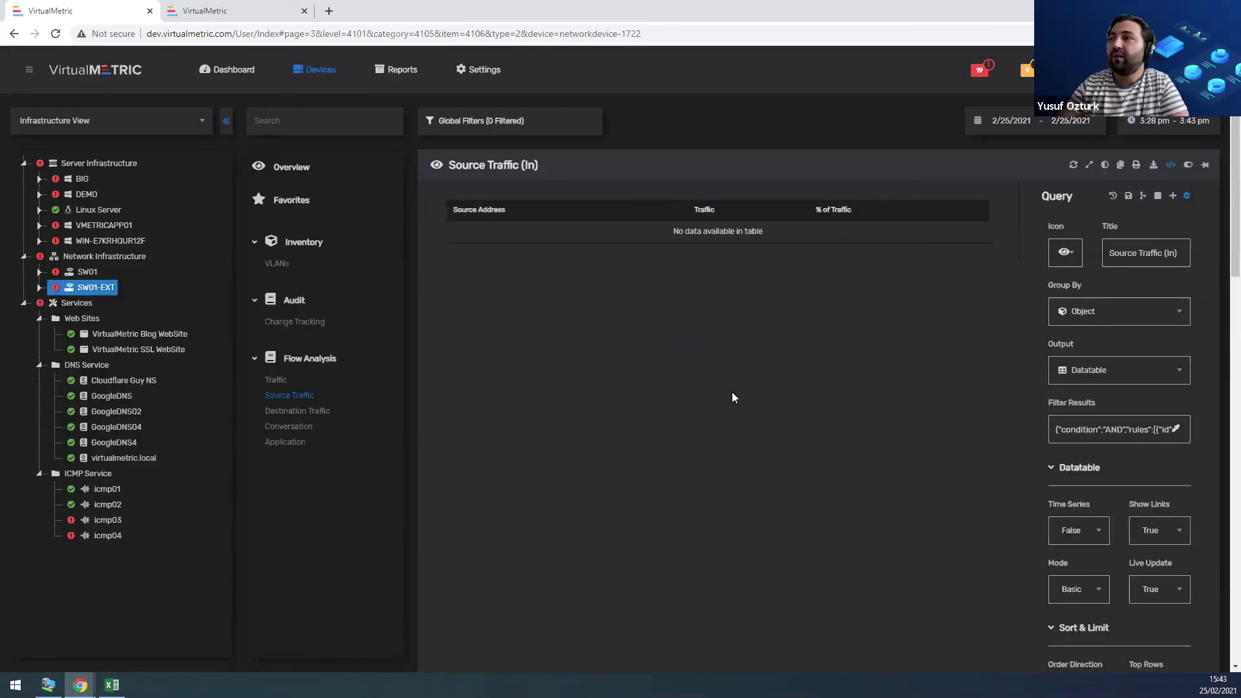
Delete the Source Address rule from the Source Traffic (In) filter and apply the change.
click(1093, 429)
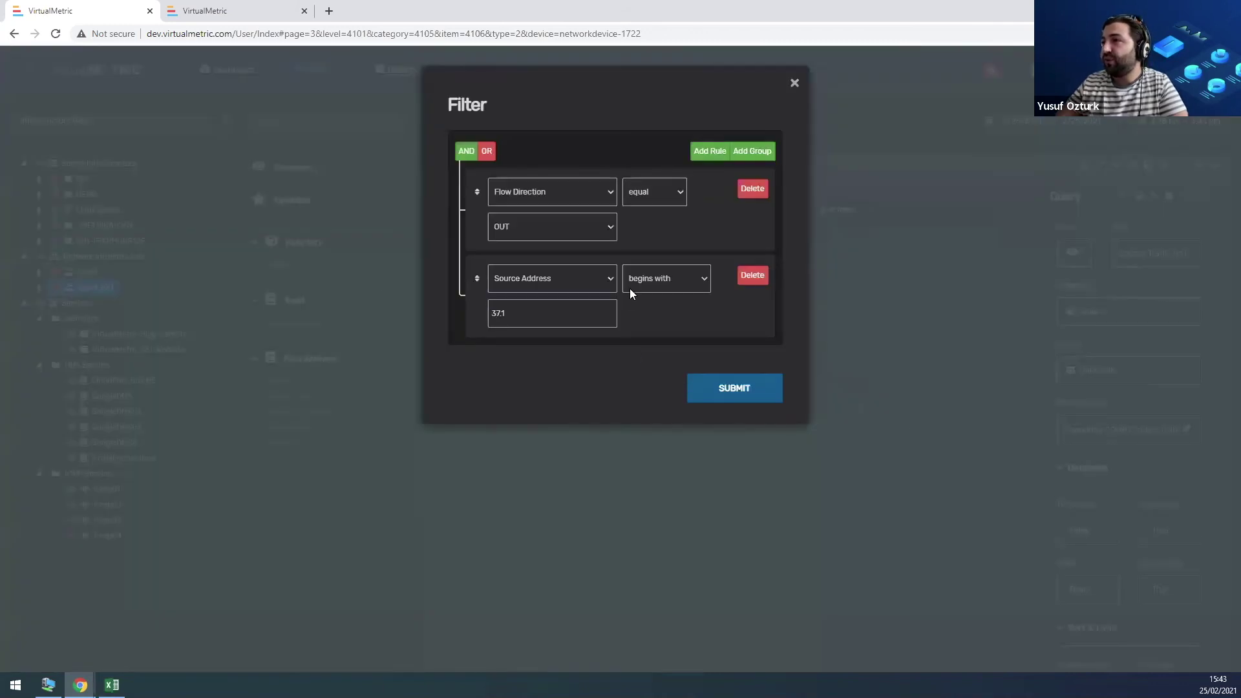
click(753, 276)
click(737, 302)
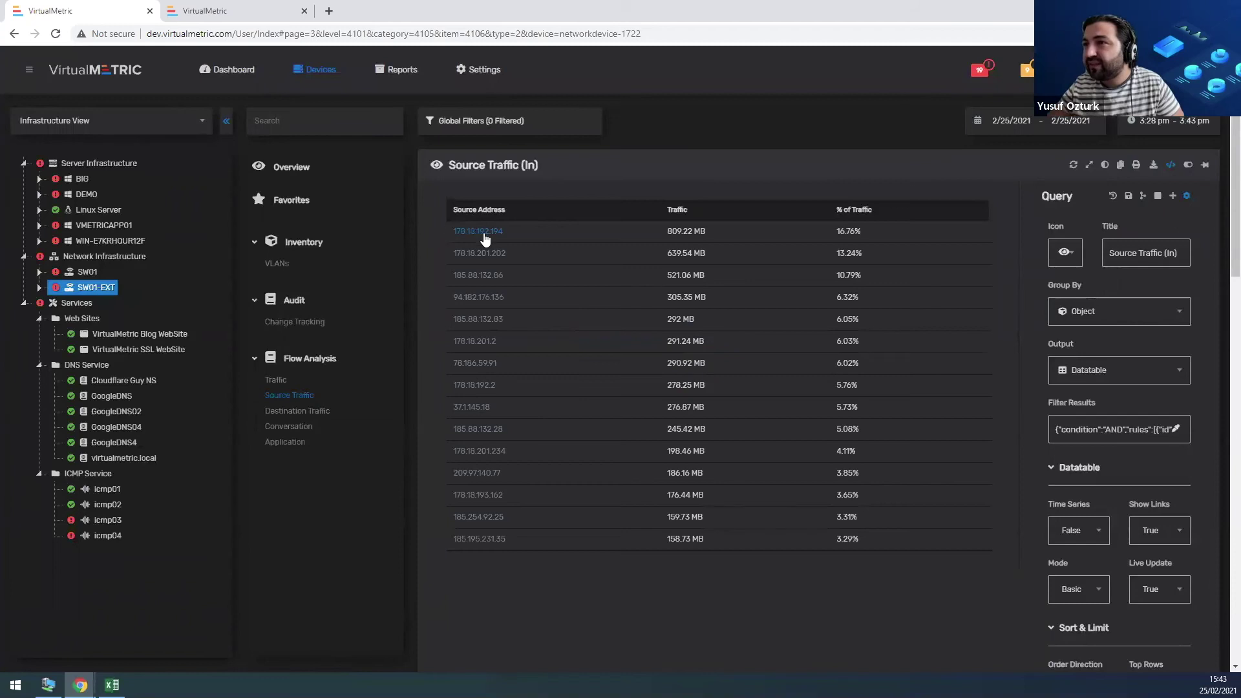
Filter Source Traffic (In) with an added rule, Source Address contains 178.18, and examine the listed traffic and percentages.
click(1175, 431)
click(717, 156)
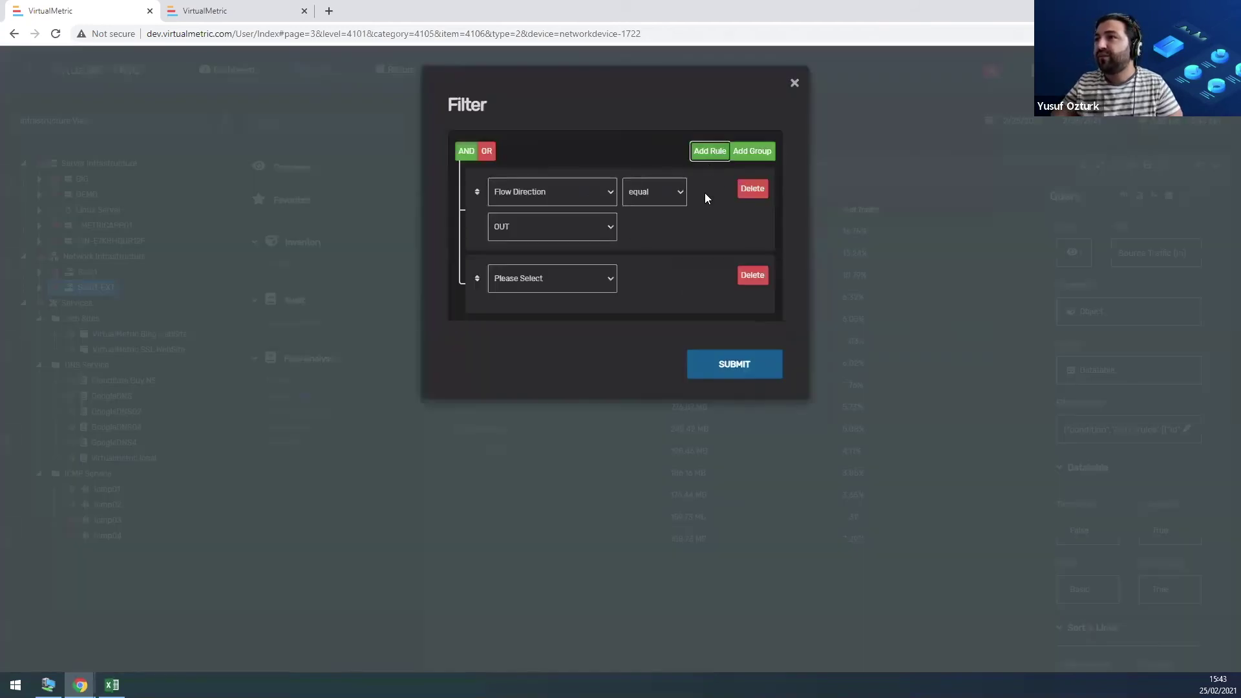
click(544, 281)
click(514, 309)
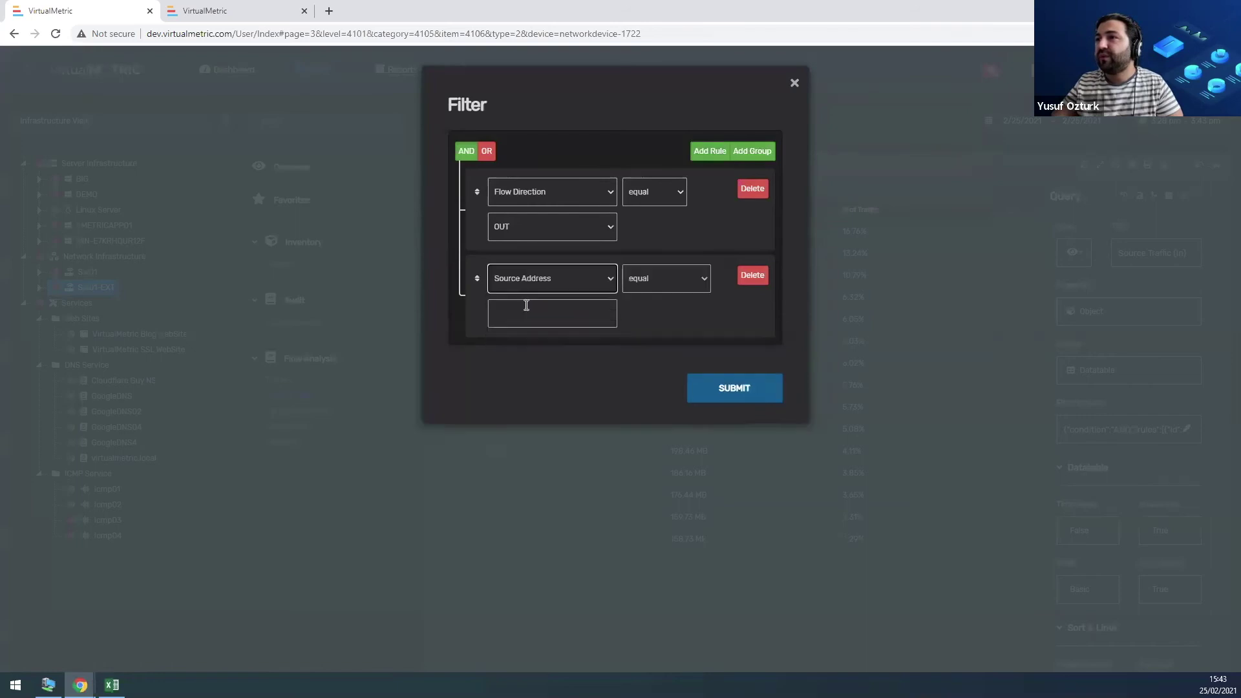
click(656, 285)
click(643, 358)
click(556, 311)
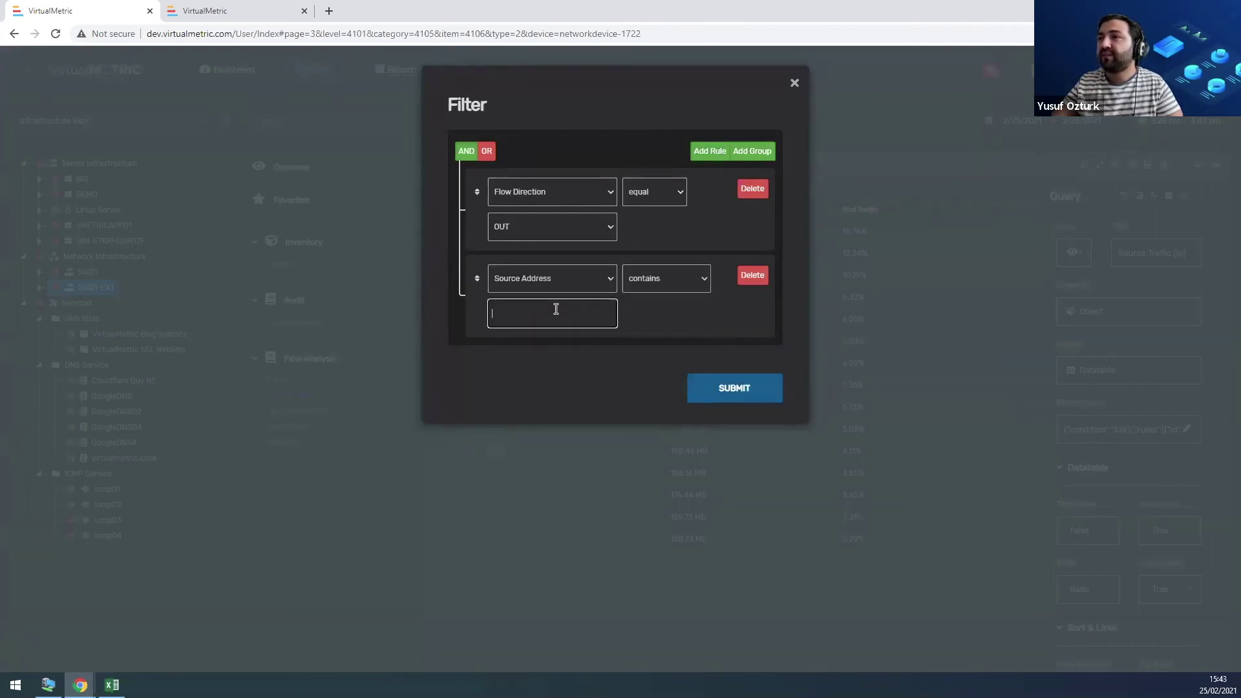
text(178.18)
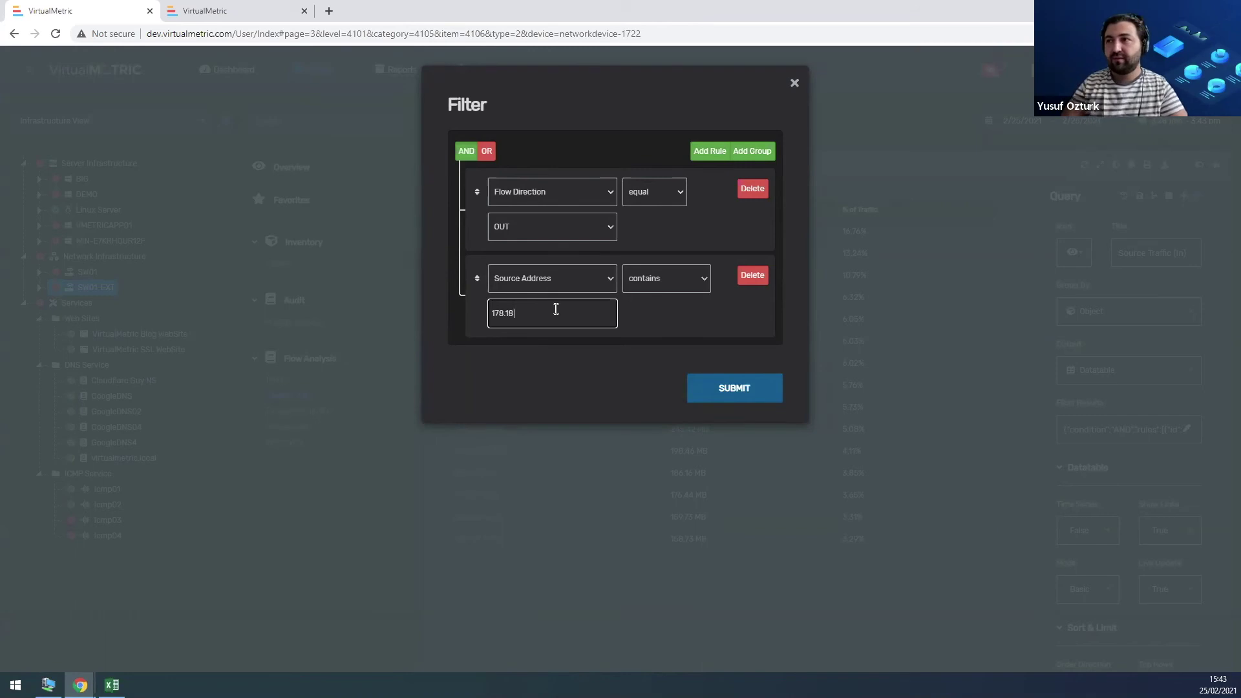
click(728, 385)
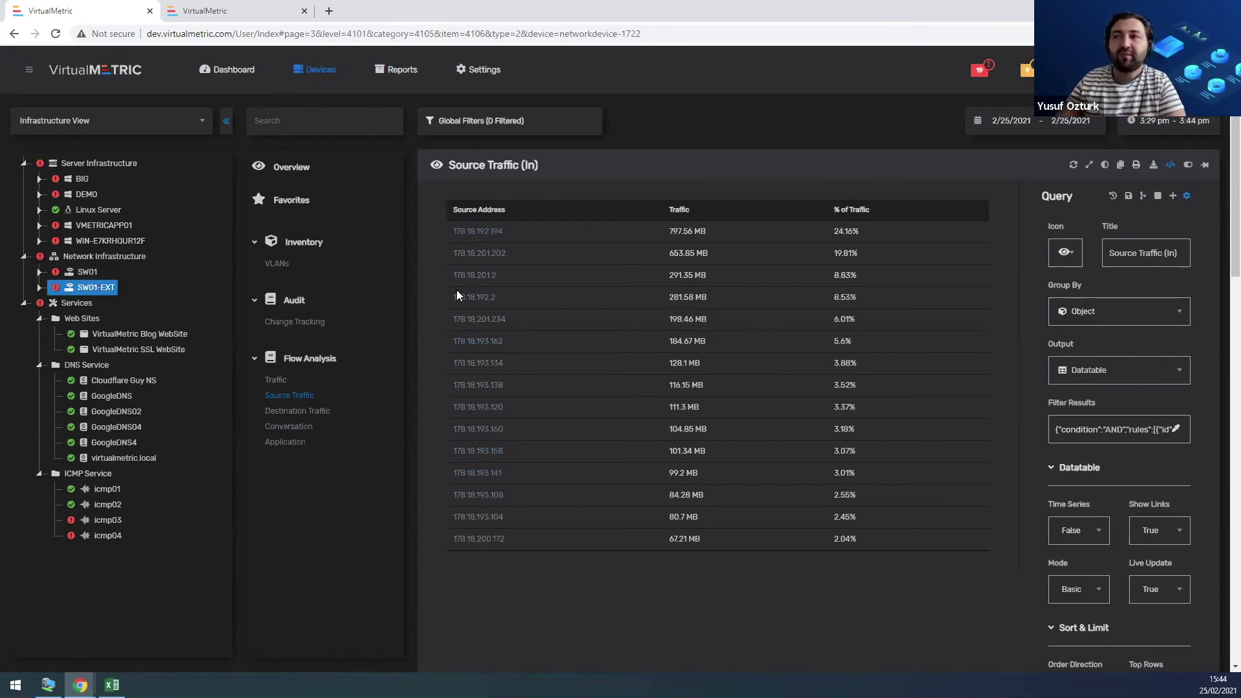
drag(674, 229, 697, 451)
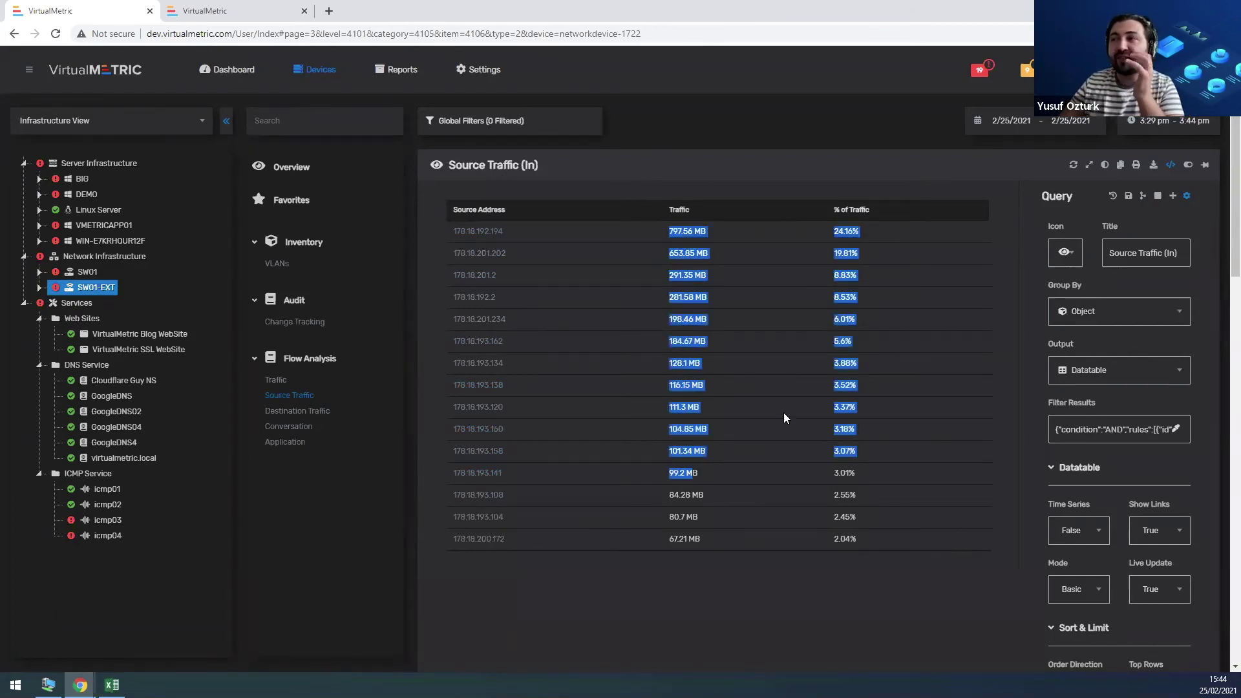
Examine the source addresses and traffic listed in the Source Traffic (Out) table of SW01-EXT.
scroll(781, 393, down, 10)
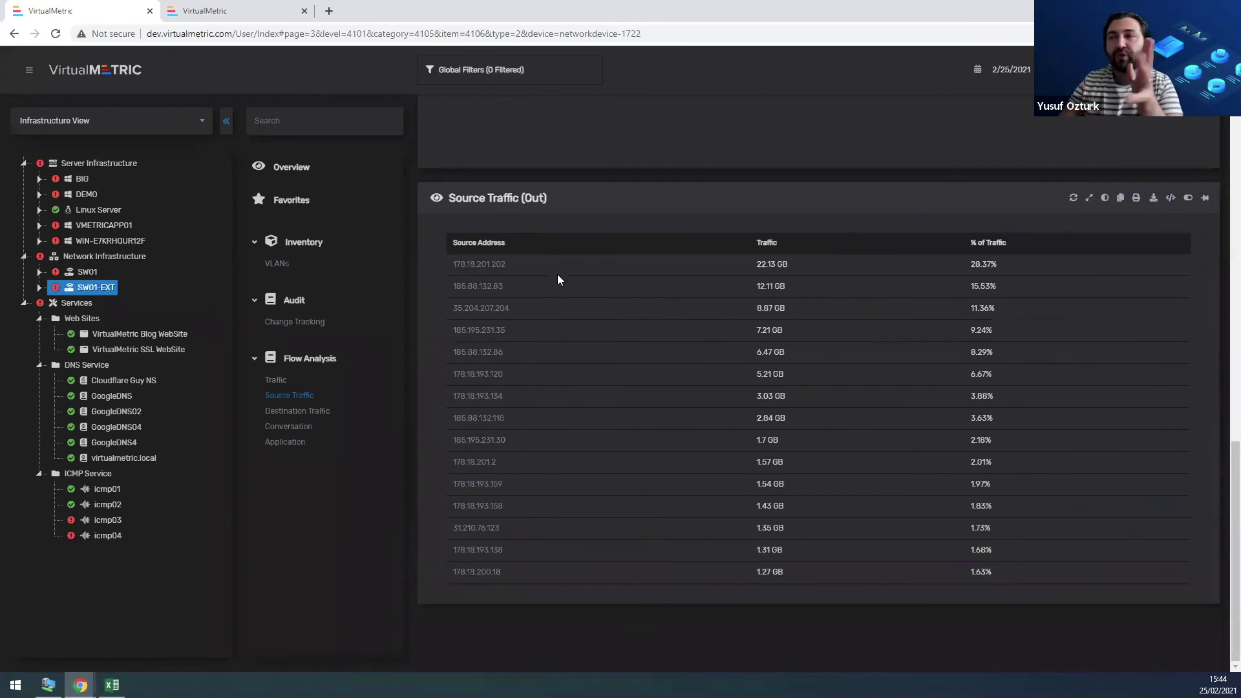
drag(494, 247, 472, 296)
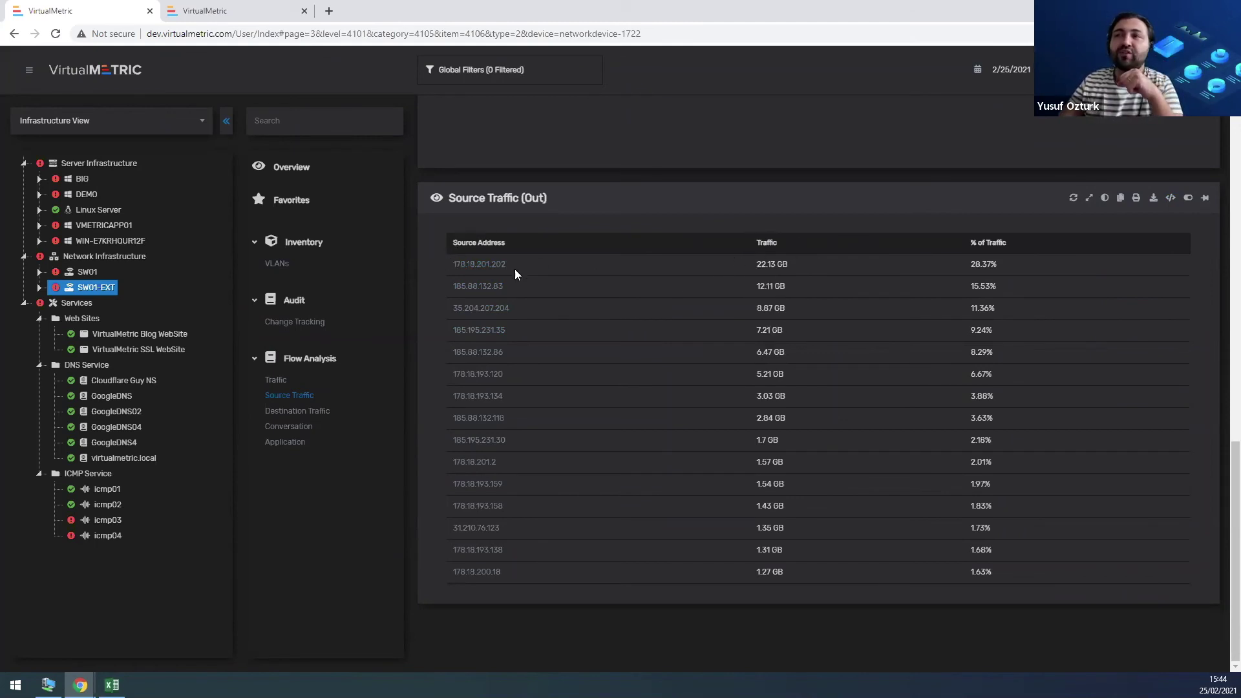
scroll(569, 272, up, 4)
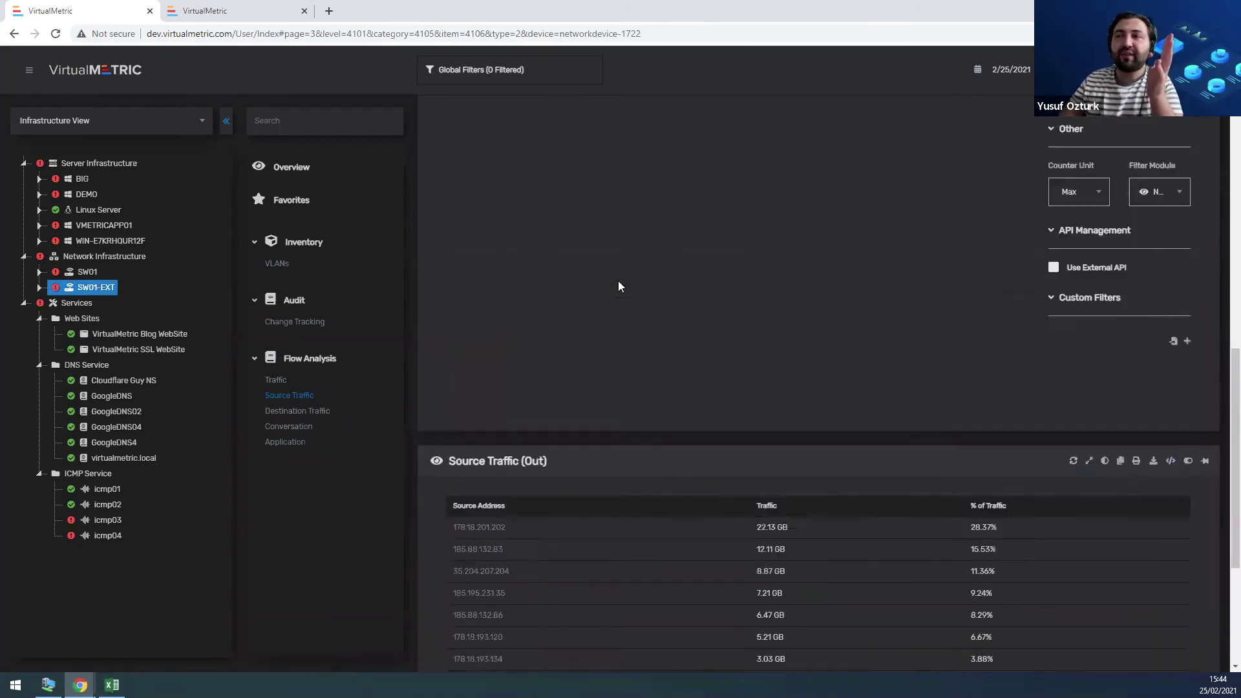
scroll(618, 281, up, 12)
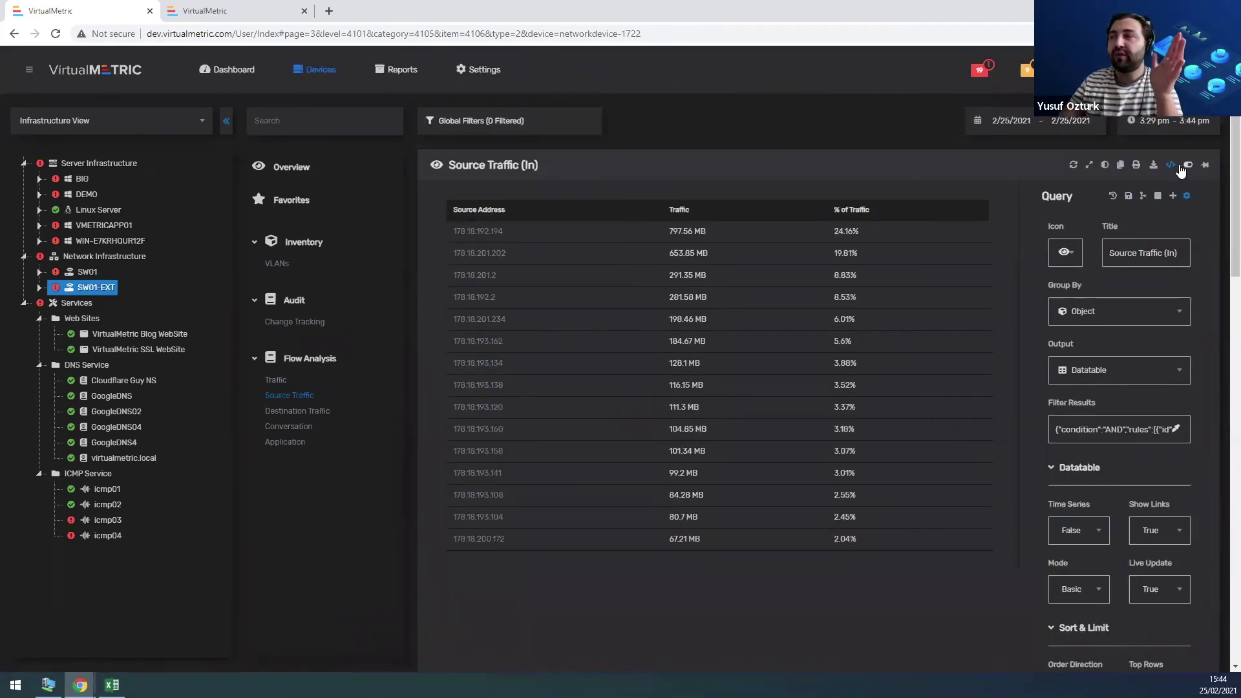
Close the query settings of Source Traffic (In) and review the listed source addresses in both tables.
click(1177, 166)
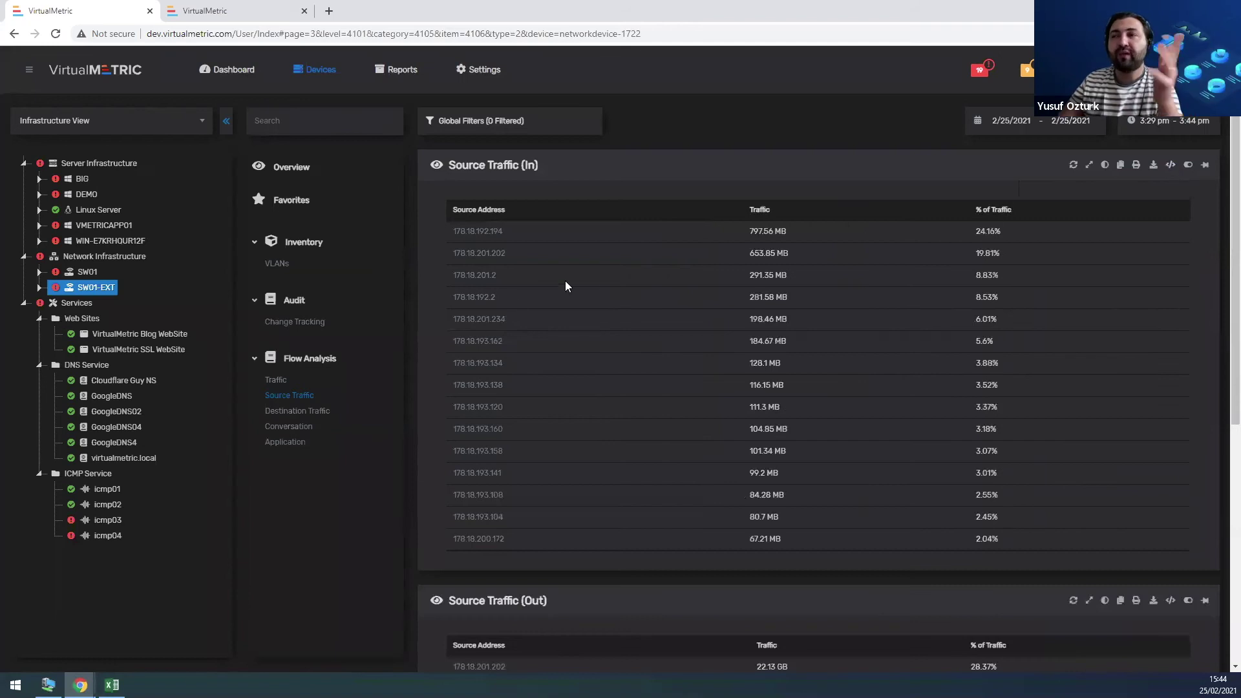
mouse_move(474, 234)
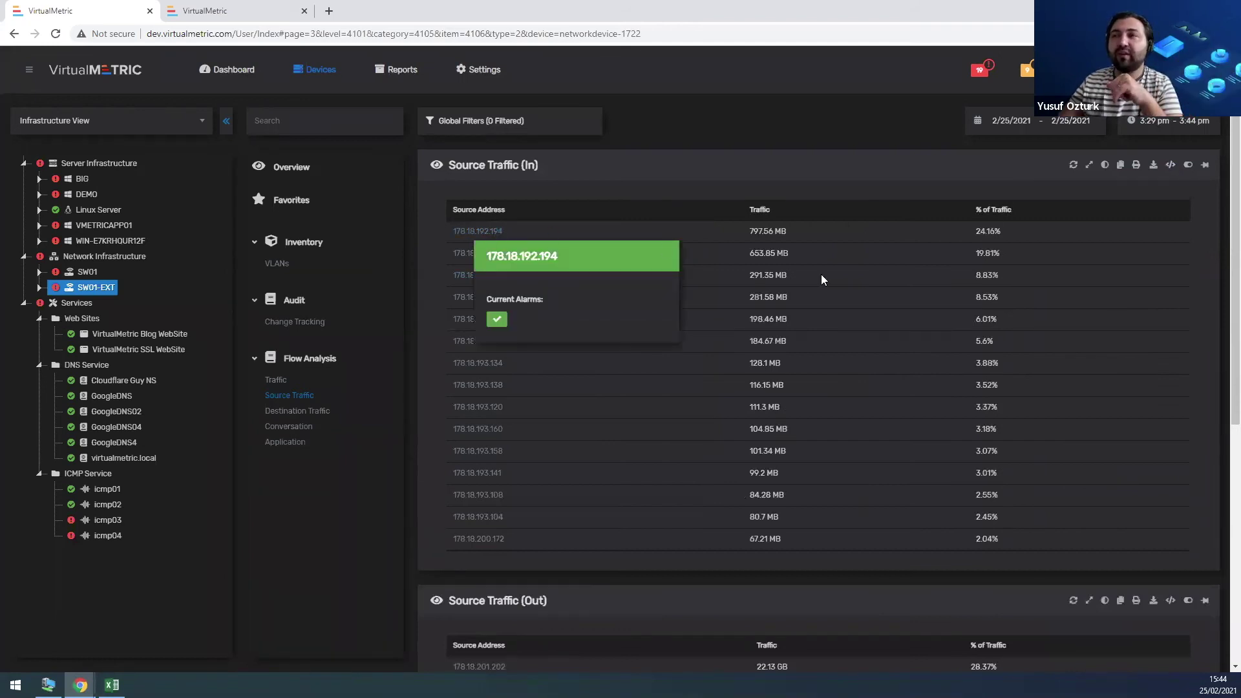
scroll(682, 341, down, 6)
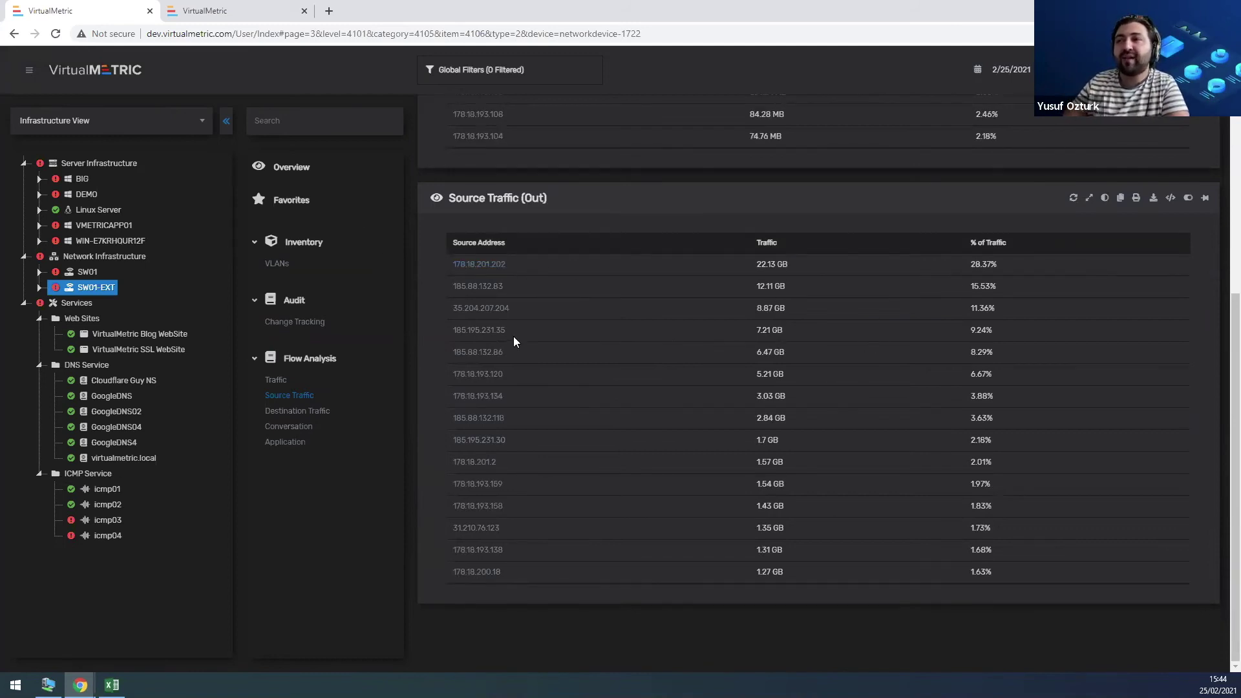
Show the Destination Traffic flow analysis of SW01-EXT and examine its incoming and outgoing addresses and traffic.
click(316, 413)
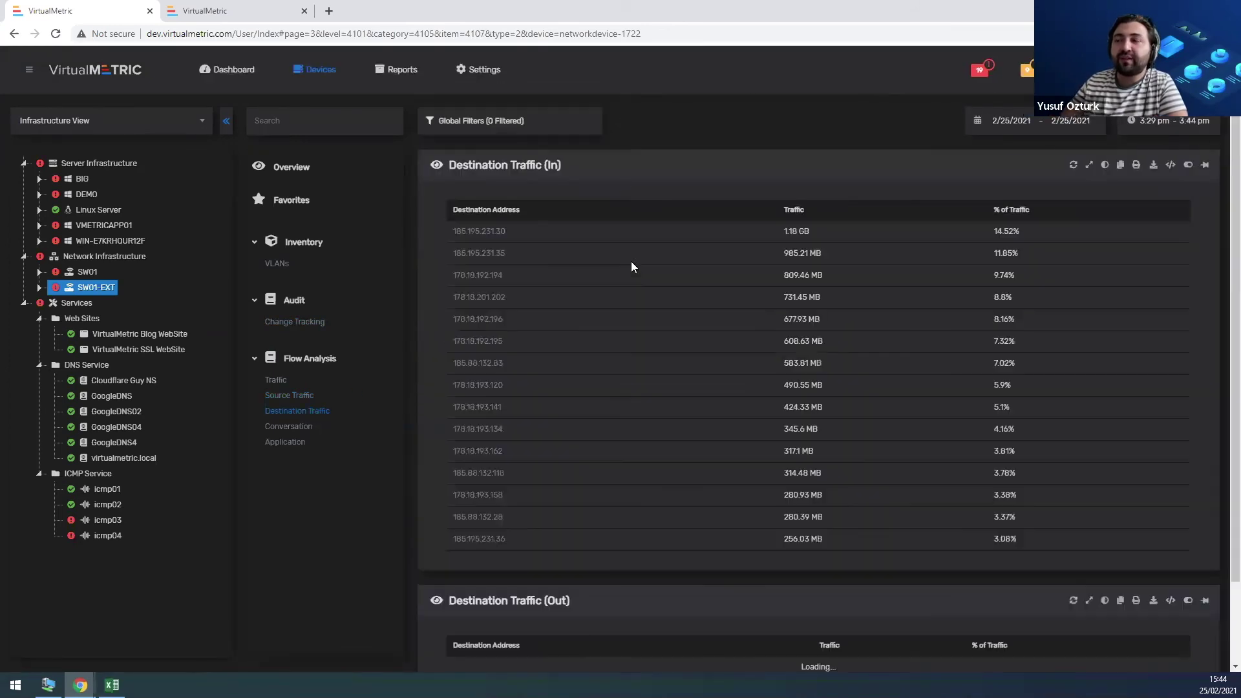
scroll(970, 342, down, 1)
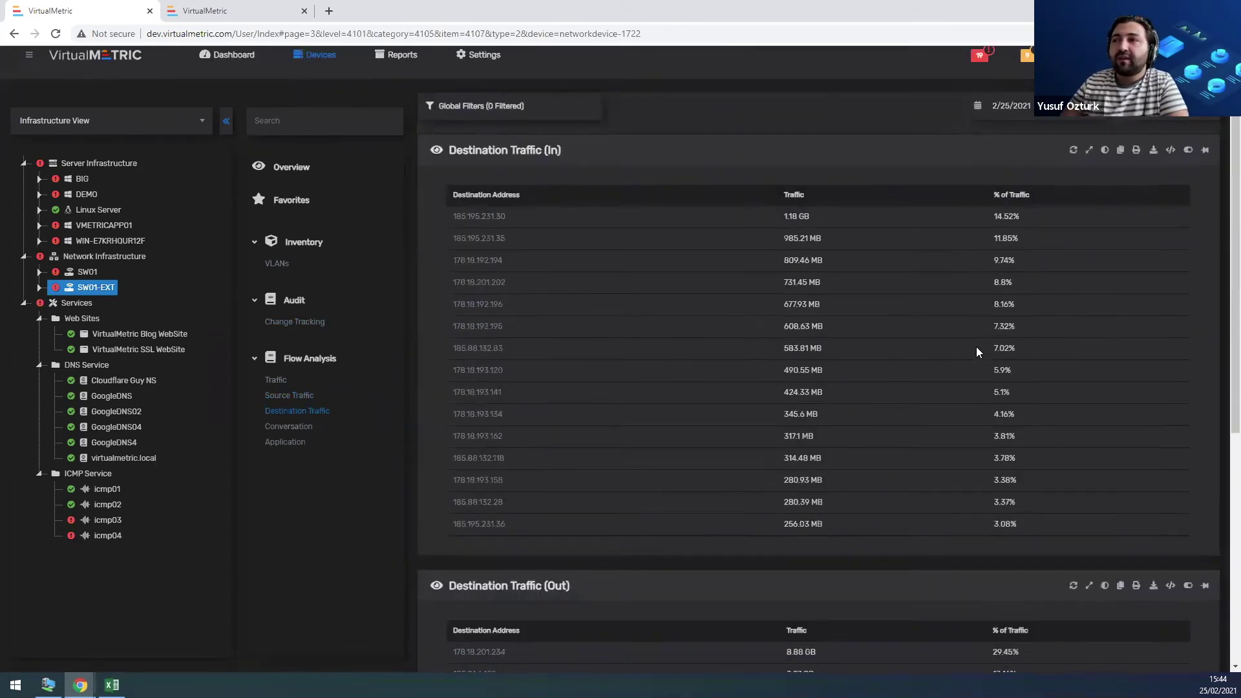
scroll(978, 352, up, 1)
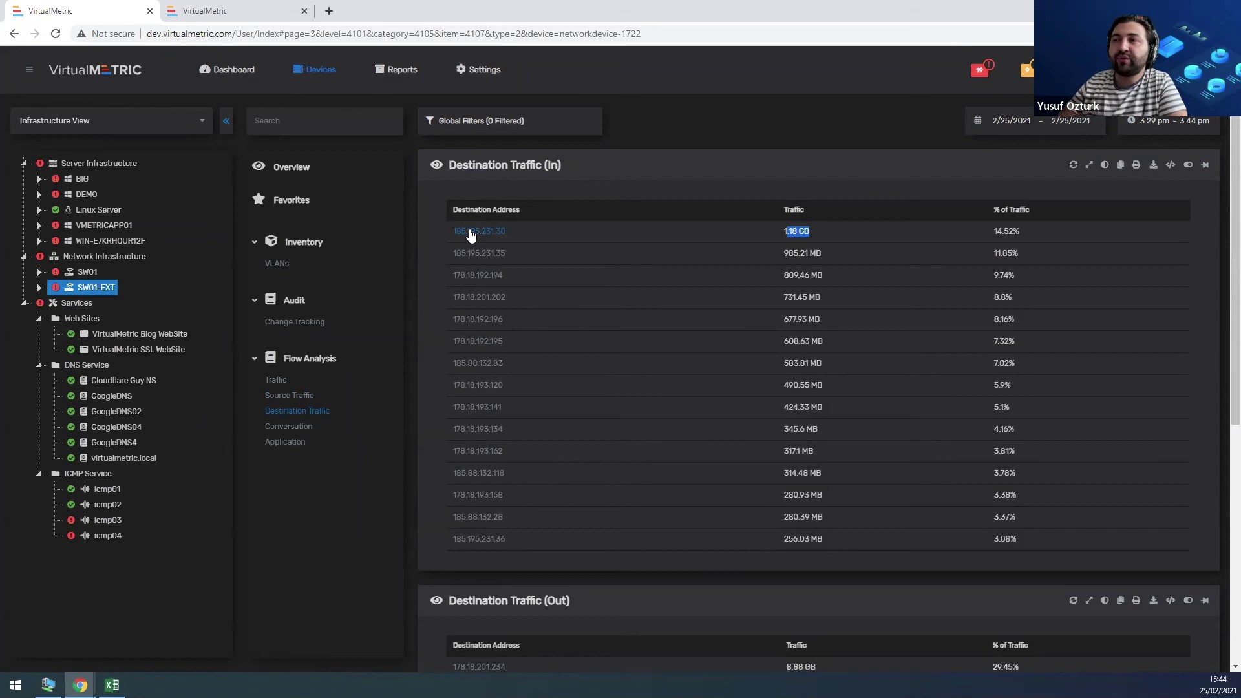
scroll(615, 304, down, 3)
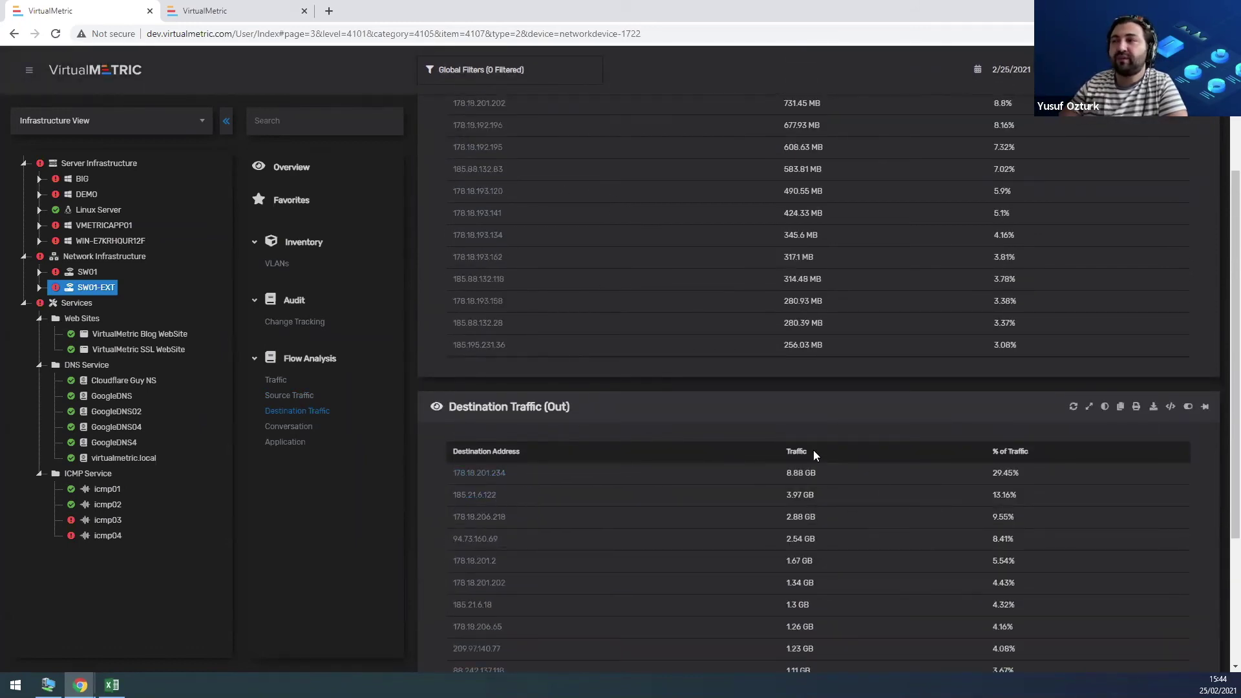
click(929, 496)
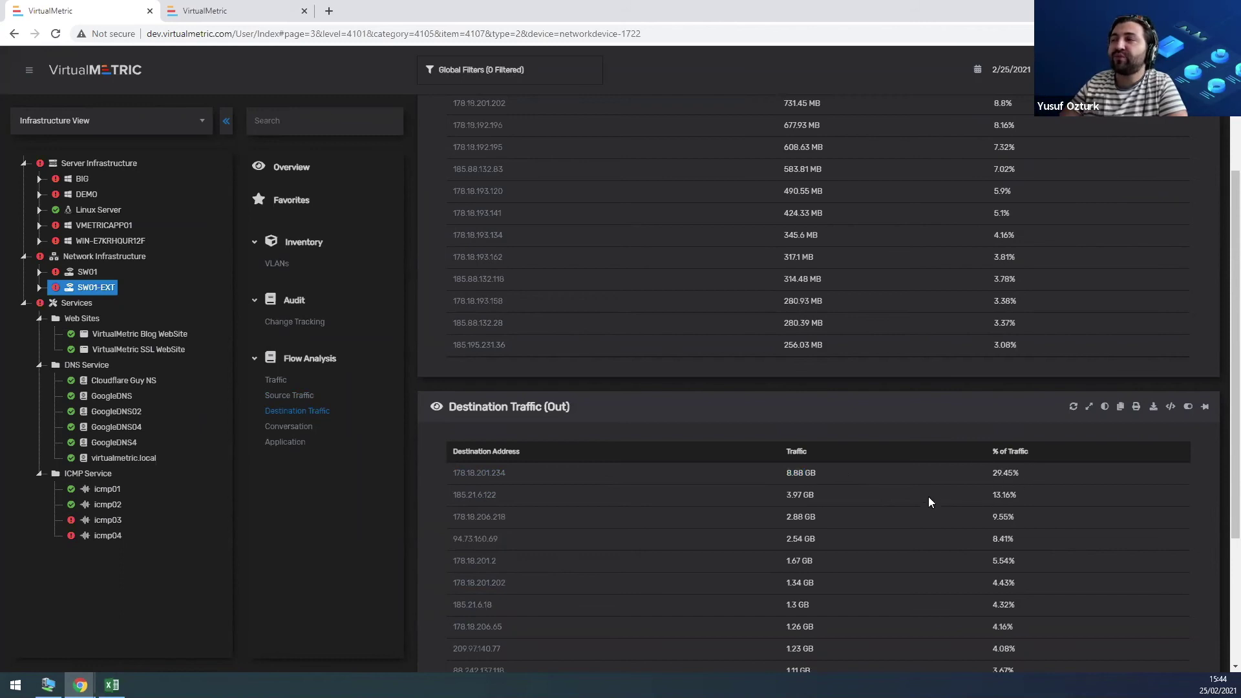
Show the Conversation flow analysis of SW01-EXT and examine the Message Submission (Sendmail) entry's application name, traffic and share.
click(299, 431)
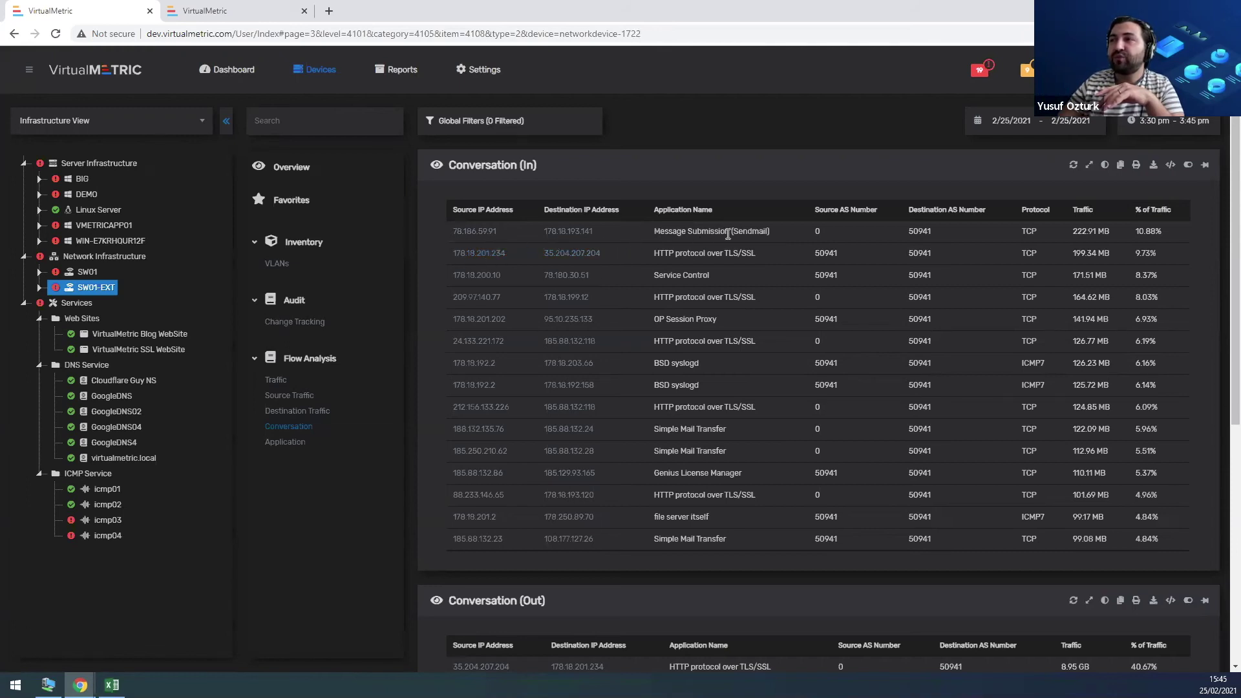
drag(682, 230, 770, 229)
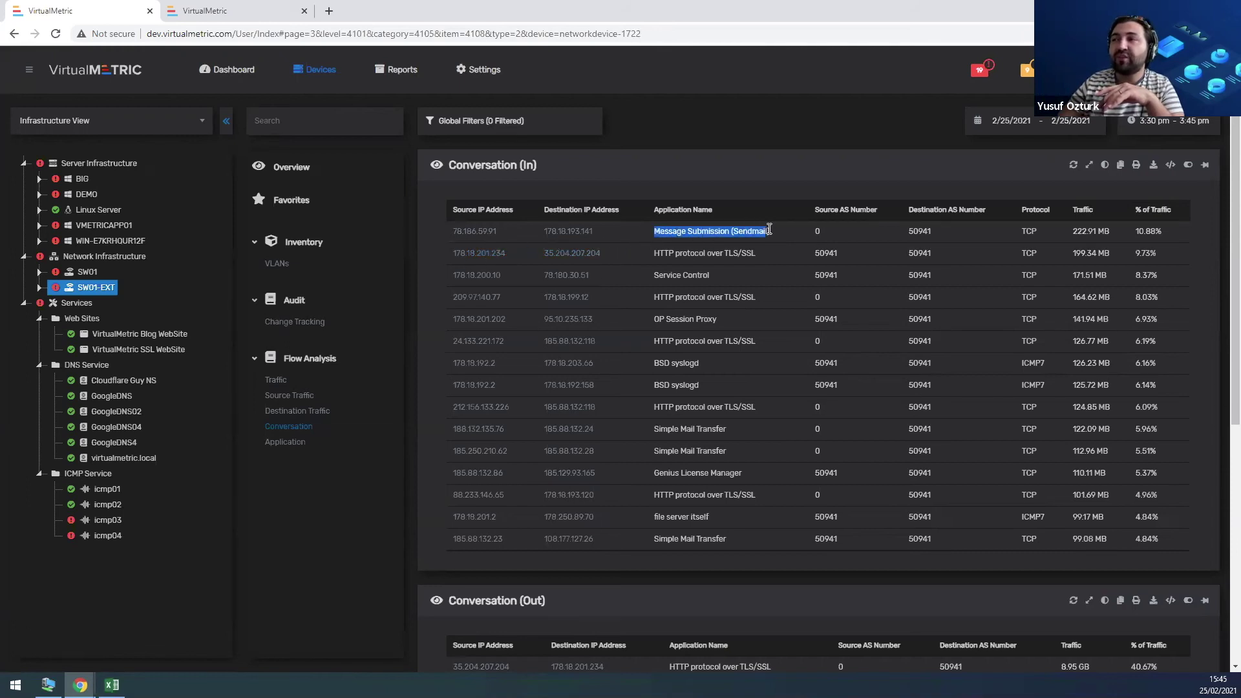
click(694, 246)
drag(659, 231, 782, 237)
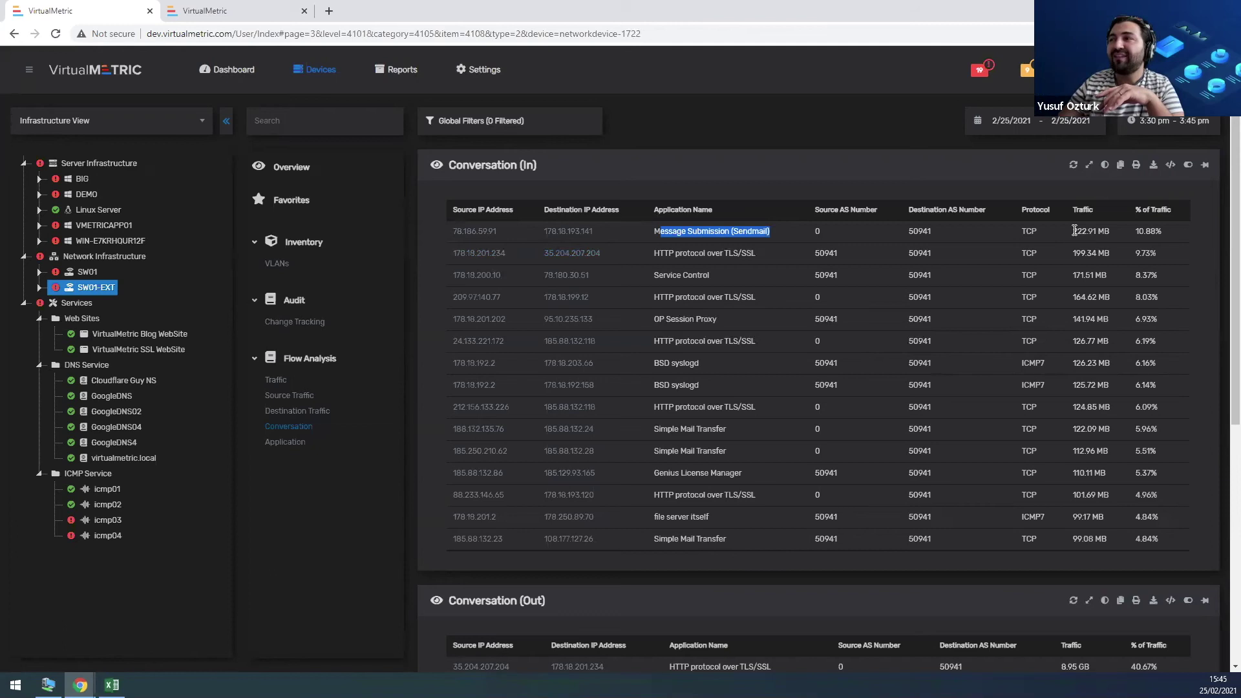
drag(1073, 230, 1101, 231)
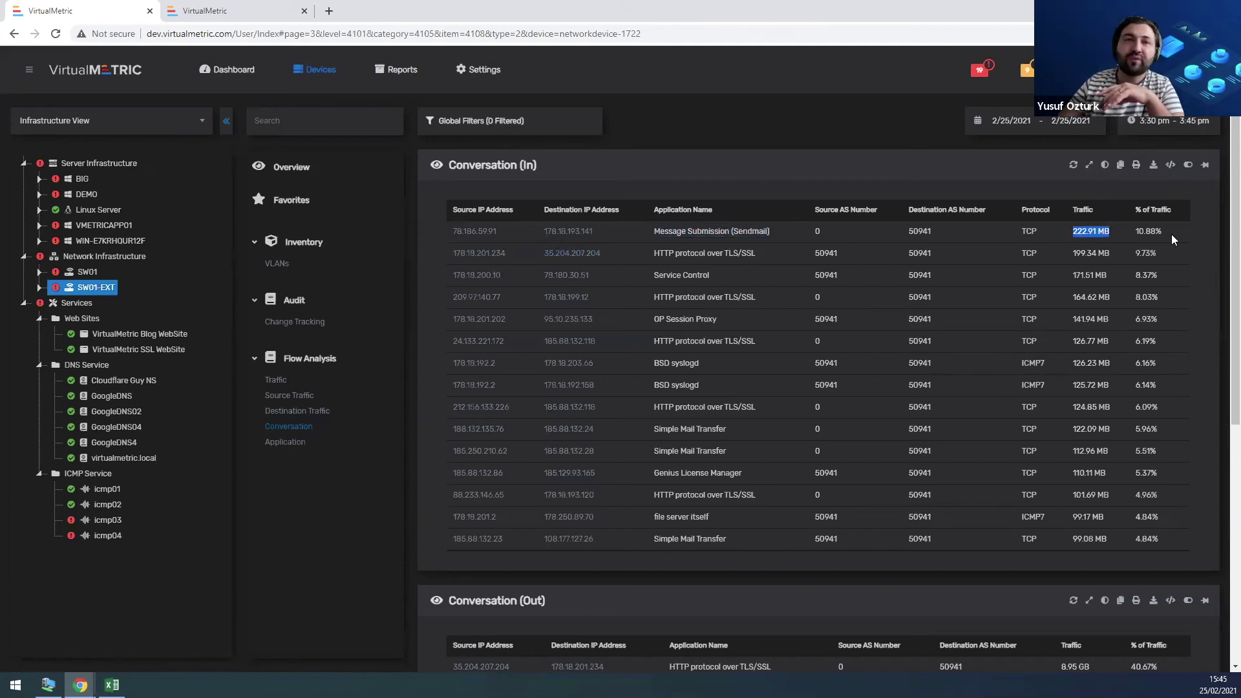
drag(1136, 231, 1163, 231)
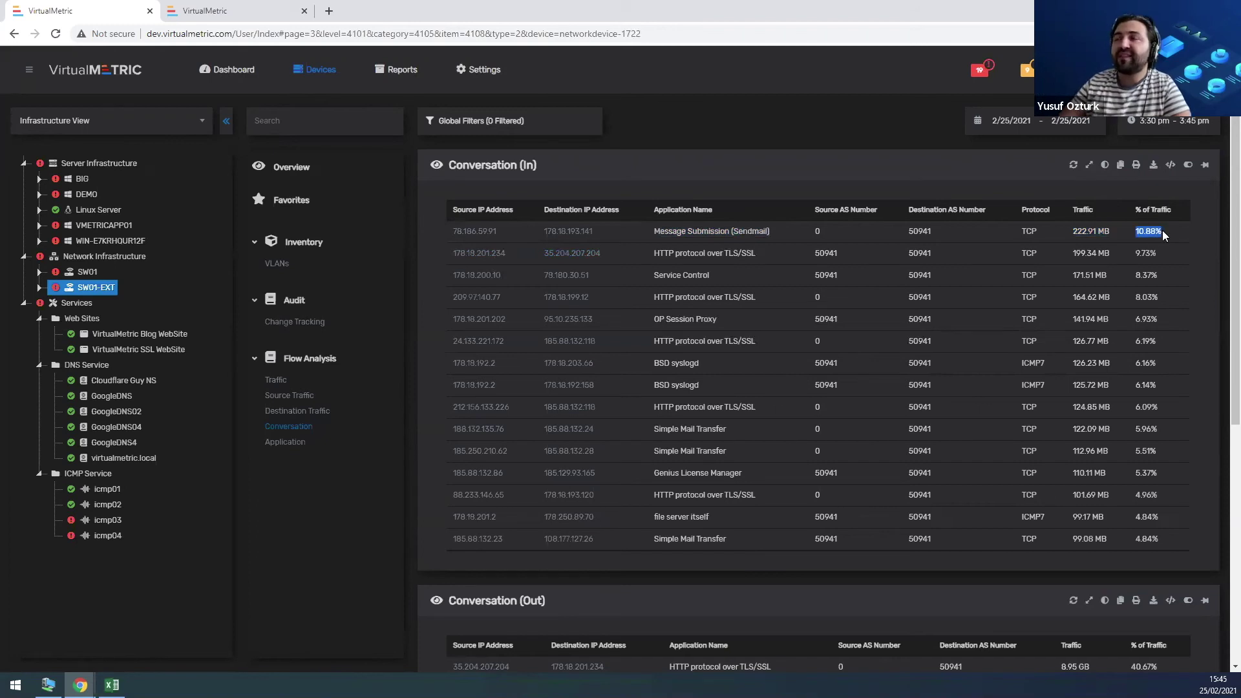
click(706, 165)
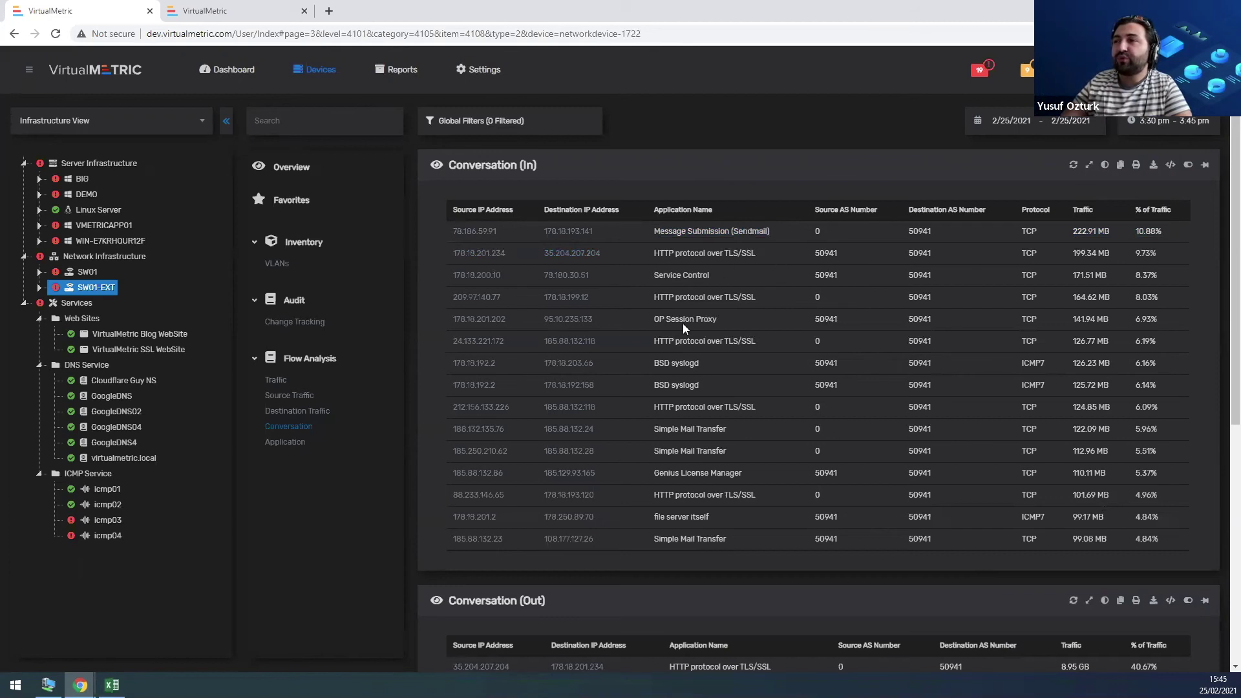
Compare the BSD syslogd, Sendmail and HTTP over TLS/SSL entries in Conversation (In), and review Conversation (Out).
drag(656, 361, 707, 361)
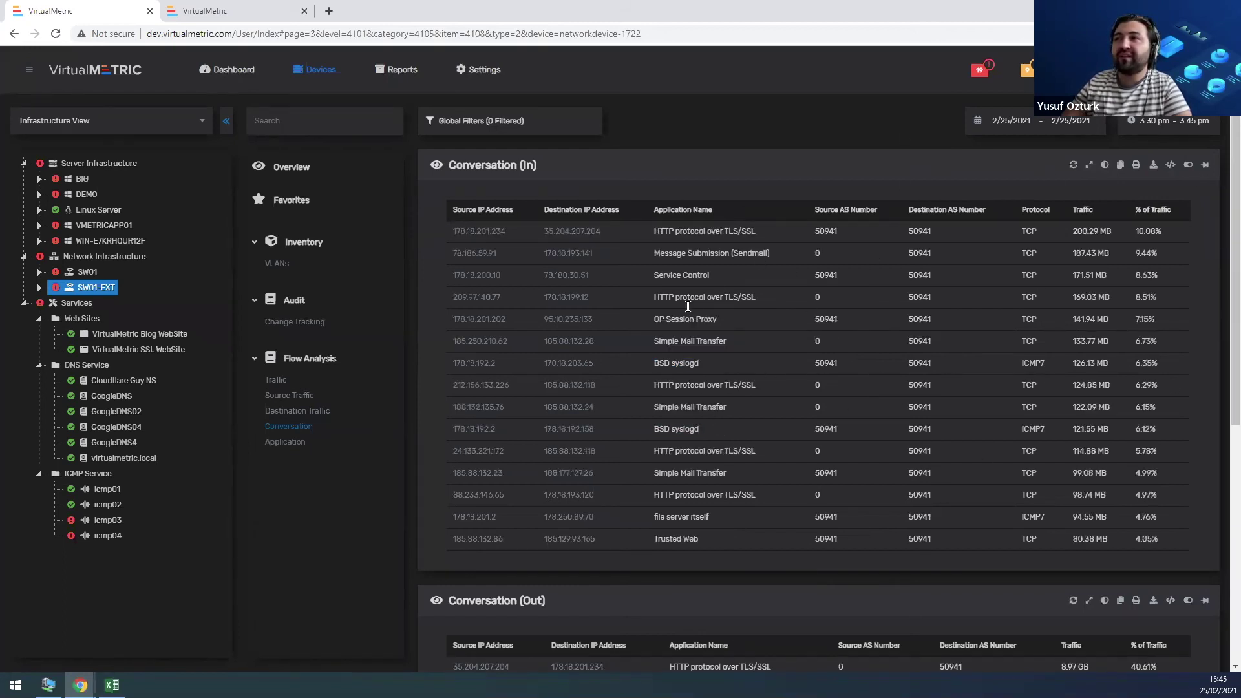
drag(656, 253, 771, 259)
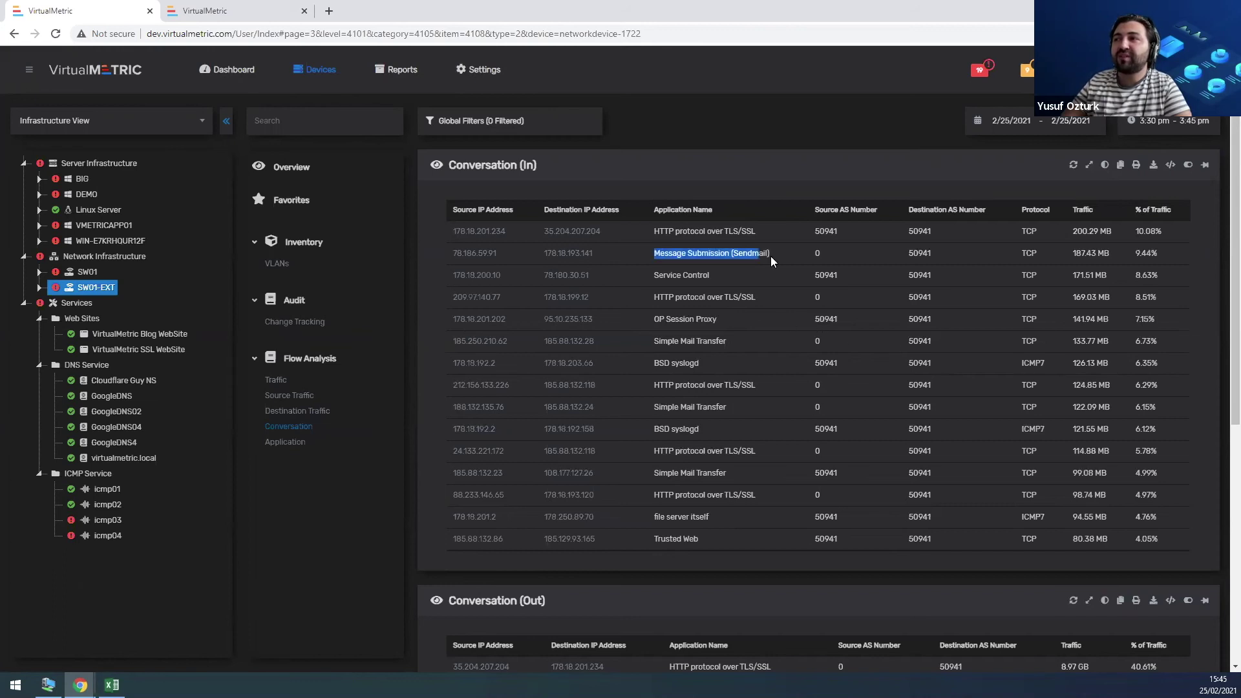
drag(645, 241, 764, 231)
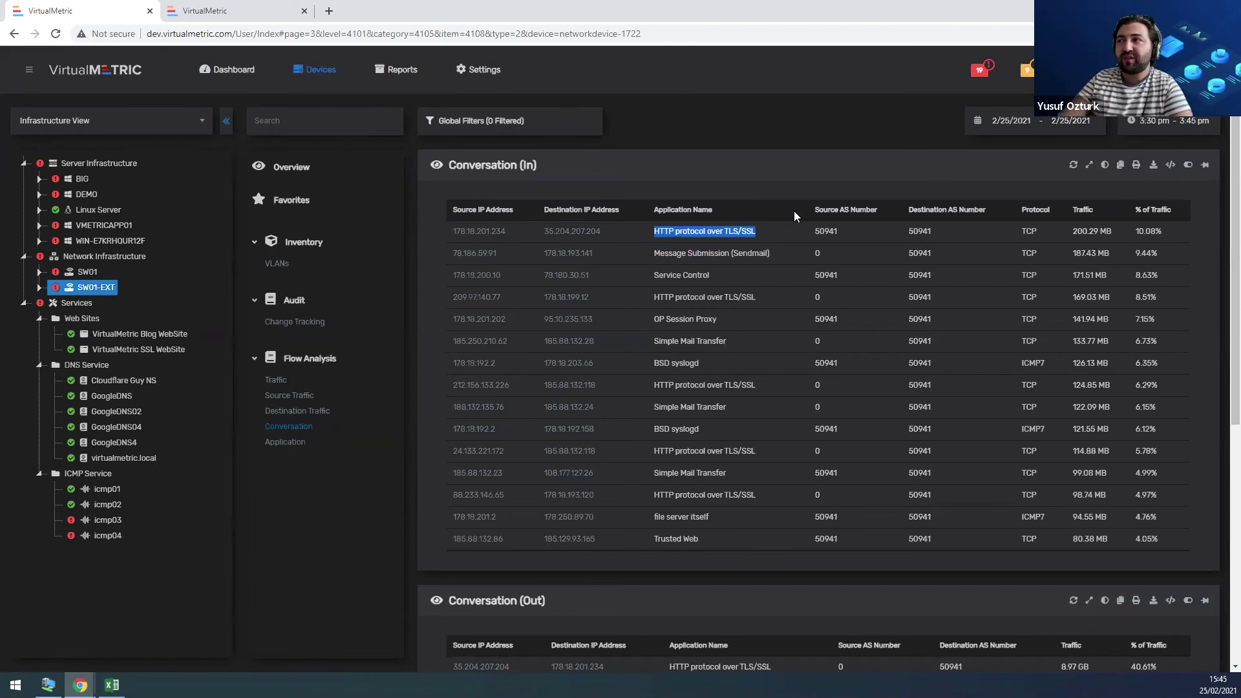
scroll(679, 284, down, 3)
scroll(647, 362, down, 1)
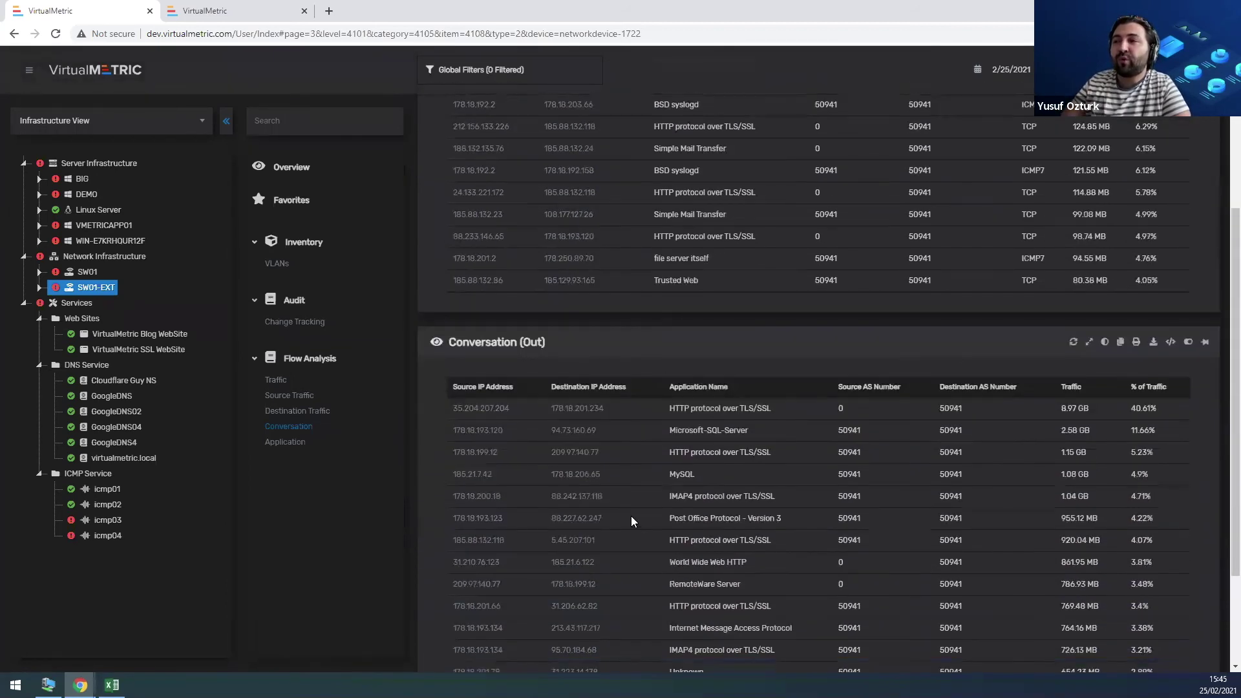
Show the Application flow analysis of SW01-EXT and examine the Application (In) chart and its list of applications.
click(272, 446)
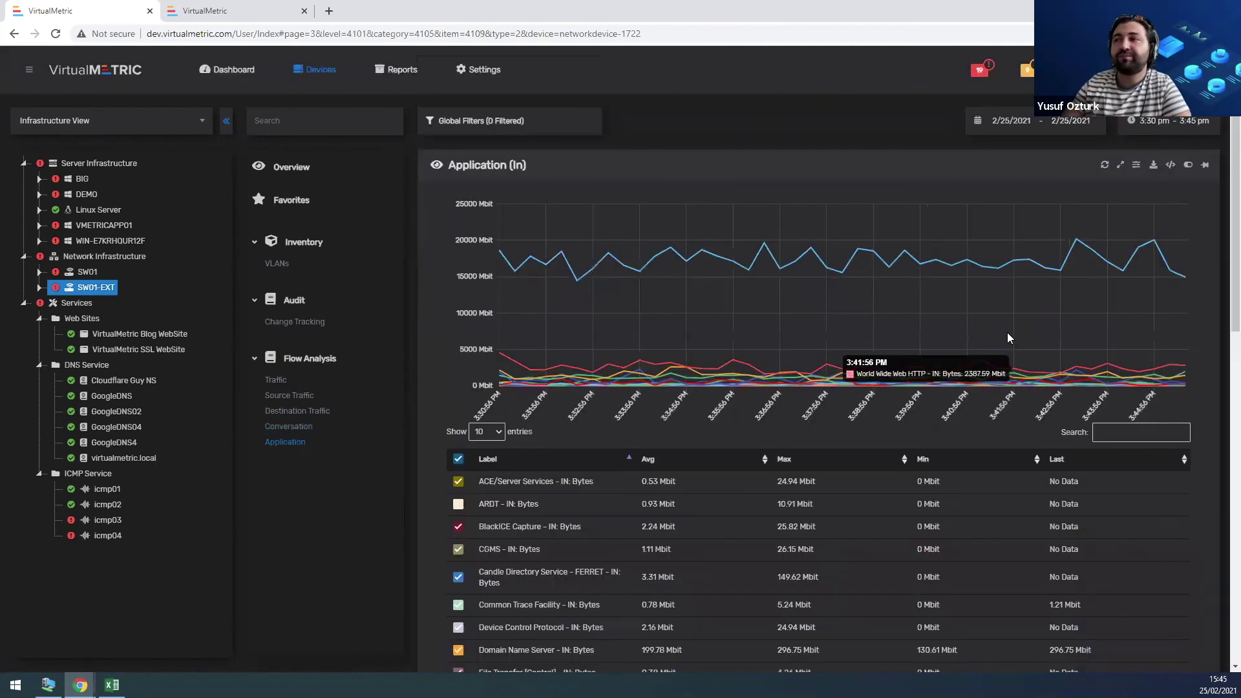
scroll(634, 439, down, 8)
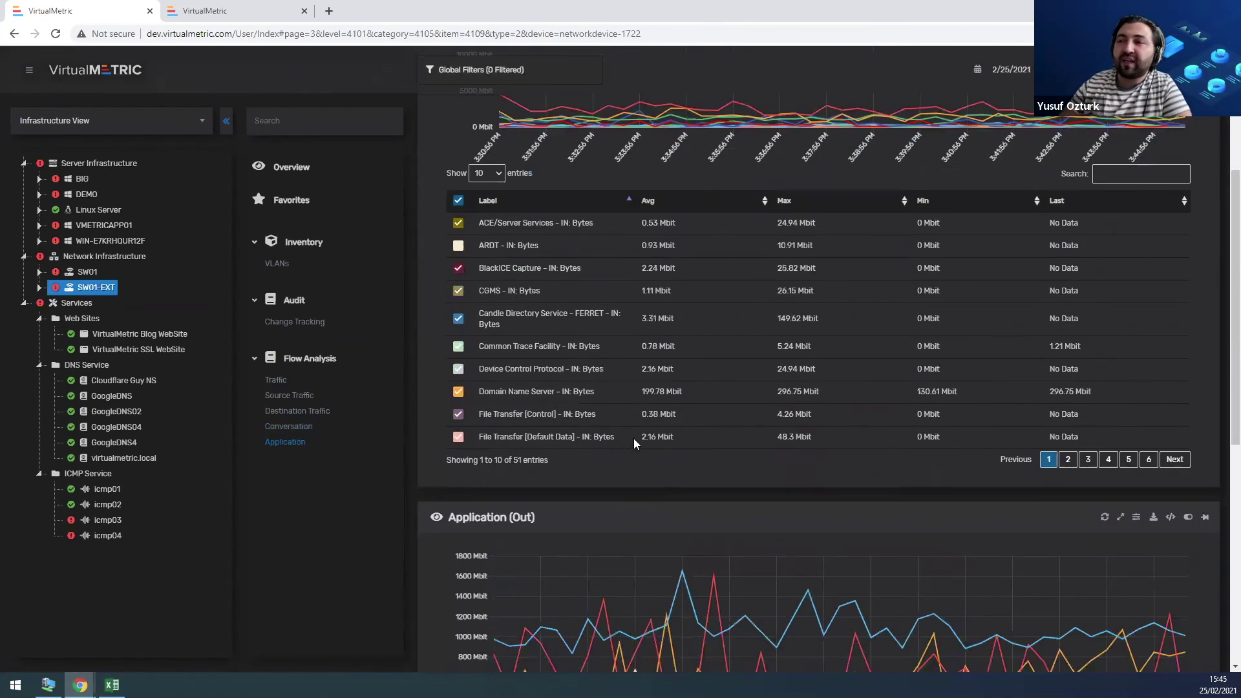
scroll(625, 527, up, 5)
scroll(569, 414, up, 2)
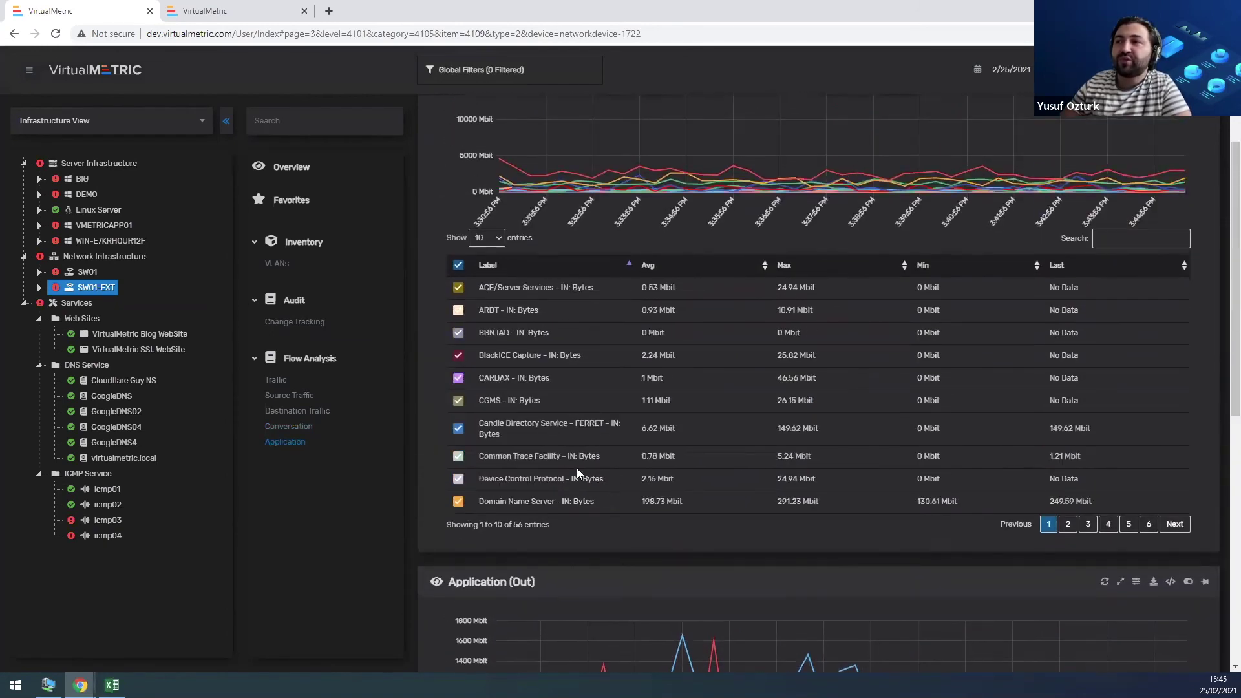
scroll(893, 357, up, 3)
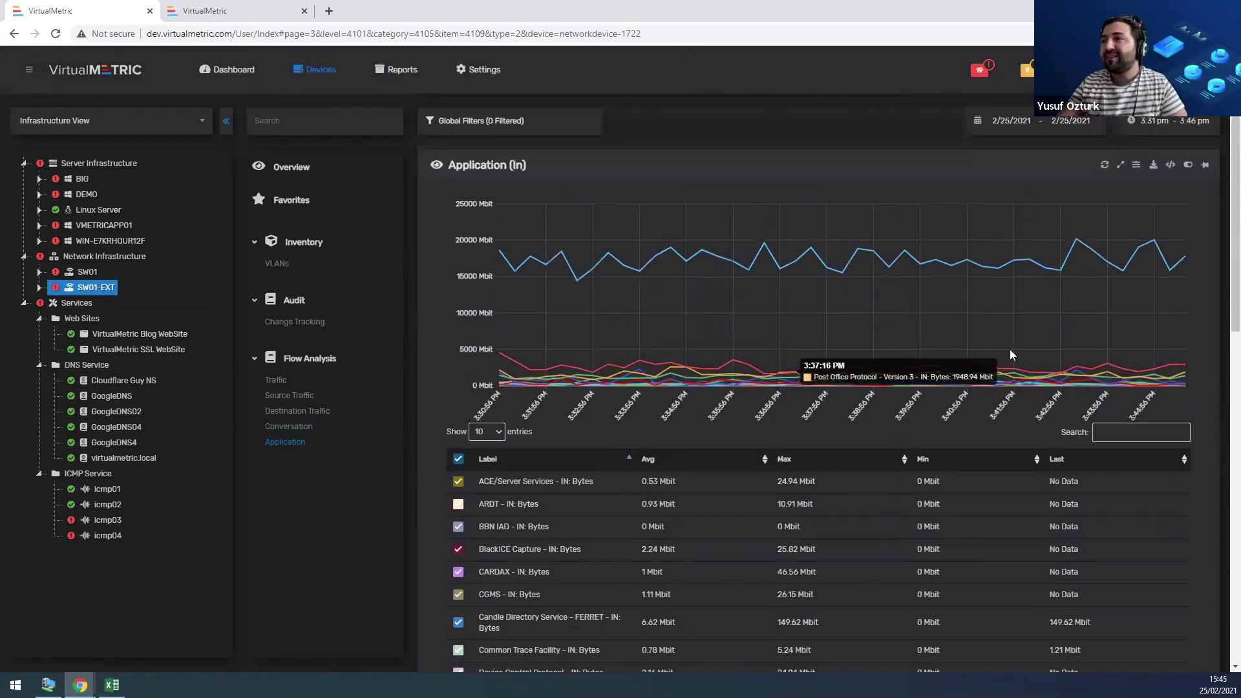
Filter the Application (In) chart with an added result rule: Application Name contains SMTP.
click(1171, 165)
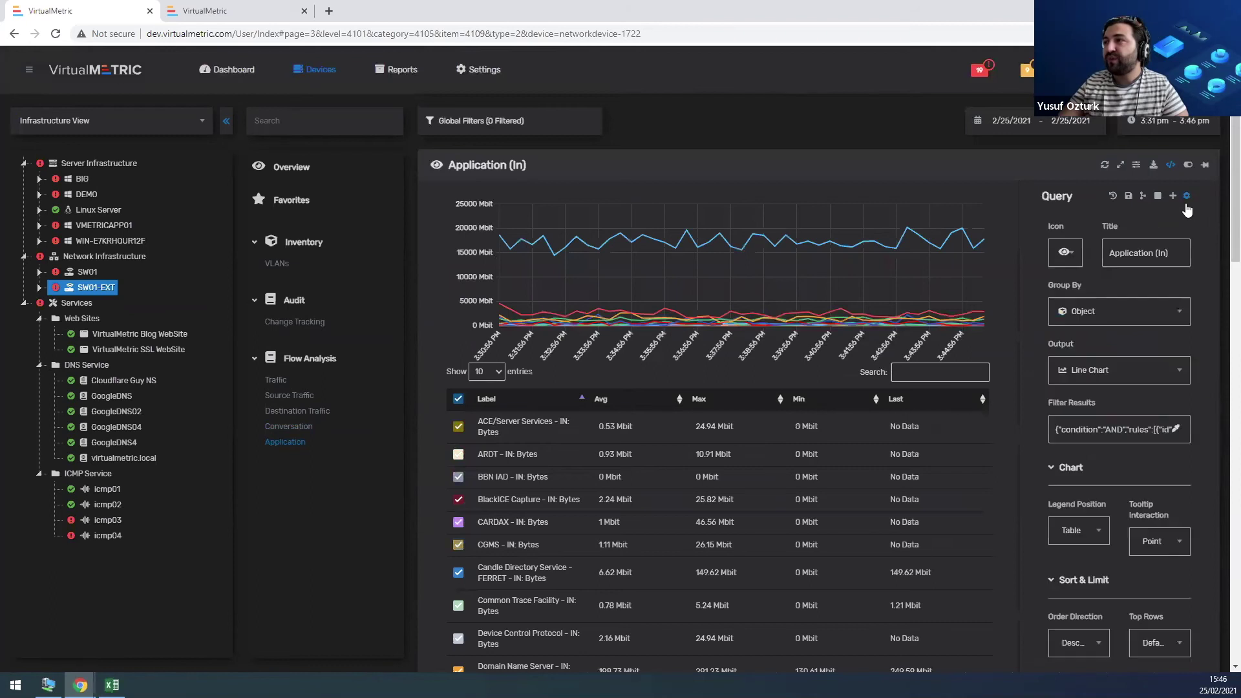
click(1176, 429)
click(698, 157)
click(556, 278)
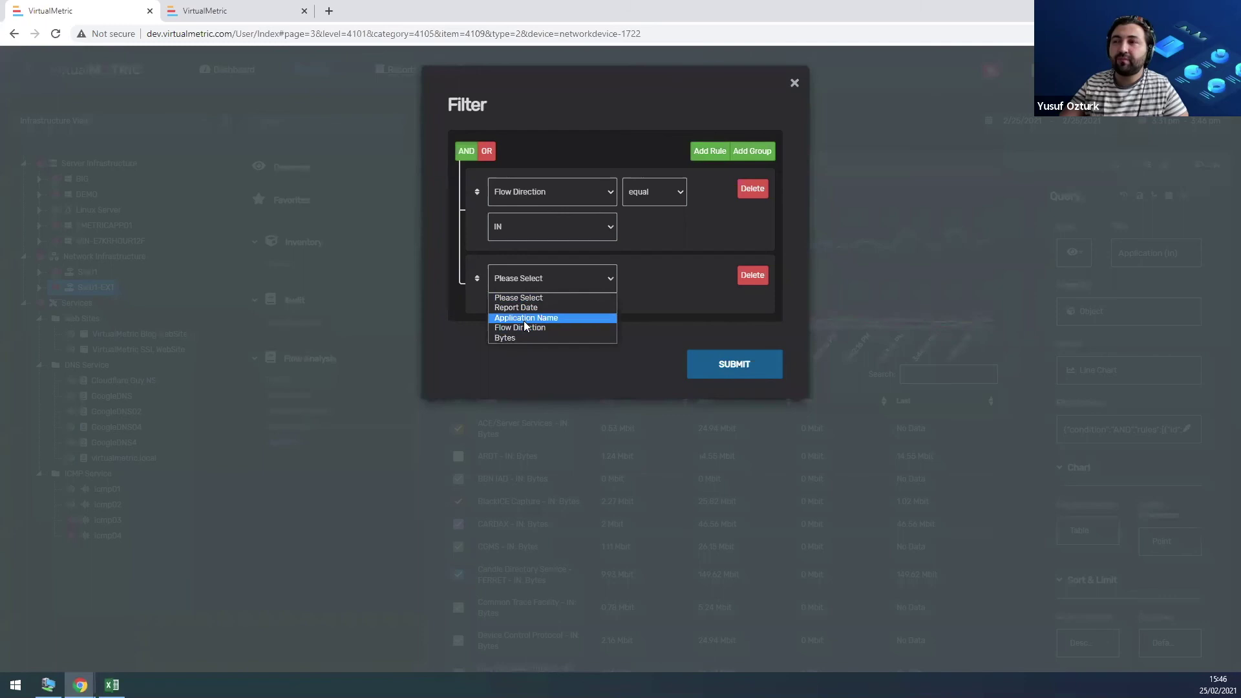
click(524, 319)
click(659, 283)
click(662, 358)
click(525, 311)
text(SMTP)
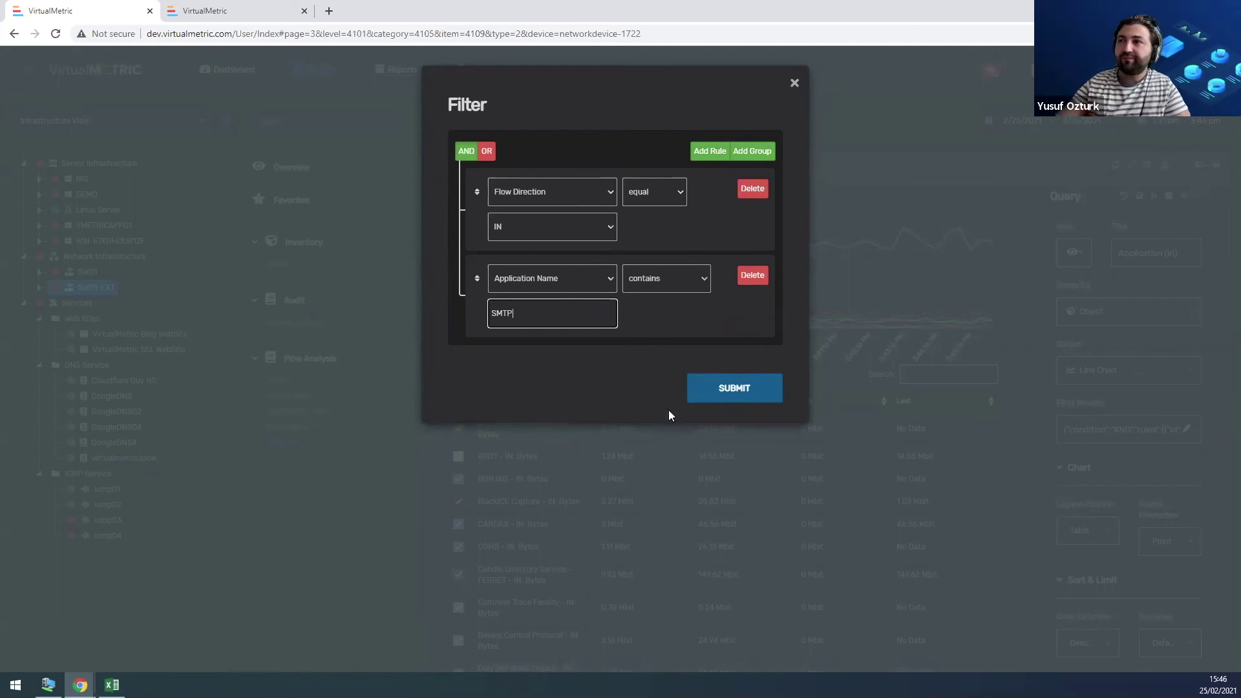
click(738, 396)
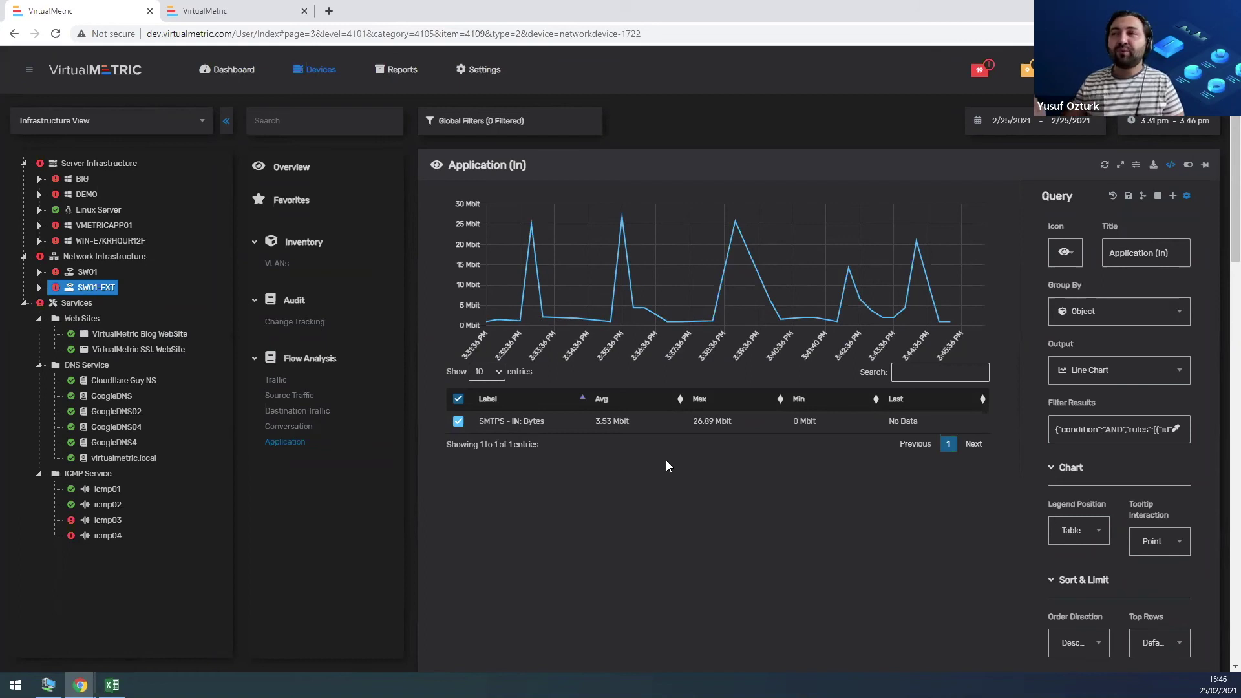
Show the Source Traffic flow analysis for the SW01-EXT interfaces ethernet1/1 through ethernet1/6 together.
click(39, 287)
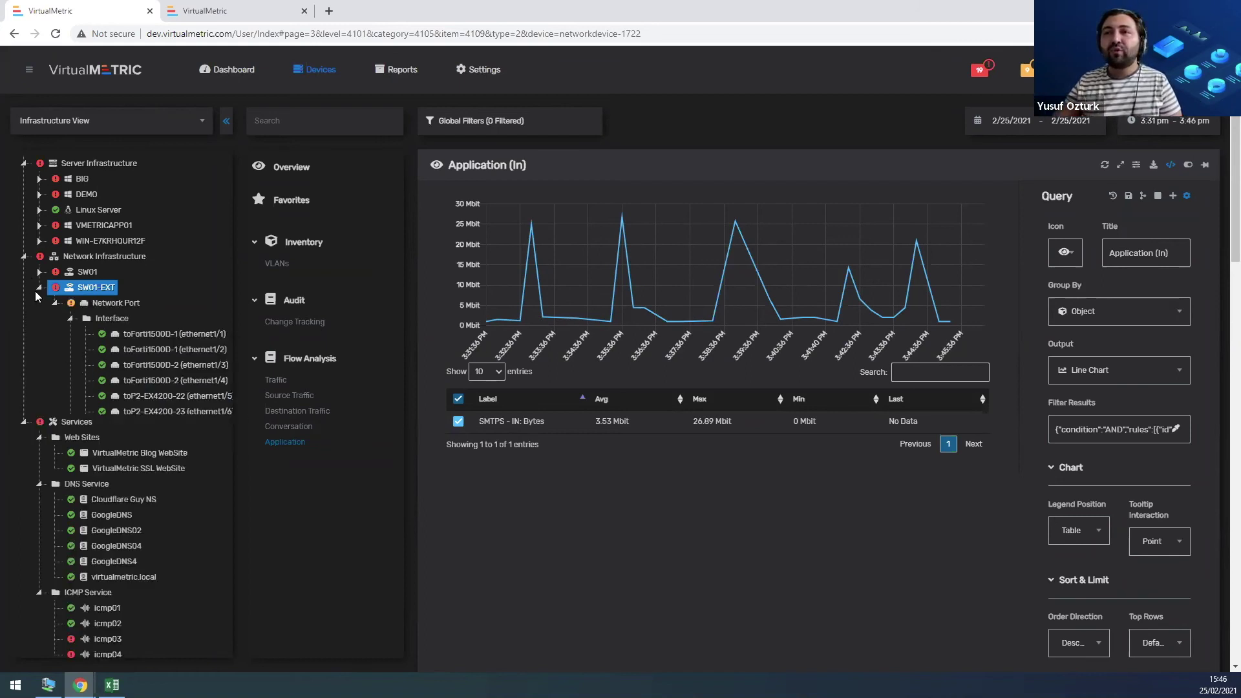
click(173, 335)
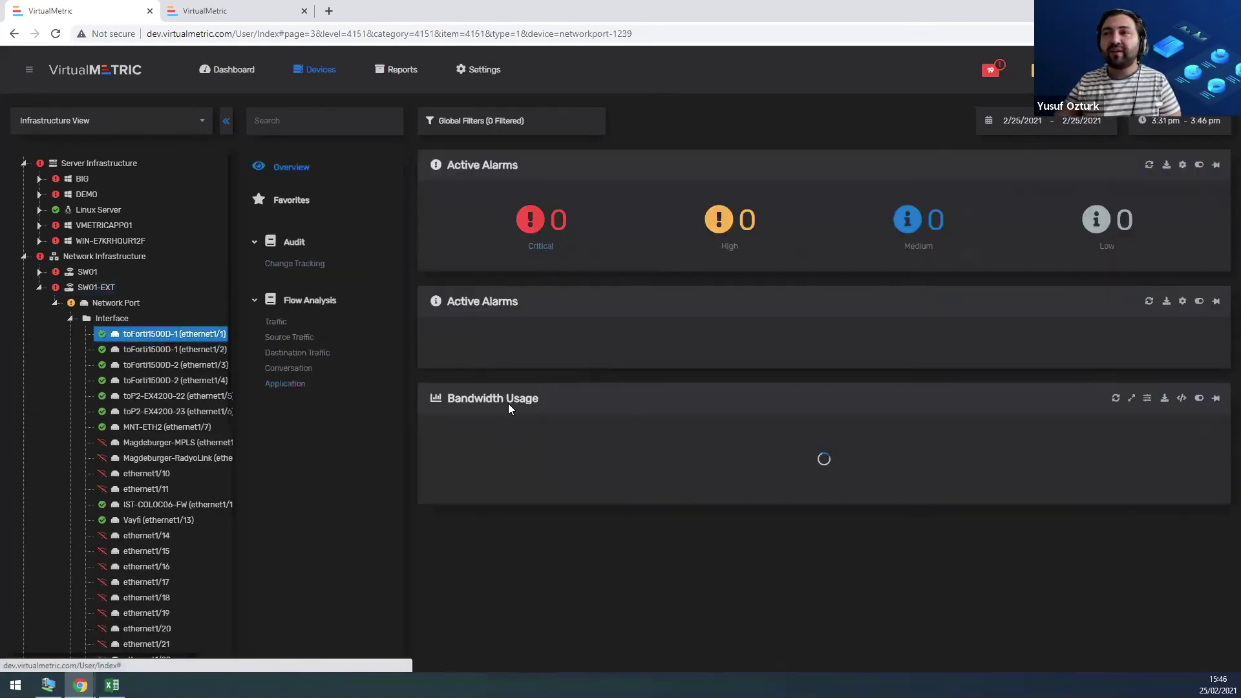
click(275, 322)
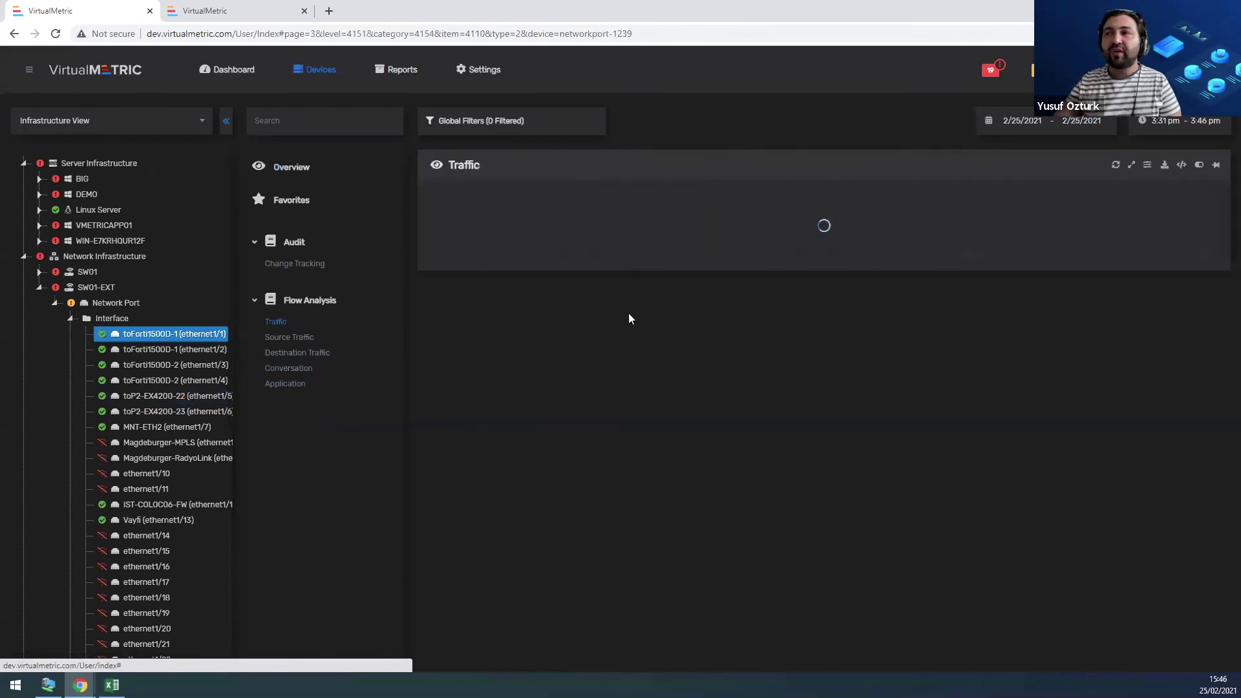
click(289, 337)
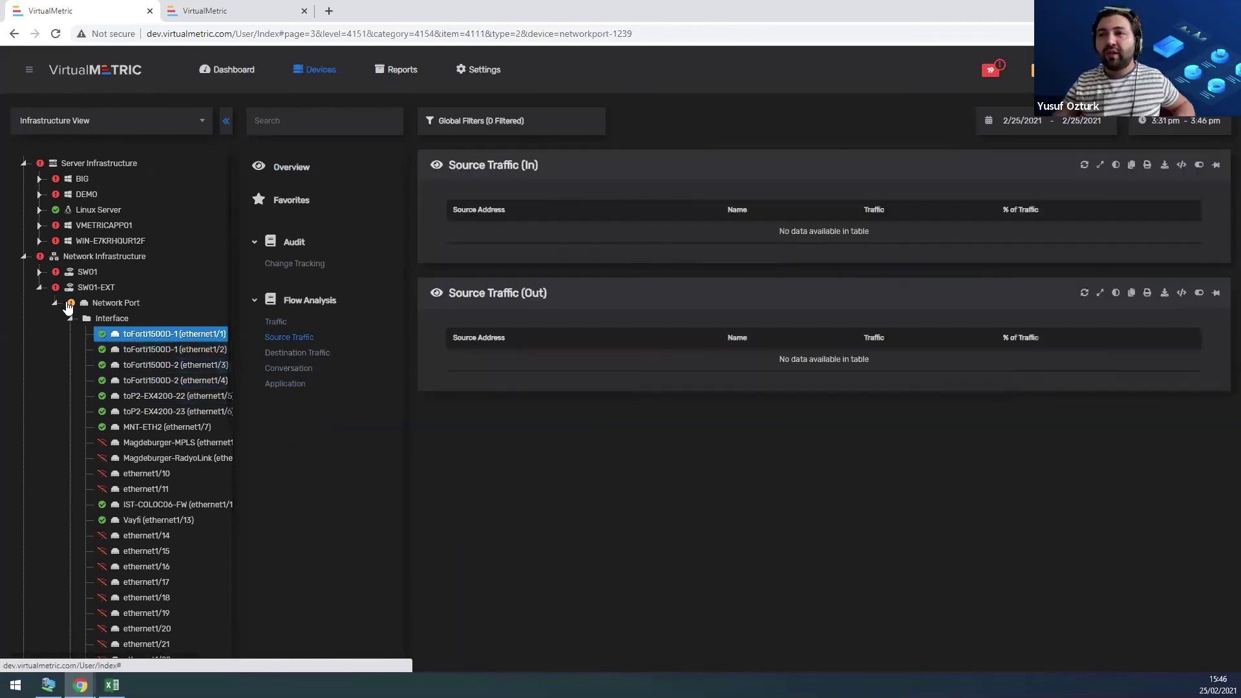
shift+click(149, 411)
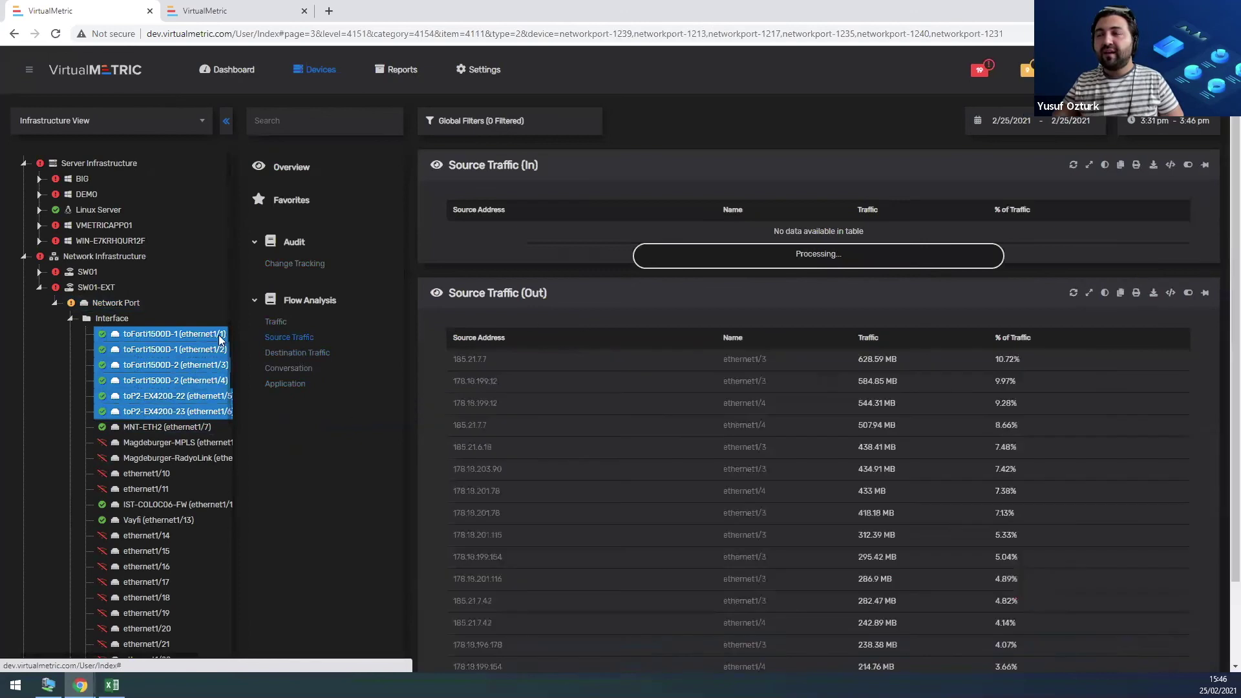
Add the interfaces ethernet1/12, ethernet1/13, ethernet1/24 and ethernet2/1 to the Source Traffic selection, and switch to the Conversation flow analysis.
scroll(132, 362, down, 3)
ctrl+click(144, 311)
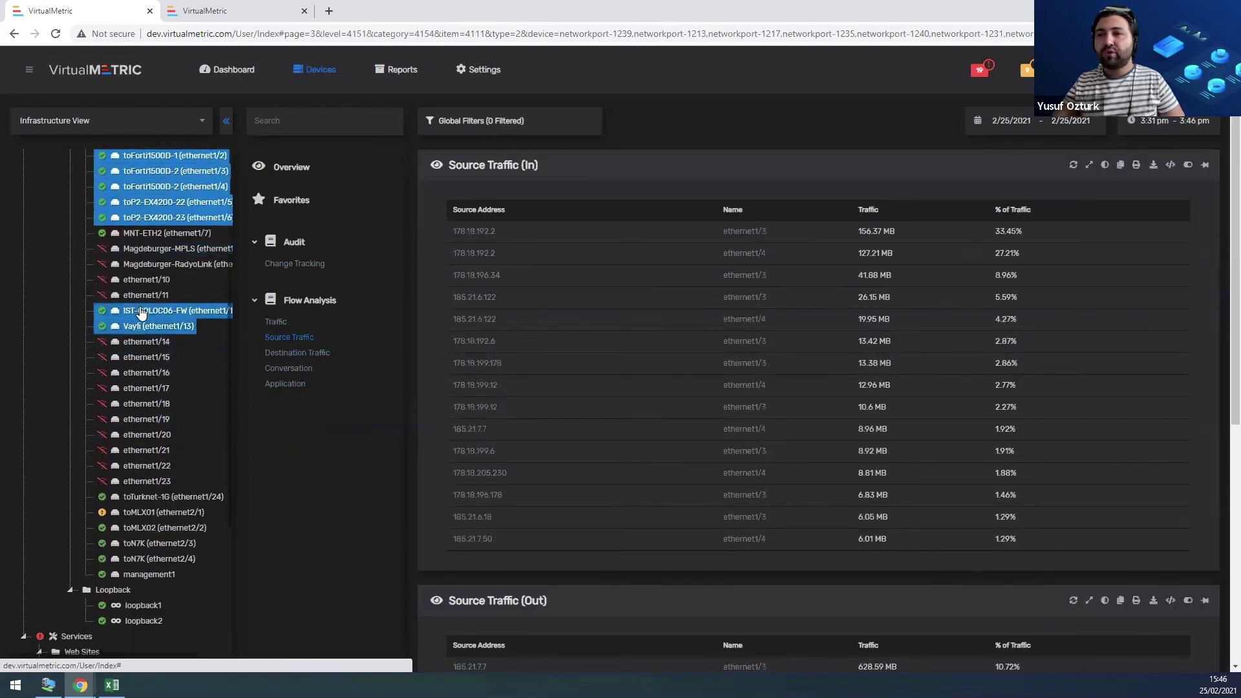
ctrl+click(146, 496)
ctrl+click(148, 513)
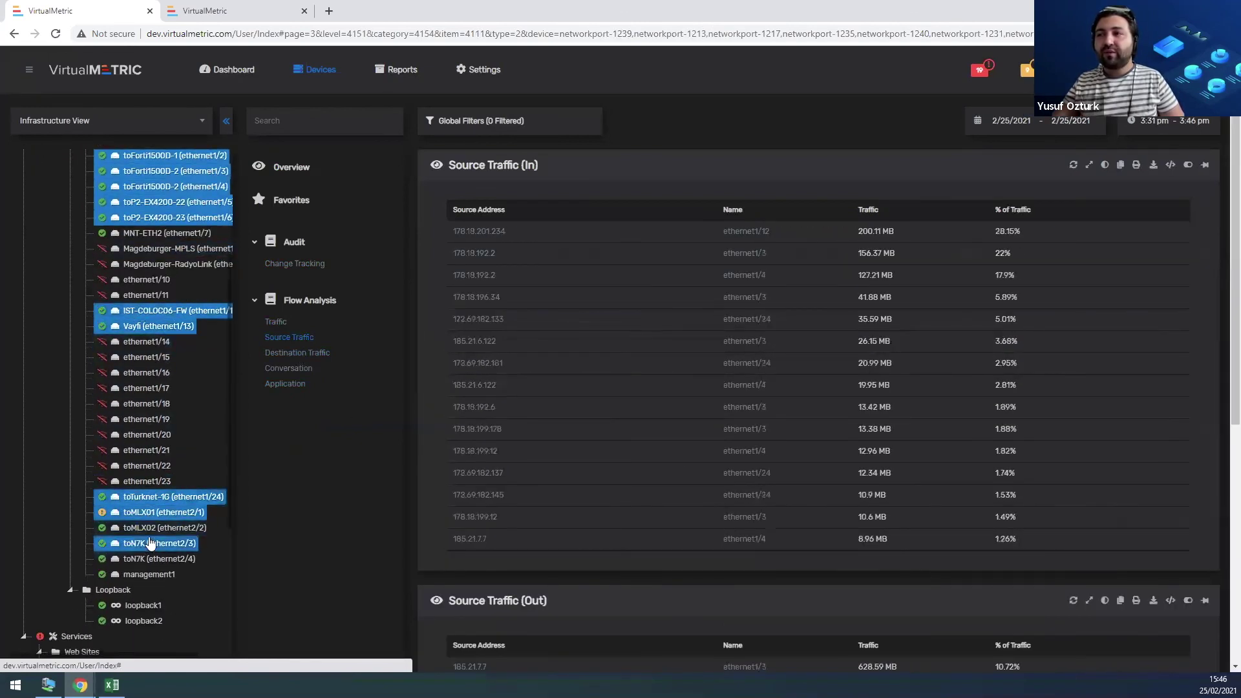
click(289, 368)
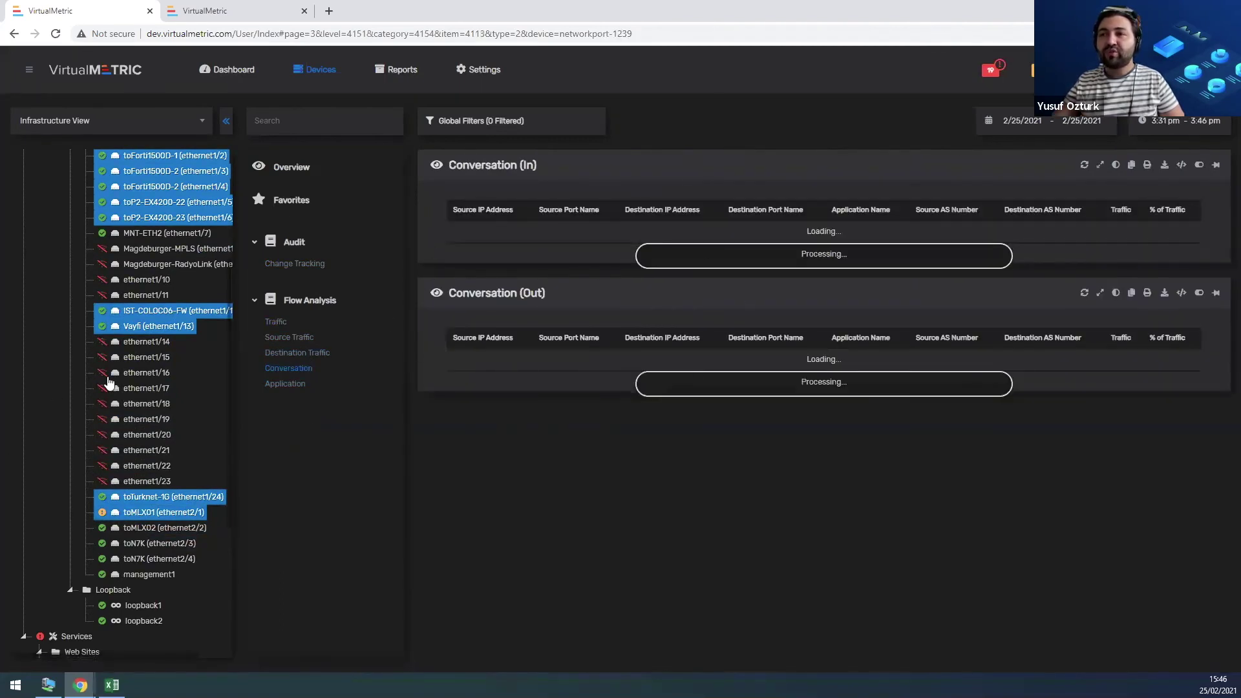
ctrl+click(165, 528)
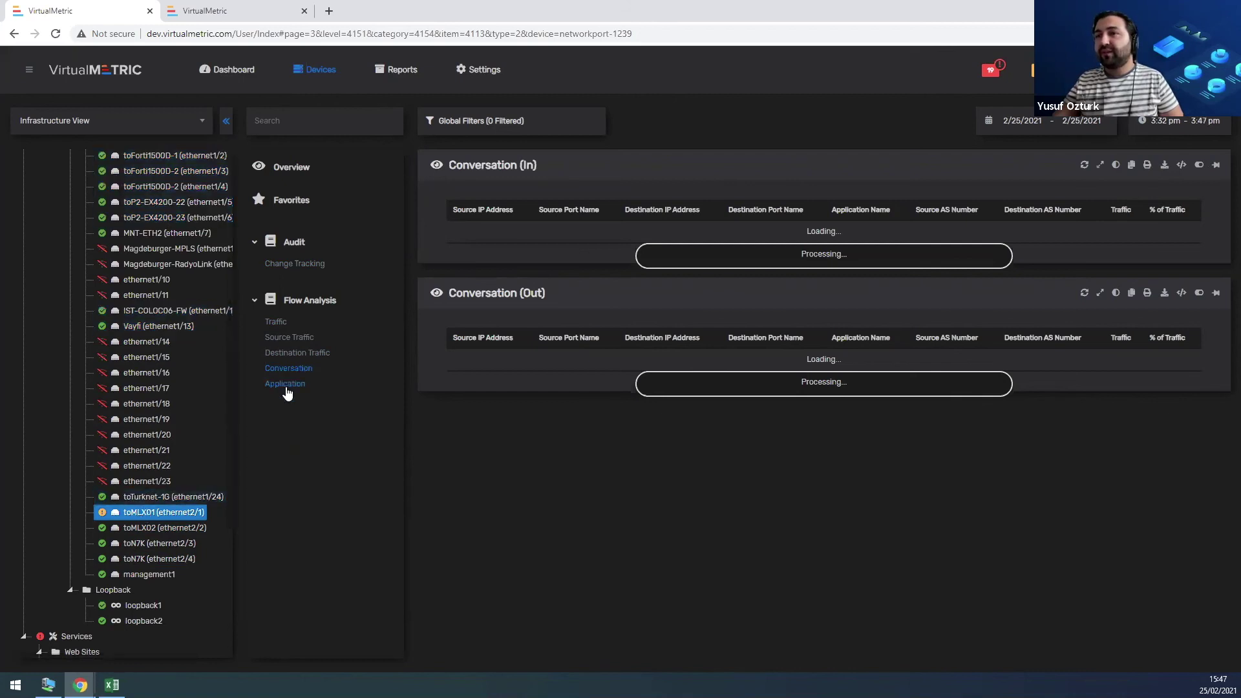
Review the Application (In) and Application (Out) flow analysis of toMLX01 (ethernet2/1), and return to its Conversation view.
click(285, 386)
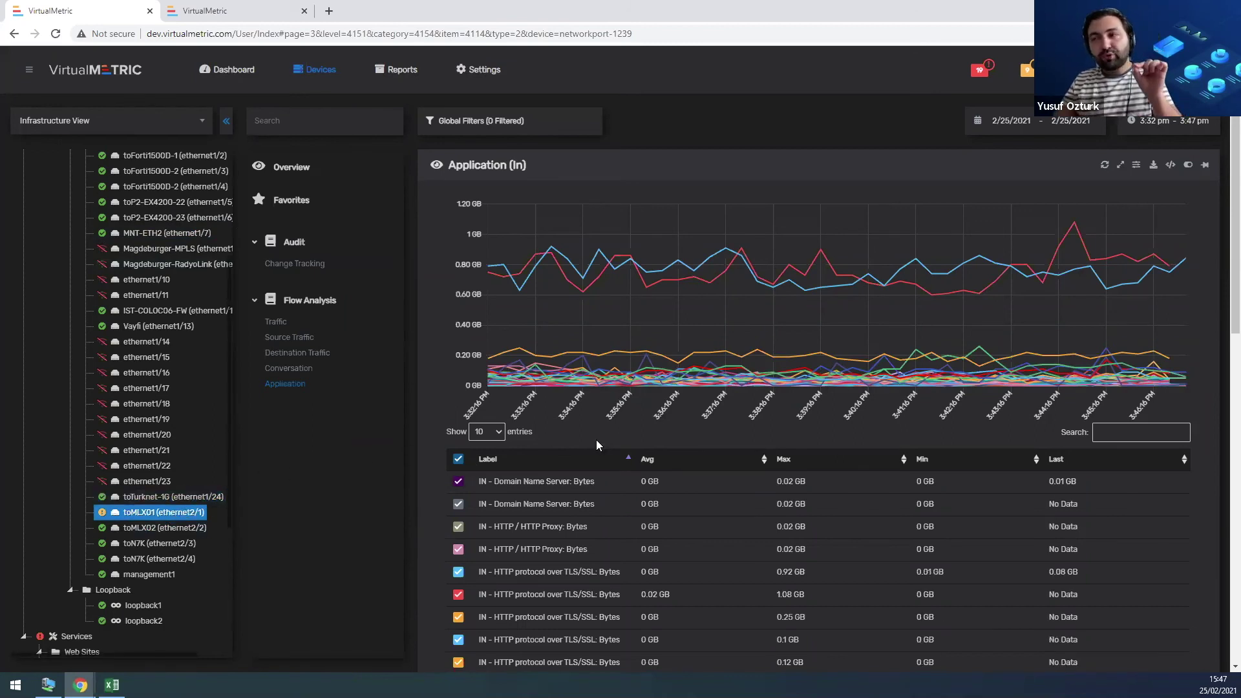
scroll(596, 440, down, 4)
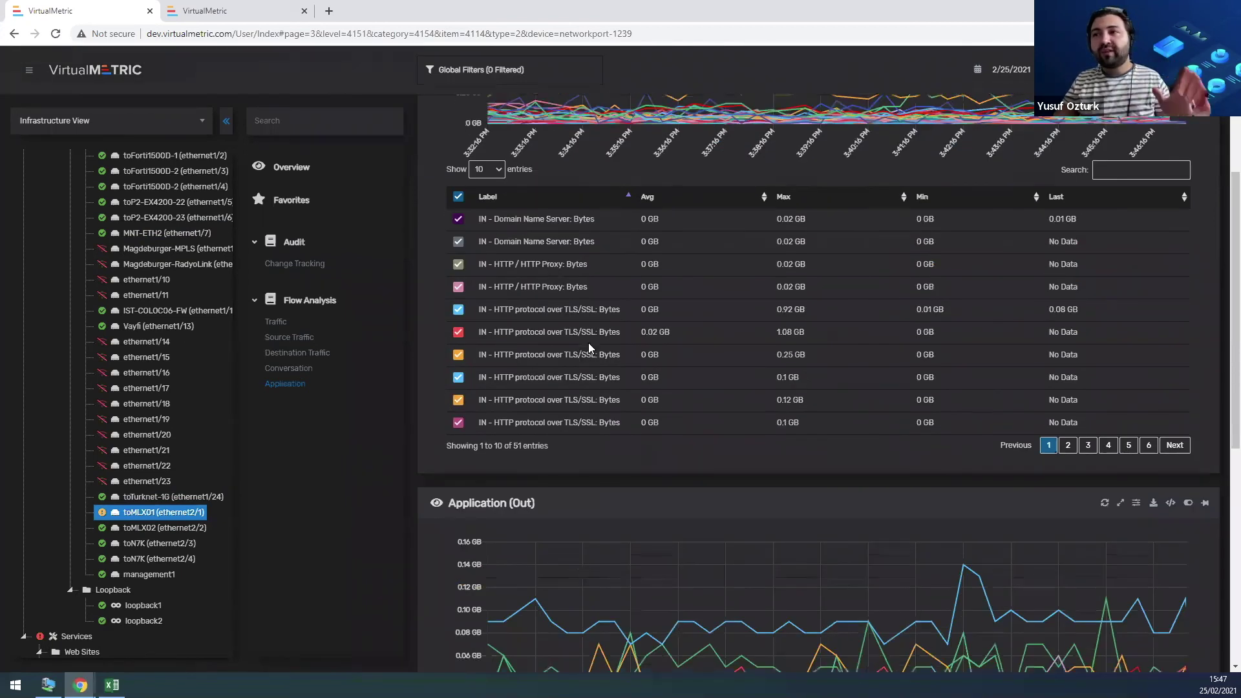
scroll(588, 342, down, 7)
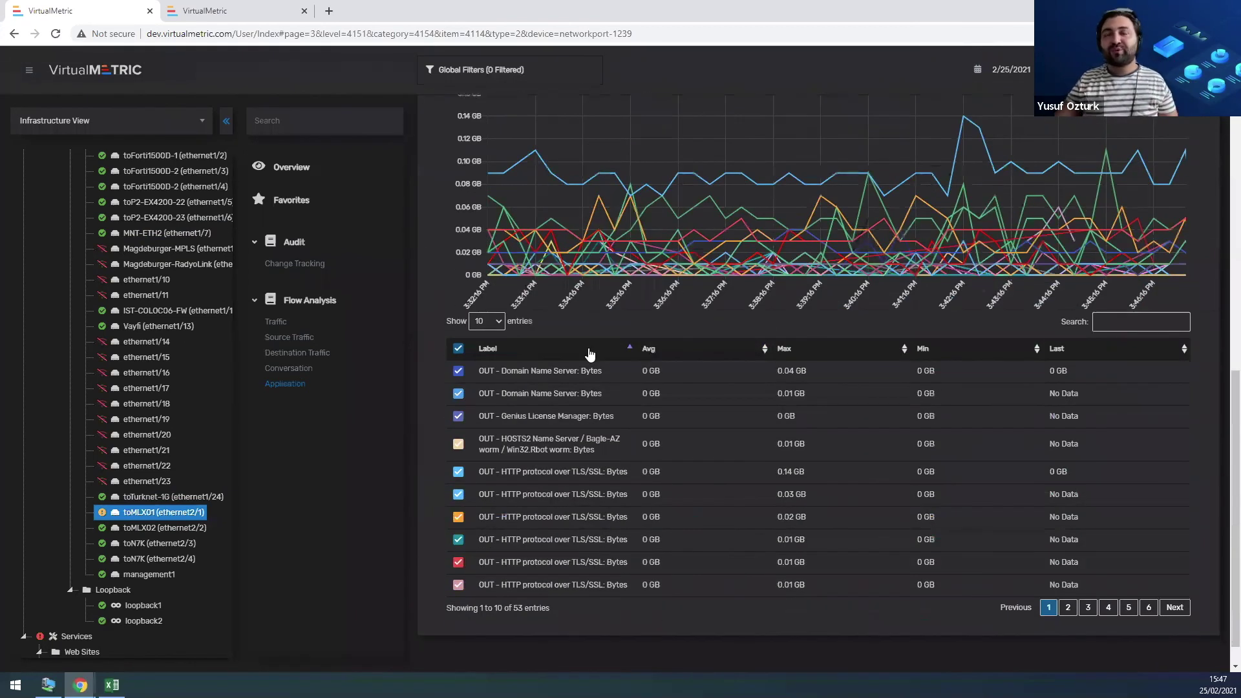
scroll(589, 354, up, 11)
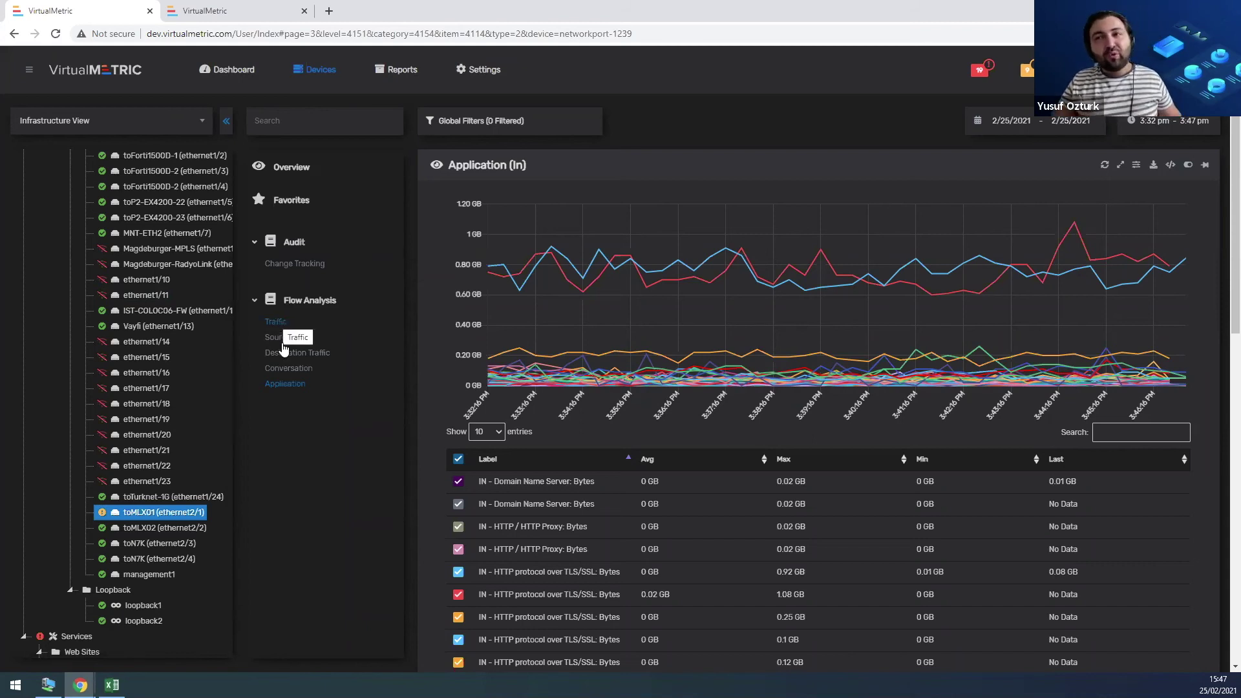
click(286, 373)
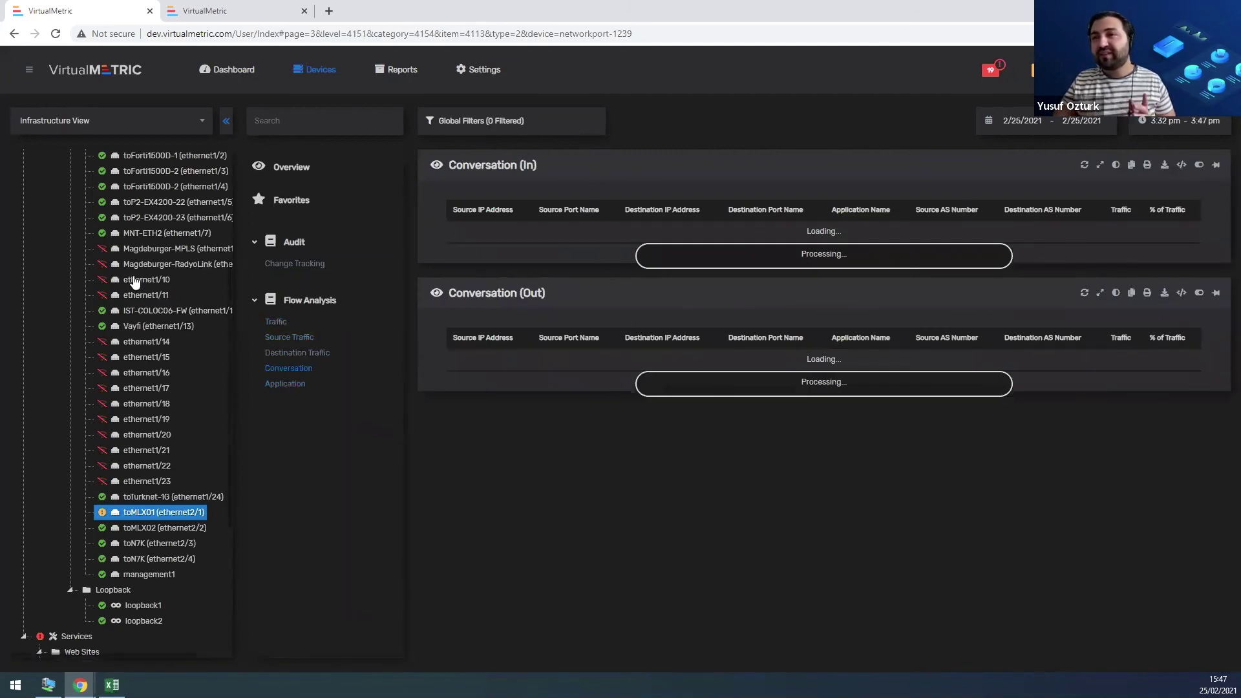
Show the overview of toMLX01 (ethernet2/1) and review its active alarms, bandwidth usage, performance statistics and inventory report.
scroll(134, 279, up, 3)
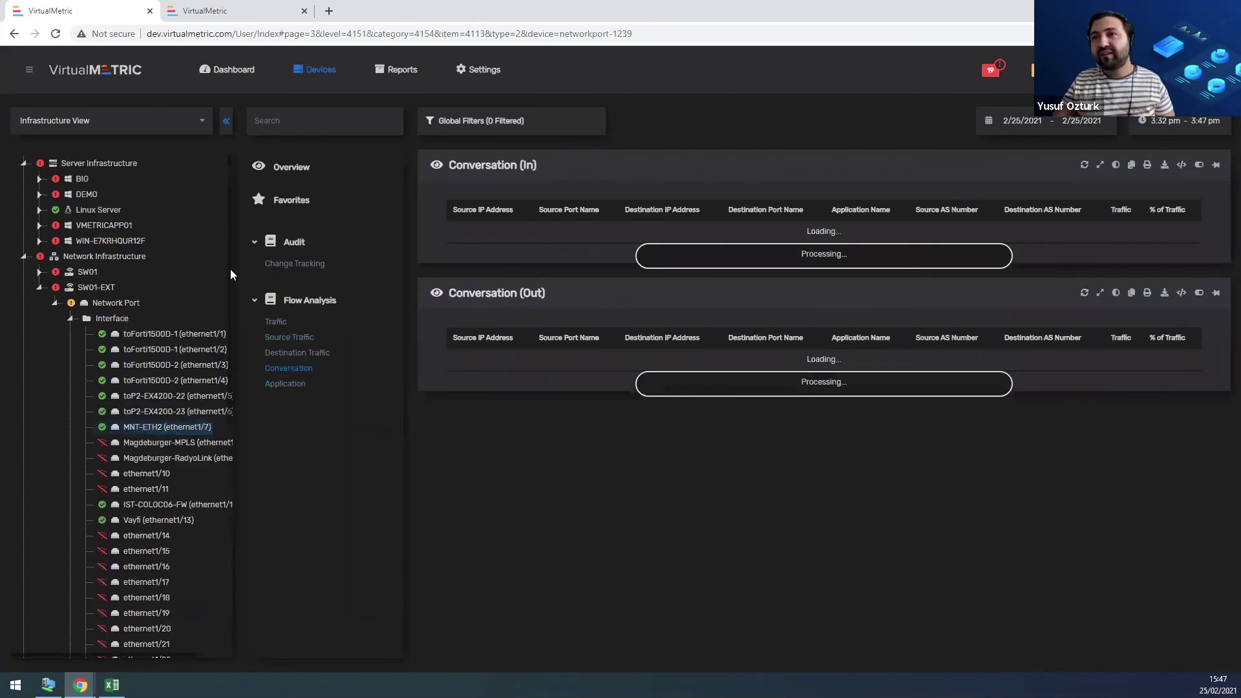
click(296, 169)
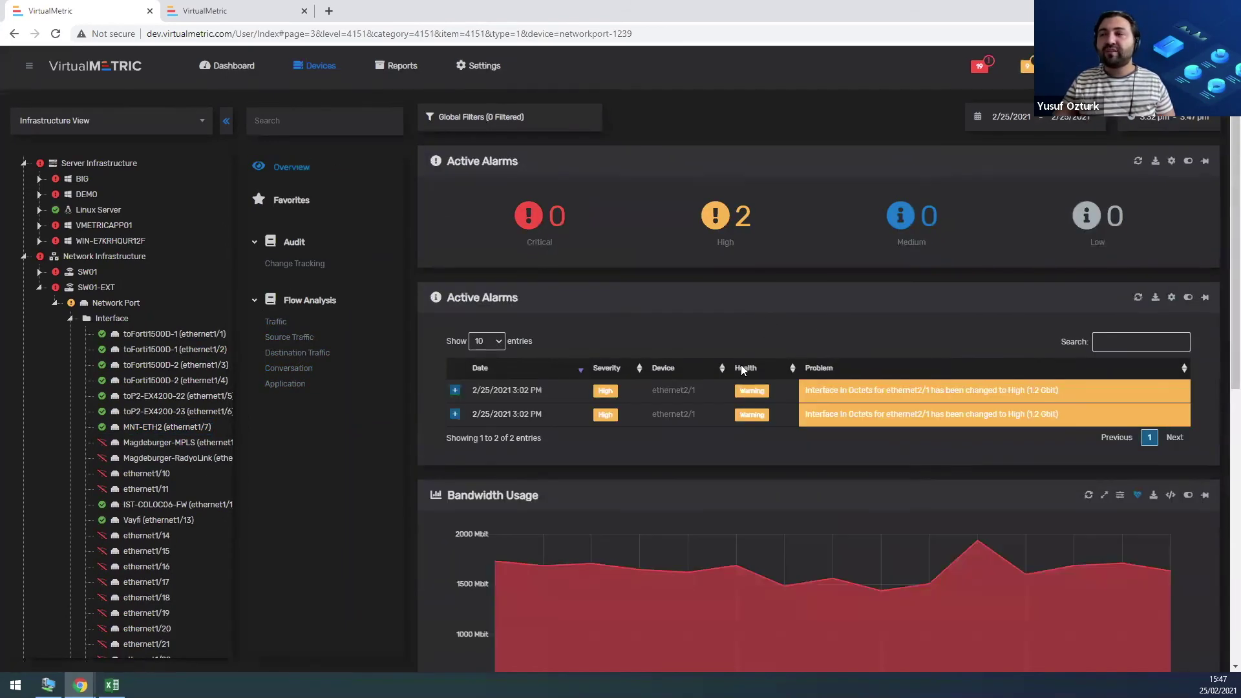
scroll(543, 174, down, 4)
scroll(742, 421, down, 4)
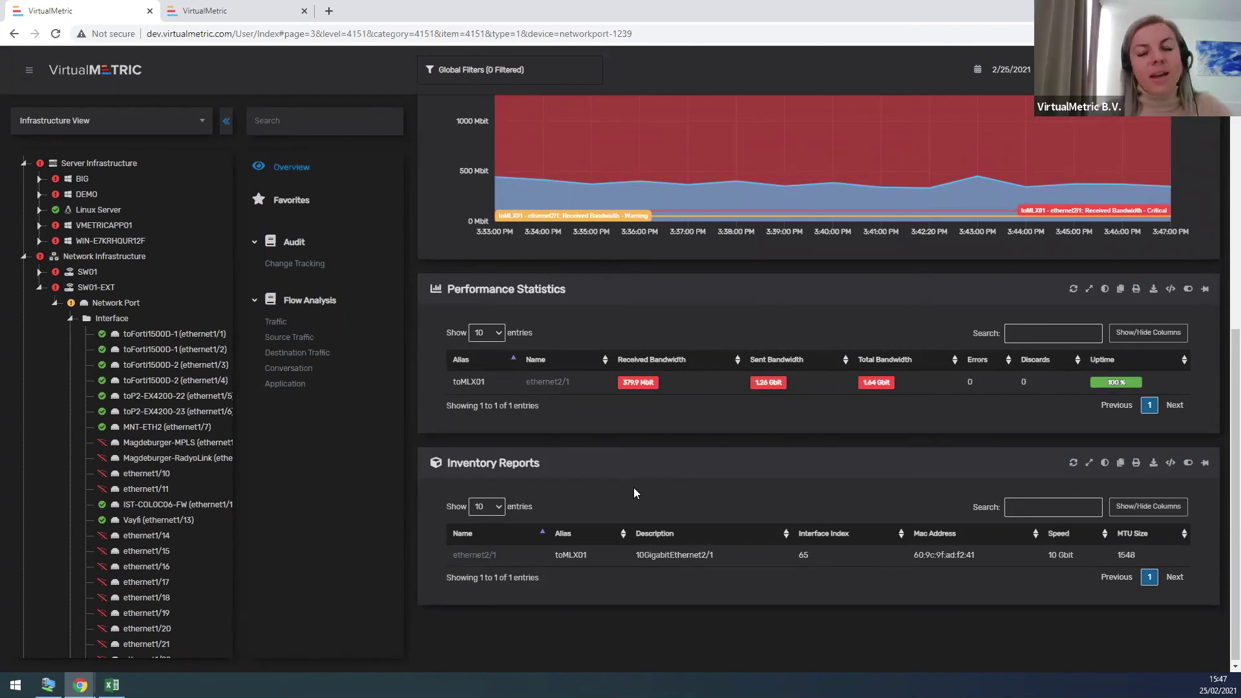
scroll(474, 380, up, 5)
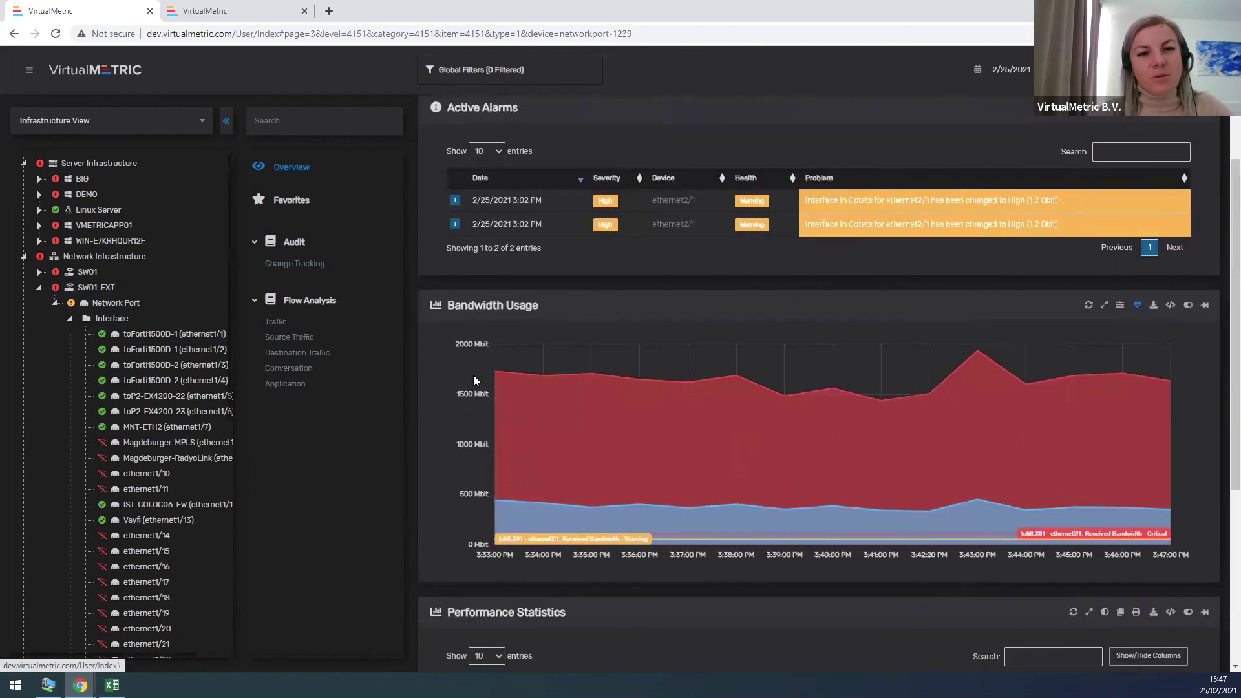
scroll(482, 329, up, 3)
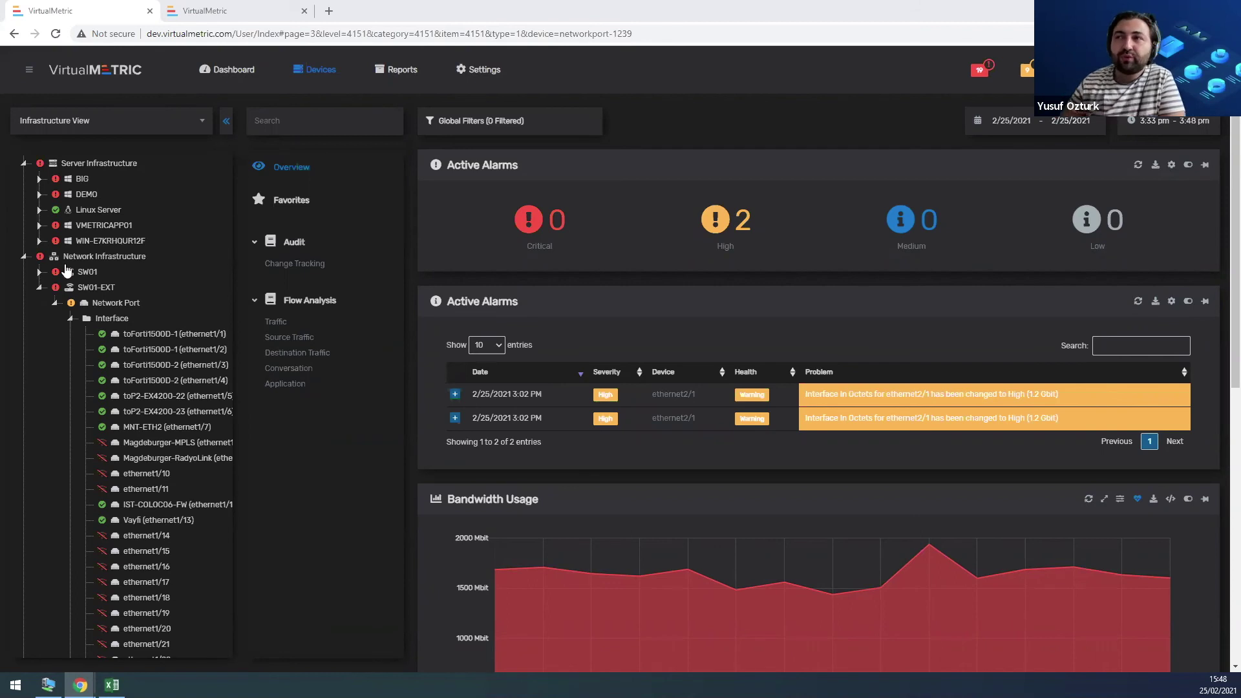
Show the list of notification rules in the settings.
click(485, 70)
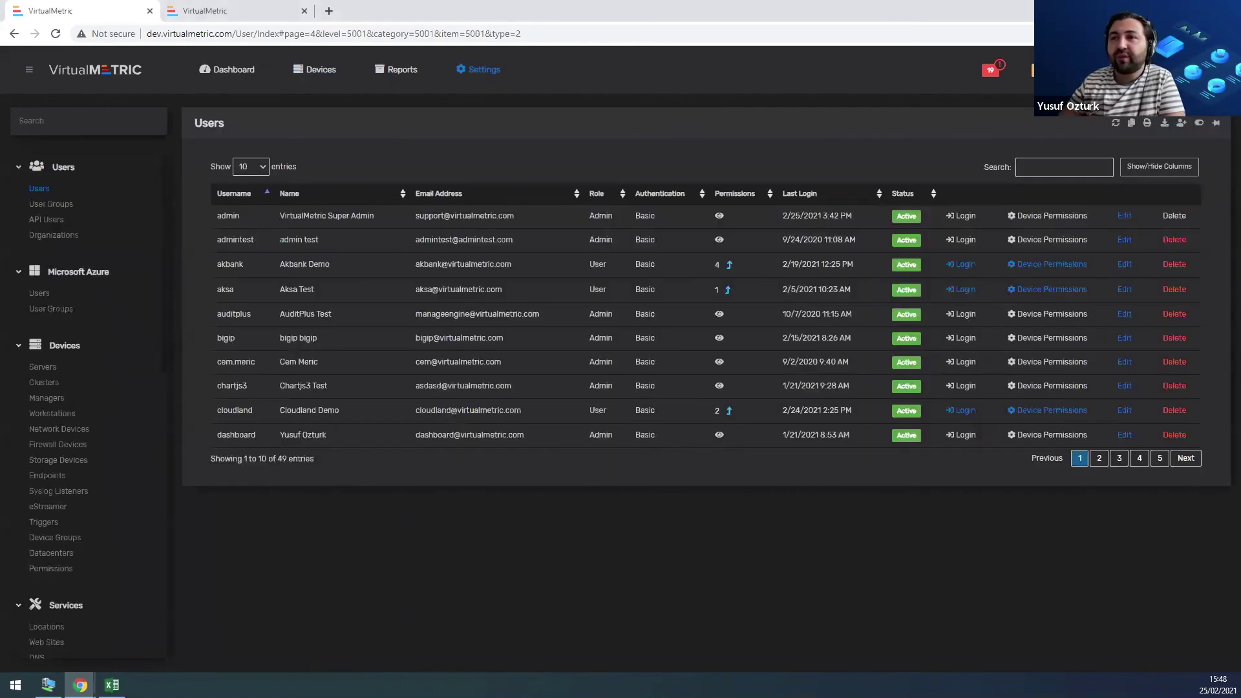
scroll(71, 556, down, 3)
scroll(55, 575, down, 1)
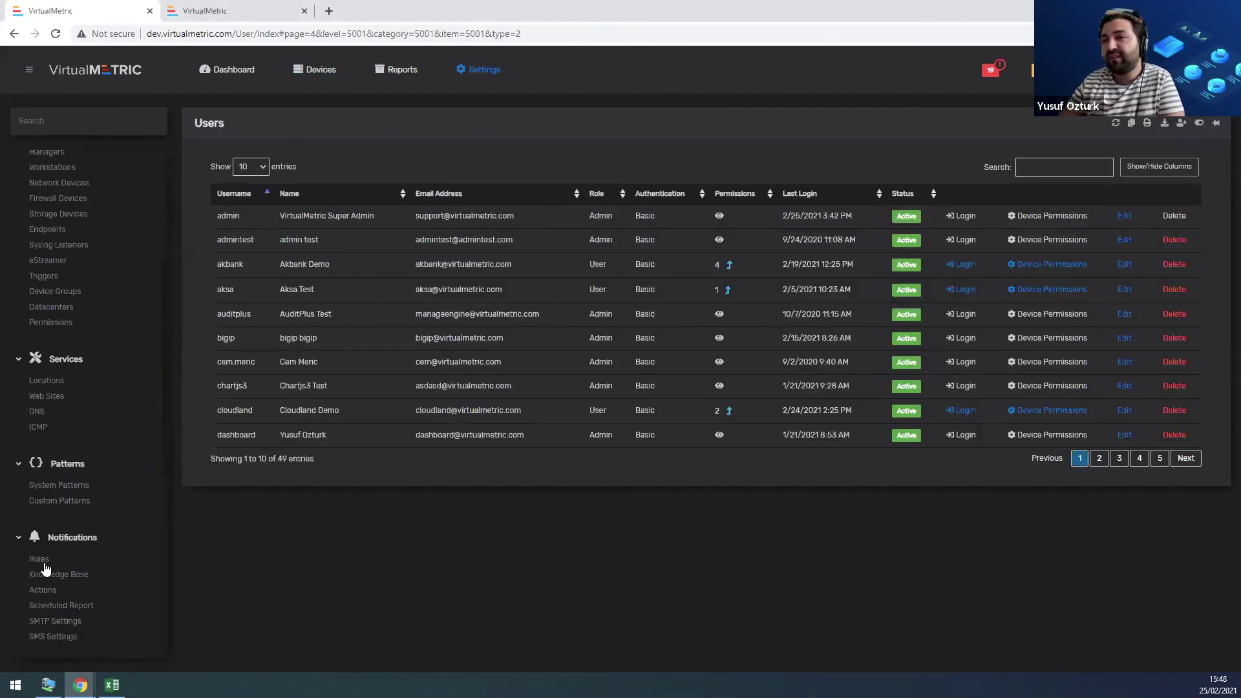
click(37, 548)
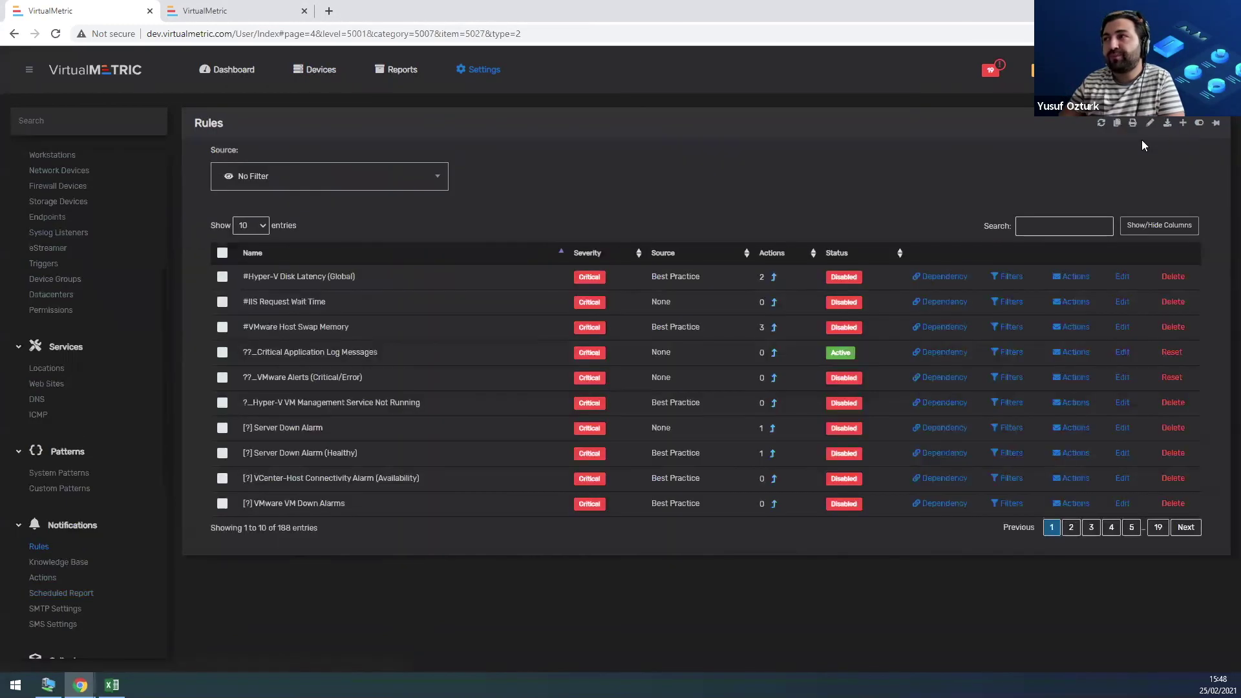
Examine the condition fields offered for a new inventory rule with Network Port as parent group, and discard the rule.
click(1183, 123)
click(509, 282)
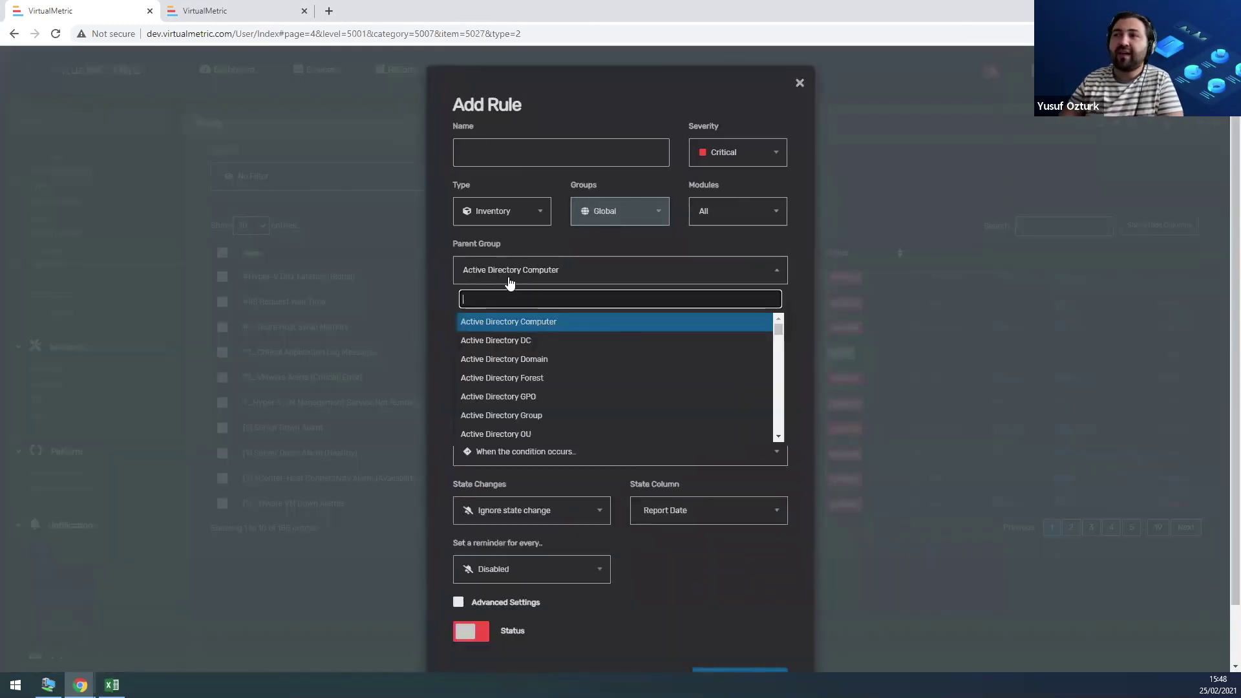
text(network por)
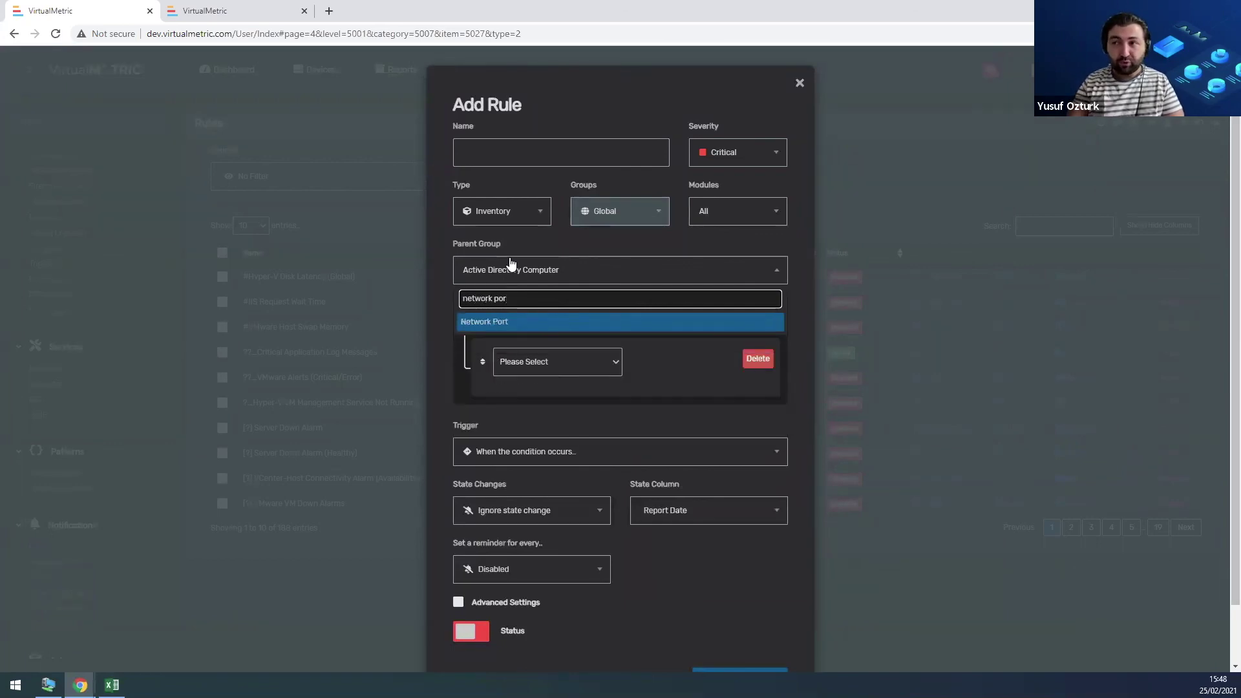
click(512, 322)
click(538, 363)
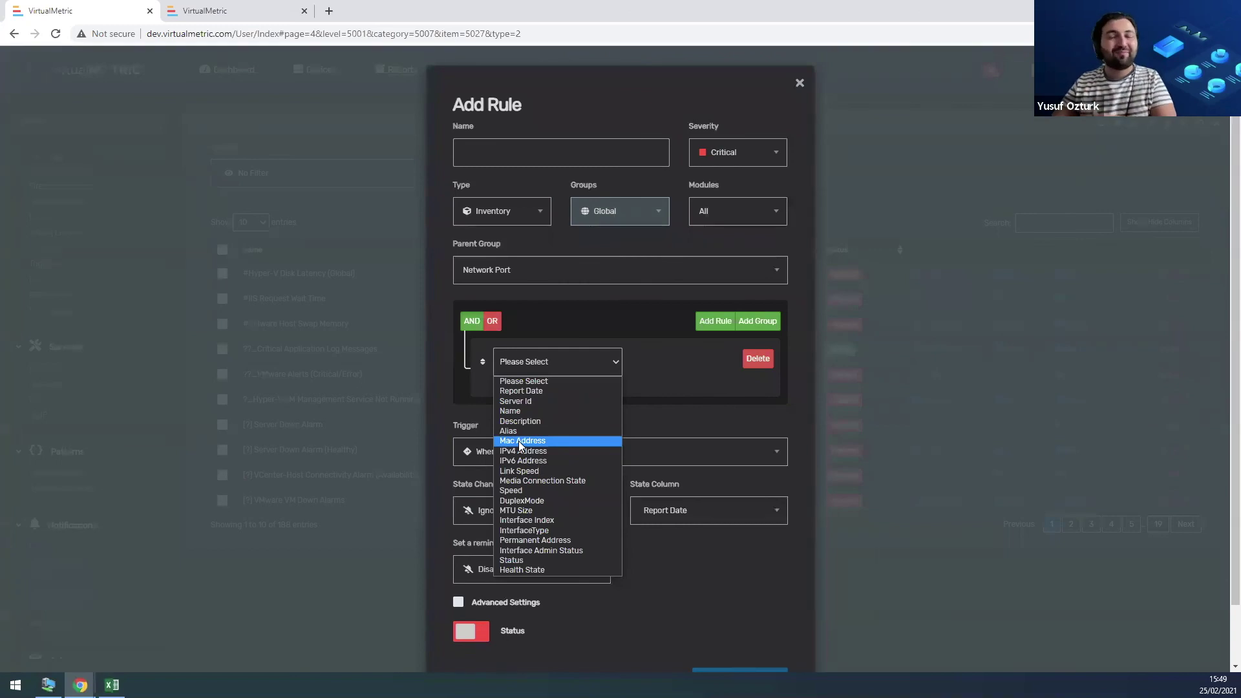
click(606, 322)
click(74, 427)
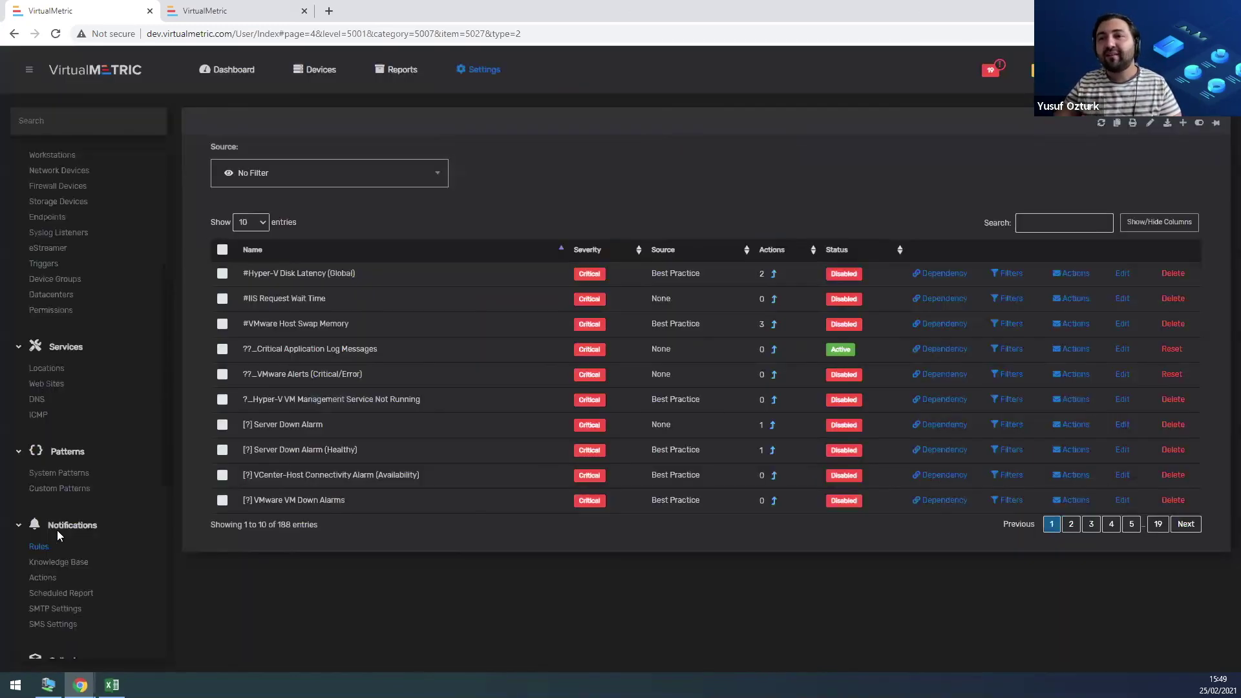
Examine the action types offered for a new notification action, from e-mail and SMS to incident management and collaboration, and discard it.
click(42, 578)
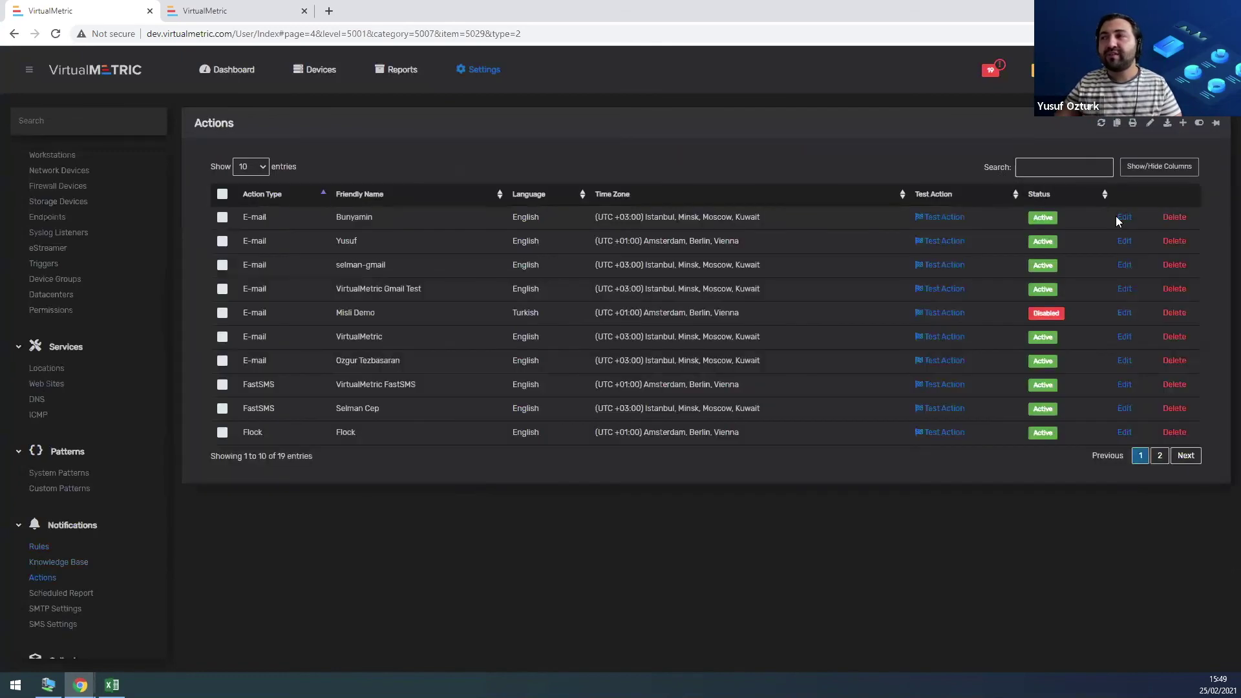
click(1183, 124)
click(487, 160)
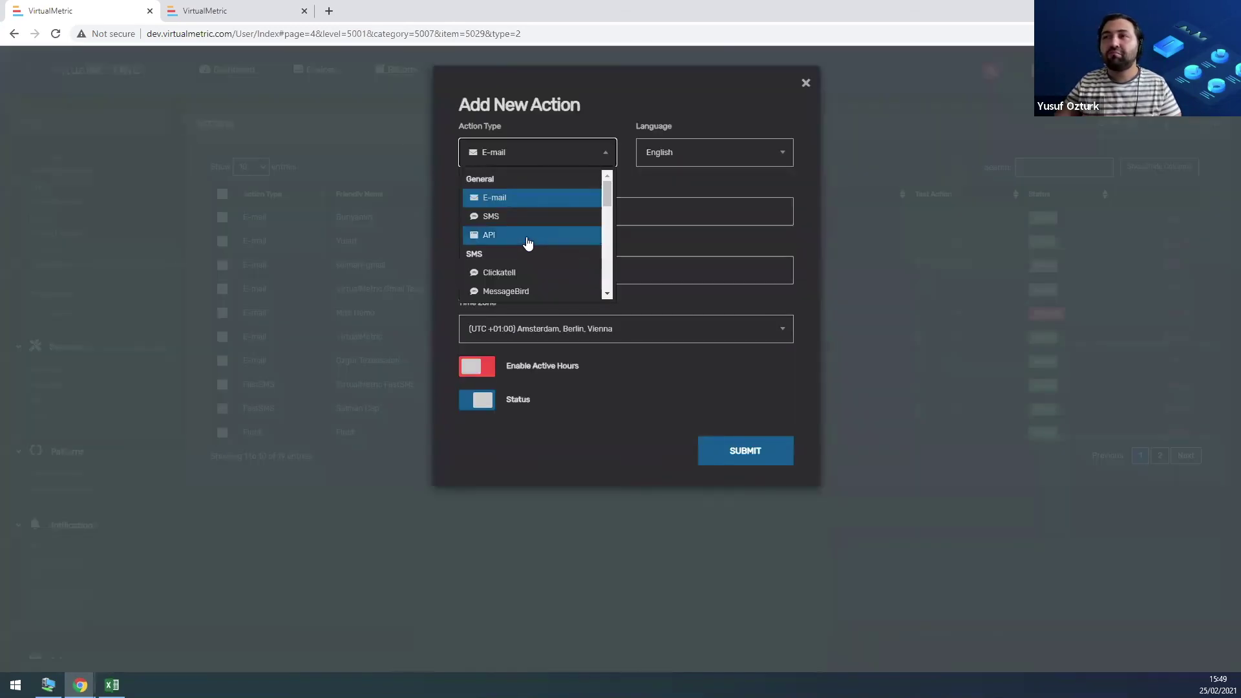
scroll(528, 243, down, 2)
scroll(528, 243, down, 2)
scroll(549, 233, up, 1)
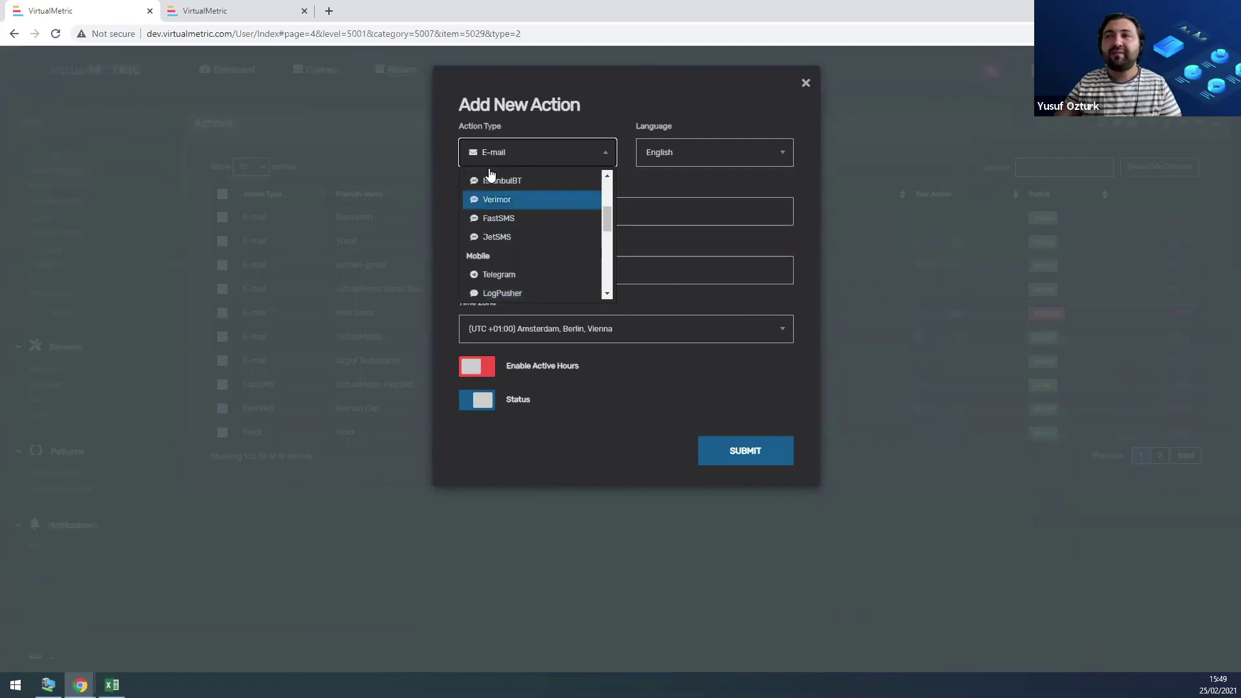
scroll(530, 220, up, 3)
scroll(554, 227, down, 5)
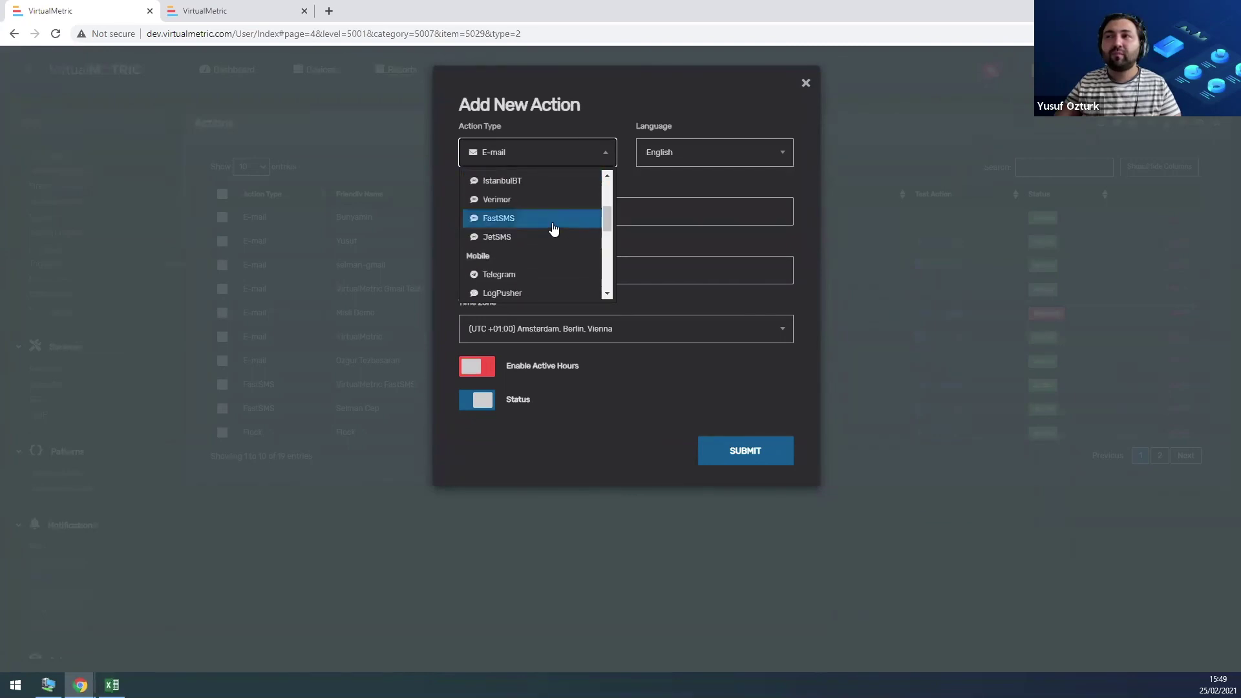
scroll(556, 226, down, 1)
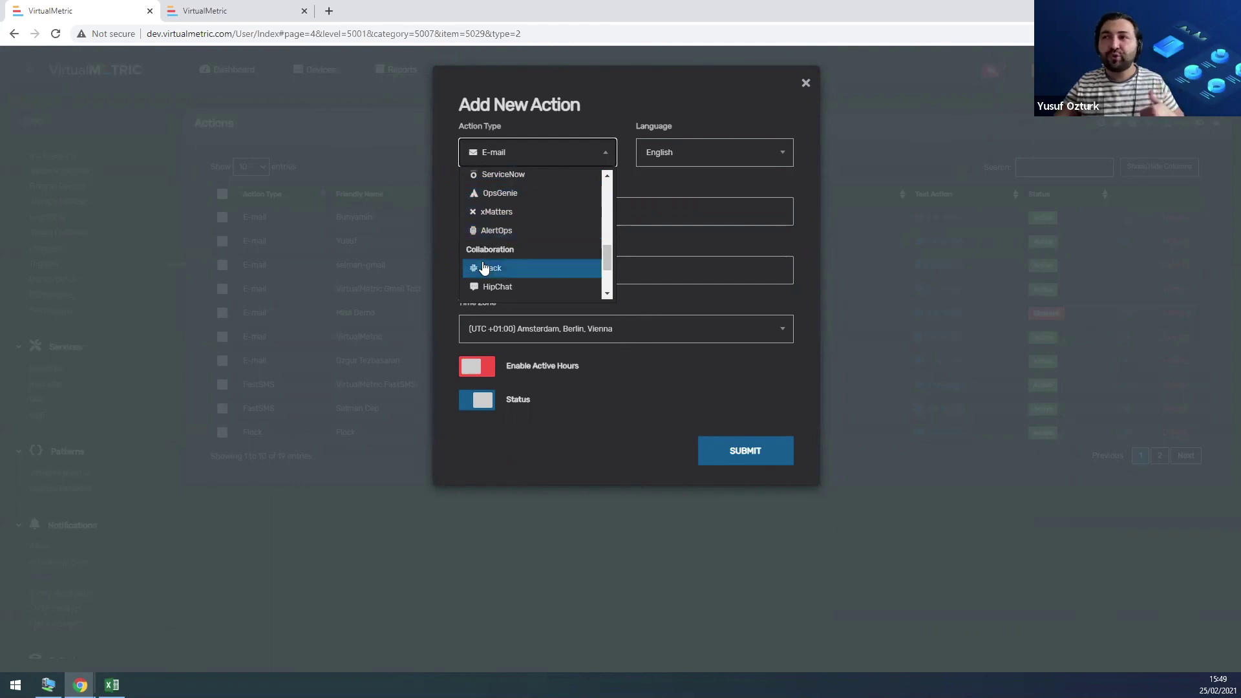
scroll(511, 258, down, 2)
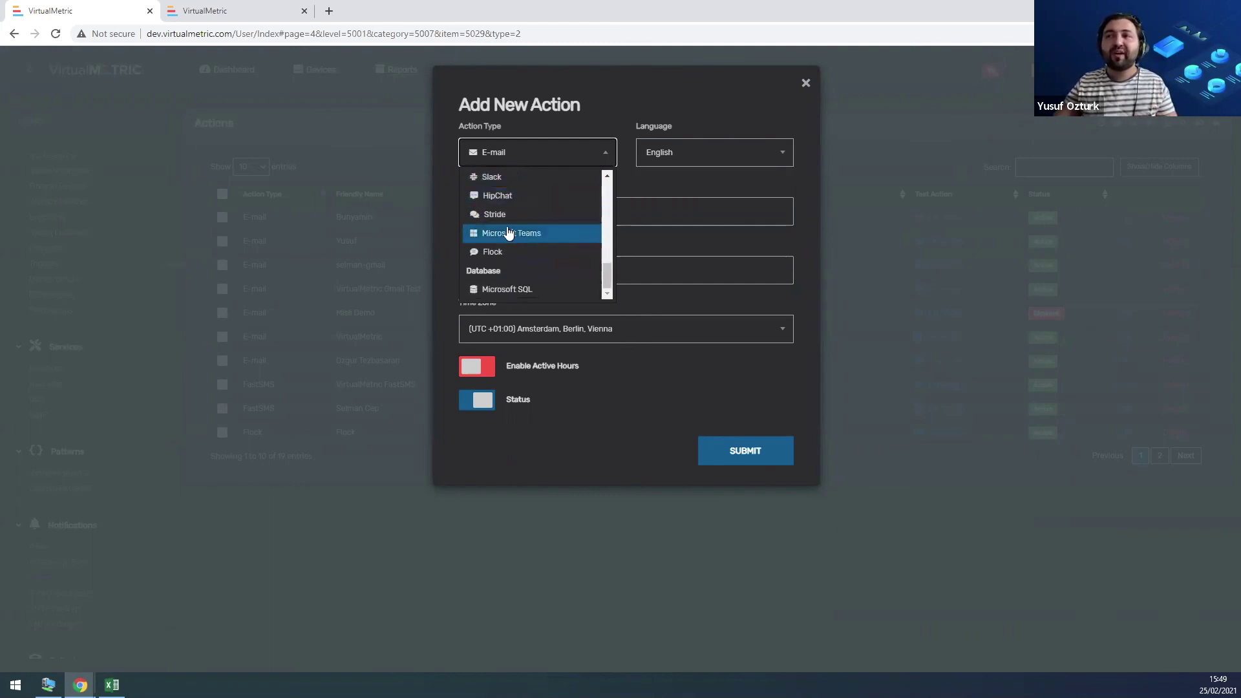
scroll(514, 237, up, 3)
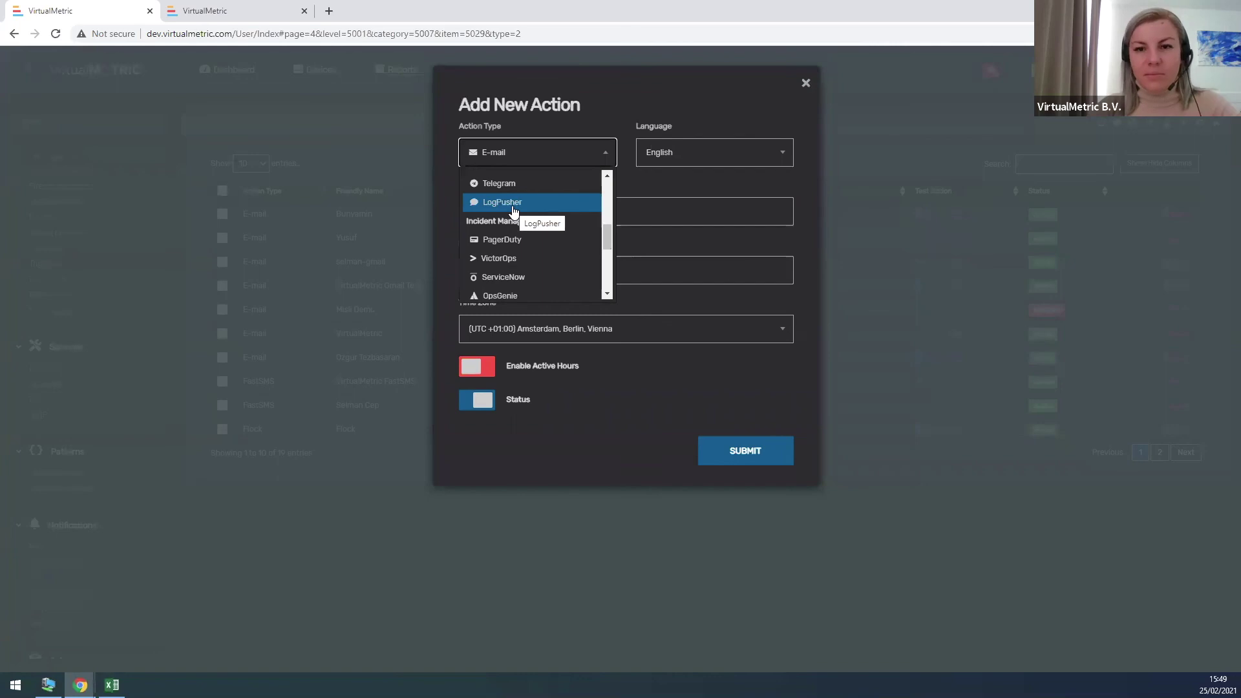
click(809, 80)
click(1081, 206)
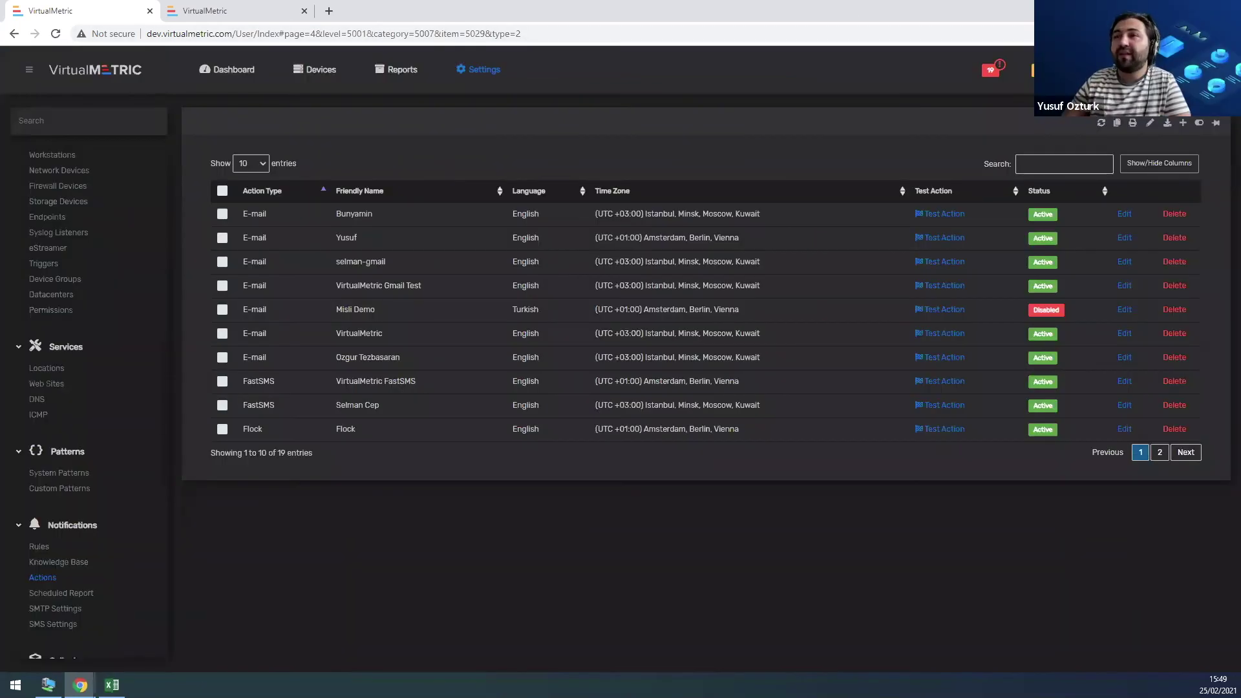
Start a new notification rule and set its type to Counter.
click(45, 548)
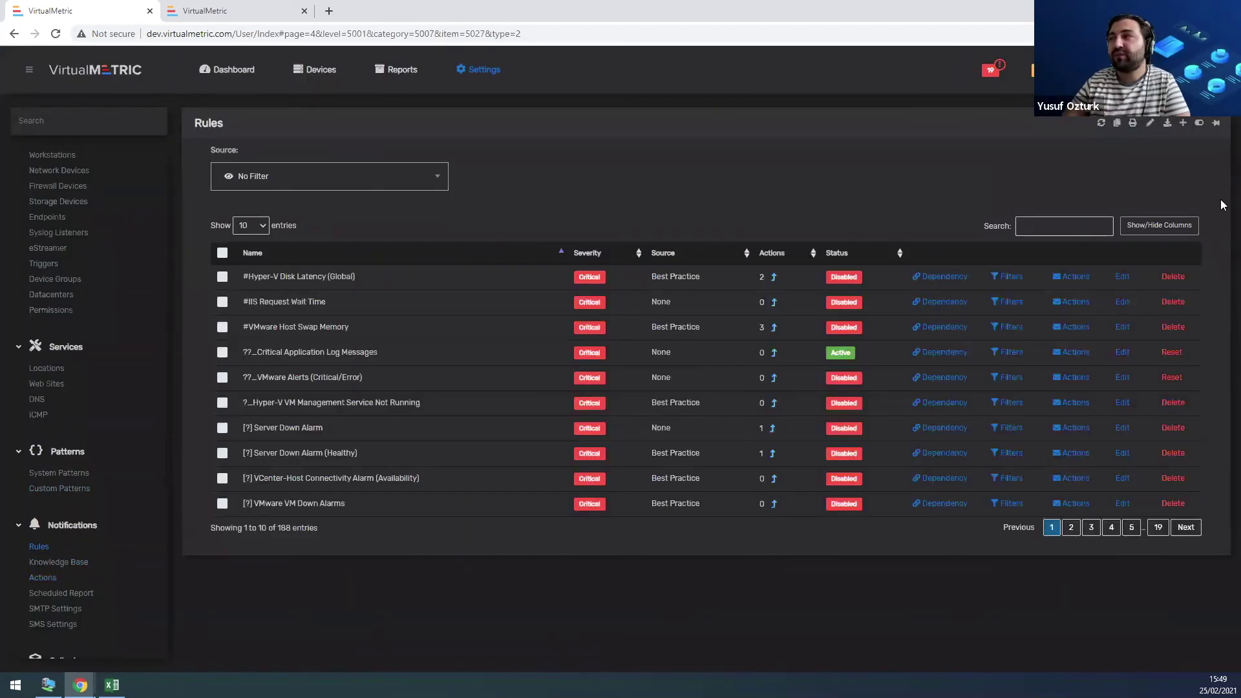
click(1183, 124)
click(501, 211)
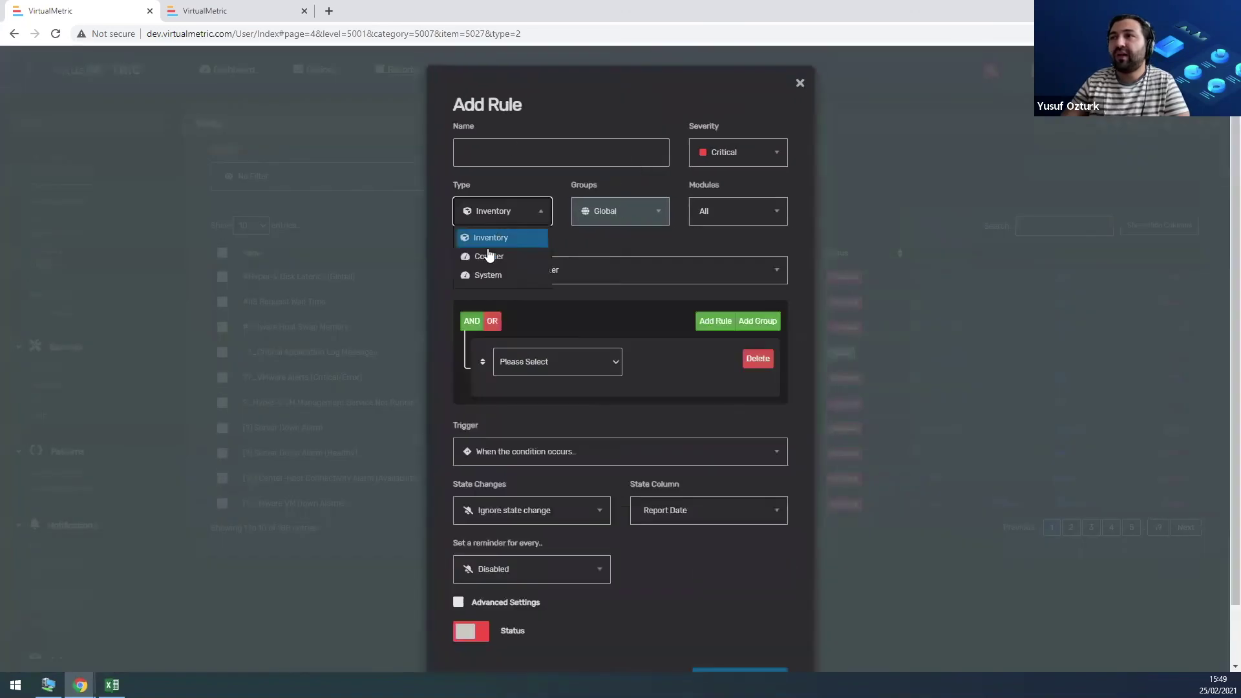
click(523, 308)
Search the new rule's global parent groups for "port" and clear the search.
click(529, 279)
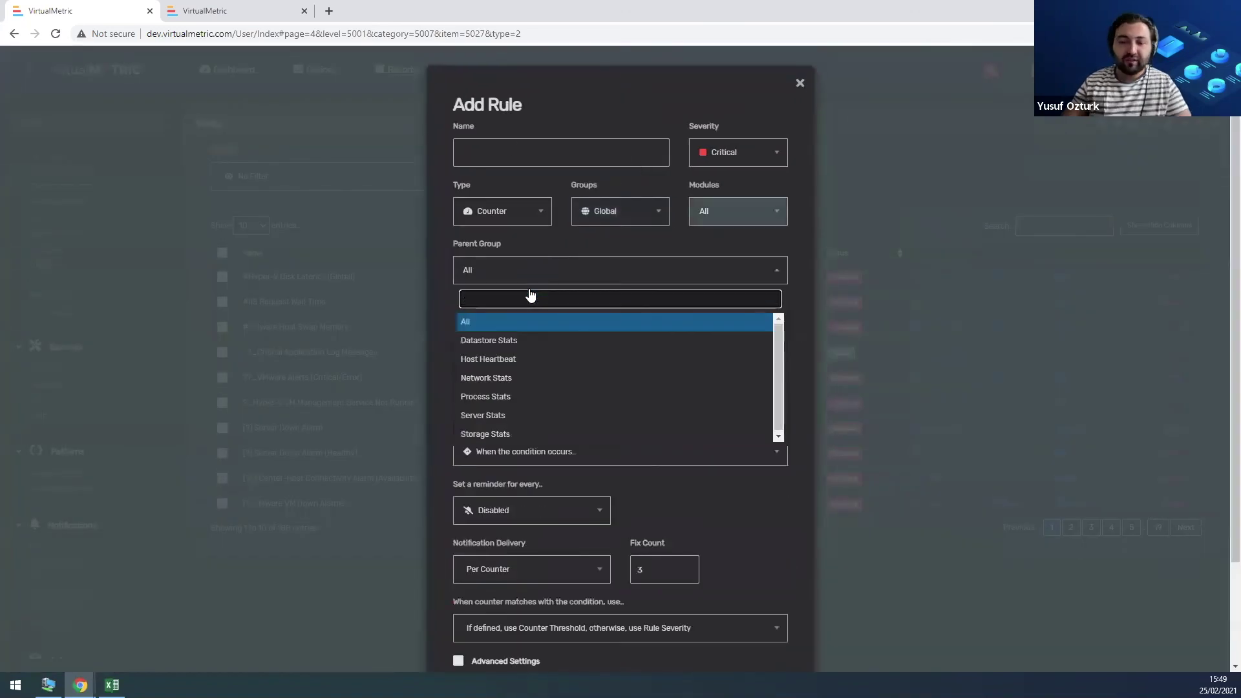
text(port)
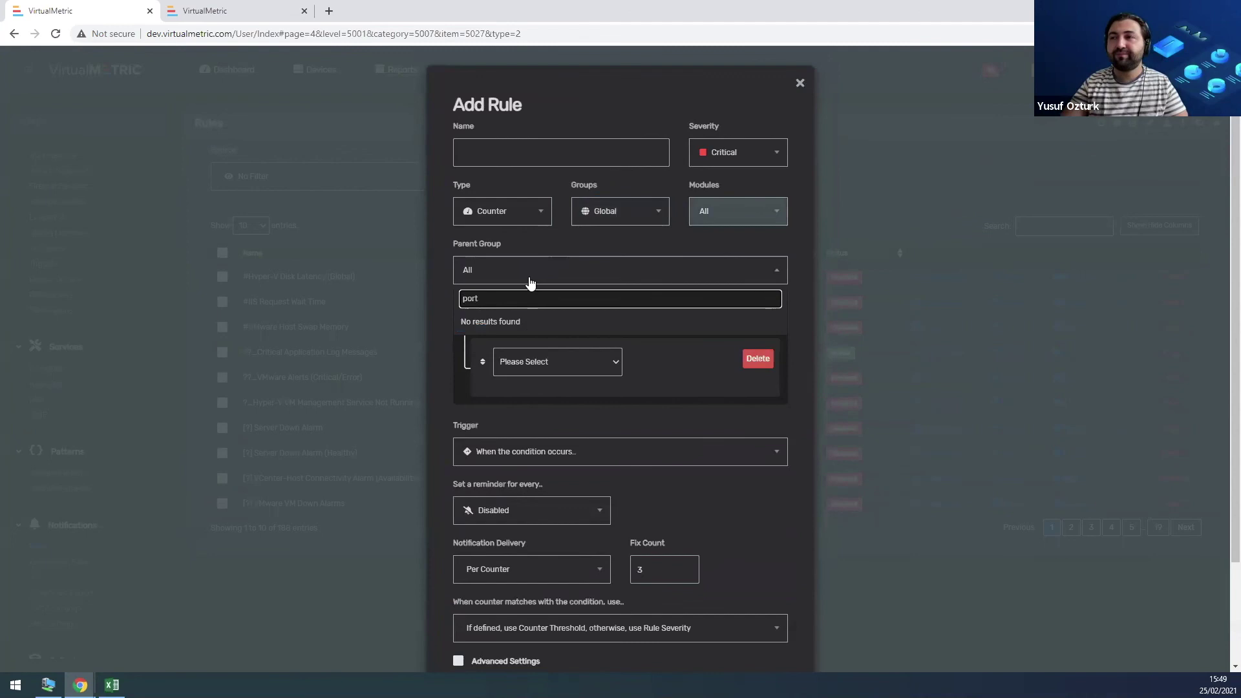
key(BackSpace)
key(BackSpace)
key(BackSpace)
key(BackSpace)
Set the new counter rule's group to Network Device and its parent group to Network Port.
click(624, 210)
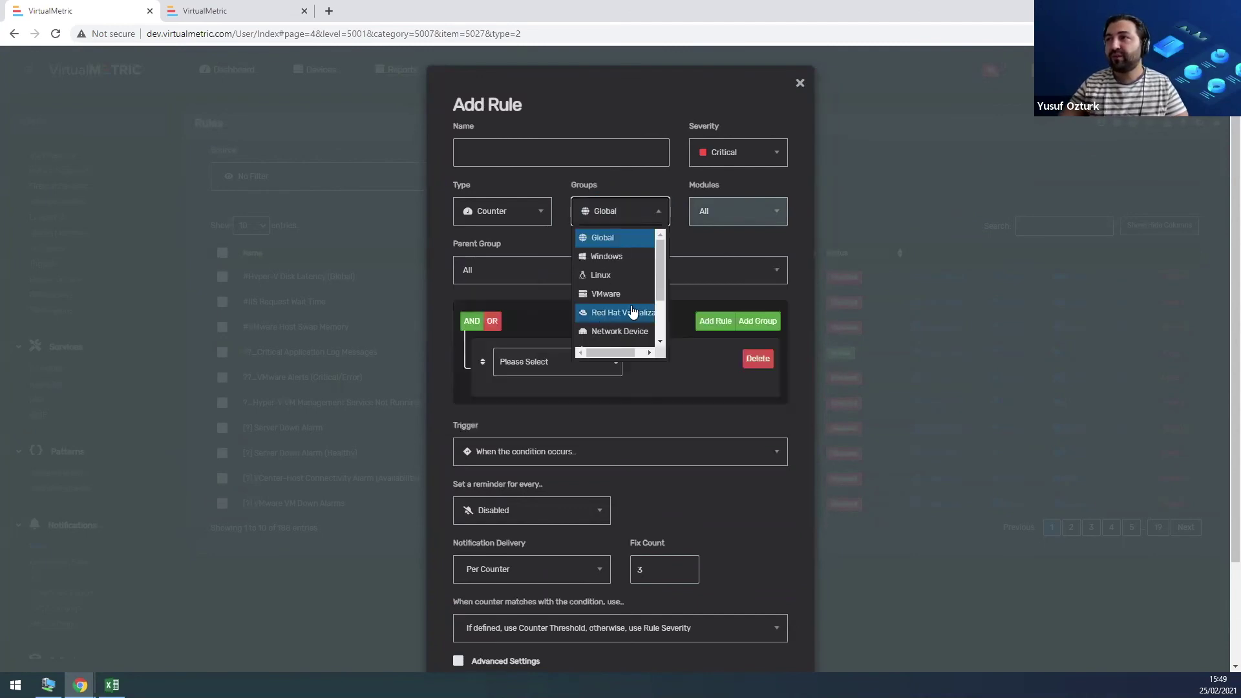
click(623, 333)
click(507, 274)
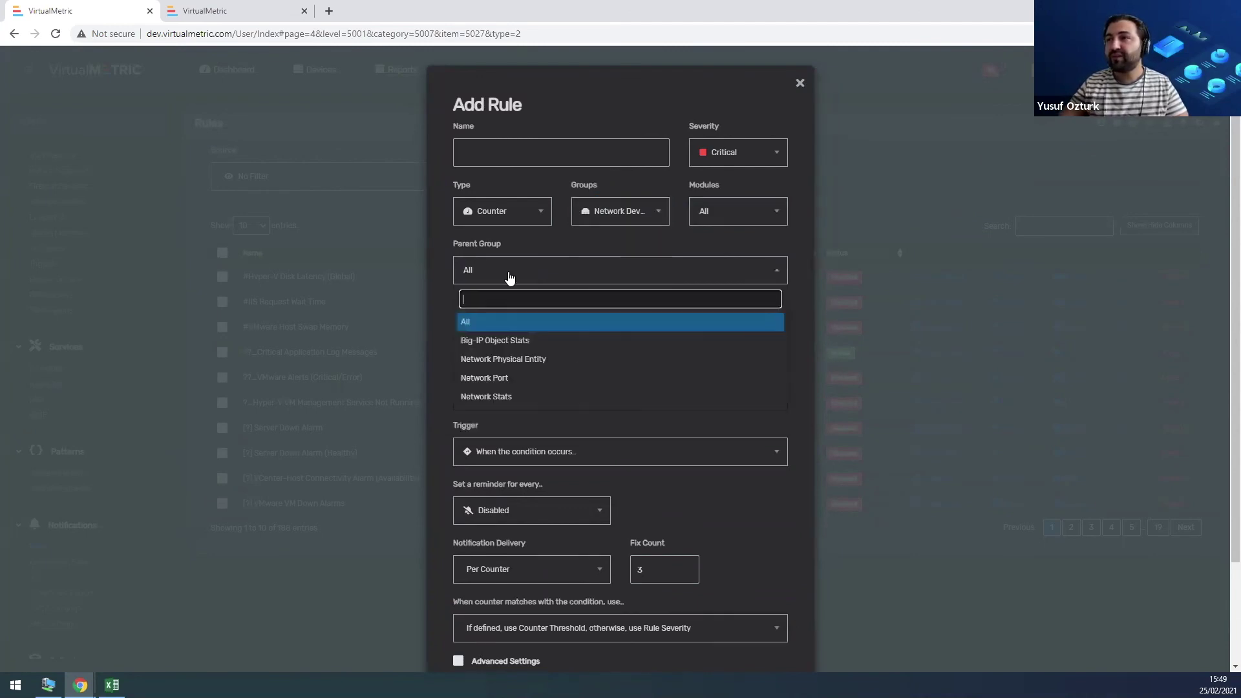
click(493, 380)
Define the rule's first condition as Counter equal to Input Utilization (%), after looking through the available network port counters.
click(526, 361)
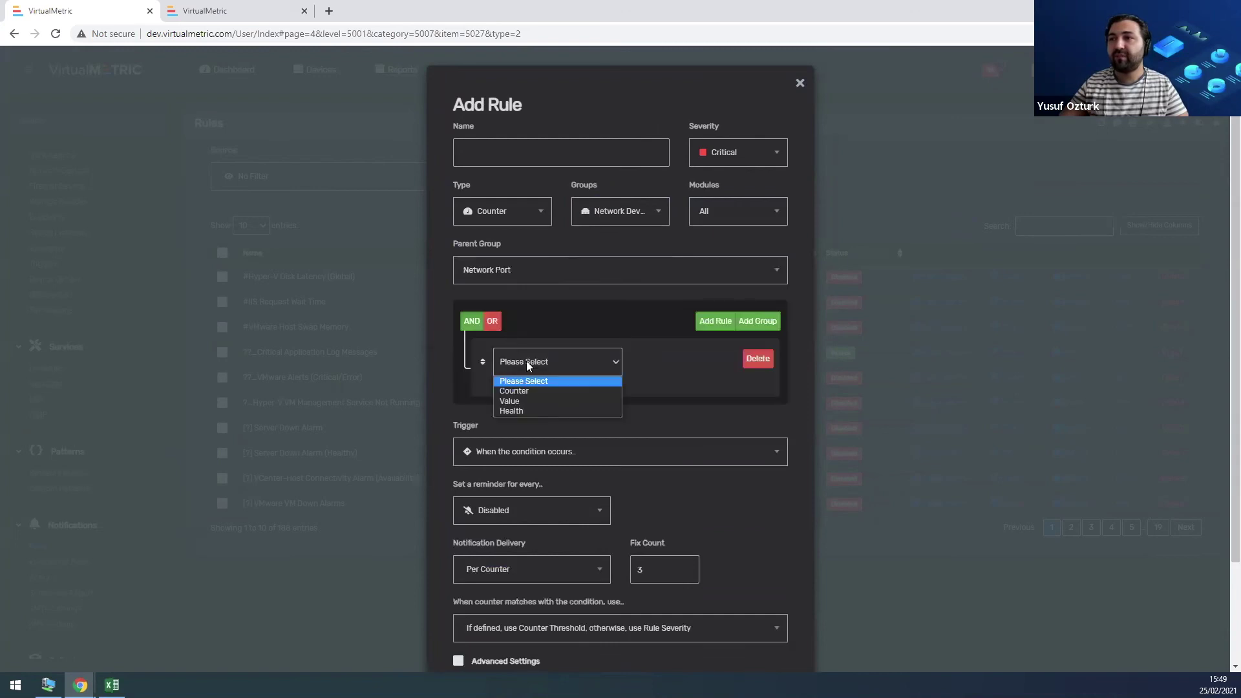
click(515, 391)
click(643, 397)
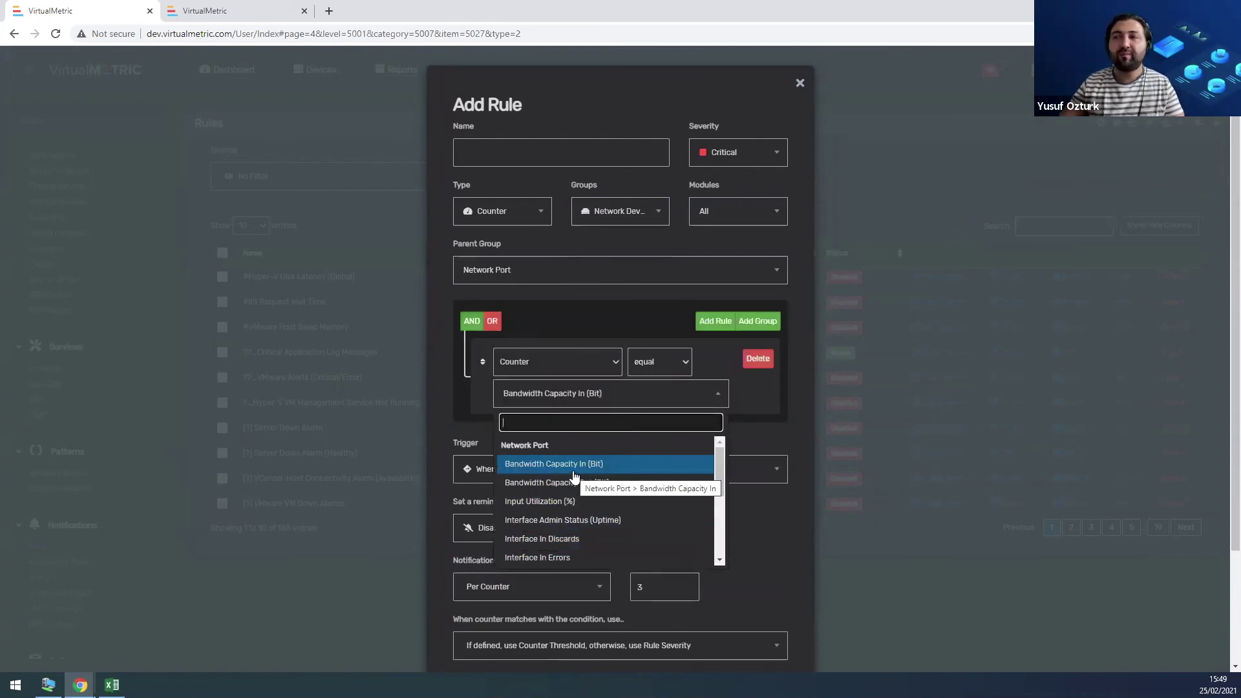
scroll(595, 516, down, 1)
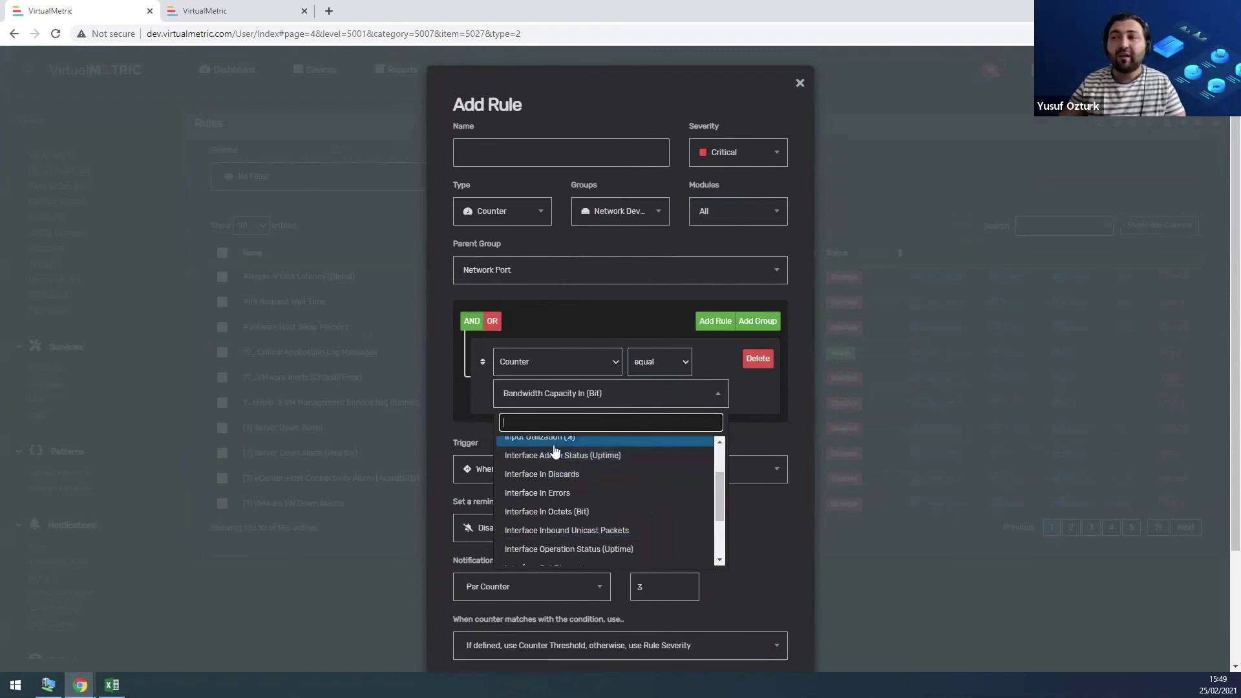
scroll(562, 510, down, 1)
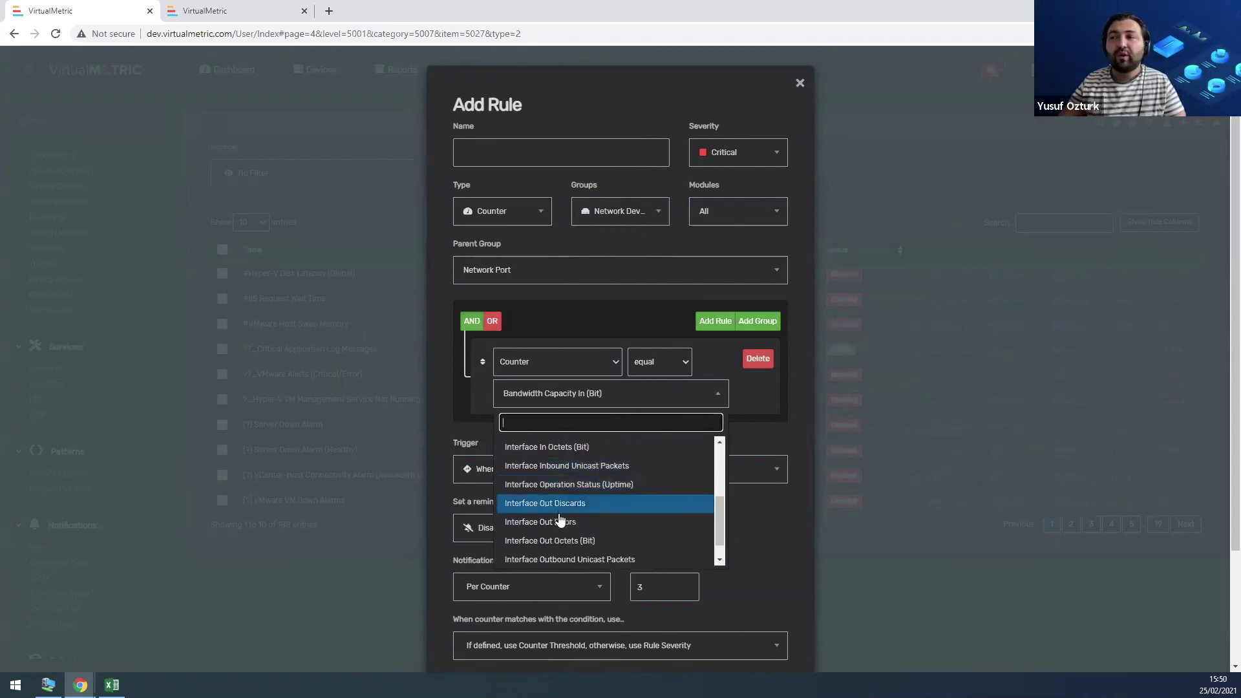
scroll(581, 543, down, 1)
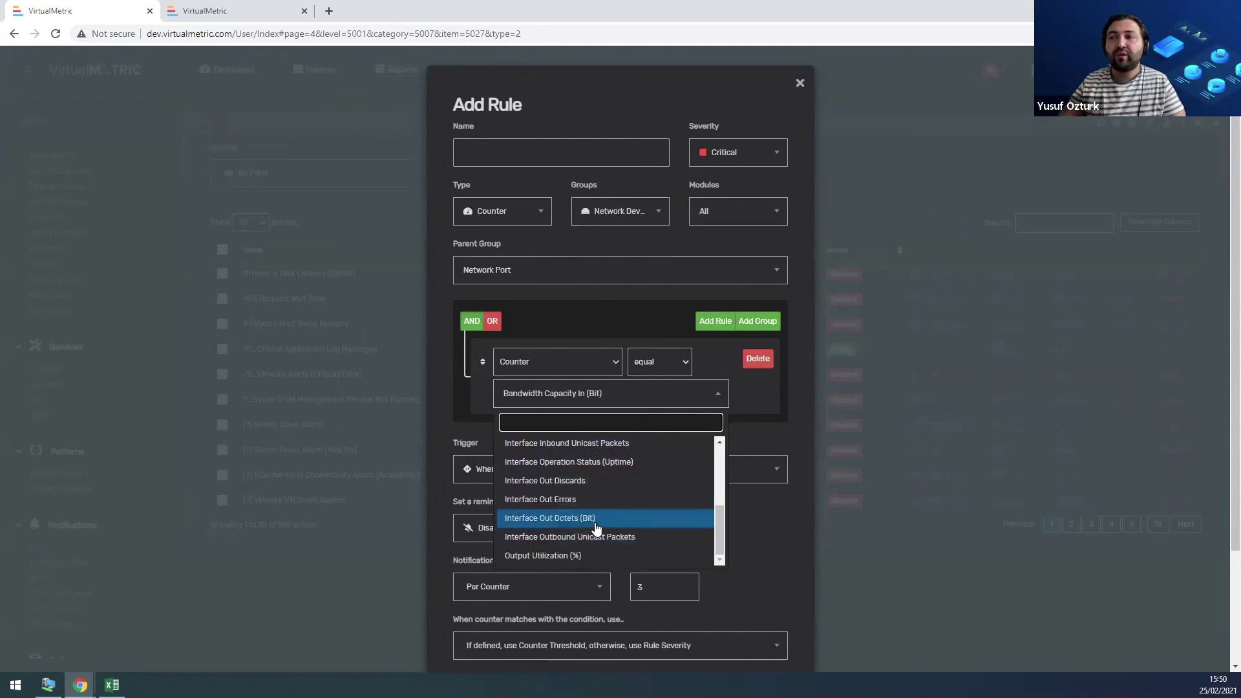
scroll(593, 534, up, 1)
scroll(593, 530, up, 2)
click(529, 482)
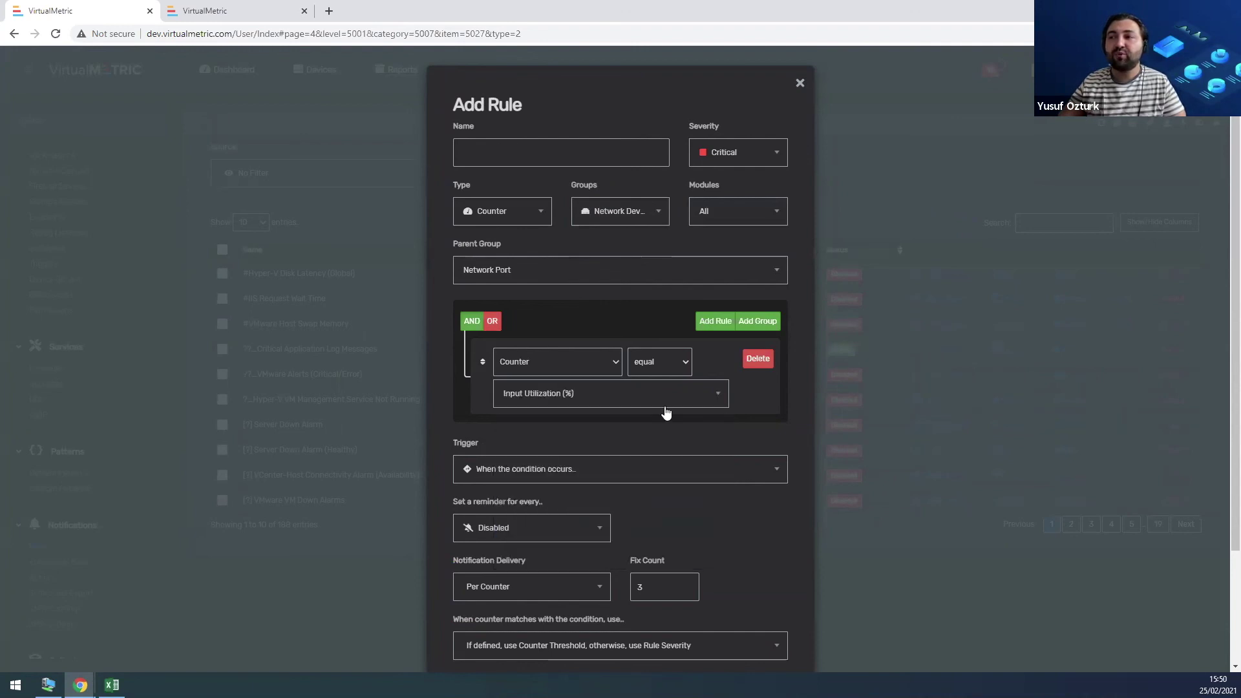
Add a second condition to the rule that uses Value with the greater operator.
click(659, 366)
click(716, 322)
click(716, 322)
click(564, 402)
click(562, 404)
click(551, 449)
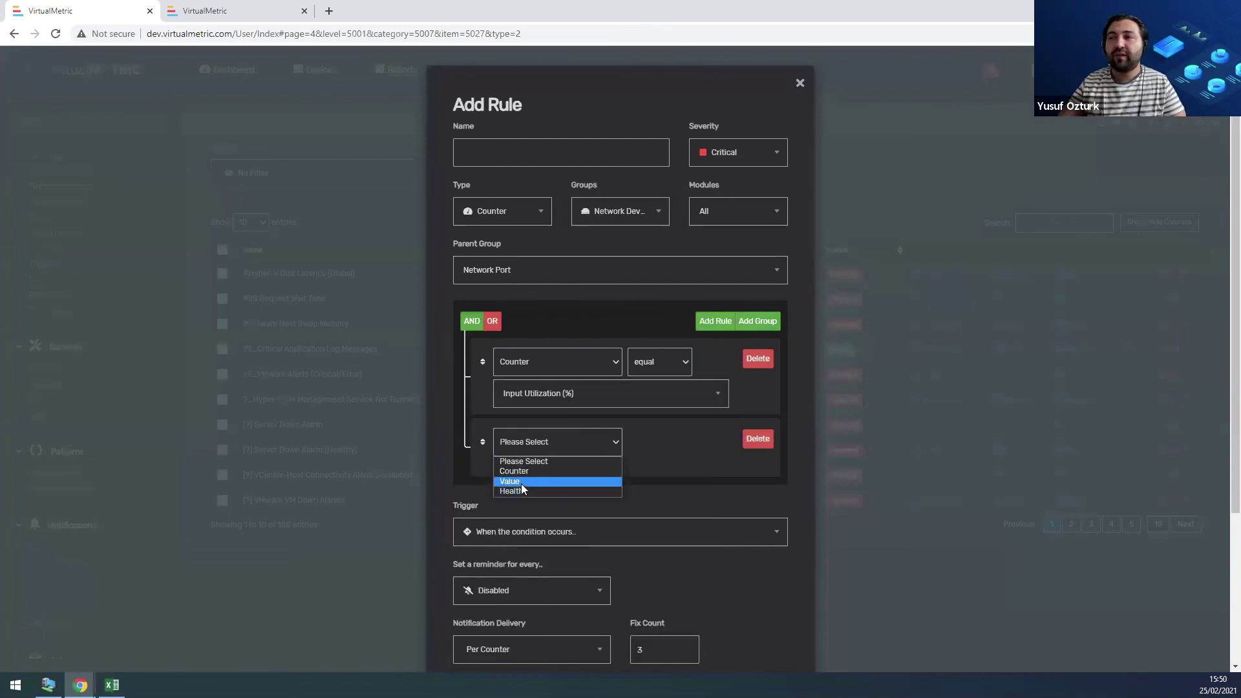
click(522, 482)
click(661, 446)
click(653, 486)
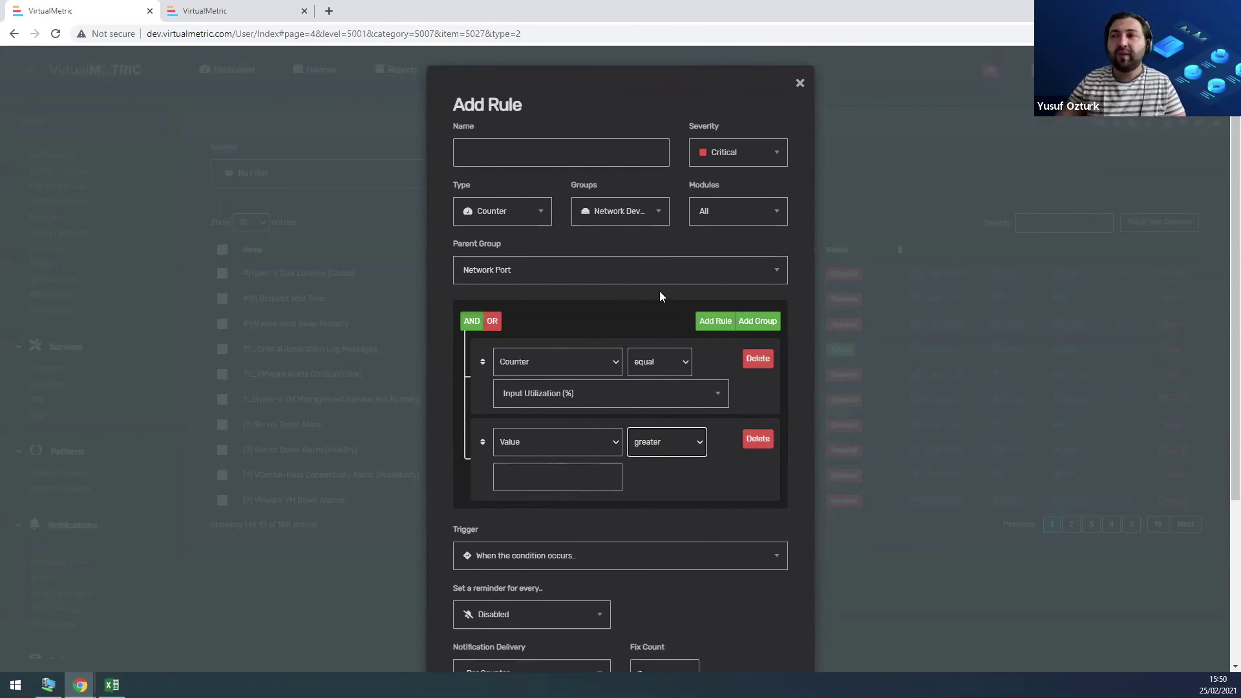
Add three nested condition groups to the rule, look over its trigger setting, and discard the rule.
click(769, 325)
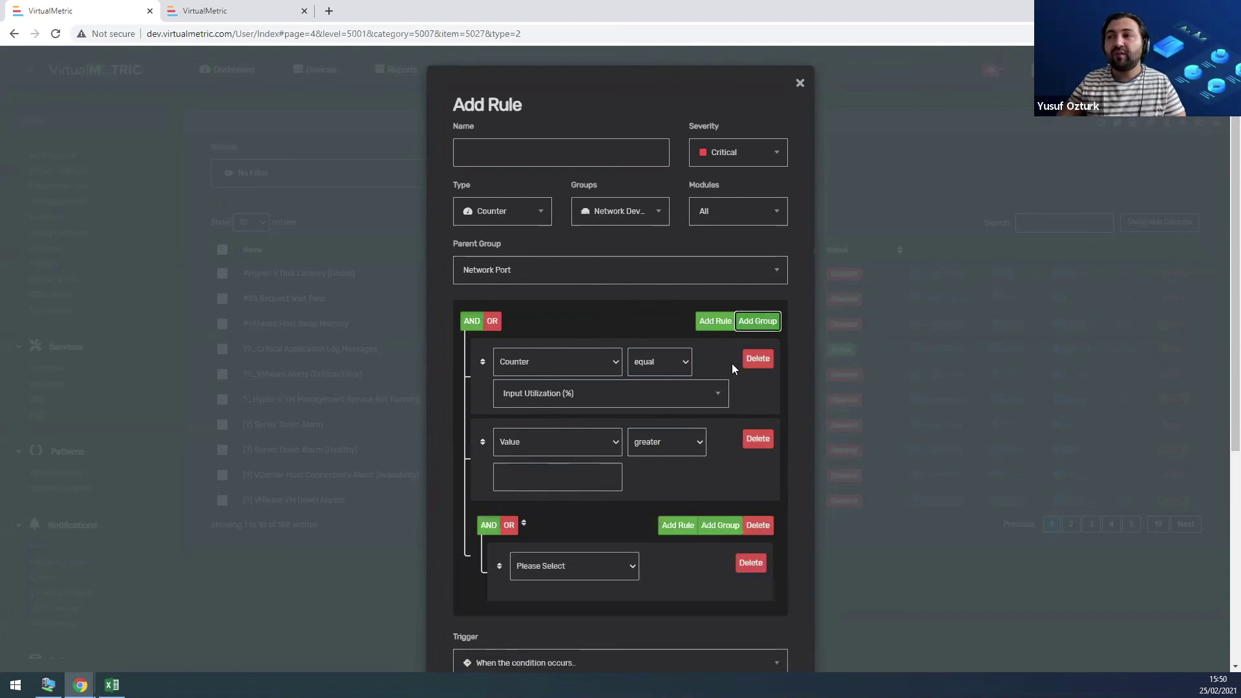
click(767, 326)
click(767, 325)
scroll(678, 494, down, 3)
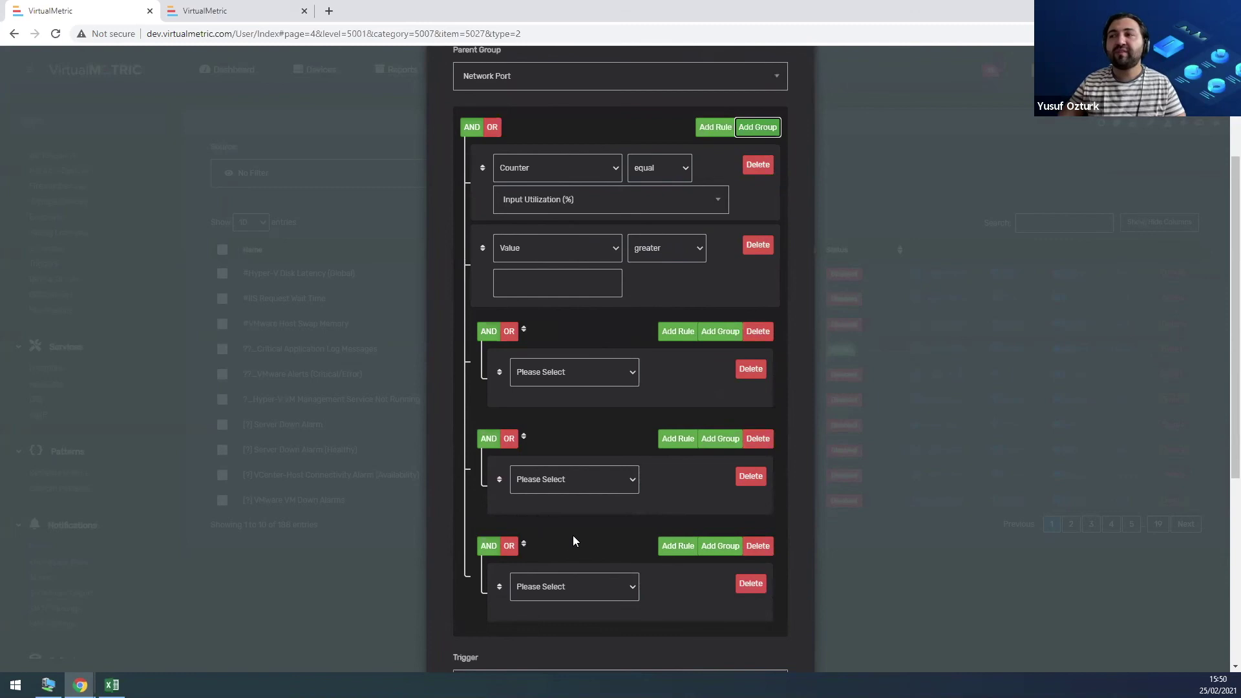
scroll(575, 533, down, 2)
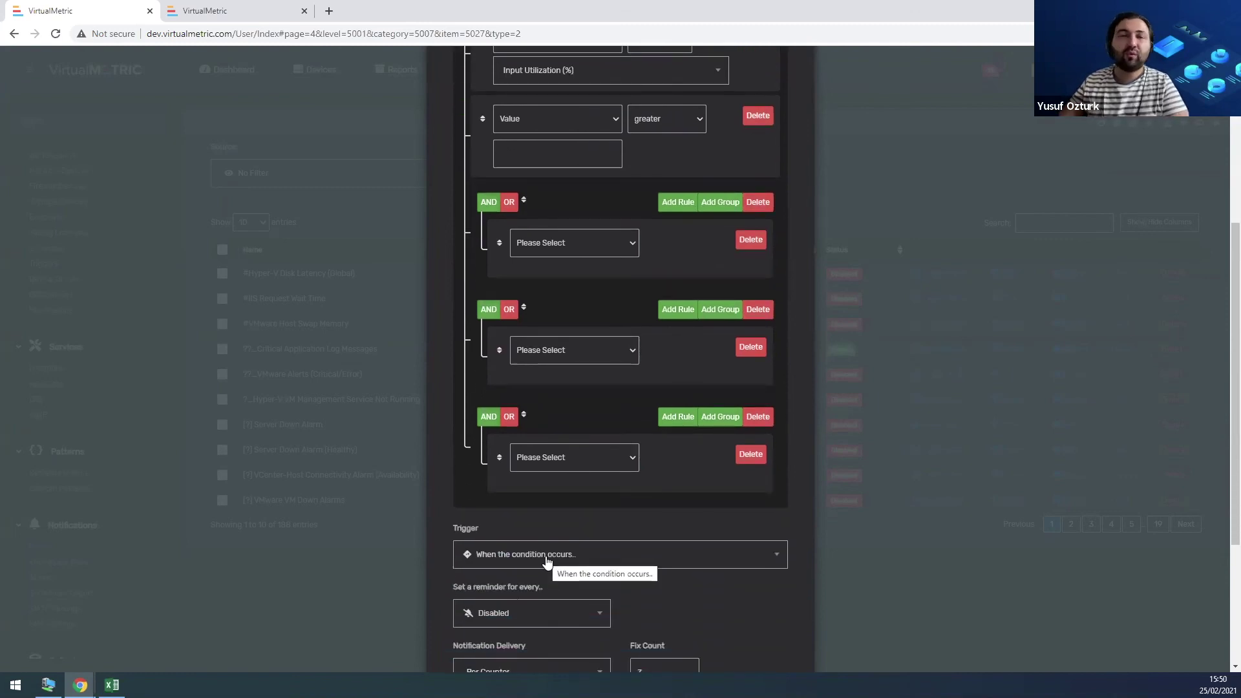
scroll(652, 296, up, 5)
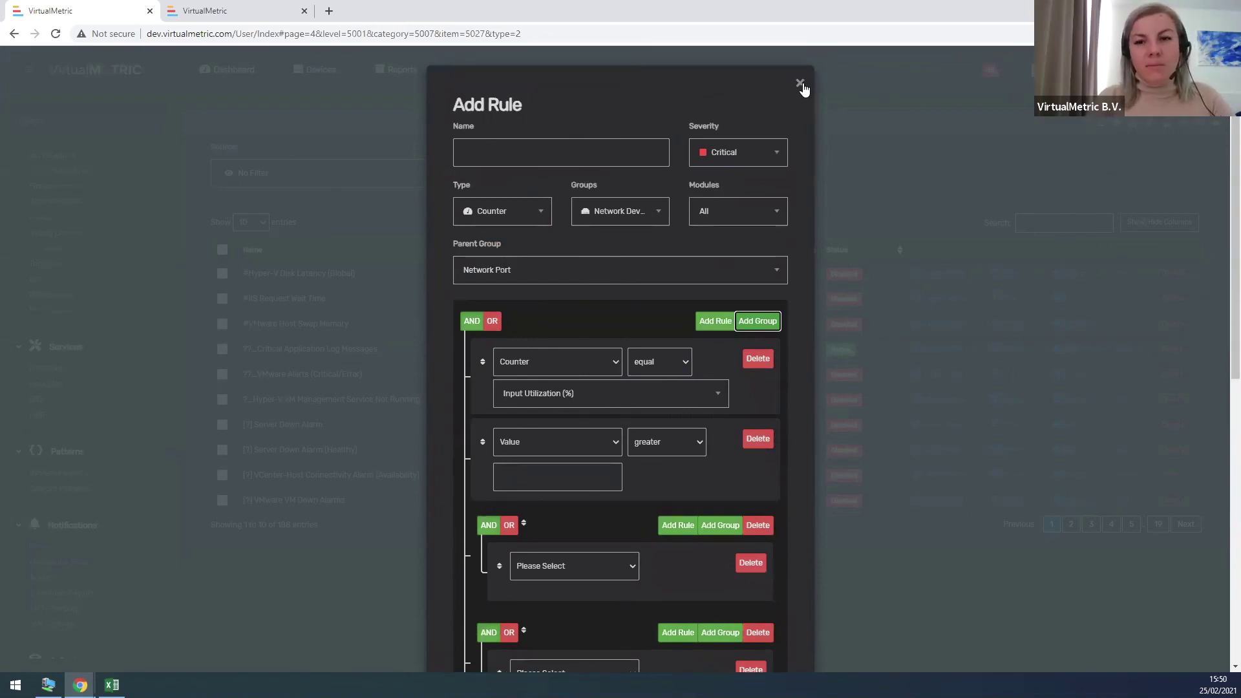
click(801, 84)
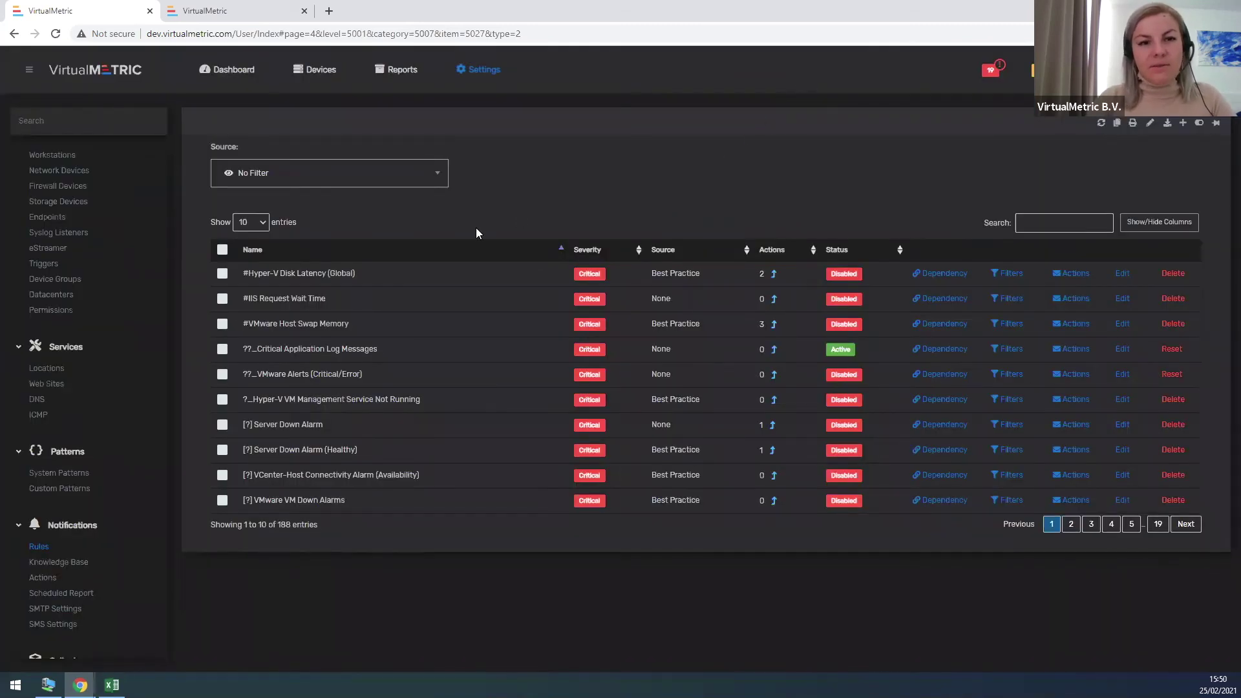
In the dashboard's Network Monitoring - Ports heatmap settings, start a custom filter of type Port.
click(237, 71)
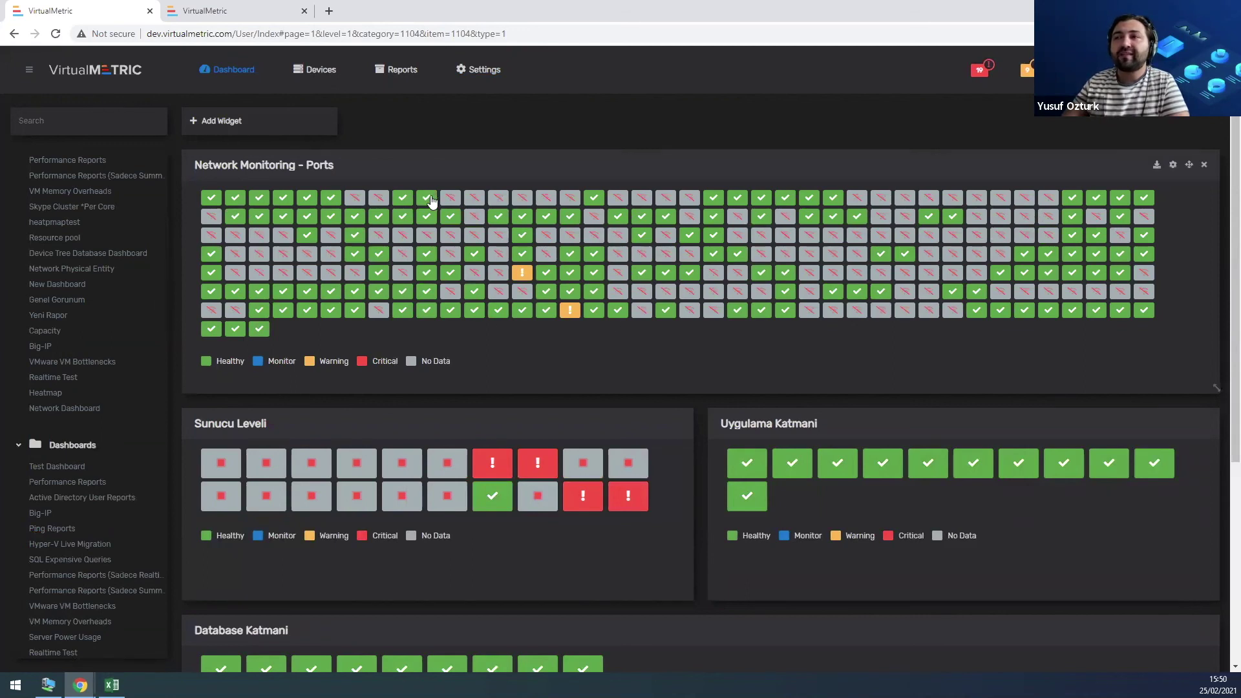
click(1173, 164)
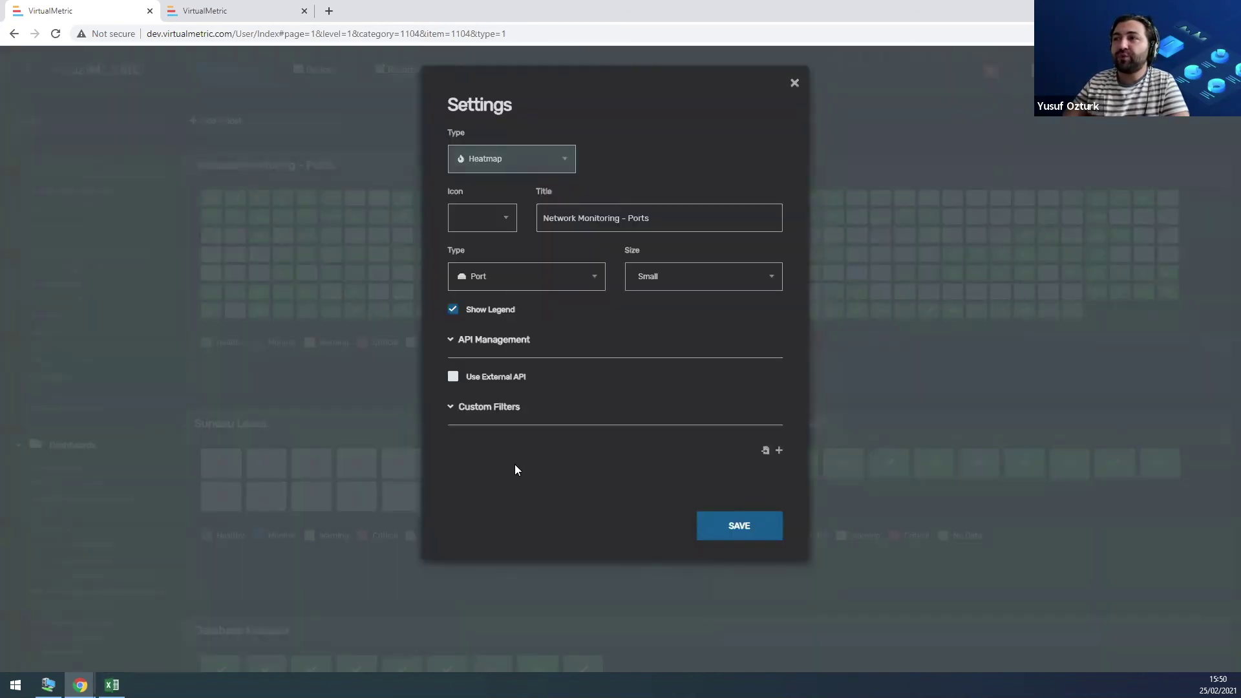
click(780, 452)
click(511, 168)
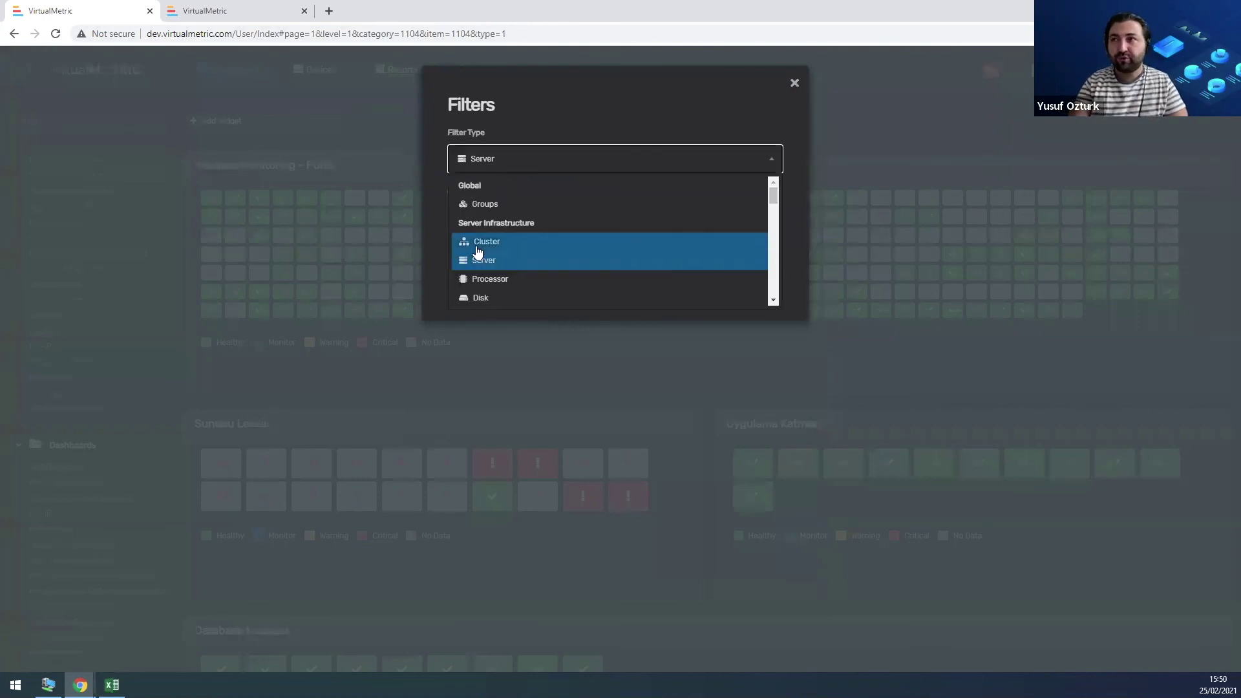
scroll(491, 247, down, 3)
scroll(496, 244, down, 5)
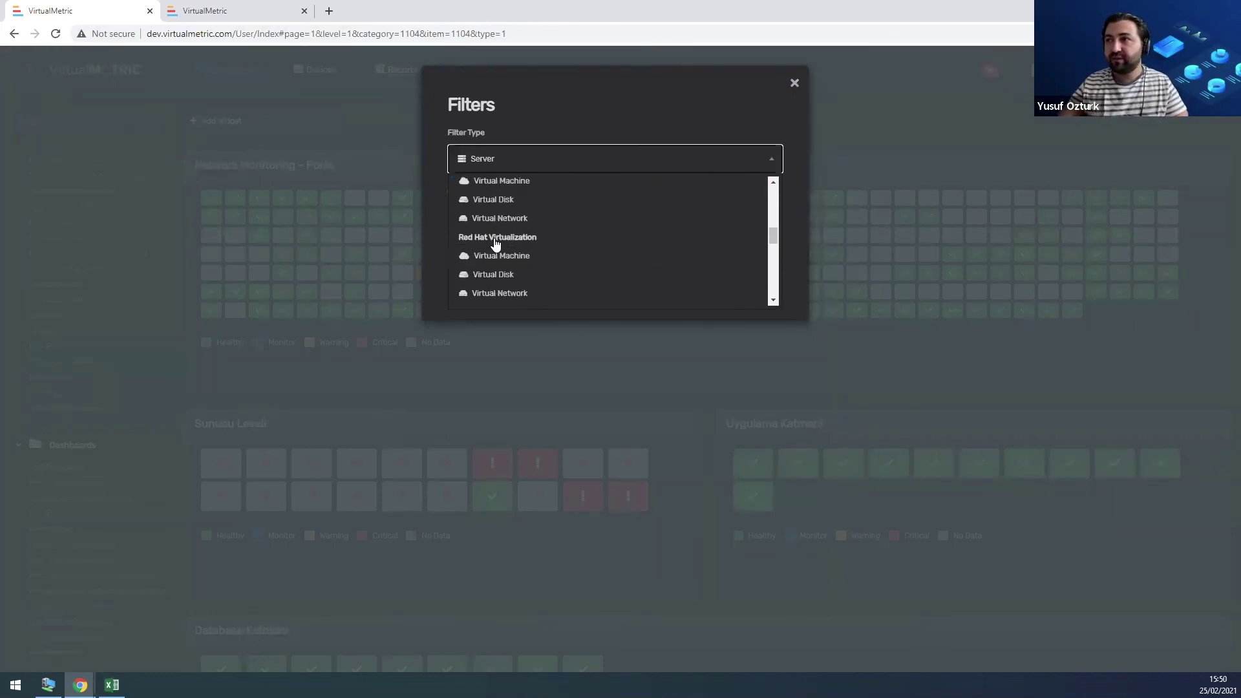
click(485, 271)
Filter the heatmap to ports Ethernet101/1/42, Ethernet102/1/37 and Ethernet103/1/40, and save the widget settings.
click(553, 220)
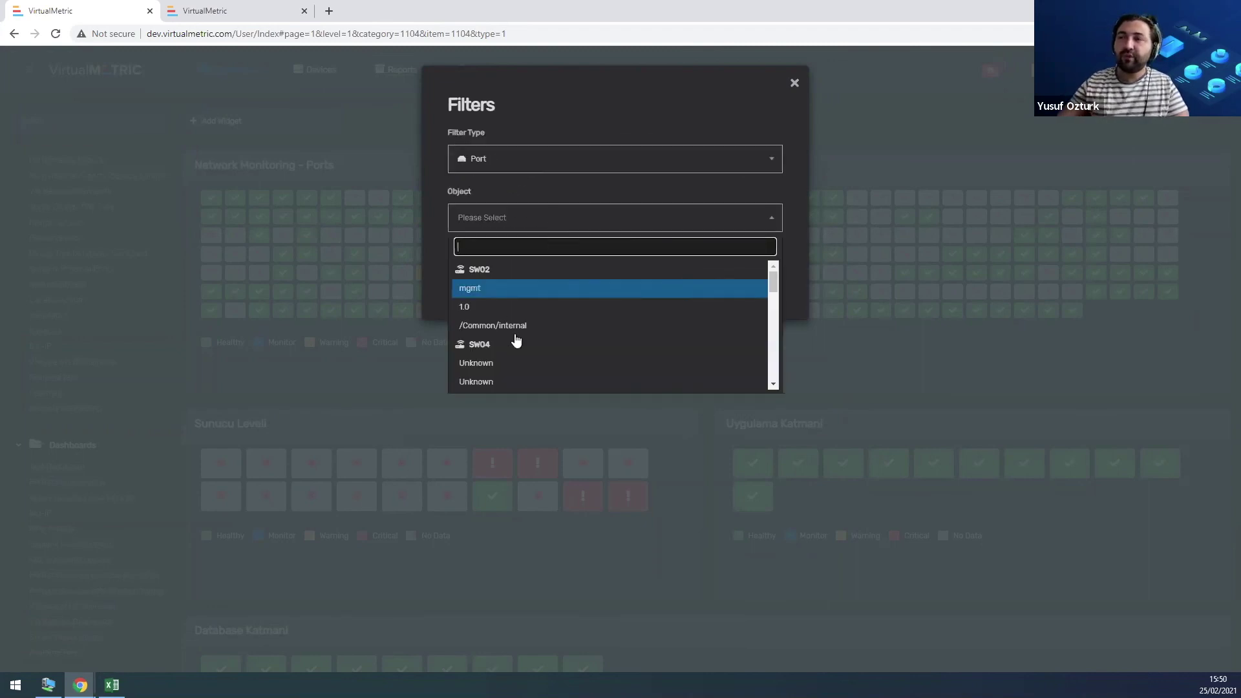
scroll(521, 343, down, 5)
scroll(522, 348, down, 5)
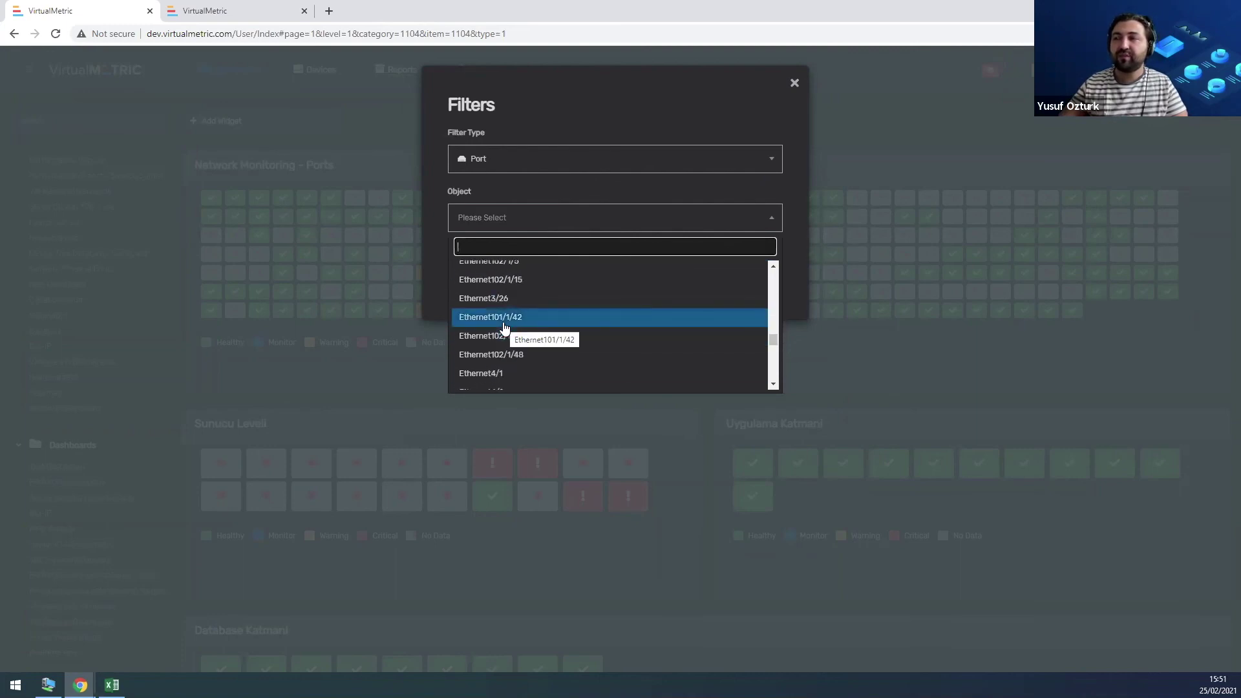
click(505, 329)
click(515, 250)
scroll(511, 323, down, 10)
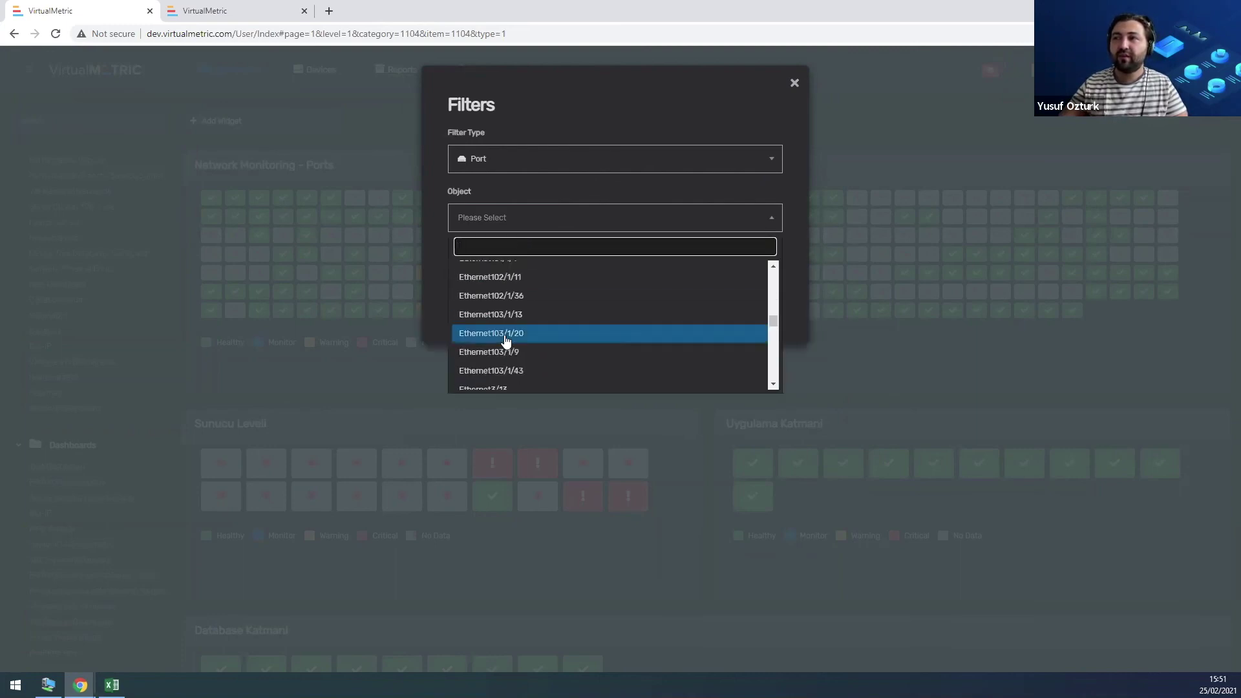
click(507, 327)
click(522, 233)
scroll(507, 324, down, 3)
scroll(507, 326, down, 5)
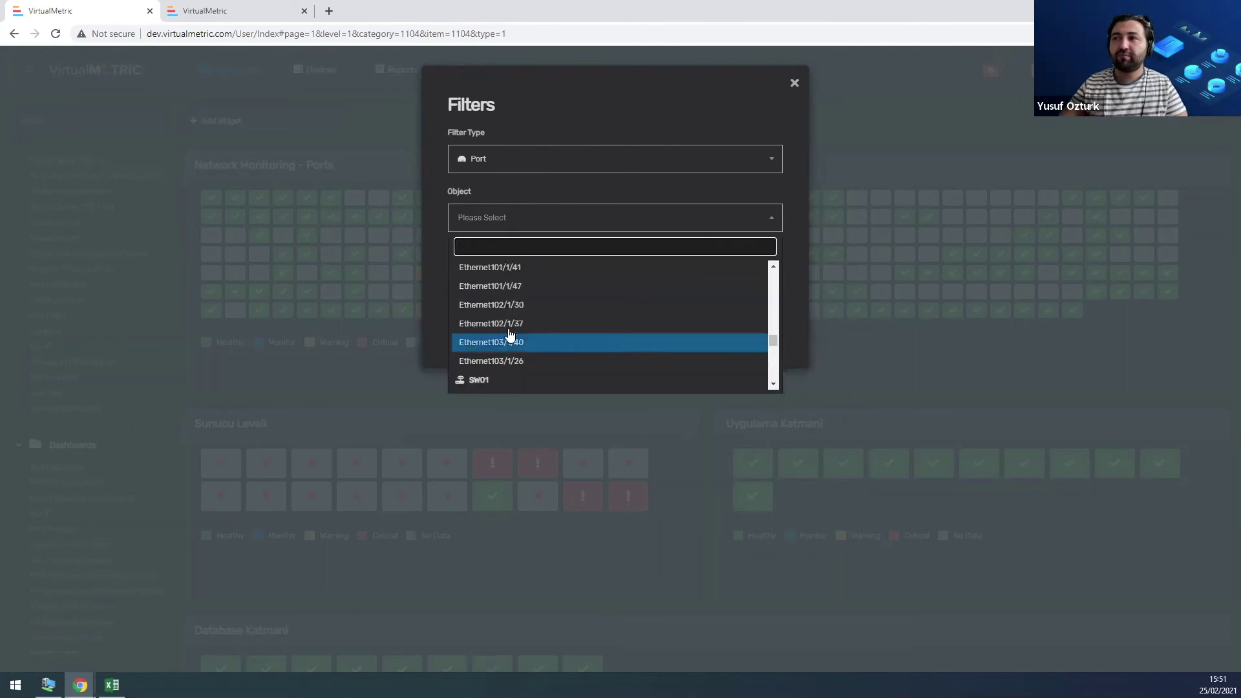
click(509, 336)
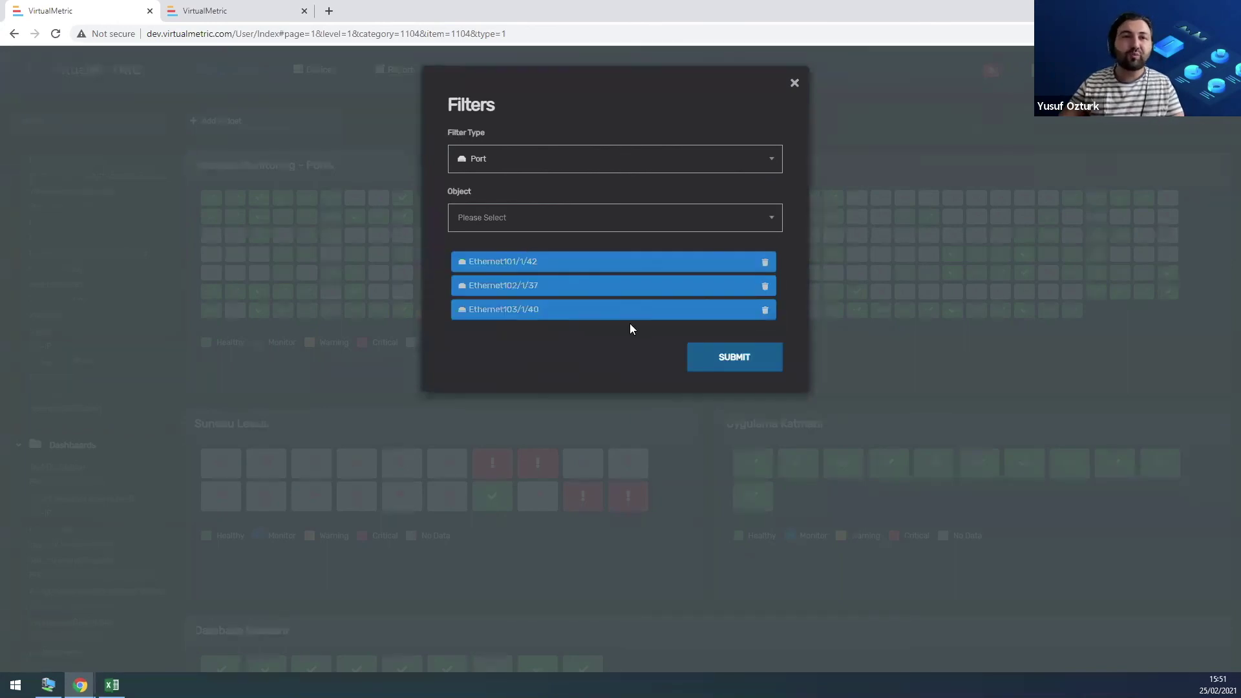
click(726, 362)
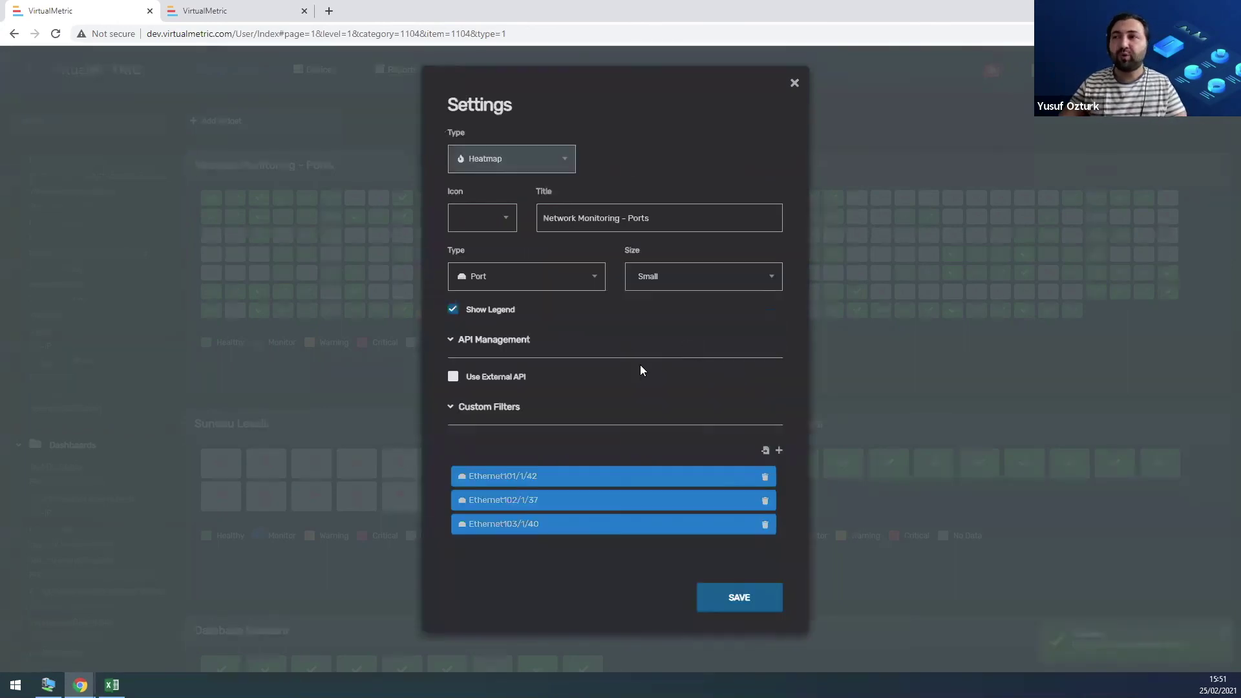
click(721, 608)
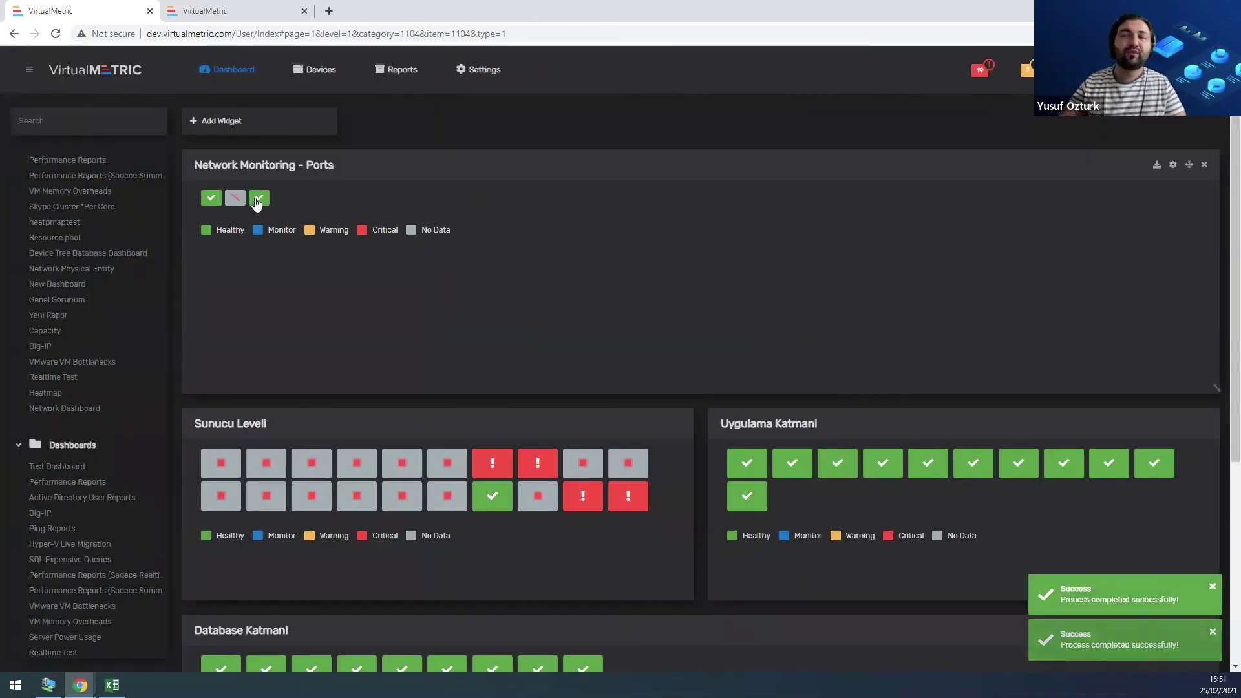
mouse_move(254, 213)
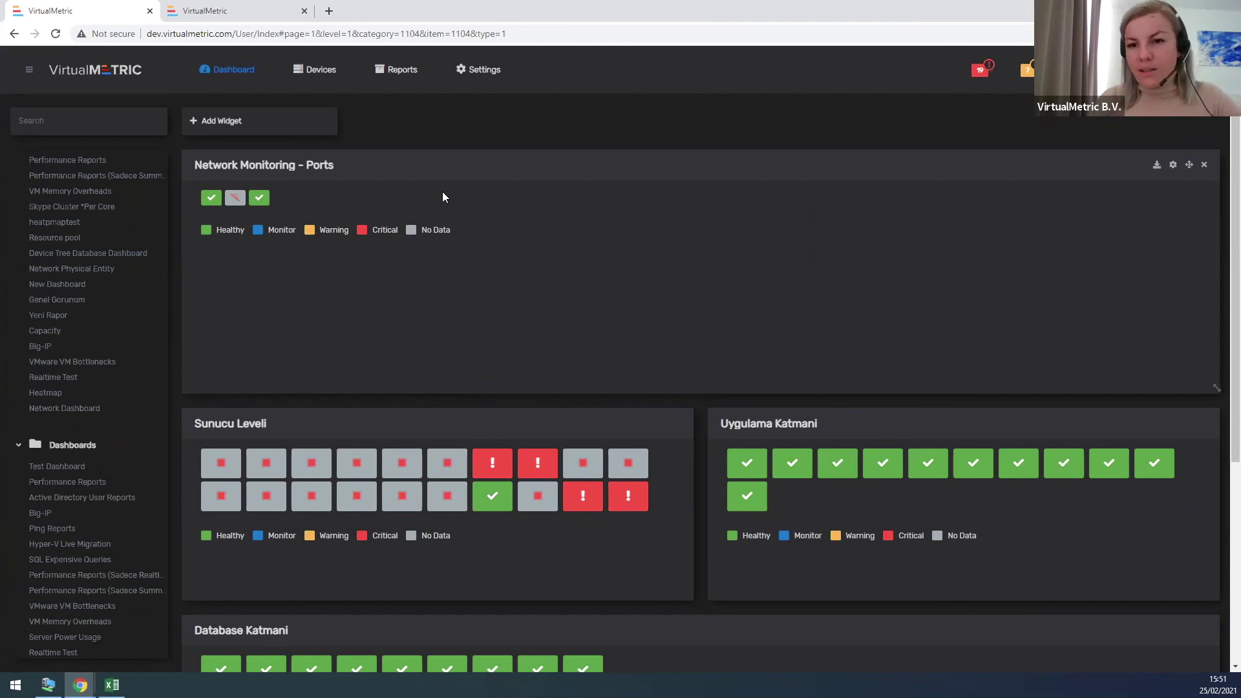
Return to the devices view and examine the selected network port's bandwidth usage and performance statistics.
click(320, 70)
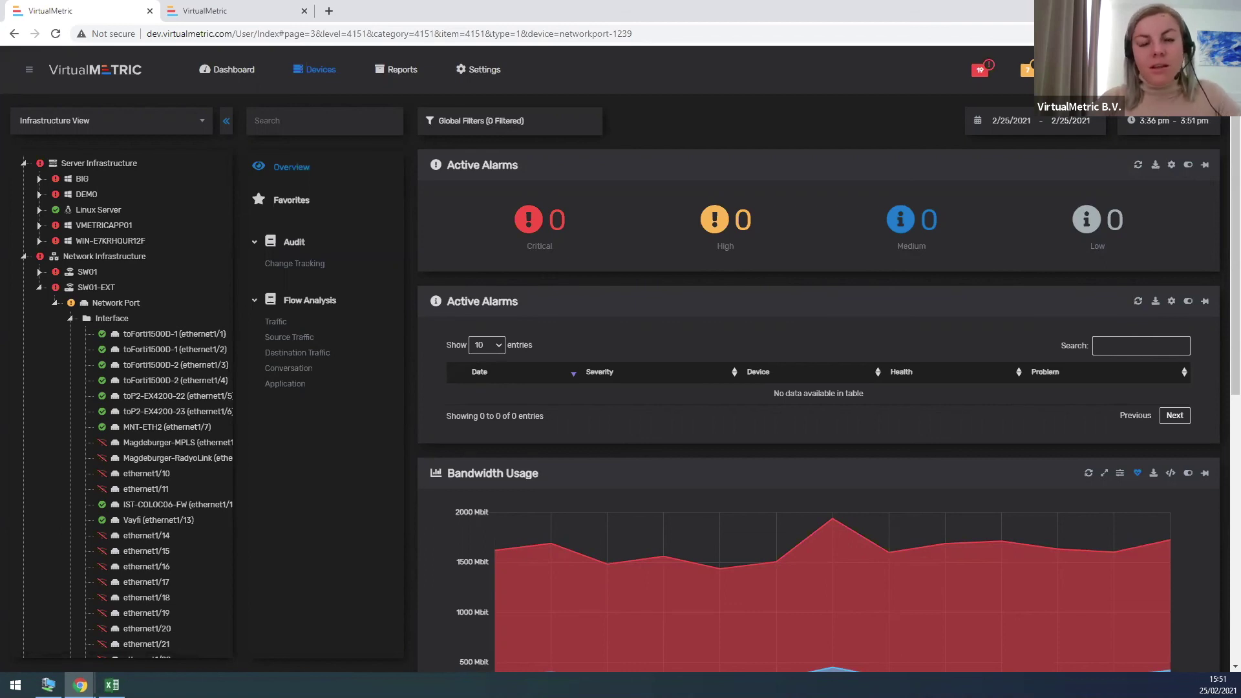
scroll(684, 464, down, 5)
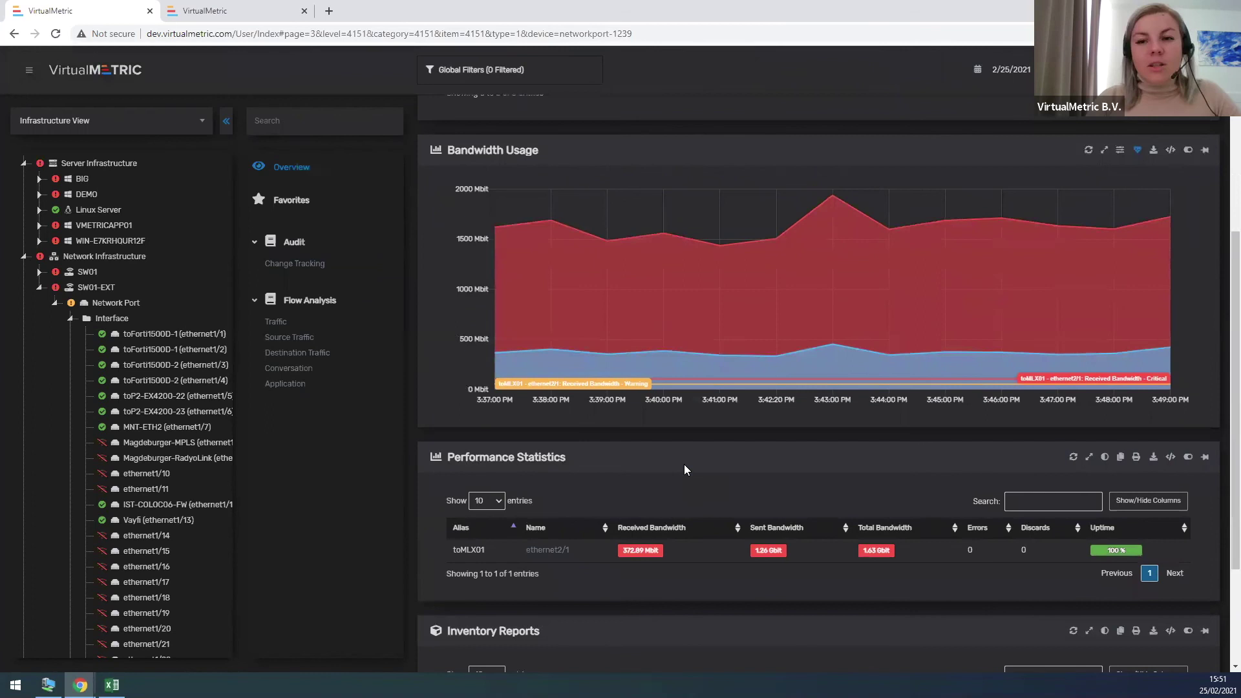